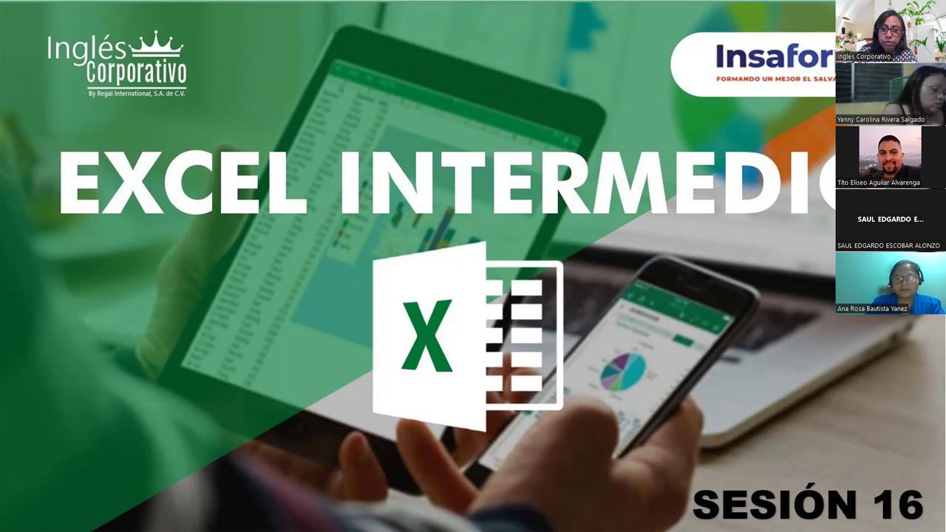
- Advance through the agenda, contents and objective slides to the TIPOS DE GRÁFICOS slide
key("Right")
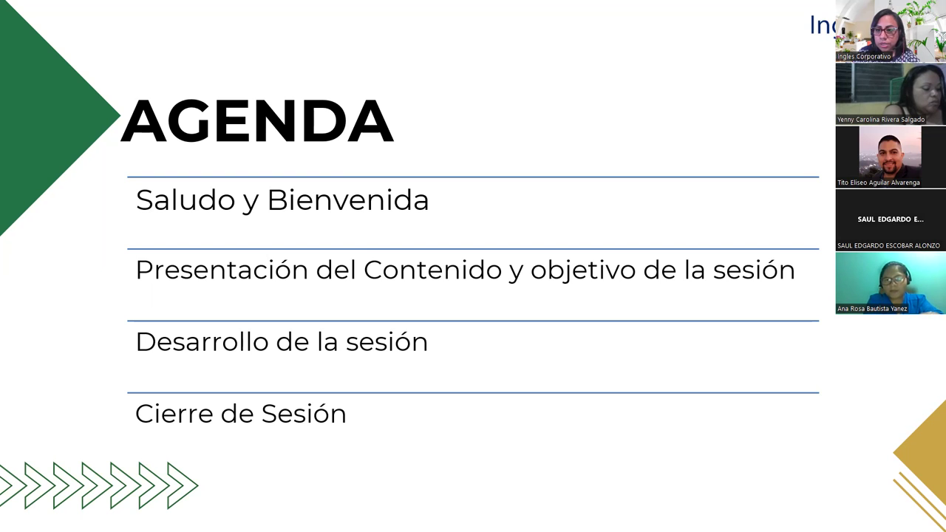
key("Right")
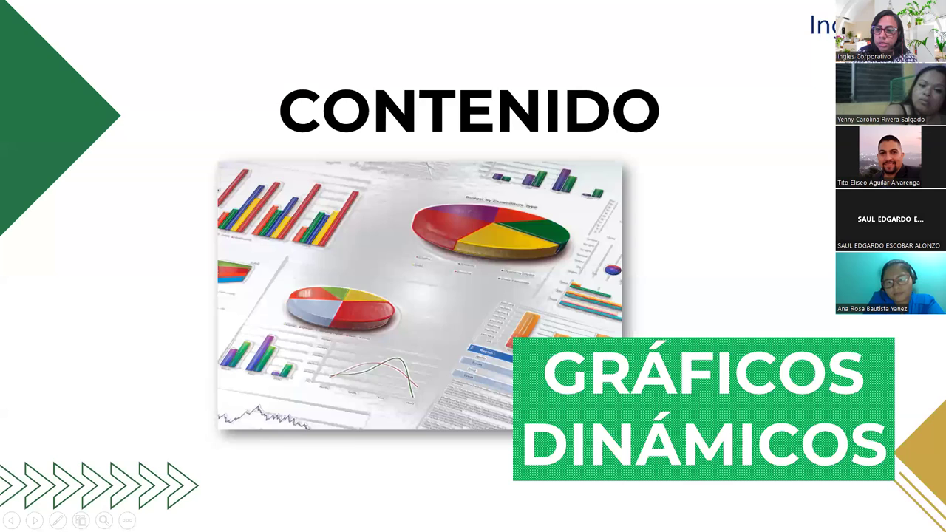
key("Right")
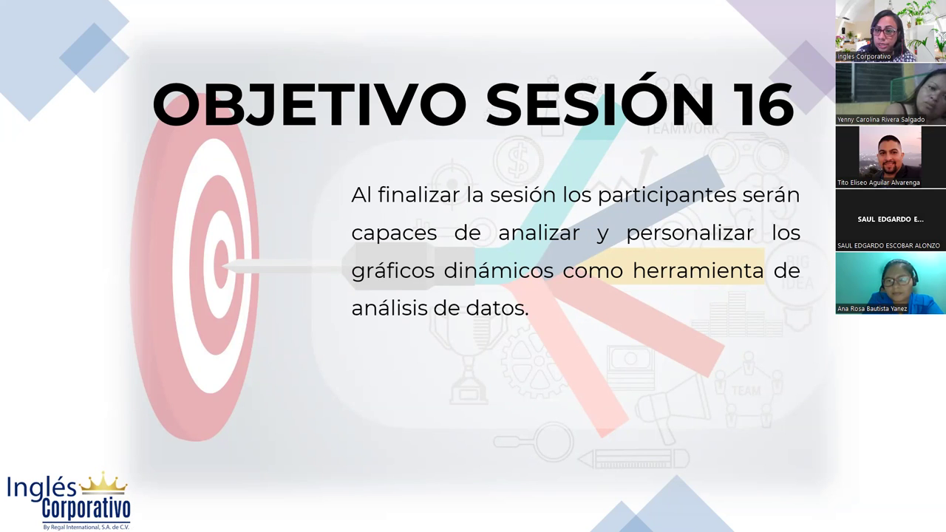
key("Right")
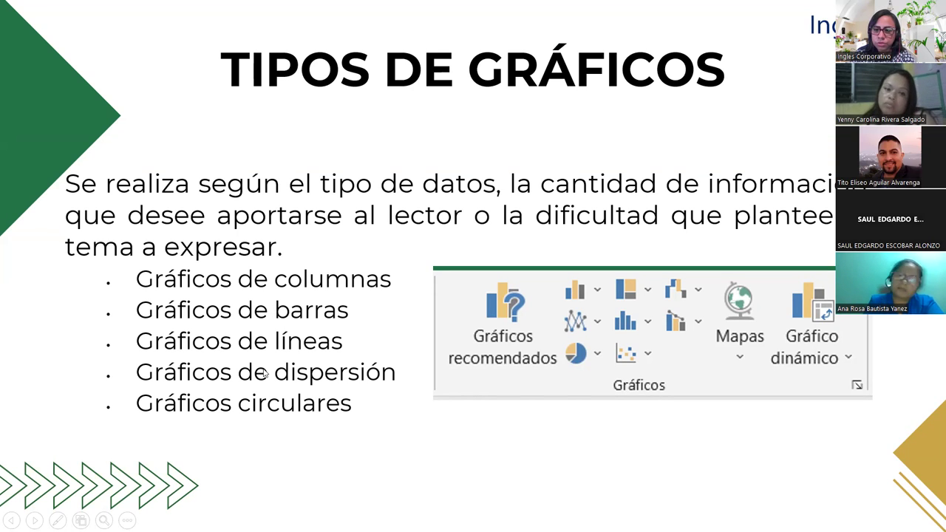
mouse_move(506, 218)
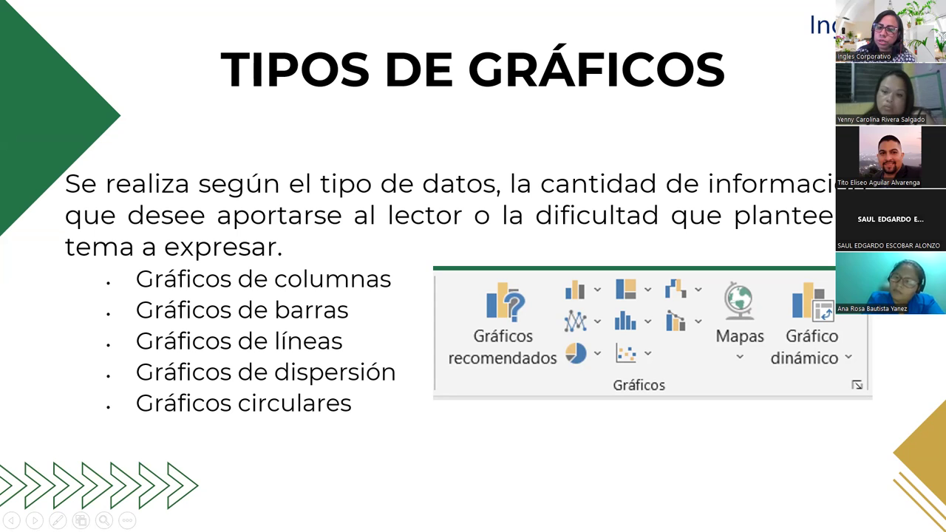
- Advance past the 'Modificar un gráfico dinámico' slide to the DESARROLLO slide
key("Right")
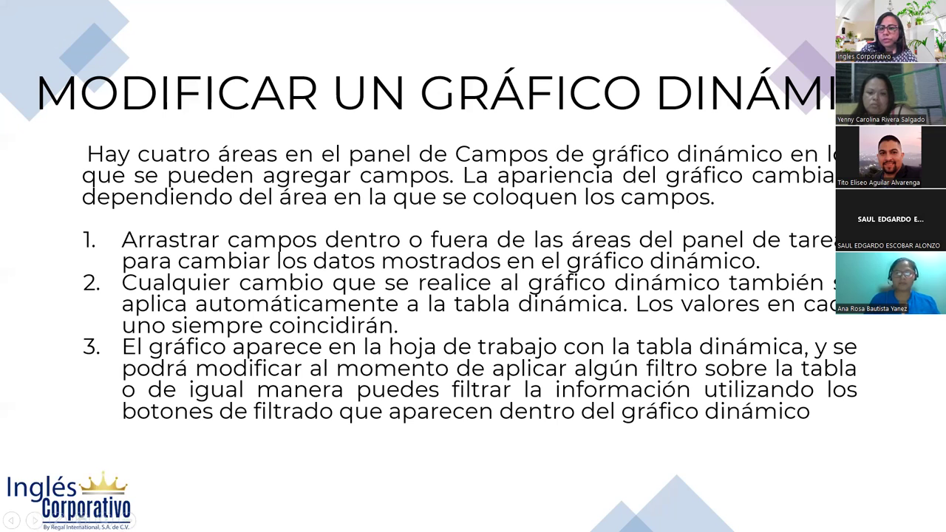
key("Right")
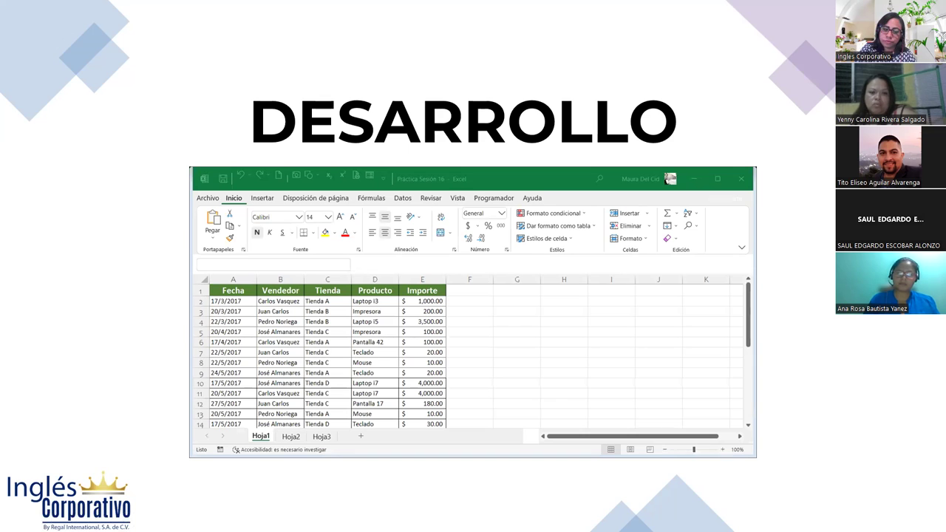
- Switch from the slideshow to the Práctica Sesión 16 workbook in Excel
key("alt+Tab")
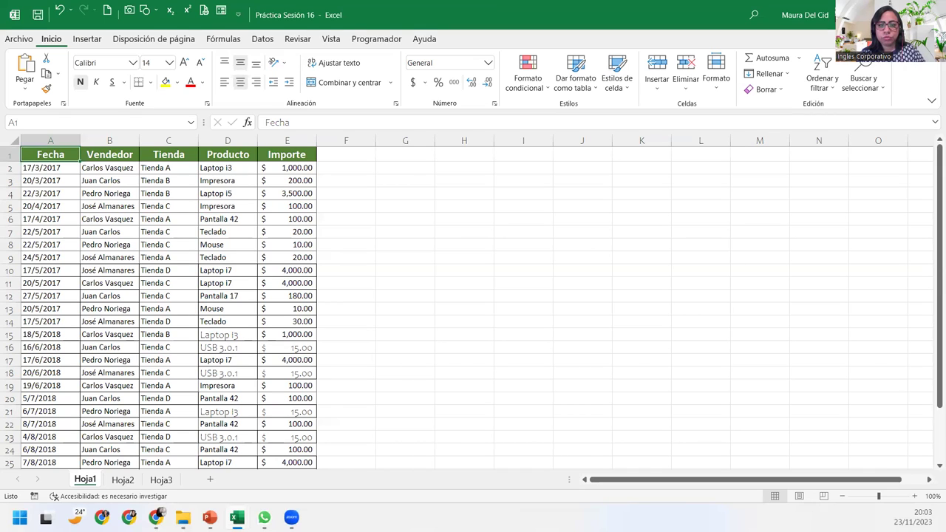
- Paste the heading 'MOSTRAR LA SUMA DE IMPORTES POR CADA VENDEDOR, AGRUPADO POR TIENDA' into G1 and left-align it
key("alt+Tab")
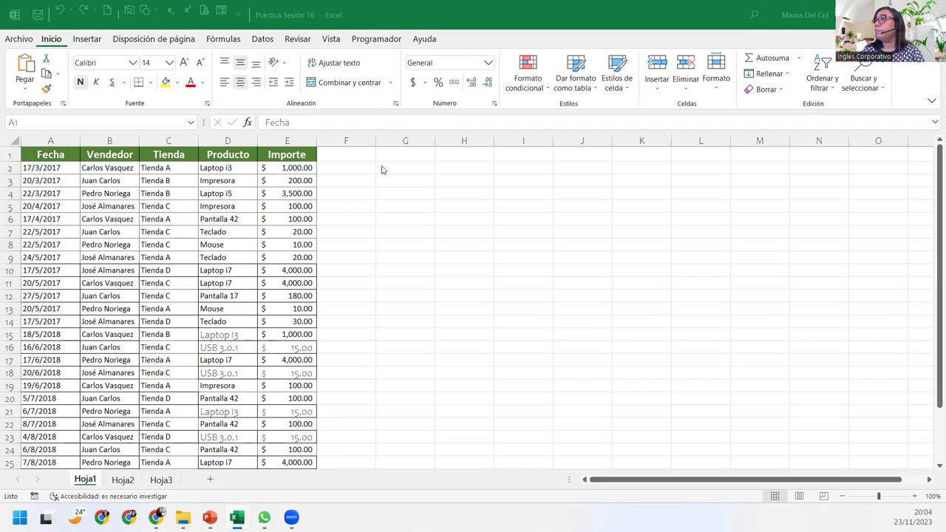
key("alt+Tab")
double_click(388, 153)
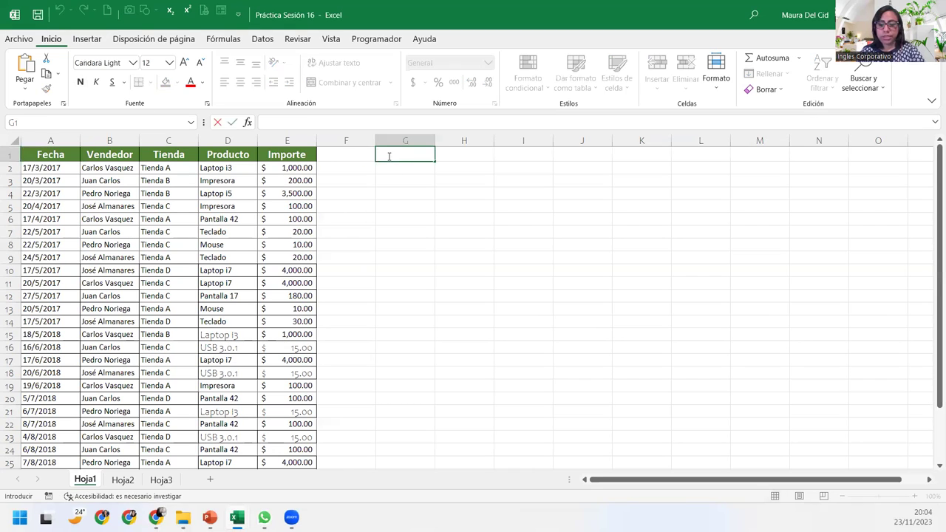
type("MOSTRAR LA SUMA DE IMPORTES POR CADA VENDEDOR, AGRUPADO POR TIENDA")
key("ctrl+Return")
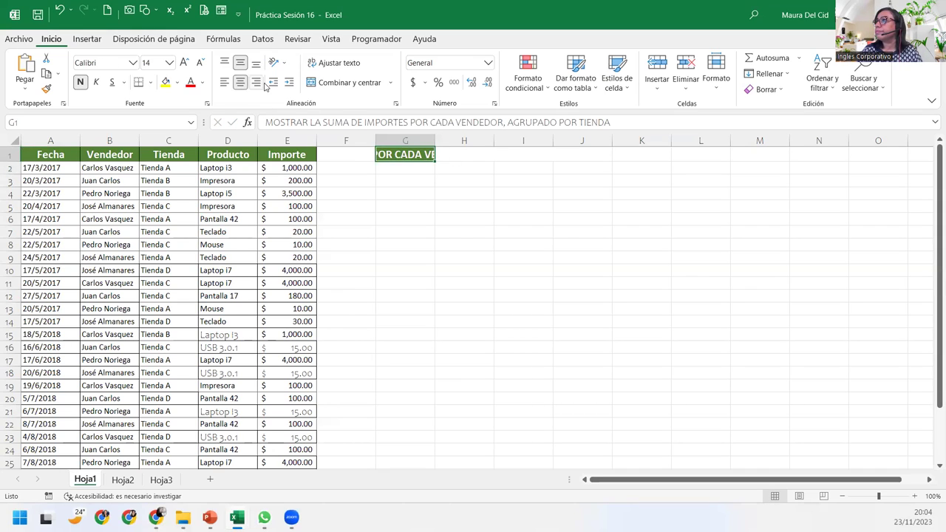
left_click(226, 83)
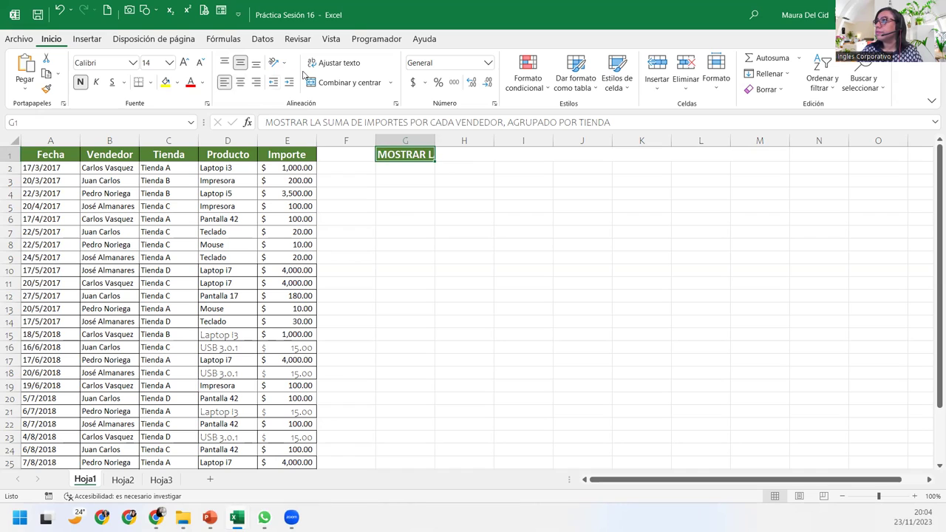
- Merge and centre the heading across G1:M1
left_click(449, 152)
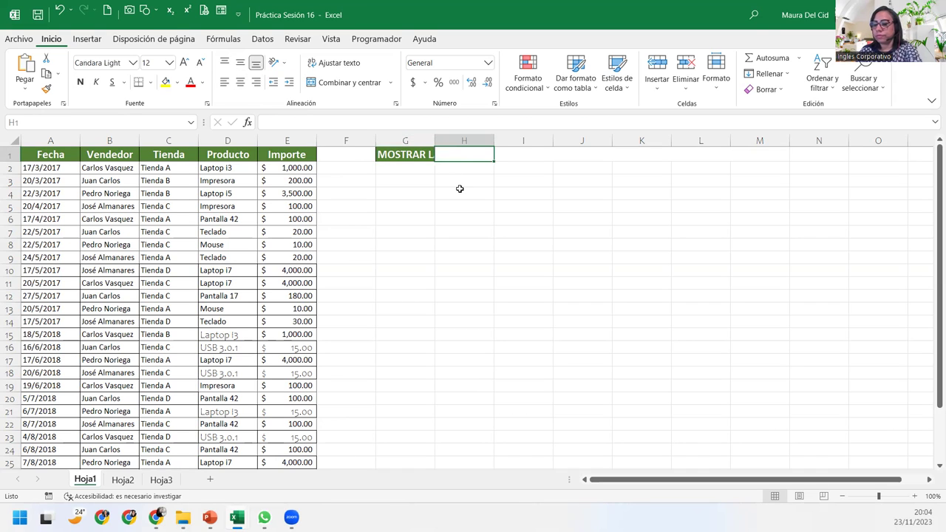
left_click(507, 178)
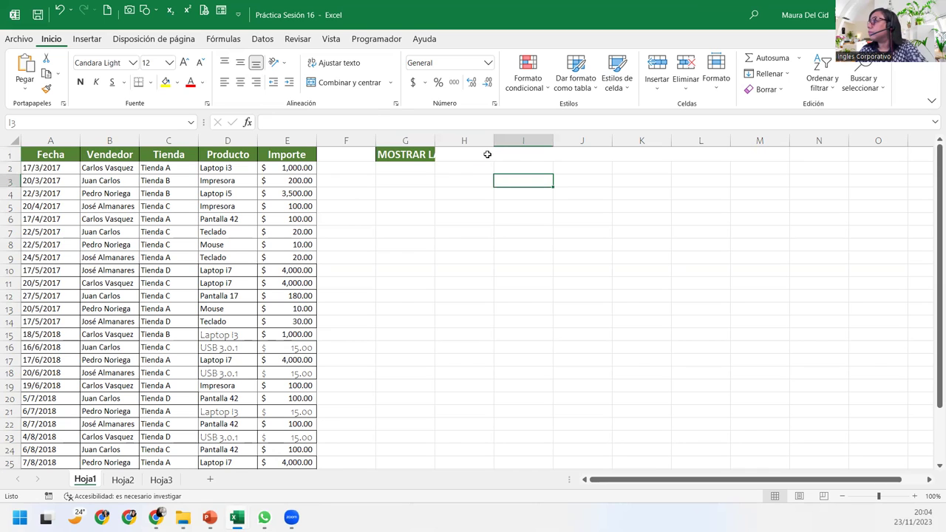
left_click(420, 154)
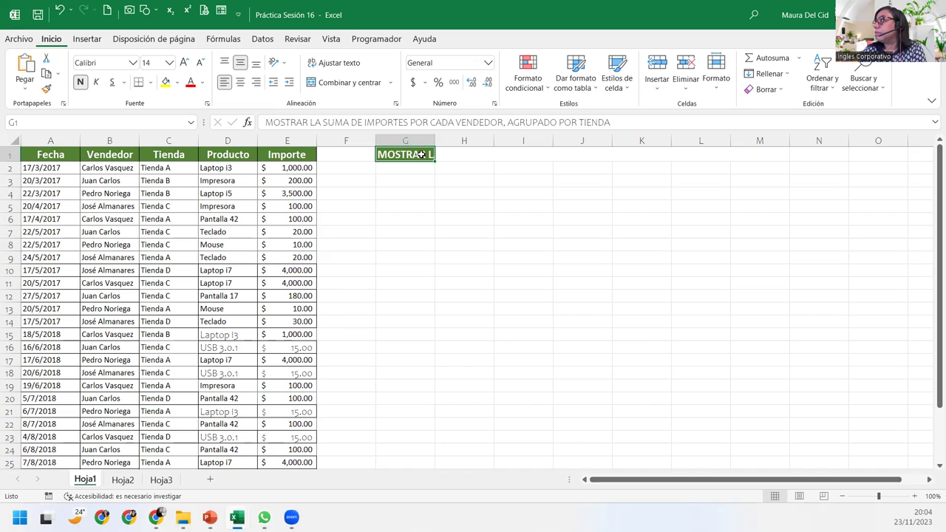
left_click_drag(421, 154, 761, 154)
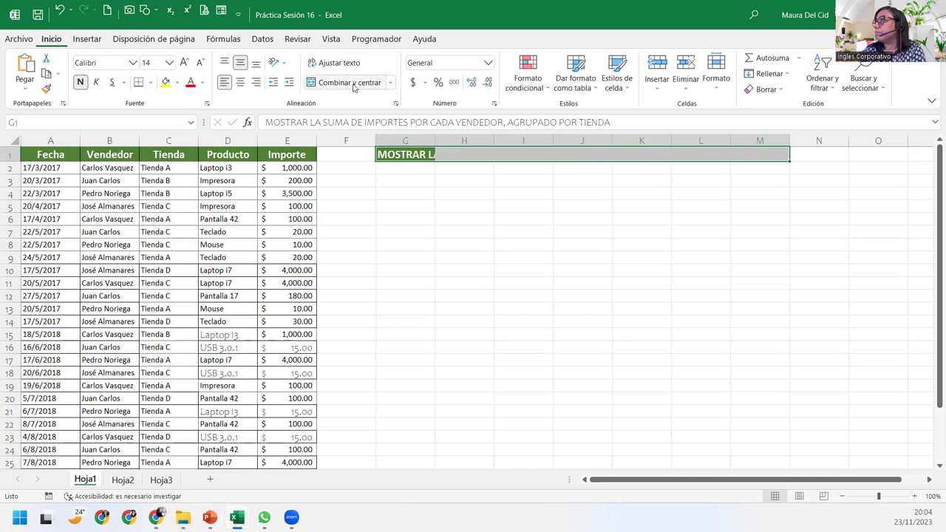
left_click(354, 82)
left_click(385, 181)
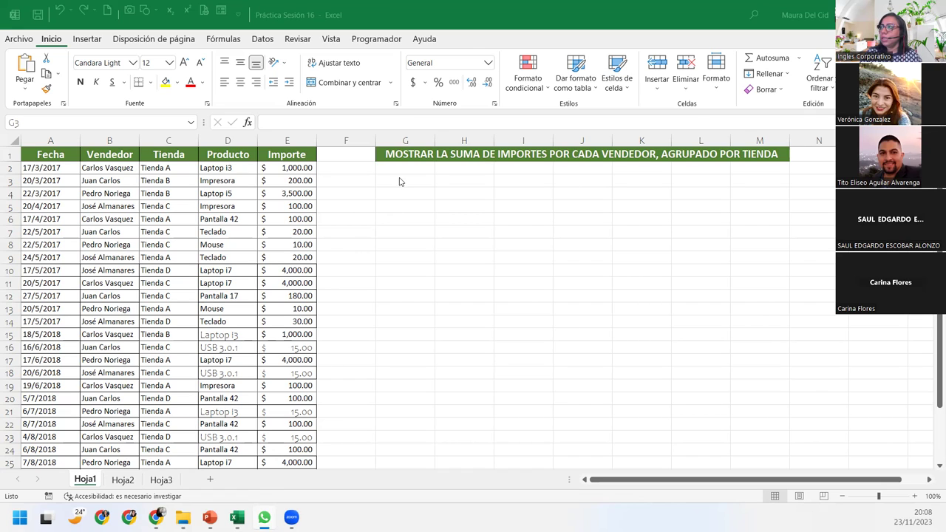
left_click(396, 181)
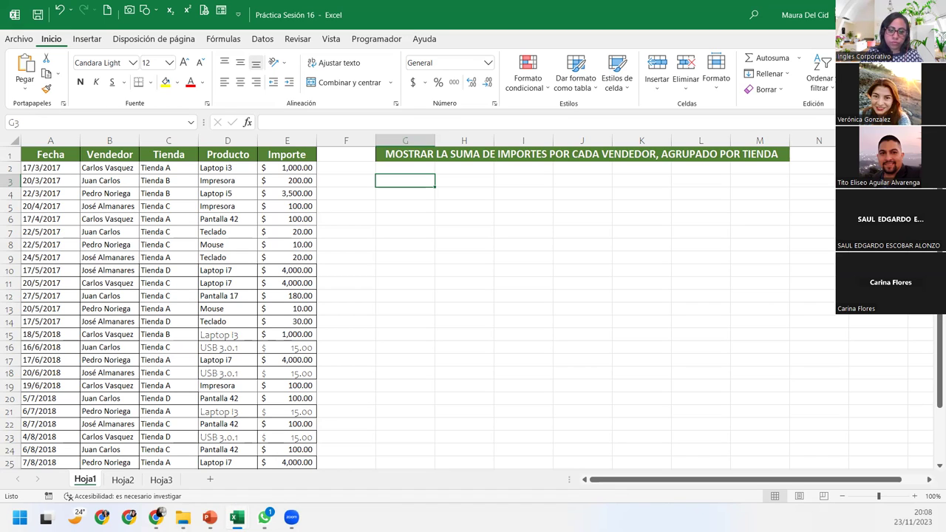
key("alt+Tab")
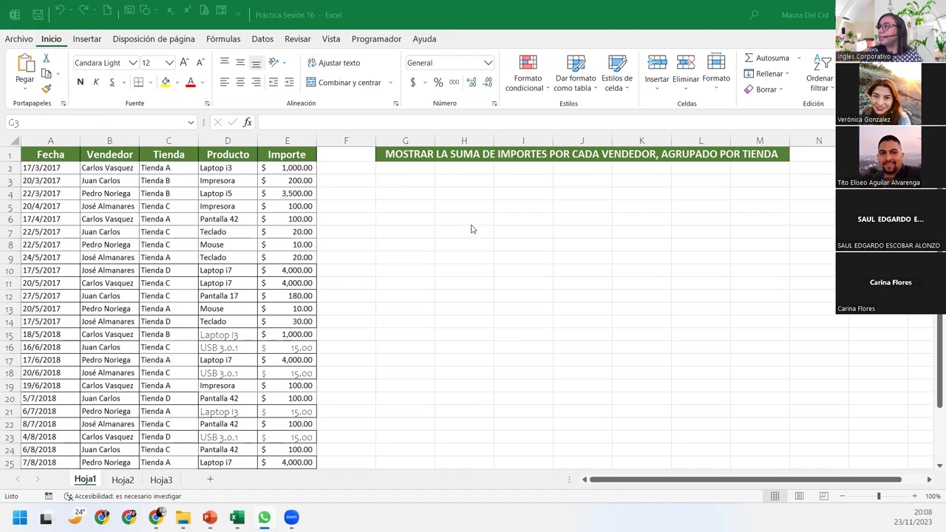
left_click(400, 183)
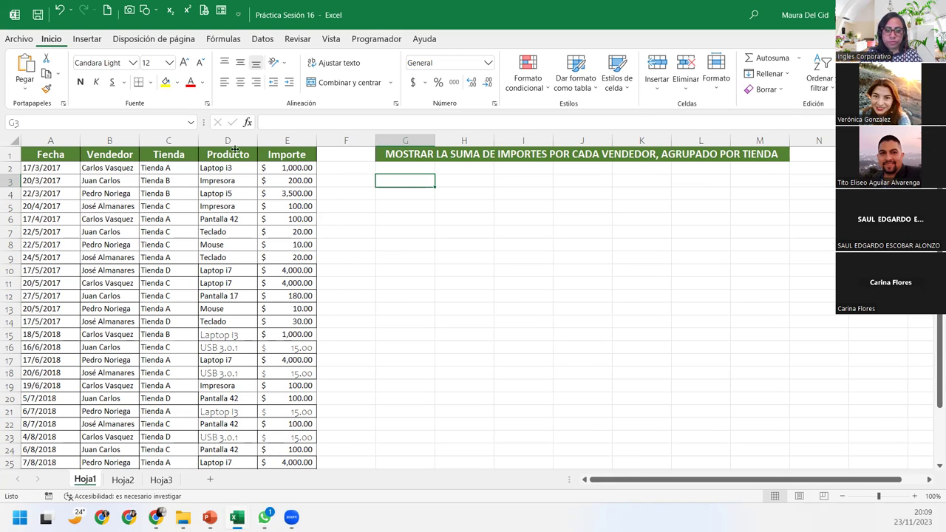
key("alt+Tab")
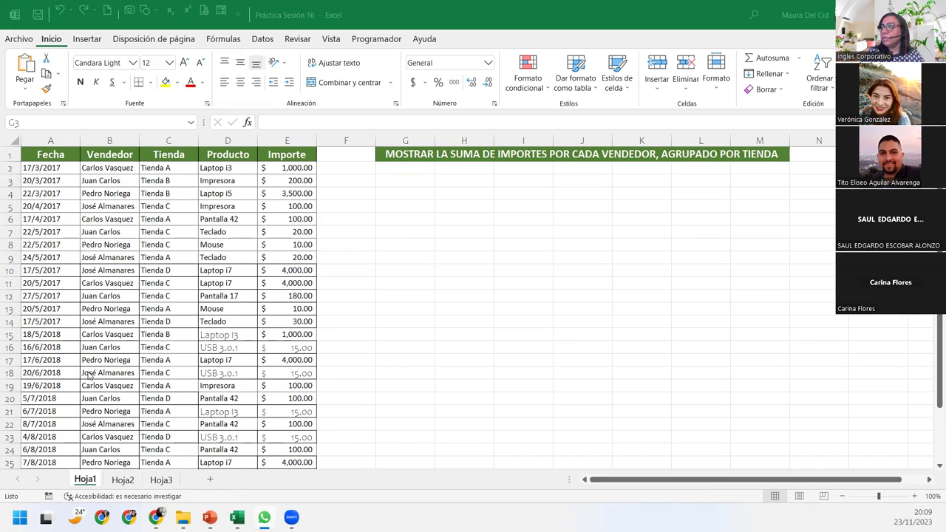
left_click(266, 187)
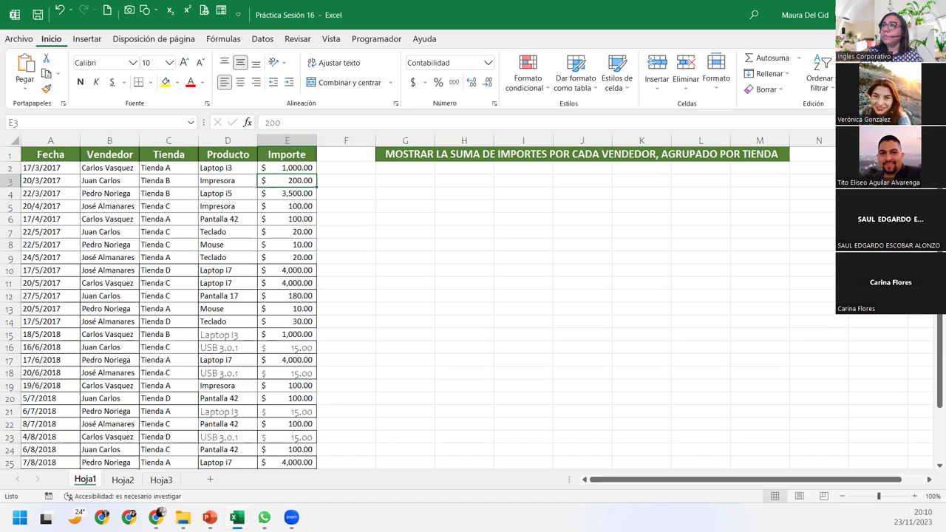
- Create a pivot table from the sales data at cell G3 on the existing sheet
left_click(87, 40)
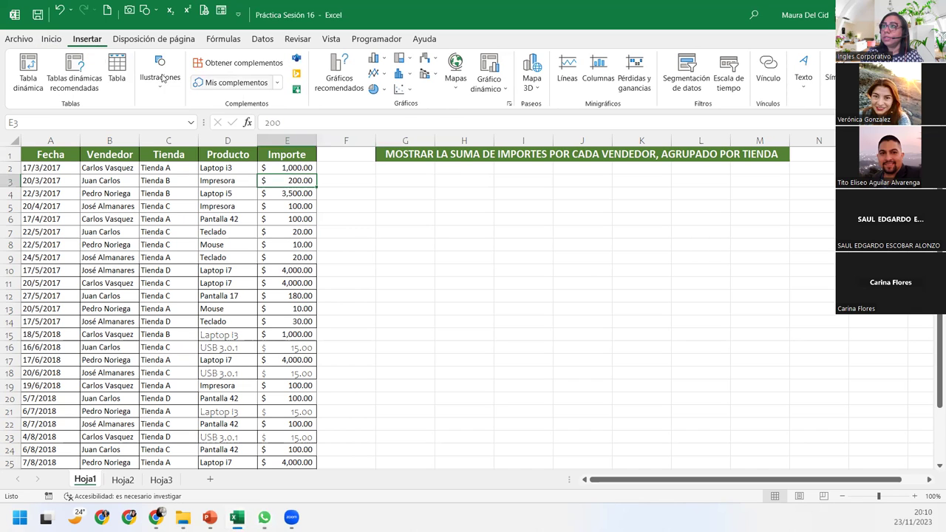
left_click(28, 70)
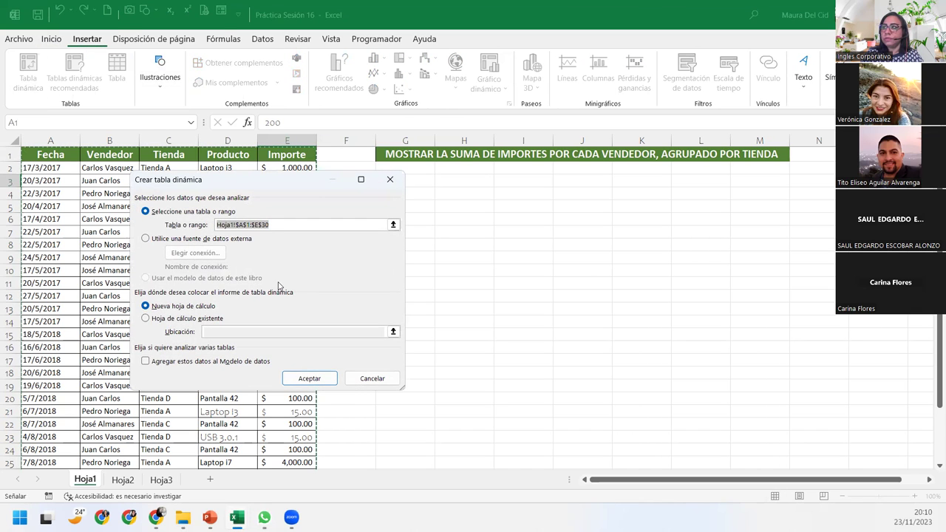
left_click(146, 318)
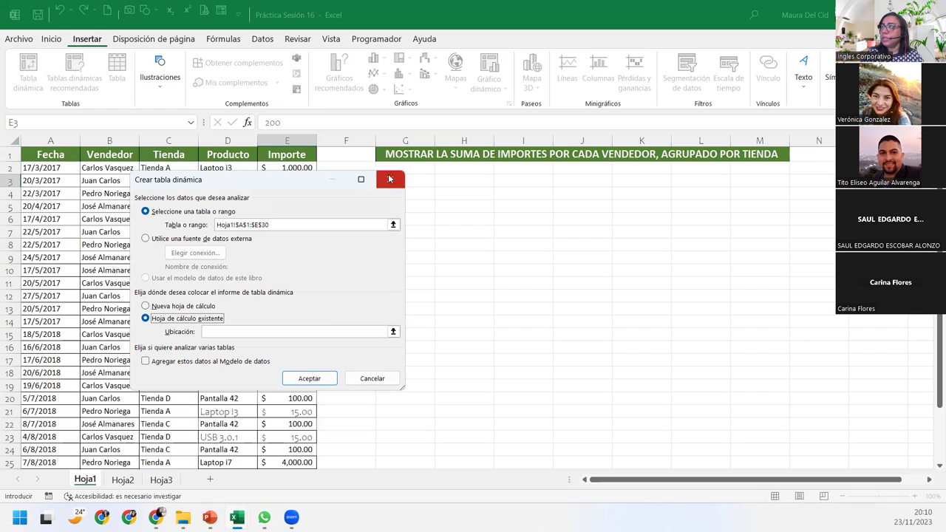
left_click_drag(292, 182, 284, 254)
left_click(391, 180)
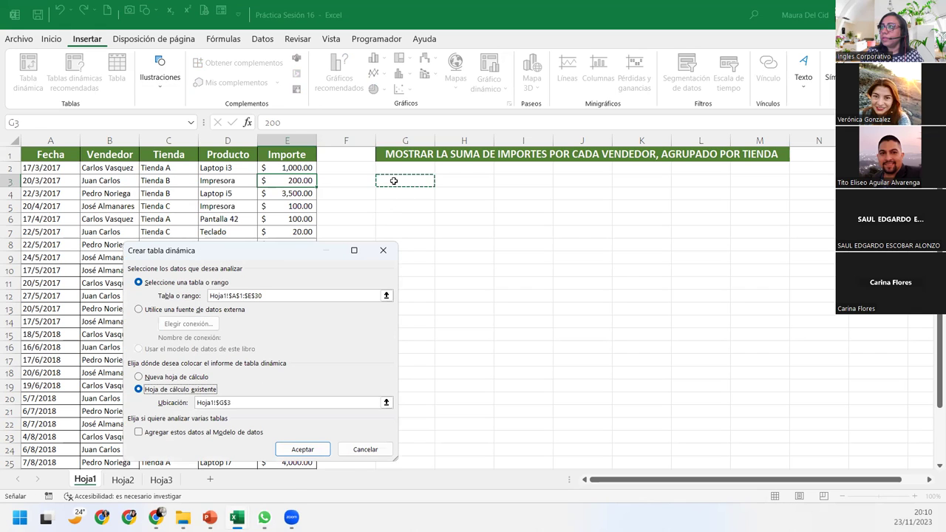
left_click(295, 452)
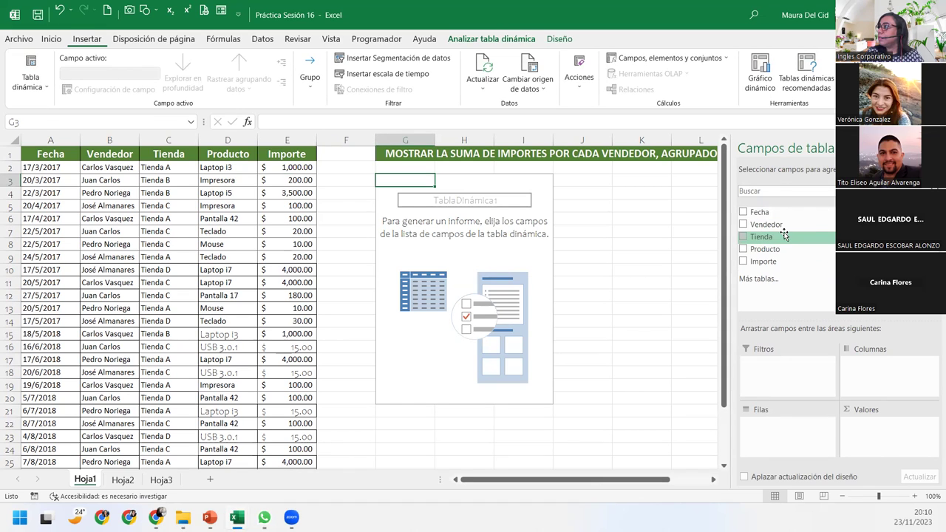
- Put Tienda then Vendedor in Filas and sum Importe in Valores
left_click_drag(771, 240, 767, 432)
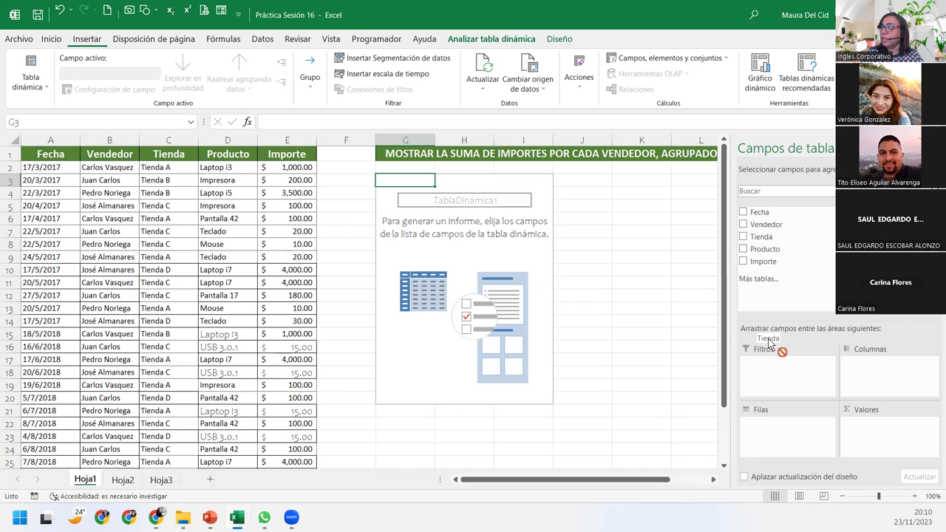
mouse_move(766, 224)
left_mouse_down()
mouse_move(817, 473)
mouse_move(787, 439)
left_mouse_up()
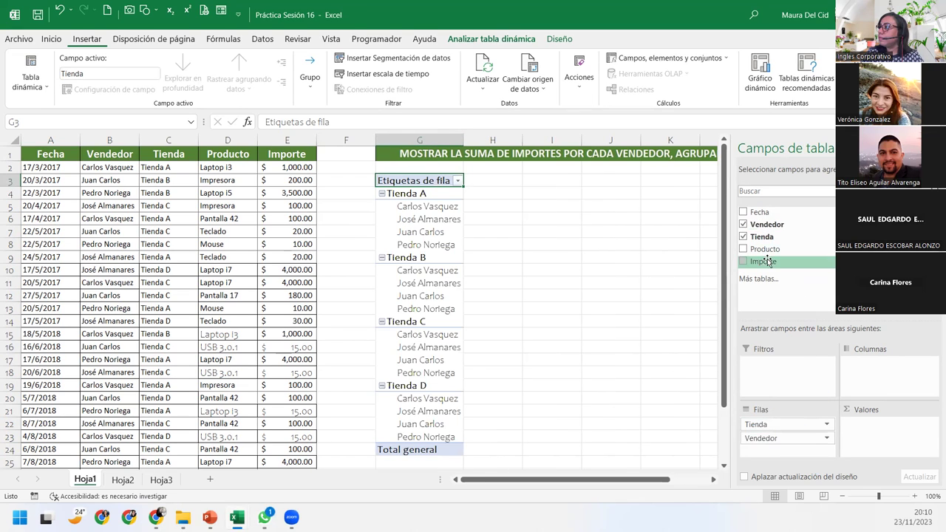
left_click_drag(765, 264, 883, 443)
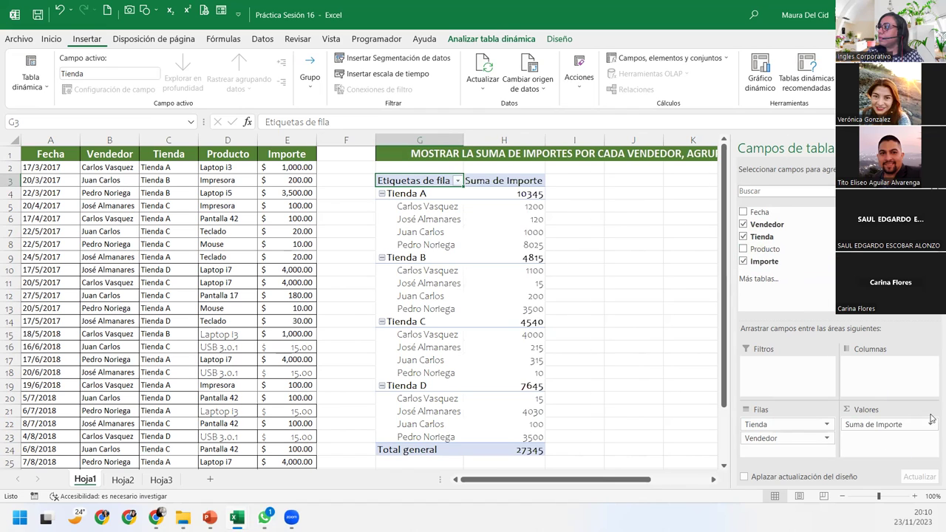
left_click(914, 423)
- Format the summed Importe as accounting with $ Español (México) and rename it 'Importe Total'
left_click(873, 410)
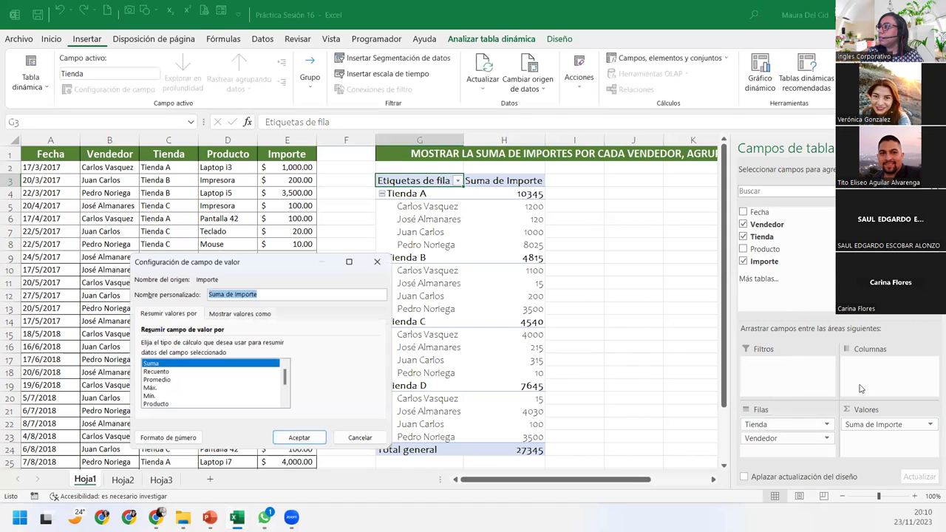
left_click(165, 441)
left_click(124, 272)
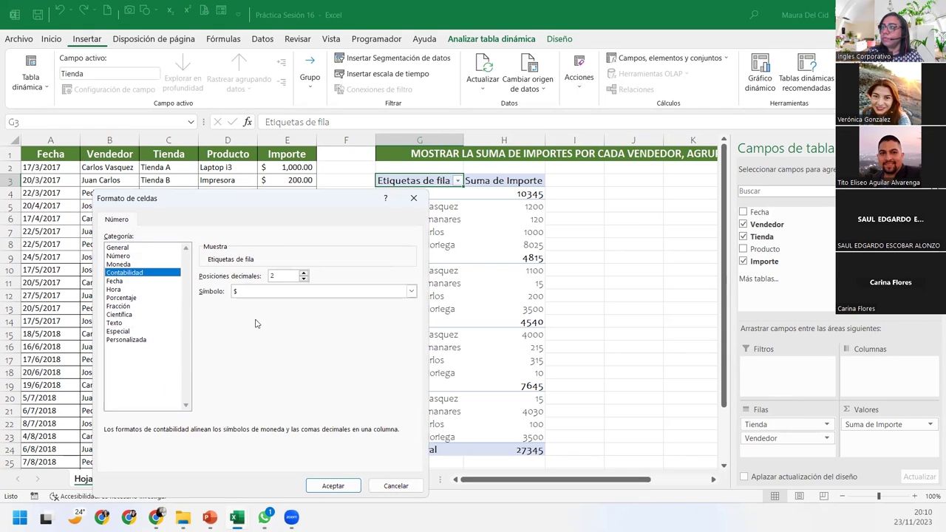
left_click(411, 291)
scroll(309, 414, "down", 2)
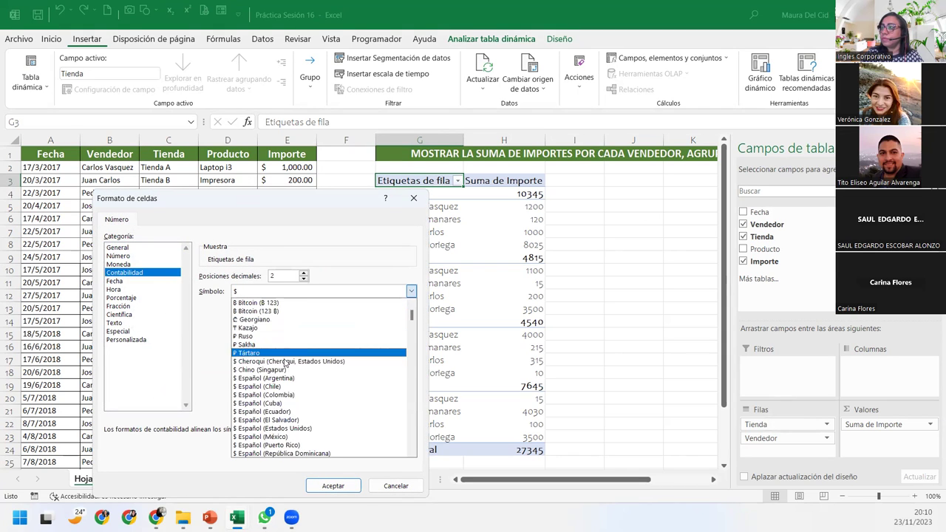
left_click(308, 420)
left_click(332, 486)
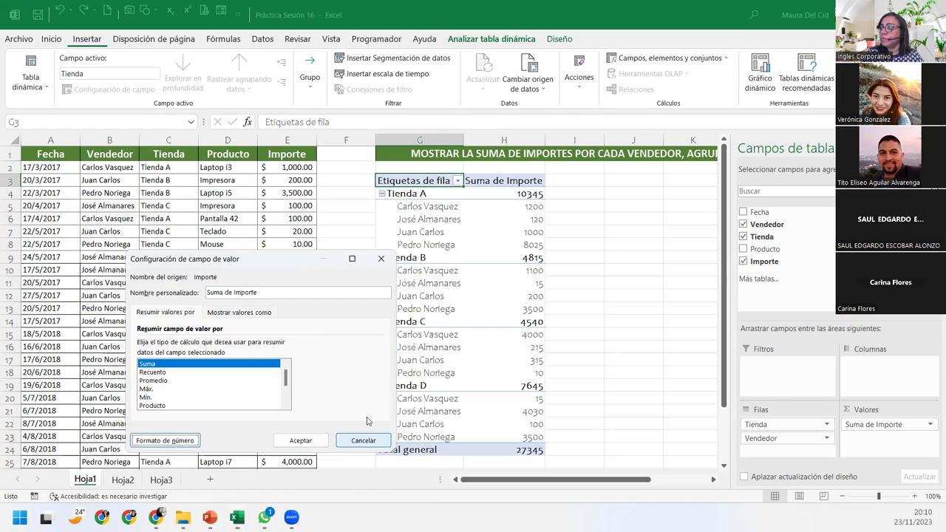
left_click_drag(317, 293, 160, 295)
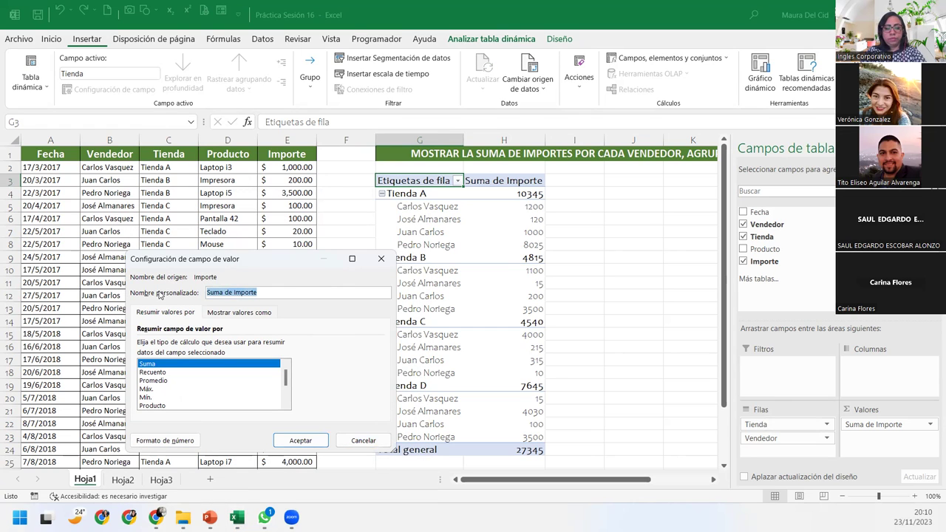
type("Importe Tota")
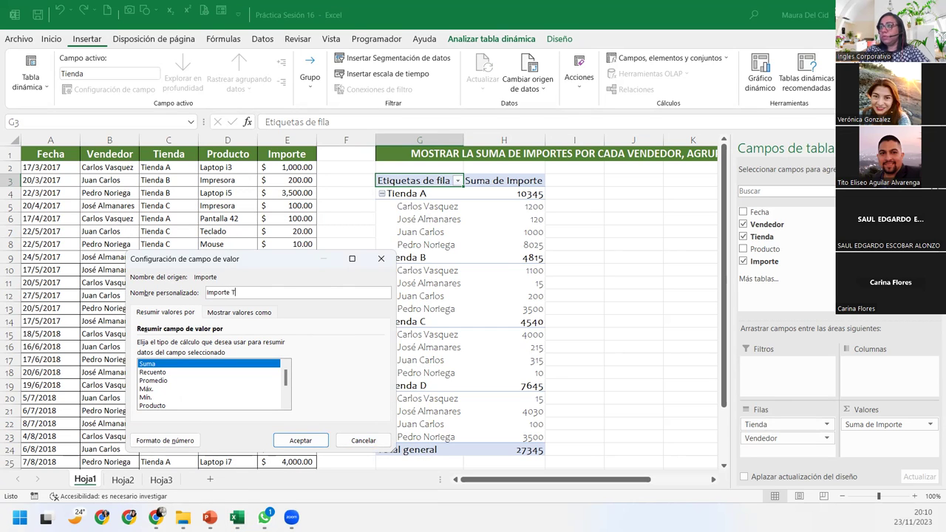
type("l")
- Apply the Importe Total settings and lay out Tienda down rows and Vendedor across columns
key("Return")
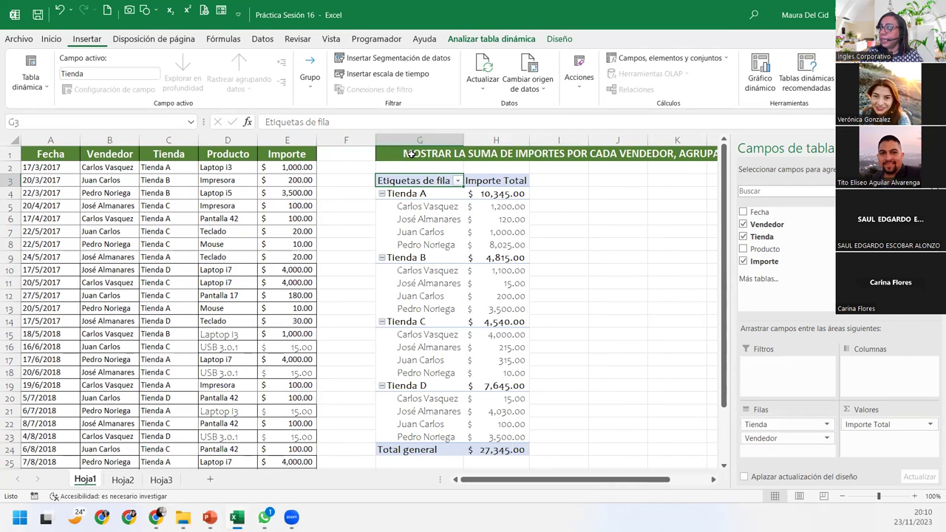
left_click_drag(786, 425, 869, 375)
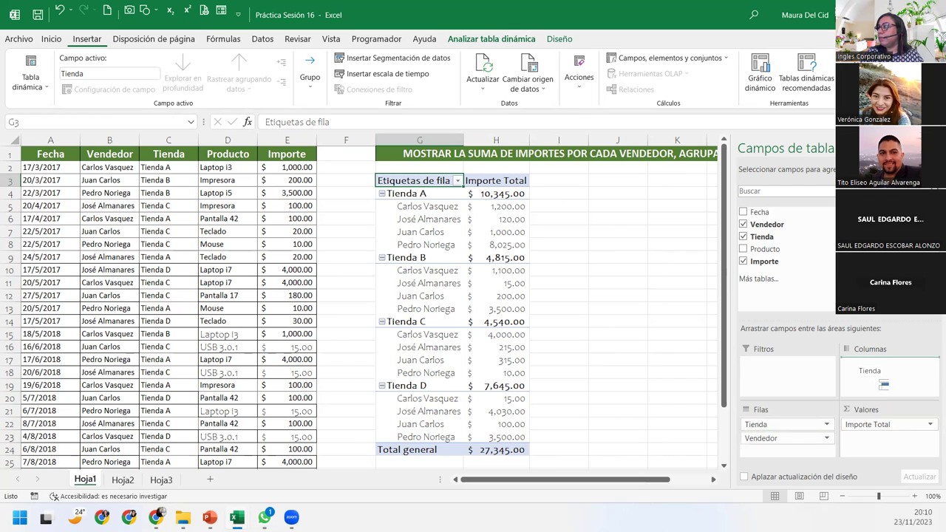
left_click_drag(575, 482, 634, 485)
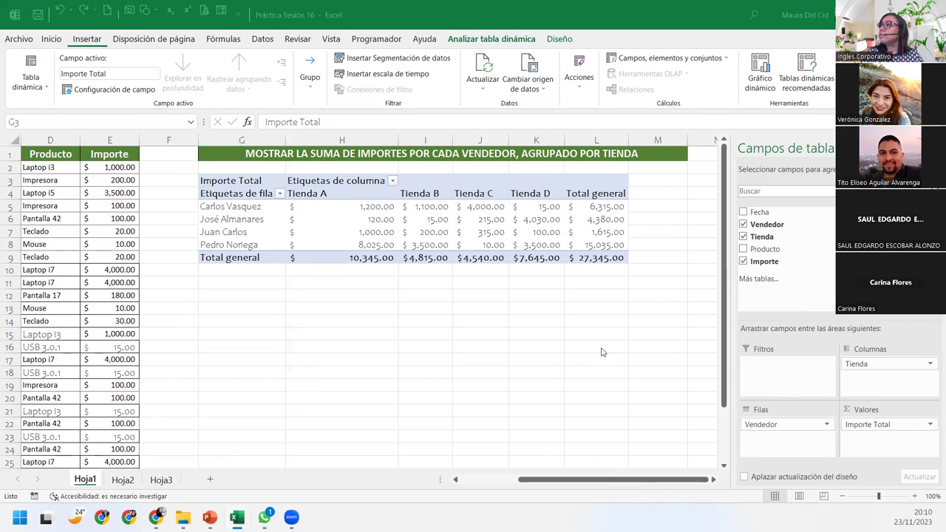
left_click(856, 365)
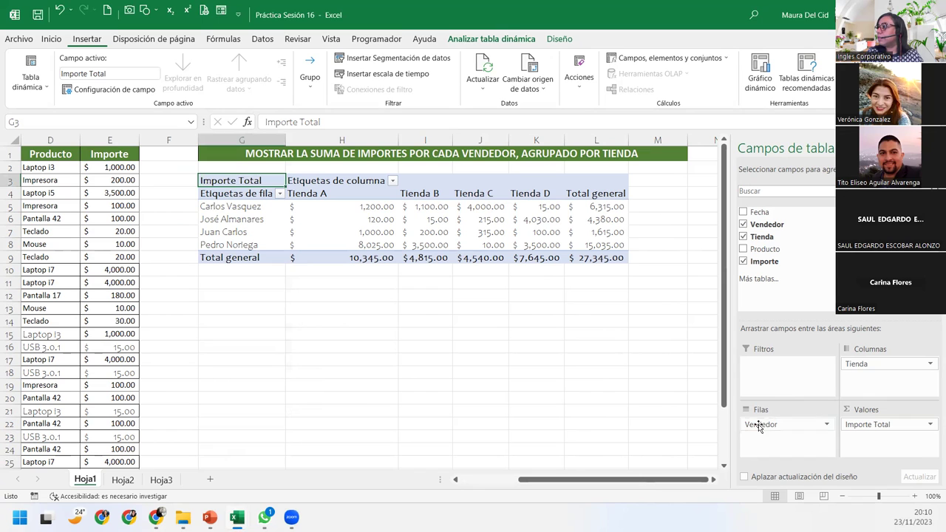
mouse_move(858, 364)
left_mouse_down()
mouse_move(890, 388)
mouse_move(776, 423)
mouse_move(845, 410)
mouse_move(873, 380)
left_mouse_up()
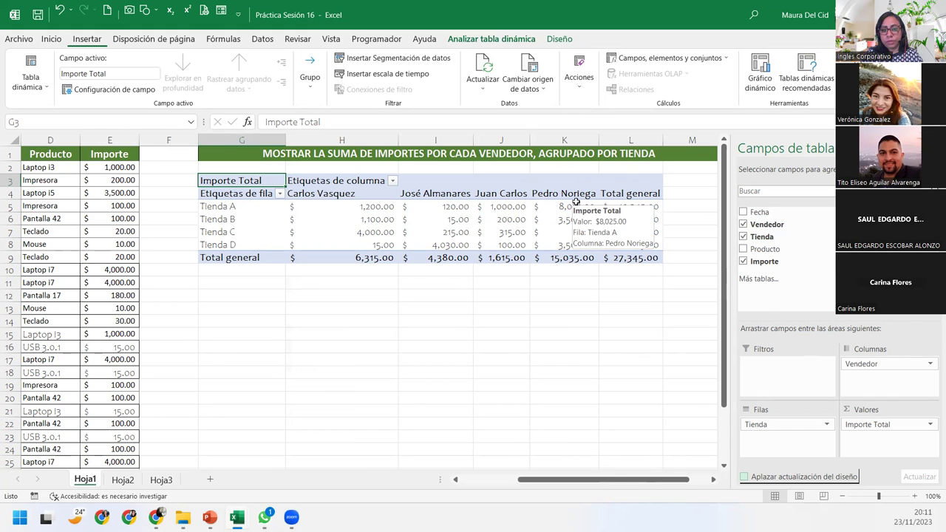
mouse_move(573, 206)
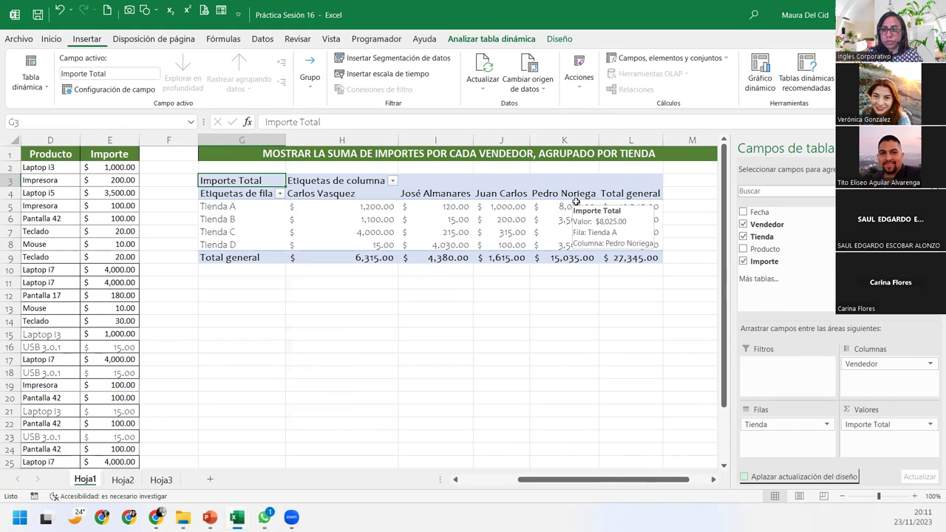
left_click(634, 207)
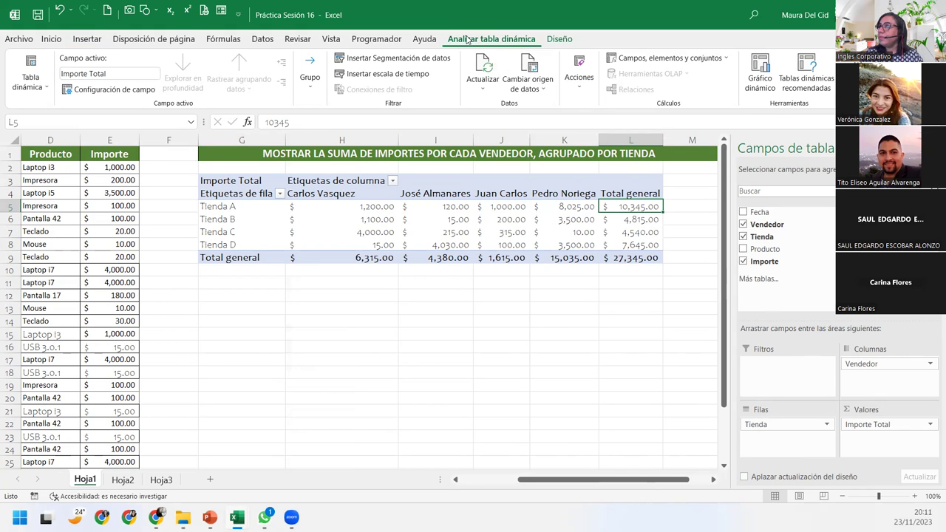
- Insert a clustered-column pivot chart after previewing line, pie, bar, area and other chart types
left_click(759, 70)
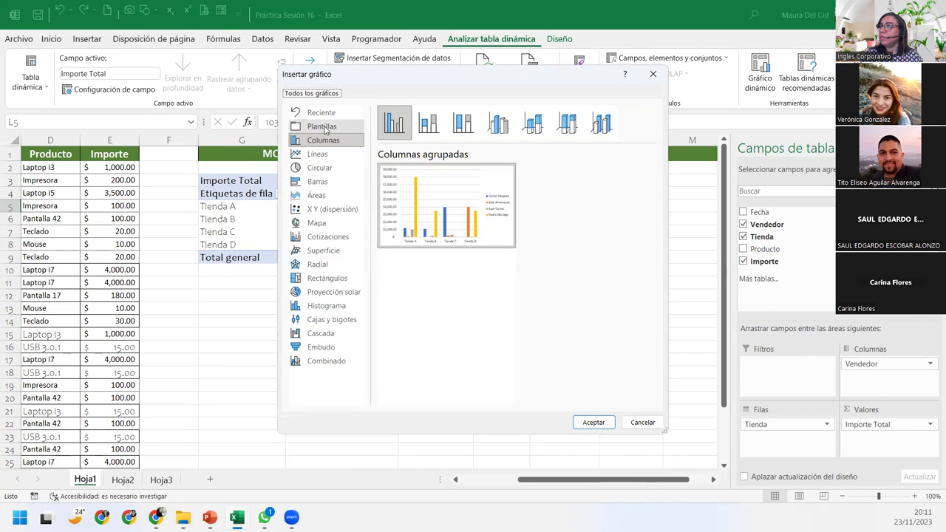
mouse_move(394, 112)
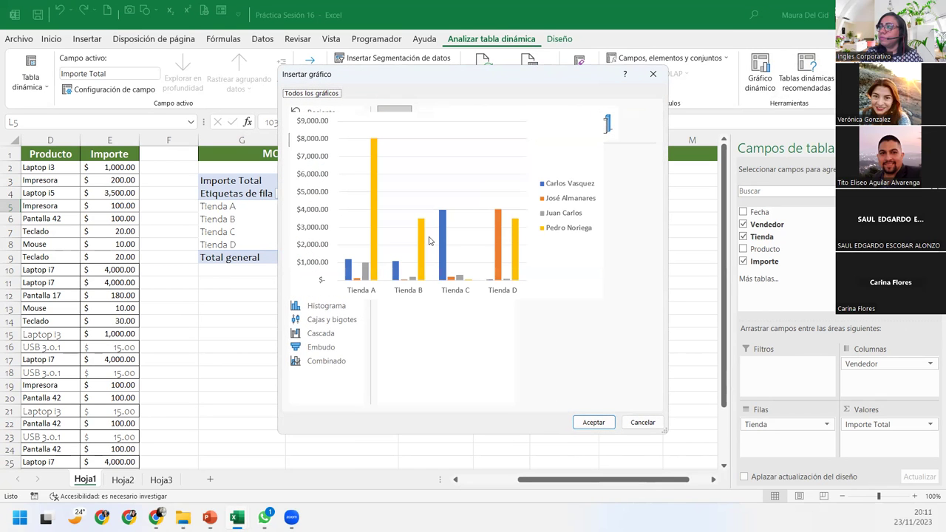
mouse_move(442, 174)
left_click(331, 155)
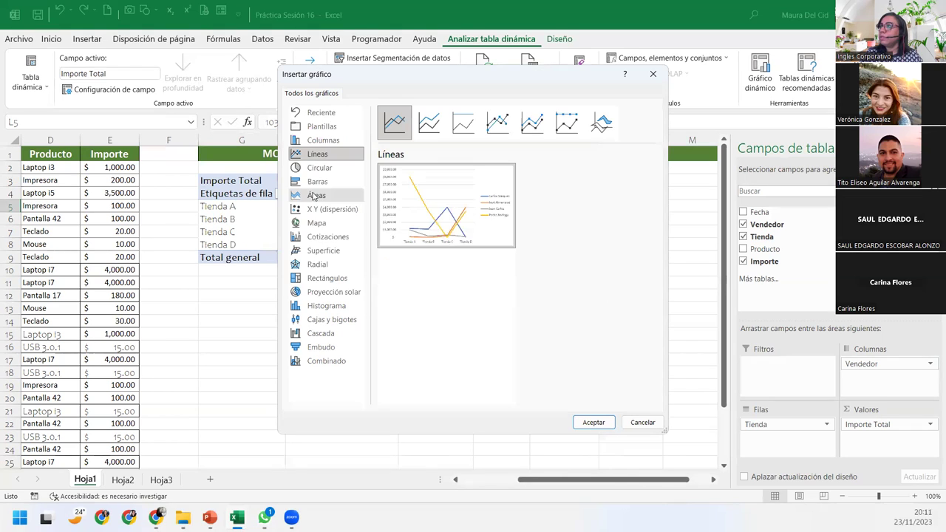
left_click(319, 168)
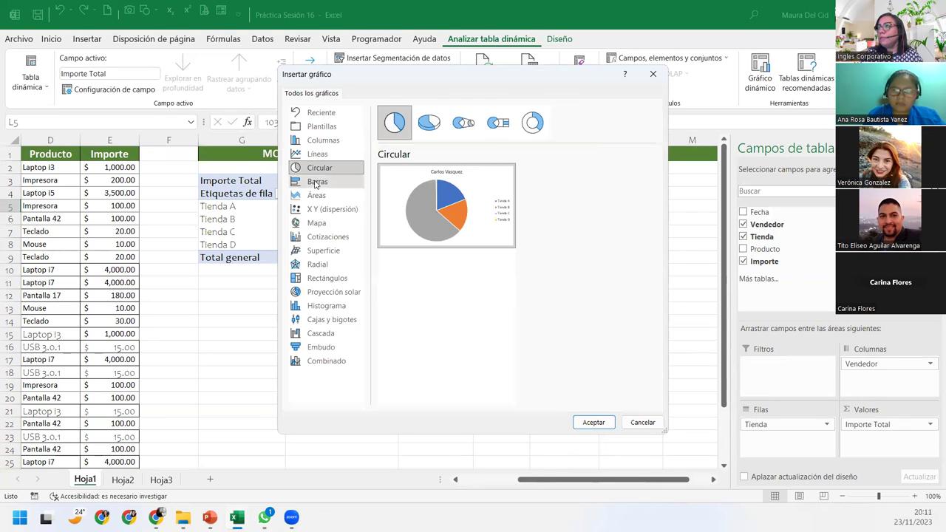
left_click(318, 181)
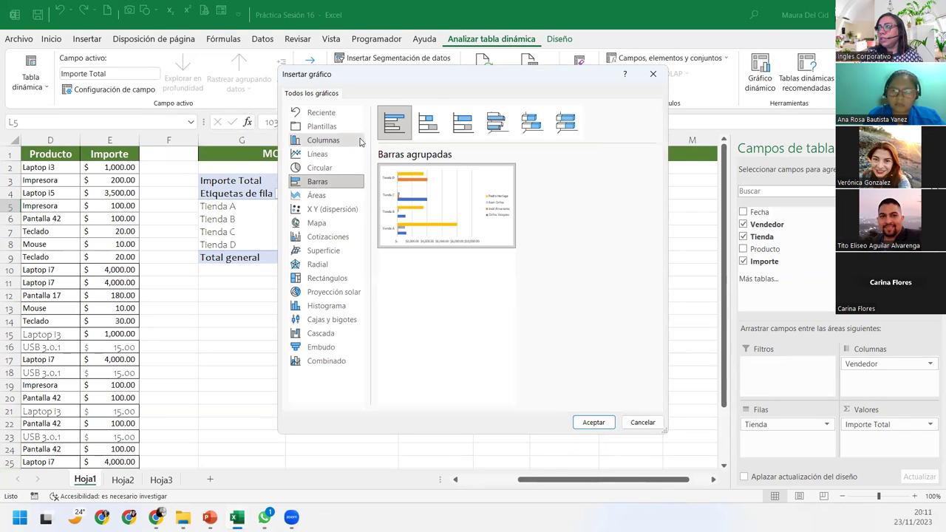
left_click(317, 195)
left_click(318, 221)
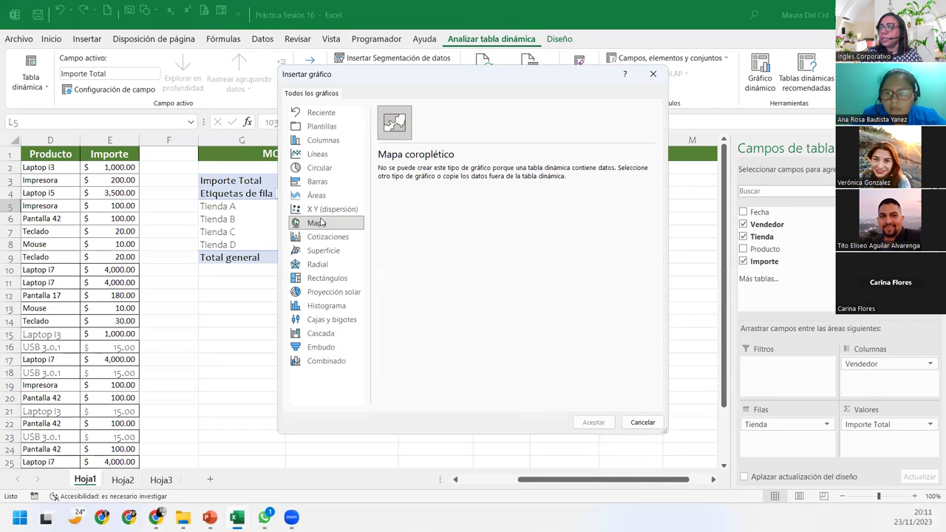
left_click(323, 210)
left_click(323, 250)
left_click(326, 278)
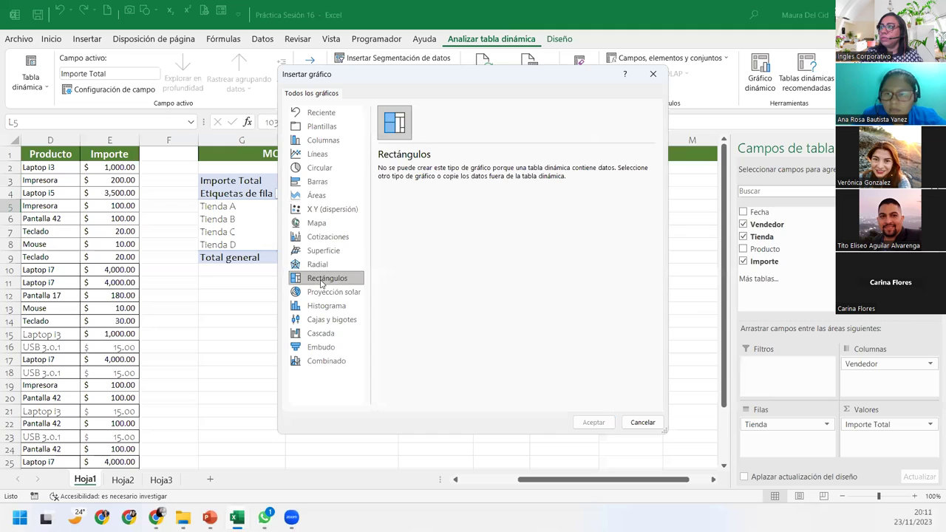
left_click(321, 293)
left_click(319, 167)
left_click(320, 154)
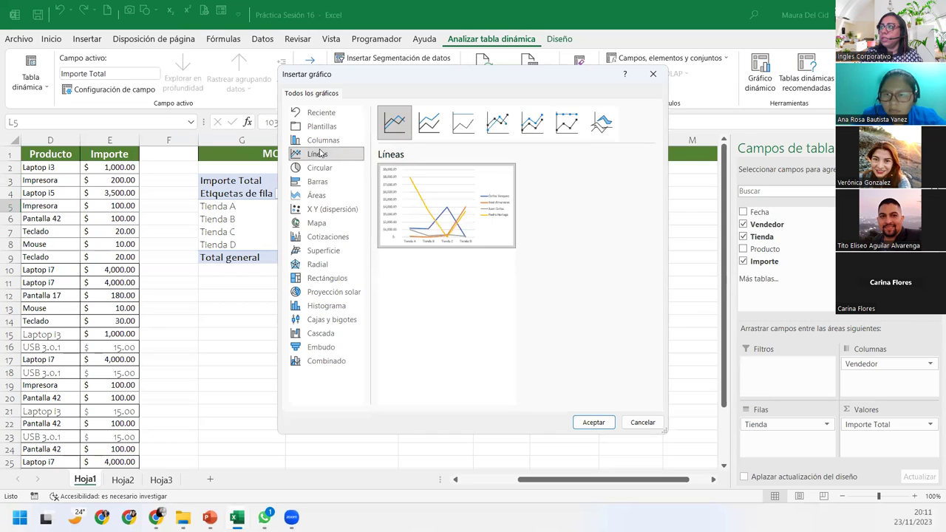
mouse_move(438, 238)
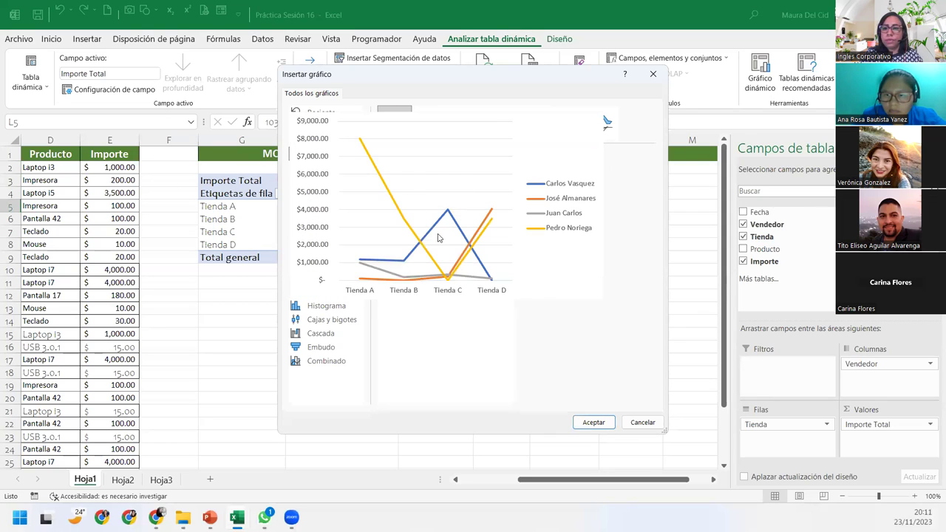
left_click(319, 143)
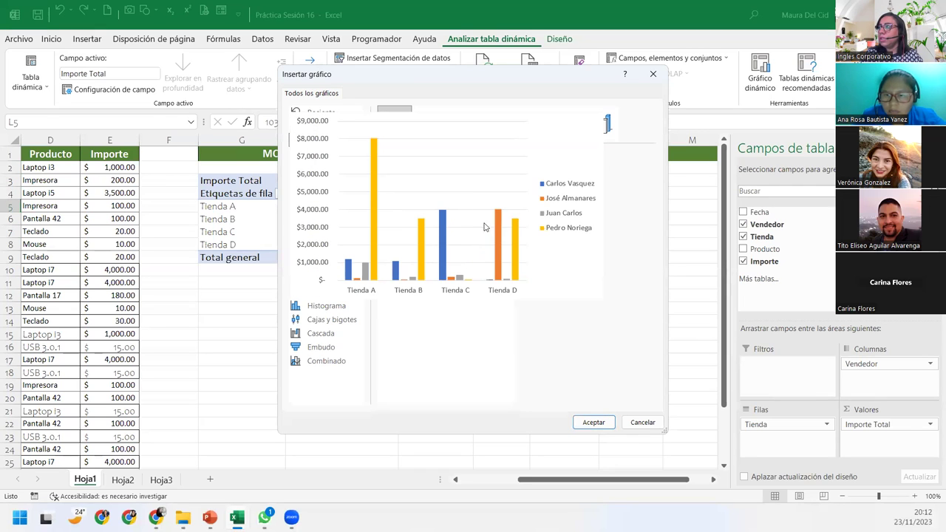
left_click(603, 422)
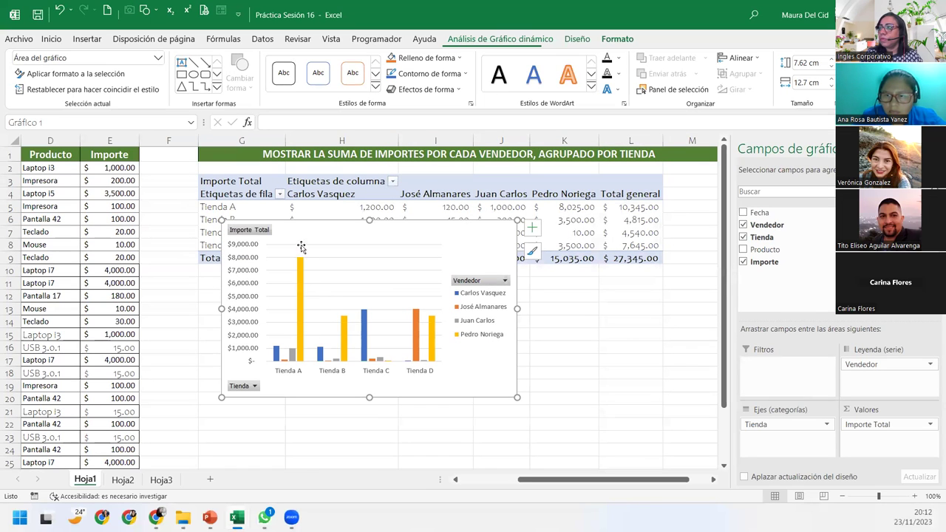
- Move the pivot chart off the table, below and further right
left_click_drag(281, 268, 259, 312)
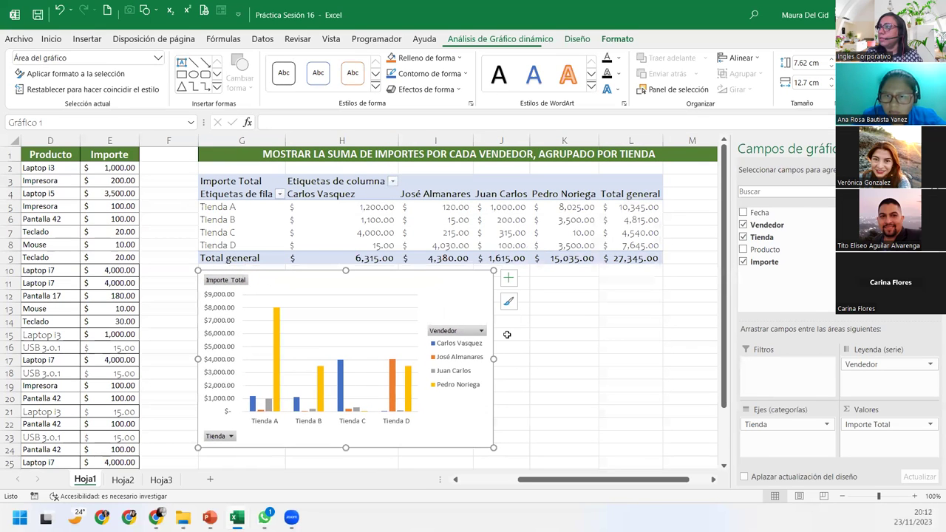
scroll(507, 335, "down", 1)
mouse_move(258, 239)
left_mouse_down()
mouse_move(475, 246)
mouse_move(461, 247)
left_mouse_up()
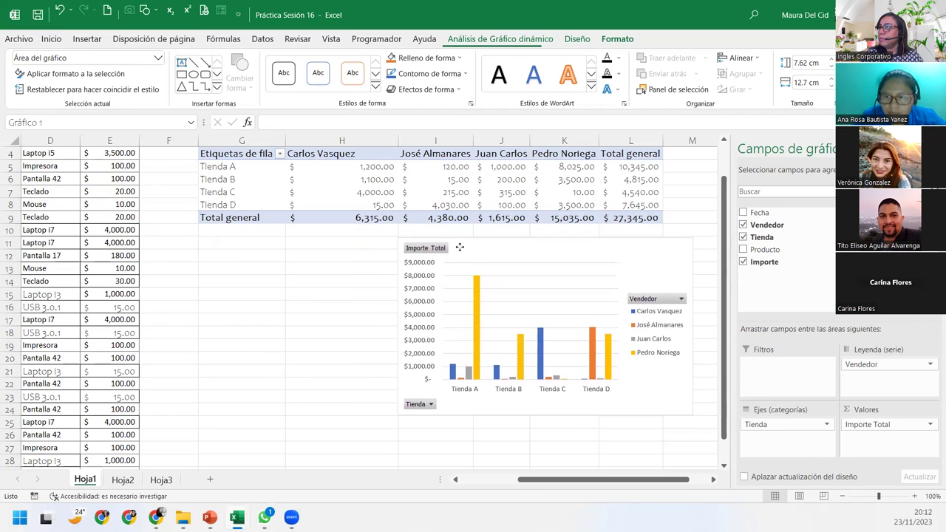
- Make Tienda the chart's axis categories and Vendedor its legend series
left_click_drag(861, 364, 788, 452)
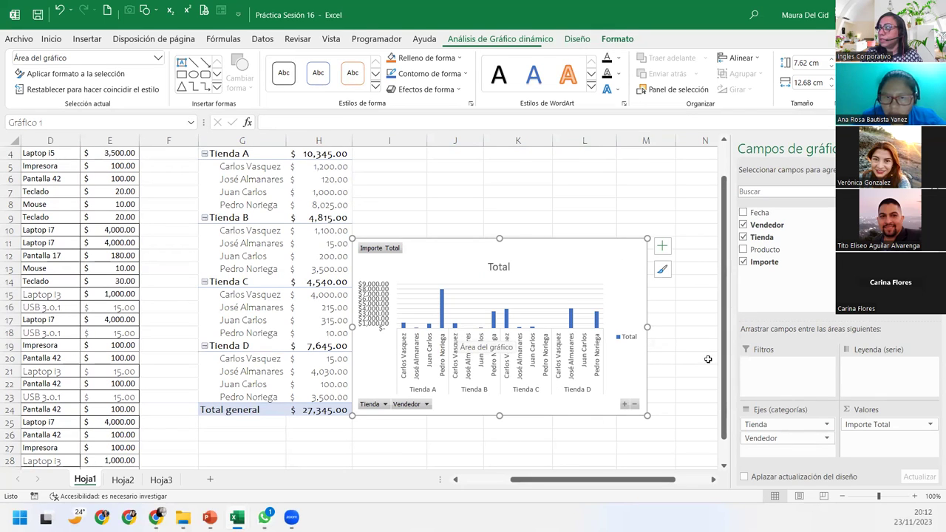
mouse_move(772, 425)
left_mouse_down()
mouse_move(843, 405)
mouse_move(869, 379)
mouse_move(765, 439)
left_mouse_up()
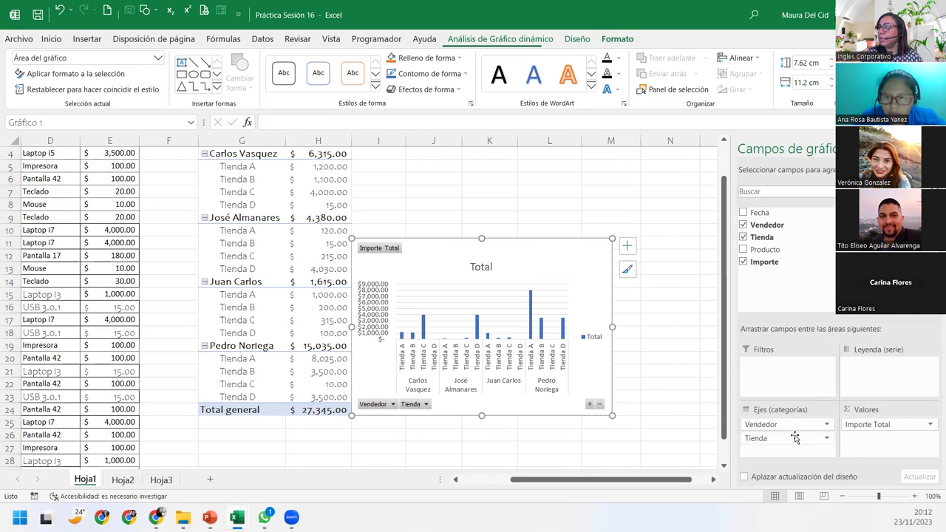
left_click_drag(809, 439, 796, 423)
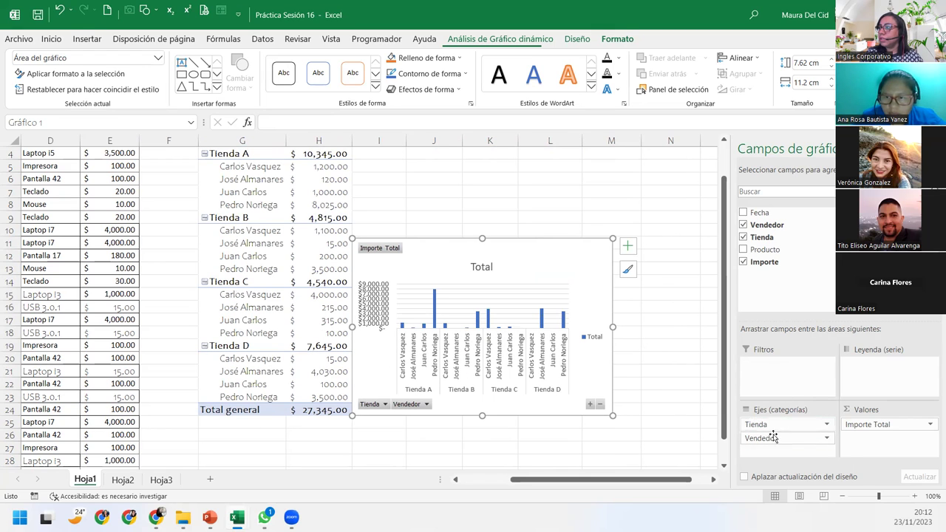
mouse_move(765, 438)
left_mouse_down()
mouse_move(896, 403)
mouse_move(891, 392)
left_mouse_up()
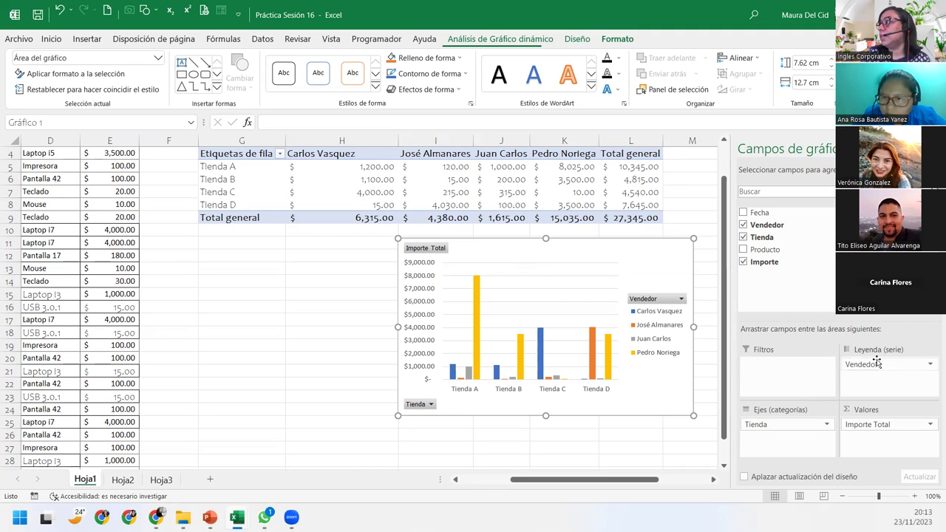
- Regroup the chart by Vendedor on the axis with Tienda A–D as legend series, nudging the chart up
mouse_move(876, 362)
left_mouse_down()
mouse_move(788, 440)
mouse_move(772, 420)
left_mouse_up()
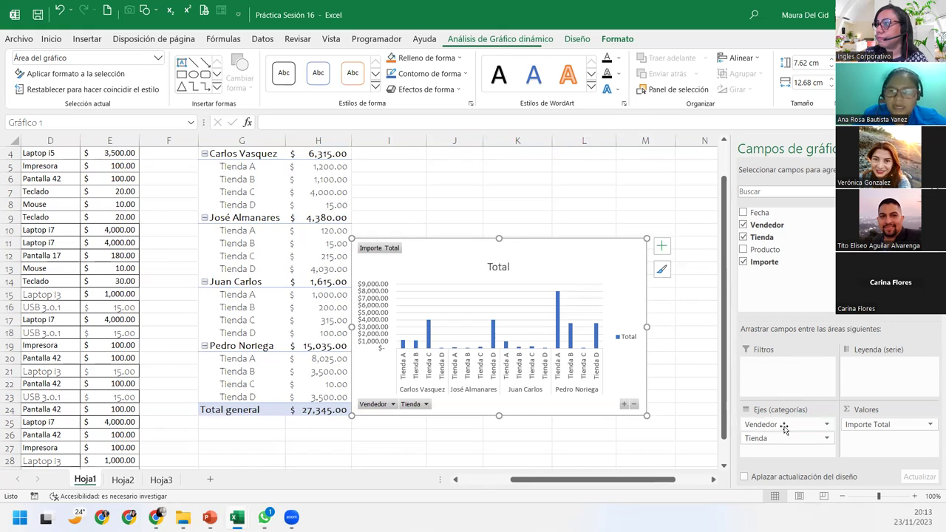
left_click_drag(784, 426, 783, 437)
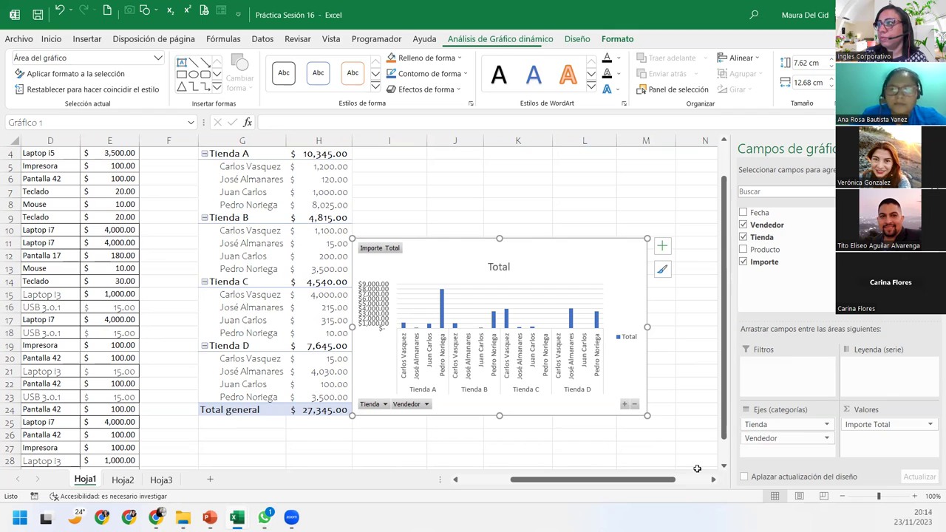
scroll(610, 323, "up", 1)
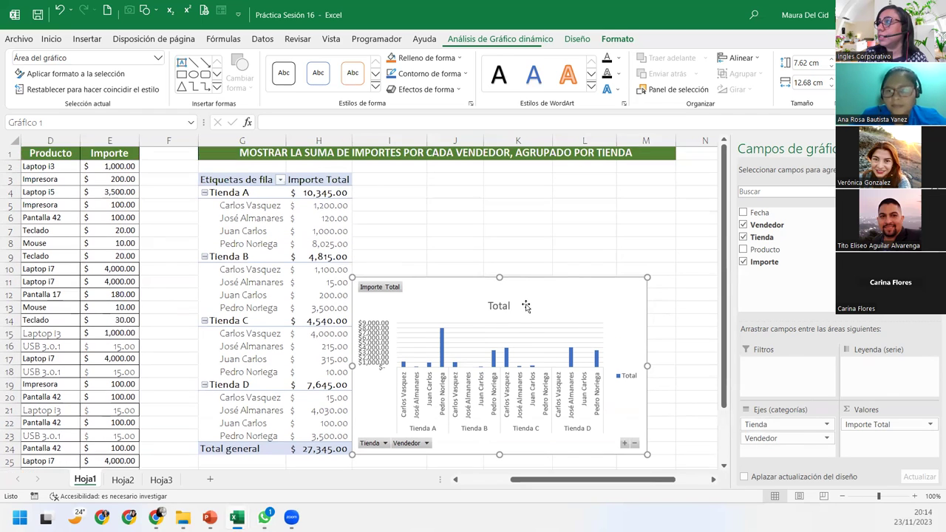
left_click_drag(444, 286, 448, 182)
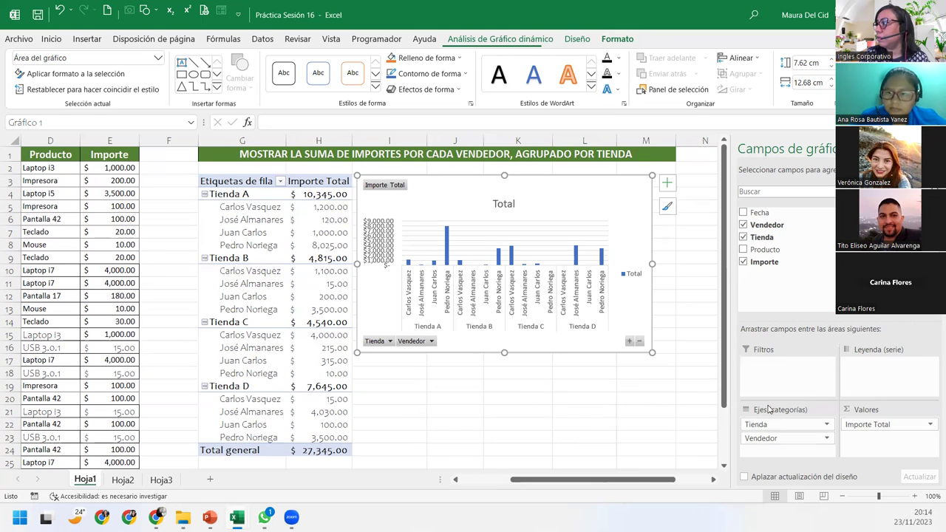
left_click_drag(774, 440, 775, 420)
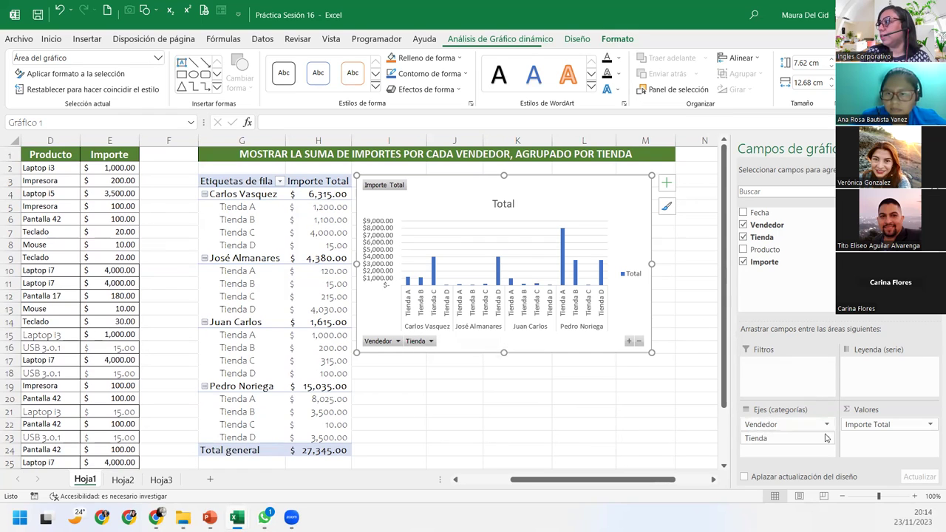
left_click_drag(781, 439, 877, 377)
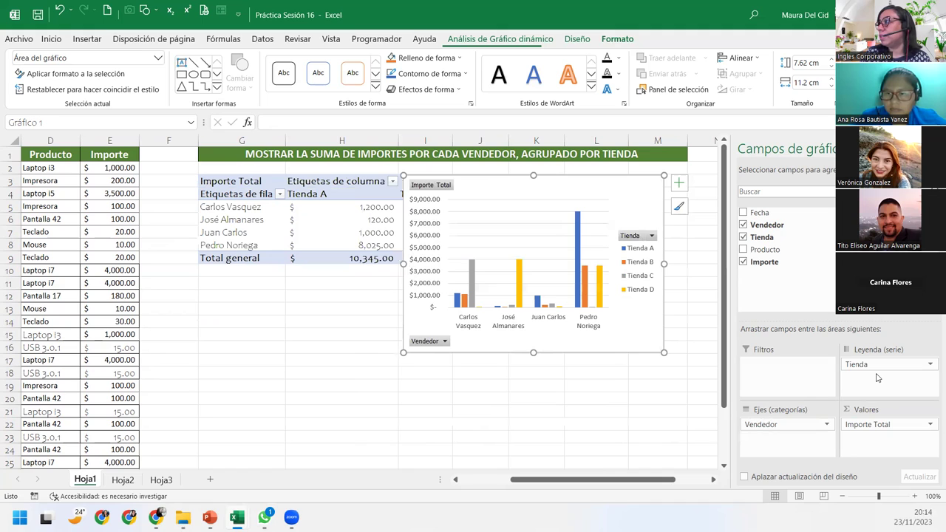
- Move the pivot chart below the pivot table and widen it to about 18.5 cm
left_click(457, 303)
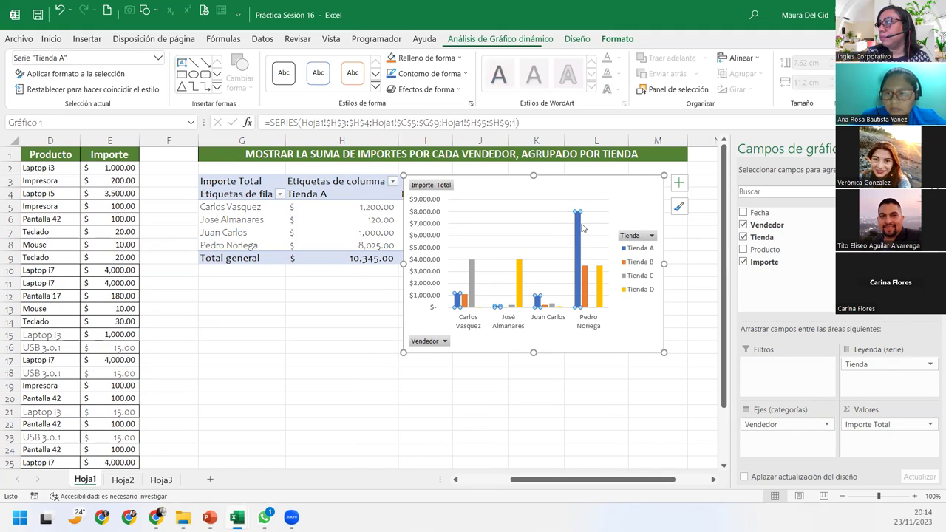
left_click_drag(485, 180, 281, 281)
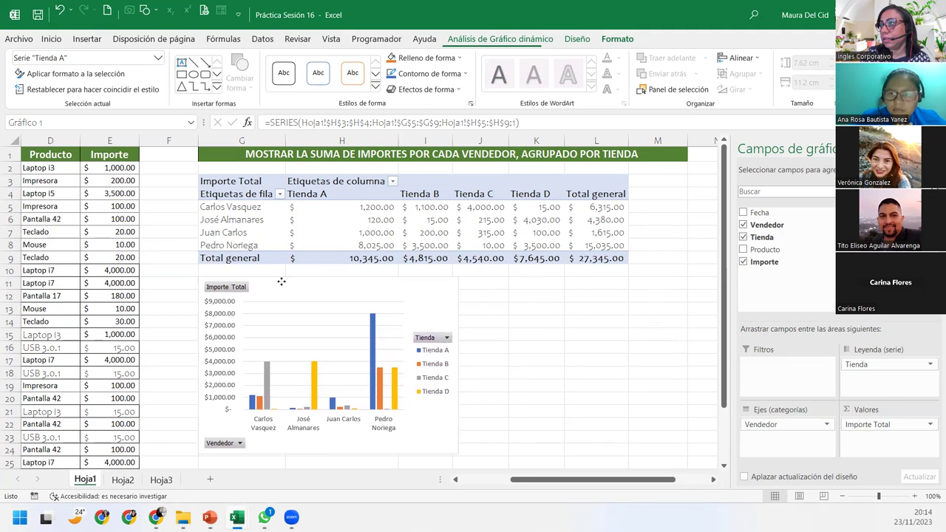
left_click(281, 282)
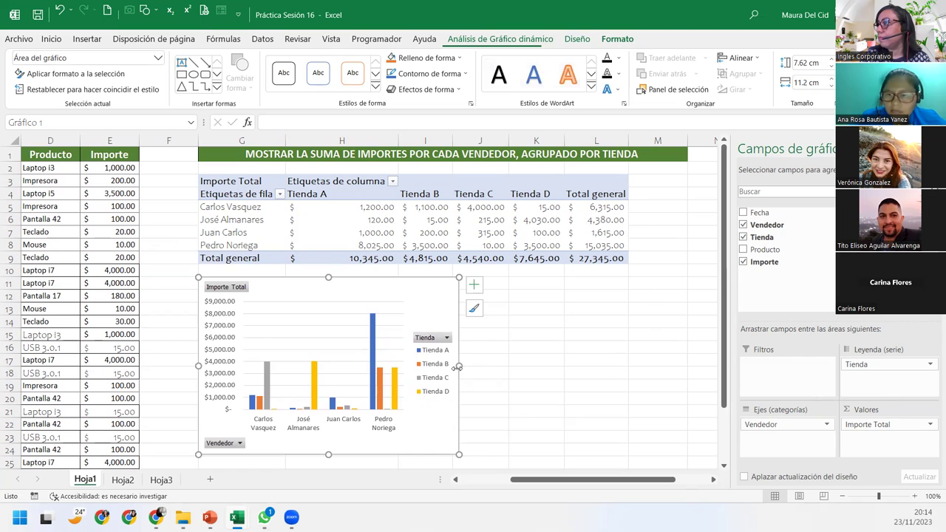
left_click_drag(459, 366, 629, 376)
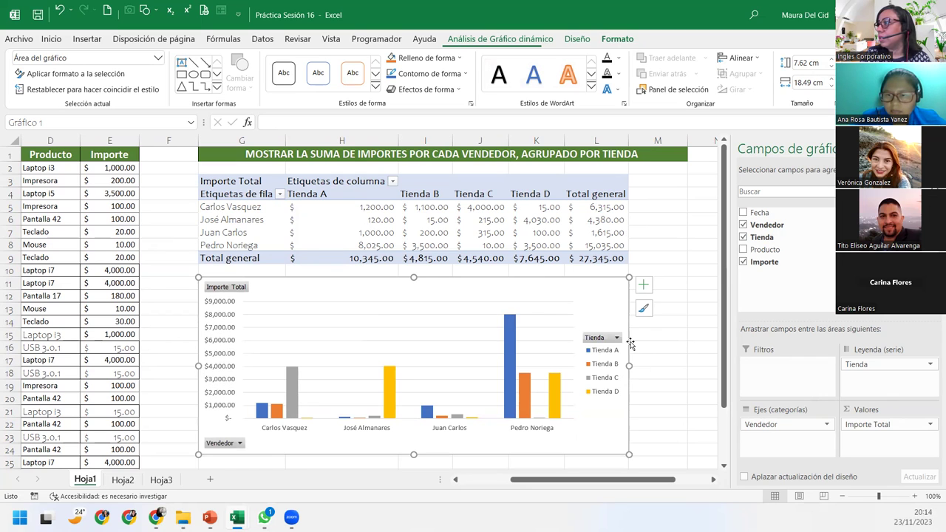
left_click(577, 39)
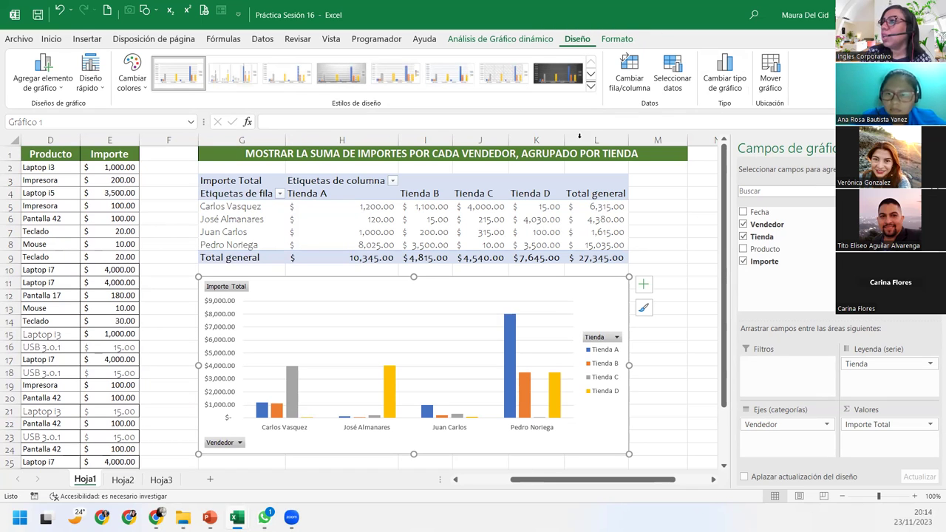
- Change the pivot chart type to Columna agrupada 3D (3D clustered column)
left_click(725, 73)
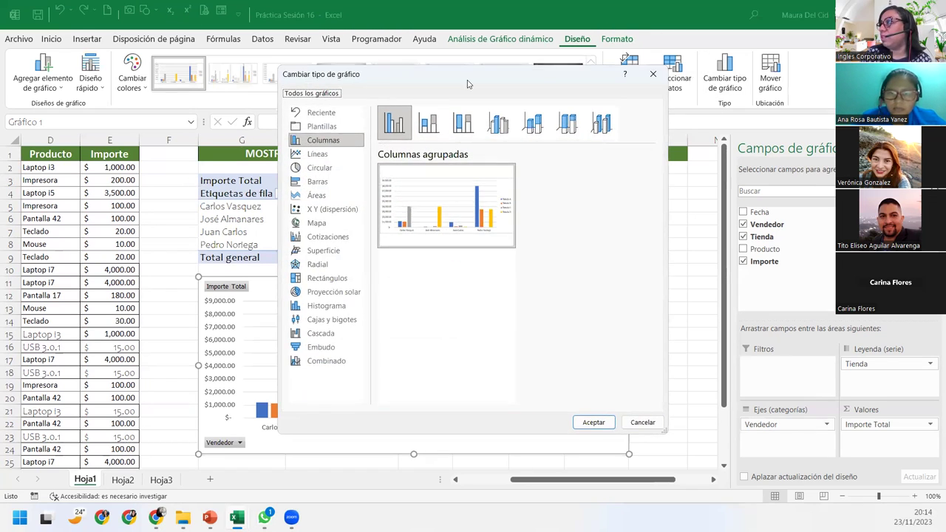
left_click_drag(473, 78, 636, 94)
left_click(506, 172)
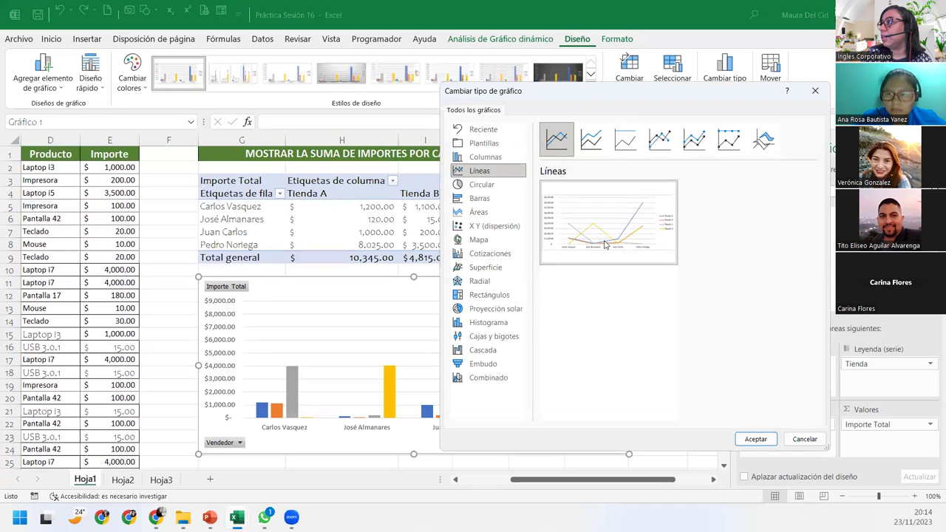
left_click(660, 138)
mouse_move(608, 222)
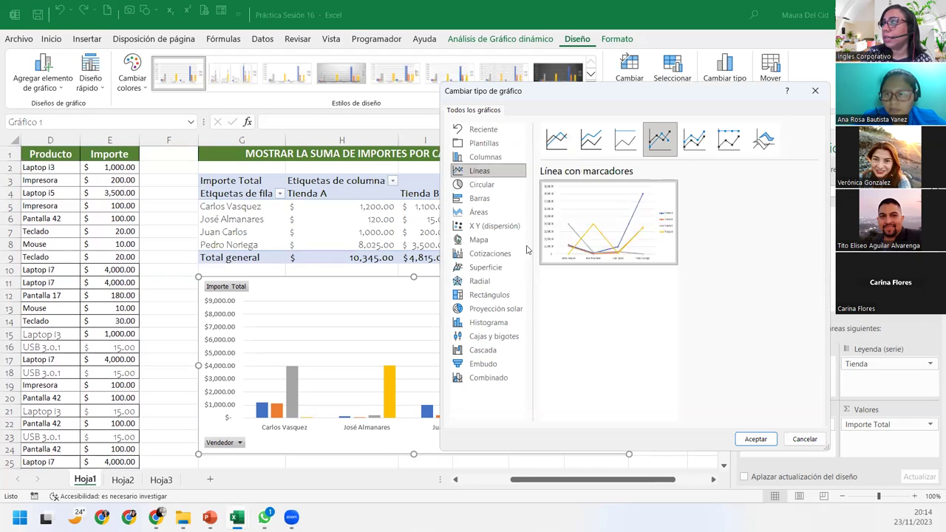
left_click(486, 158)
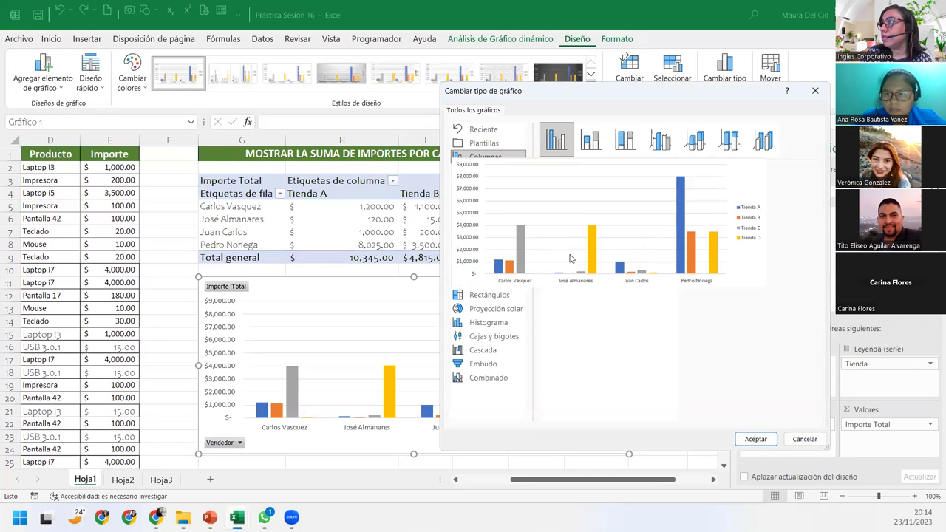
left_click(655, 152)
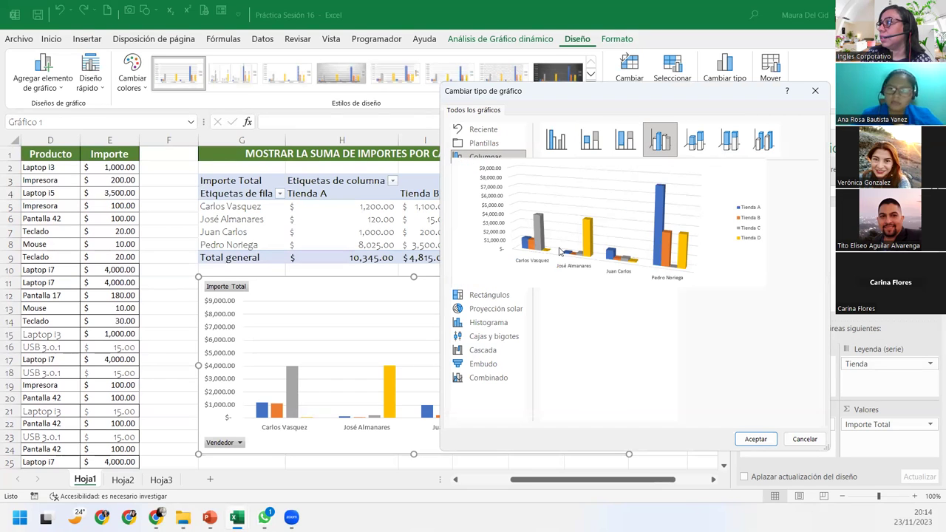
left_click(752, 439)
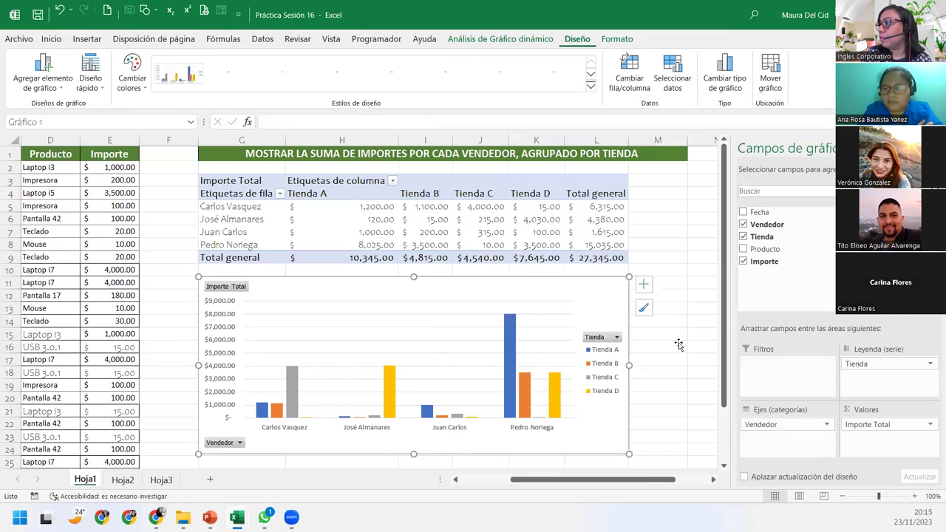
left_click(590, 92)
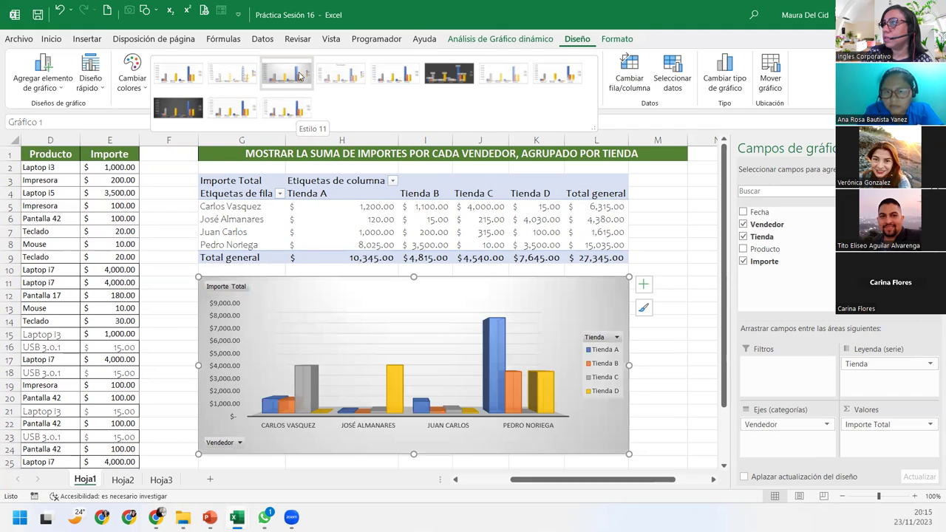
- Apply the grey gradient chart style to the 3D pivot chart
left_click(300, 76)
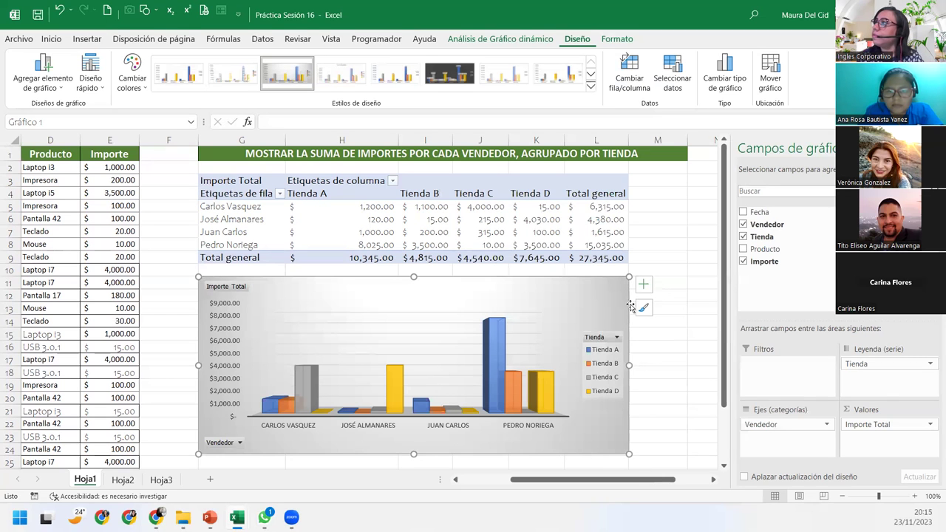
left_click(646, 388)
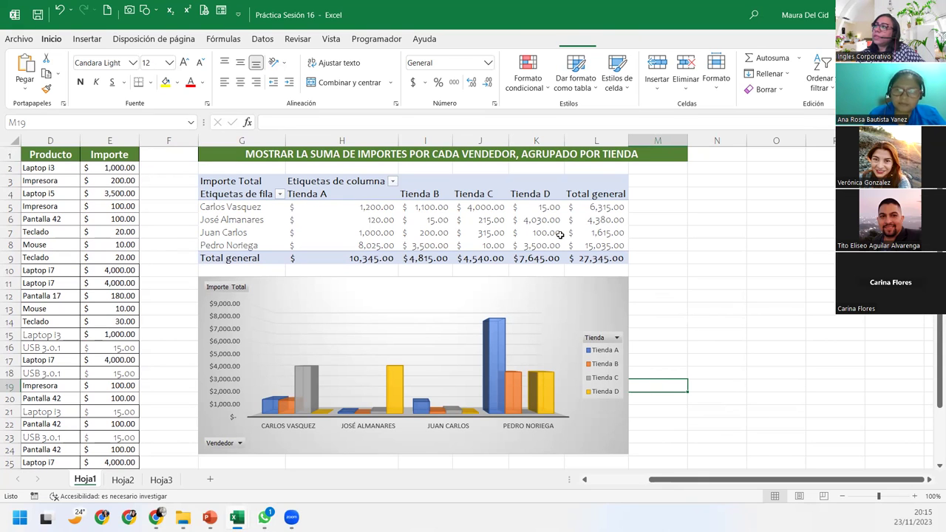
left_click(496, 243)
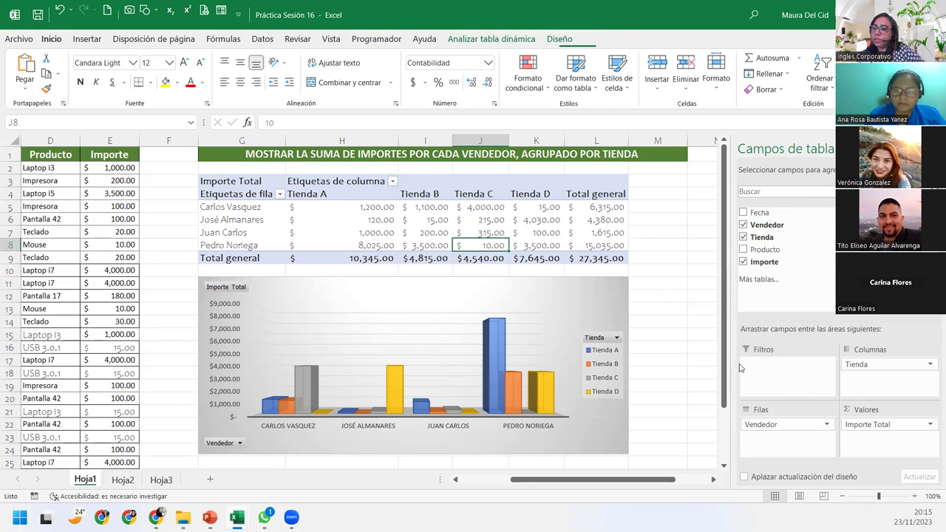
left_click(517, 292)
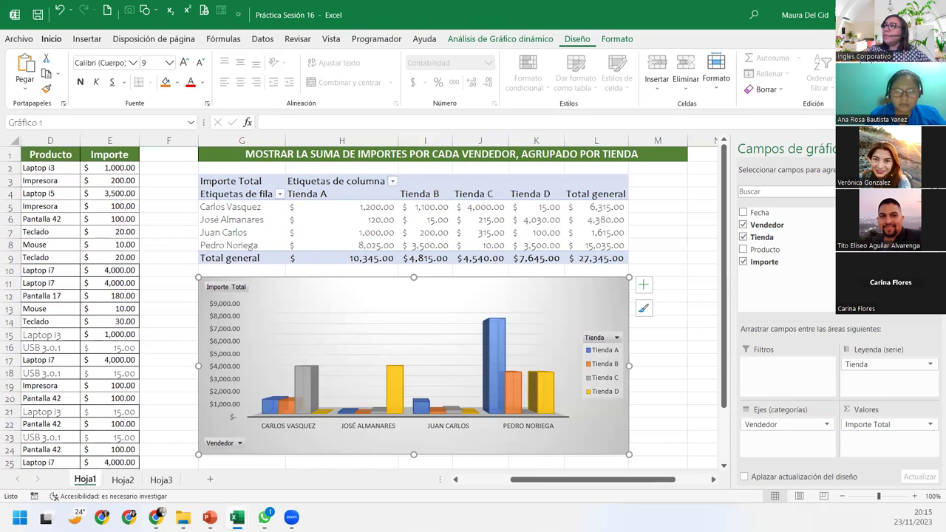
- Switch between the pivot chart's Analizar and Diseño ribbon options
left_click(520, 41)
left_click(583, 42)
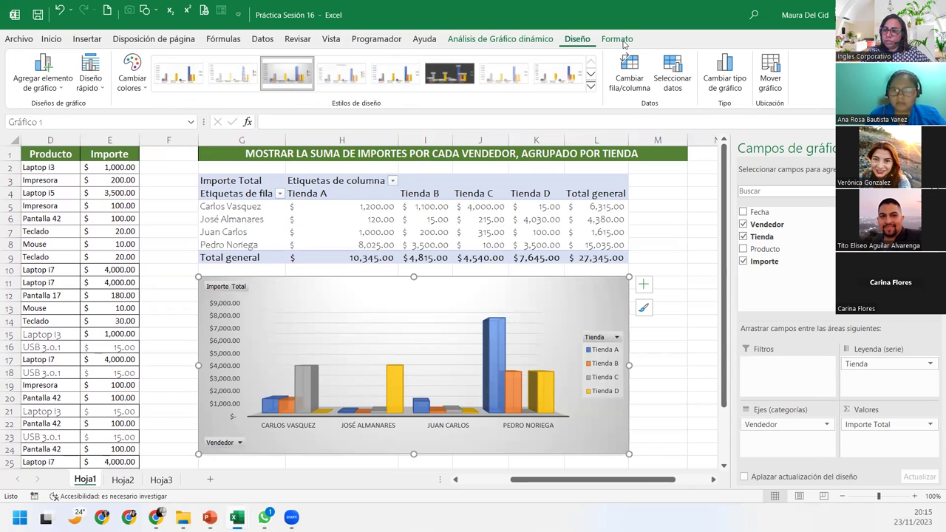
left_click(505, 42)
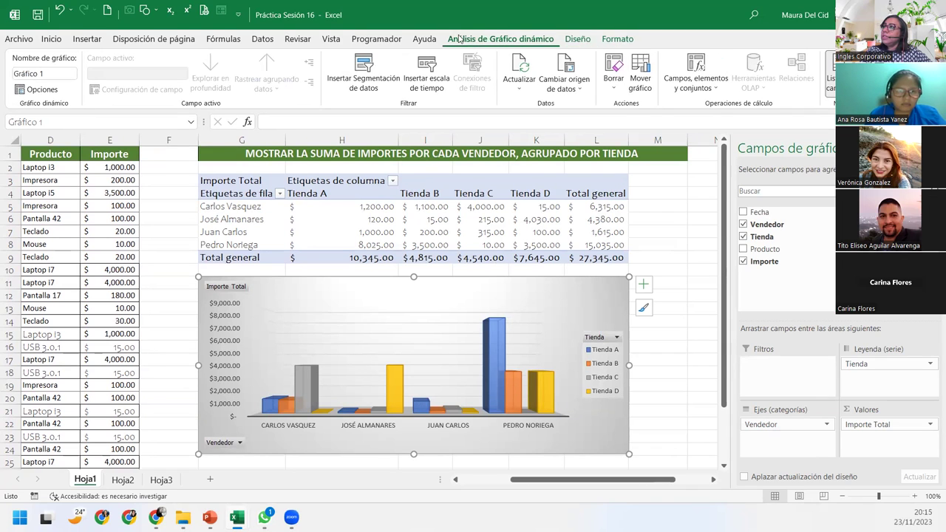
left_click(578, 43)
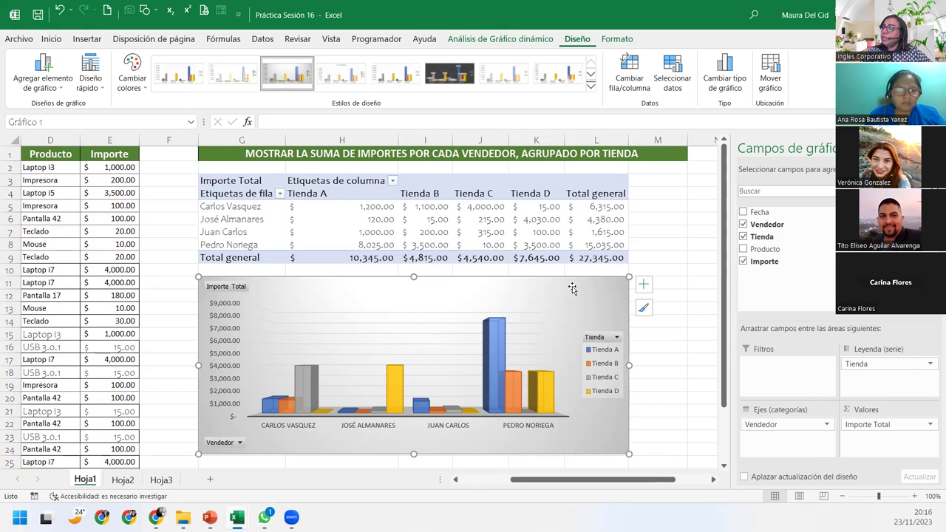
- Add a Superpuesto centrado chart title and nudge it slightly higher
left_click(642, 286)
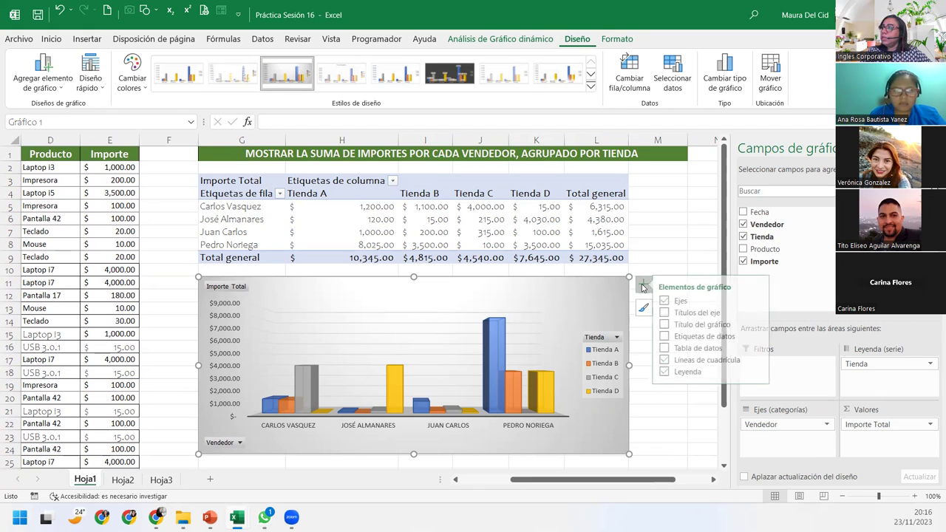
left_click(764, 325)
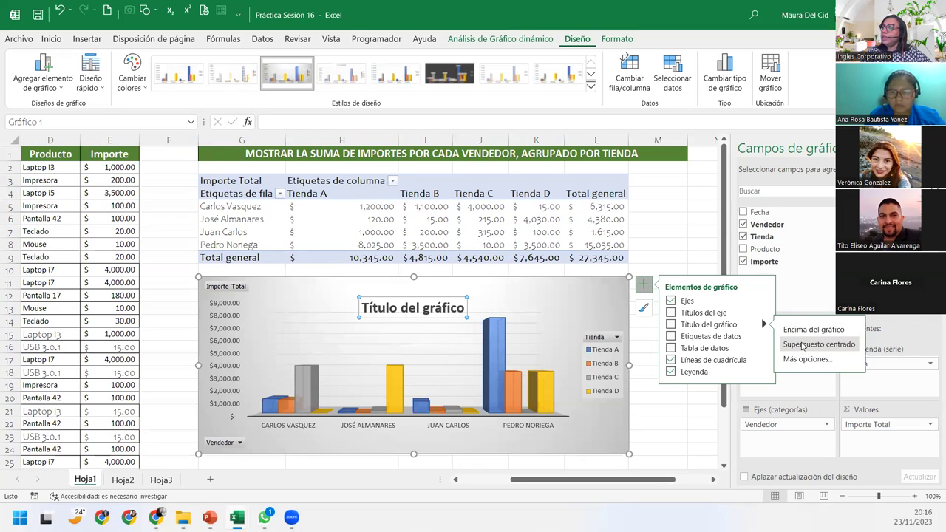
left_click(803, 344)
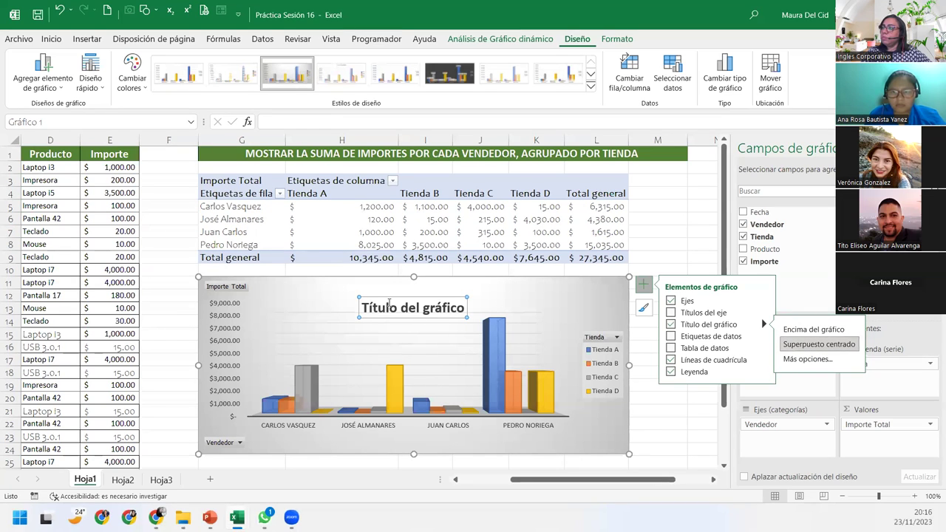
left_click_drag(388, 298, 389, 285)
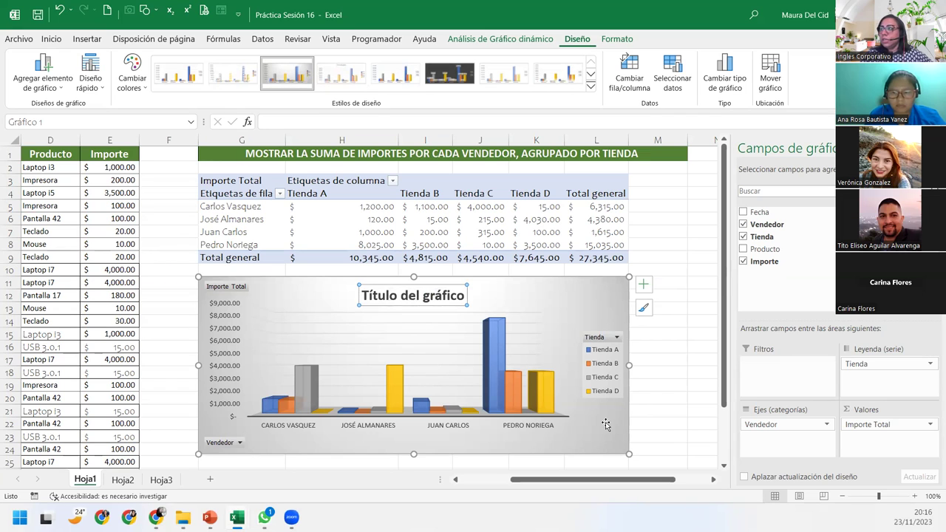
- Replace the placeholder title with 'Total de importes por vendedor y tienda'
triple_click(419, 296)
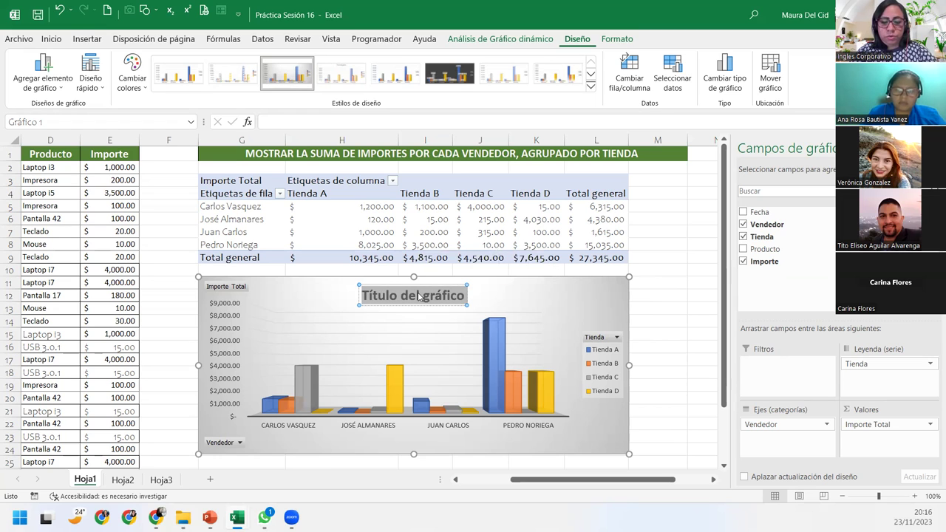
type("Total de importes por")
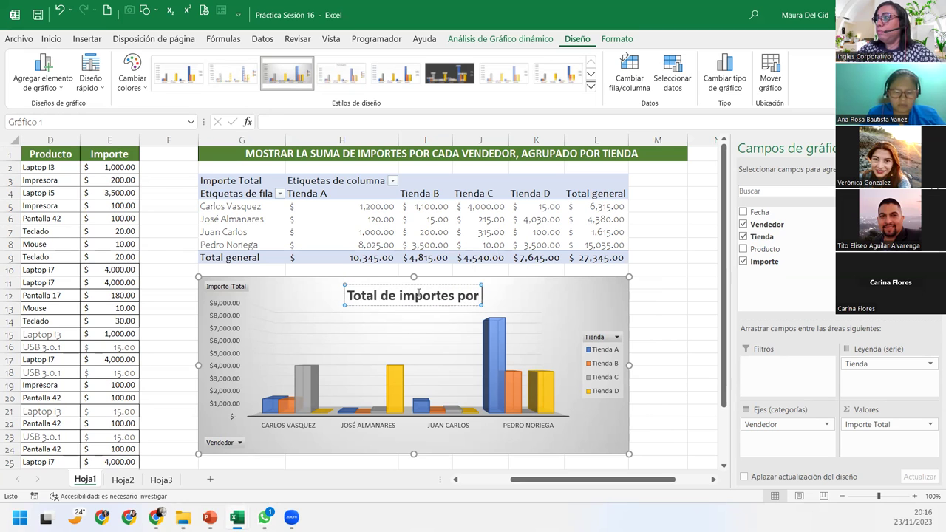
type(" vendedor y")
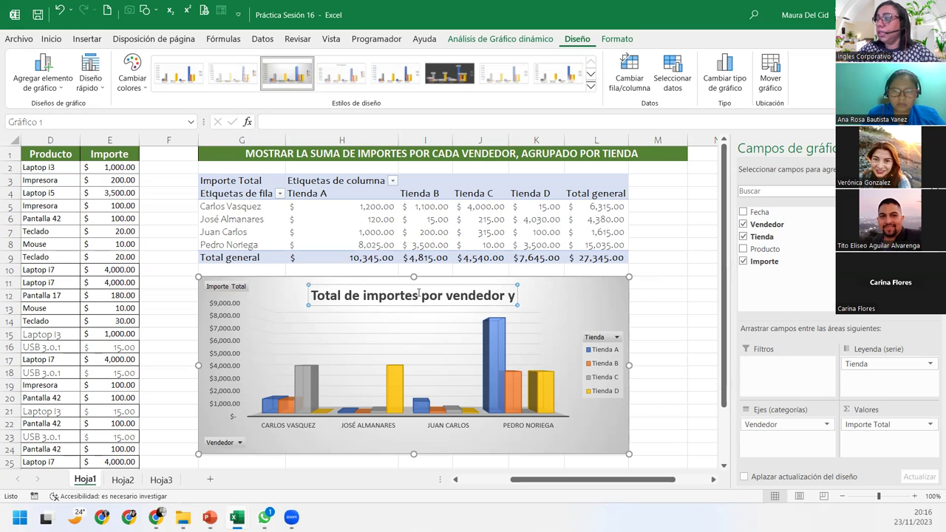
type(" tienda")
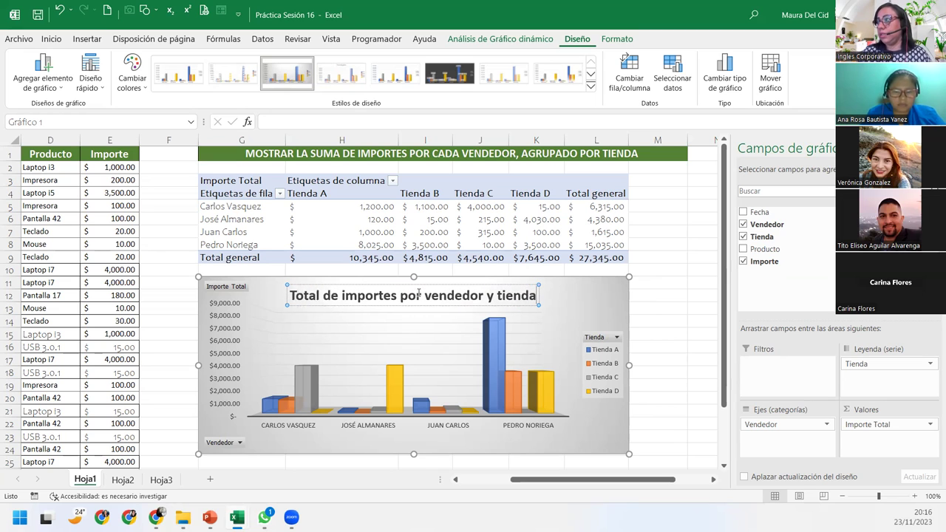
left_click(616, 294)
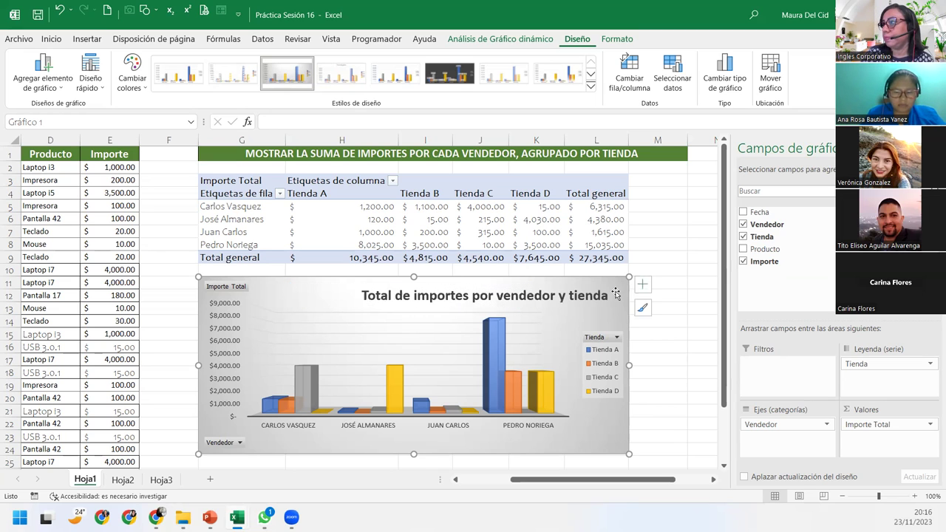
- Drag the chart title to centre it along the top of the chart
left_click(590, 294)
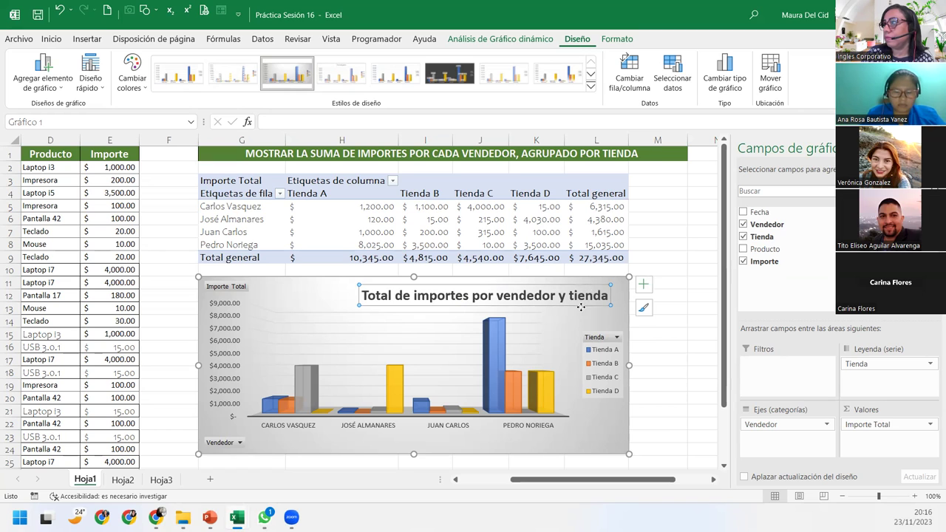
left_click_drag(581, 307, 481, 303)
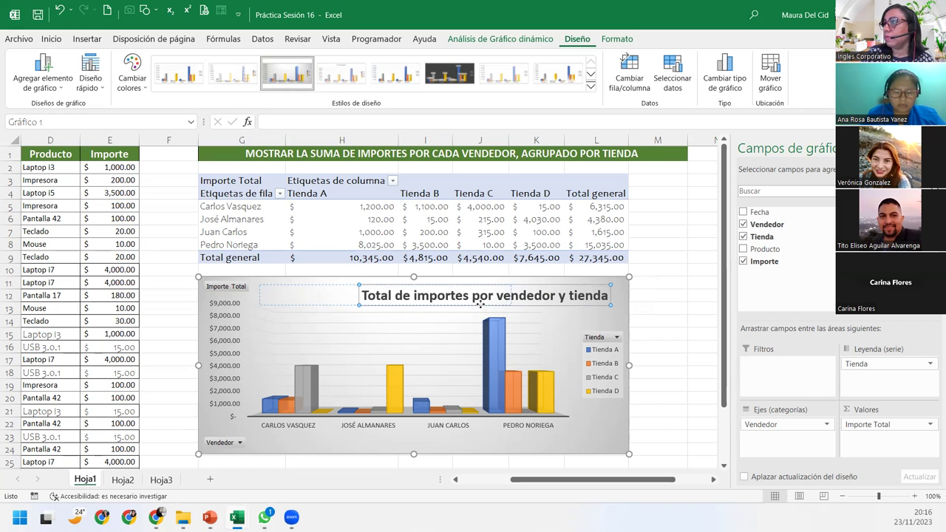
left_click_drag(481, 304, 508, 301)
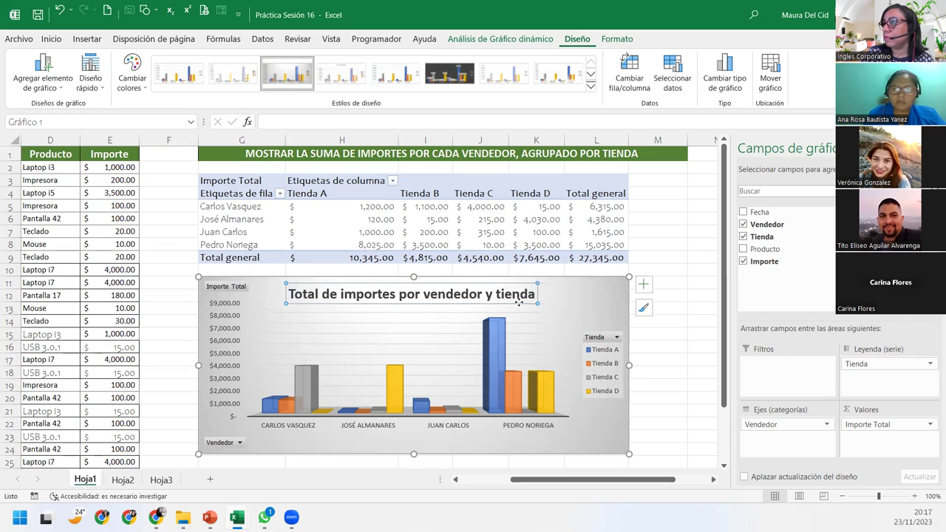
left_click_drag(508, 302, 517, 301)
left_click(599, 303)
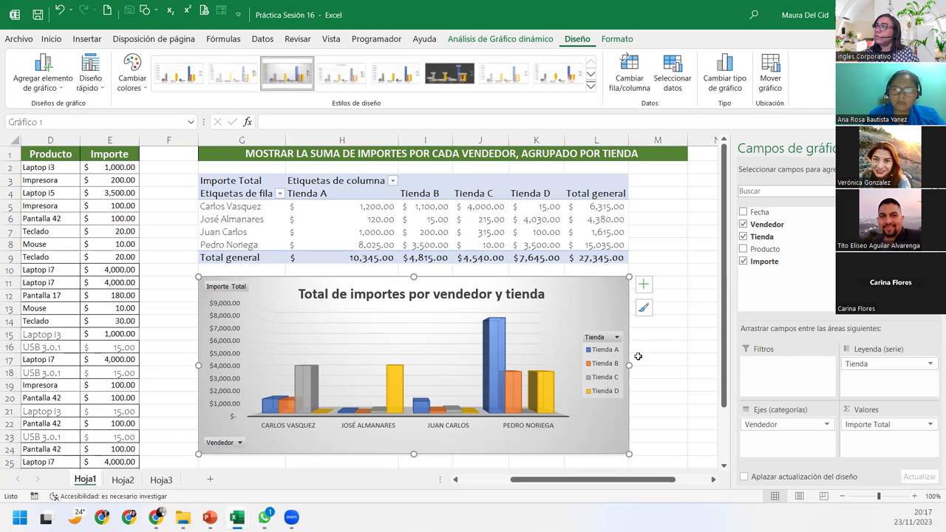
left_click(663, 400)
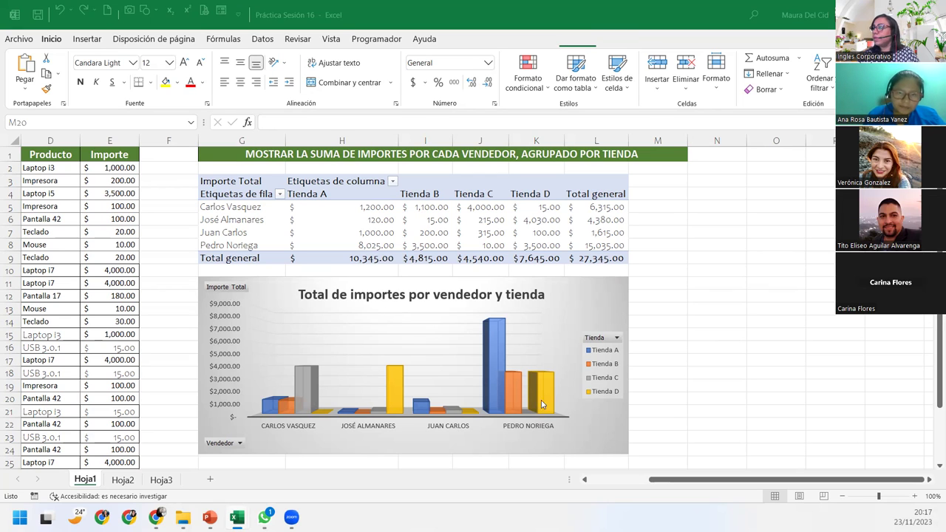
- Copy the green title banner in G1 and go to sheet Hoja2
left_click_drag(654, 479, 595, 483)
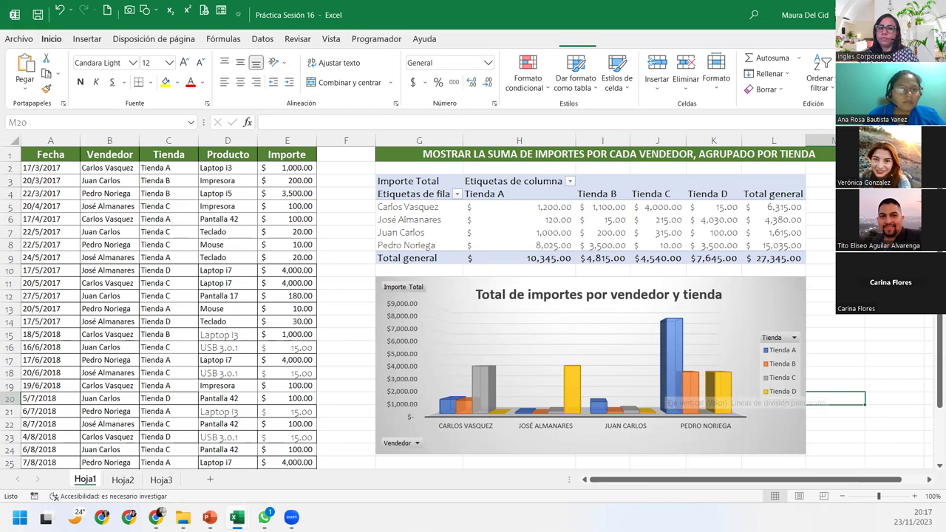
left_click(413, 158)
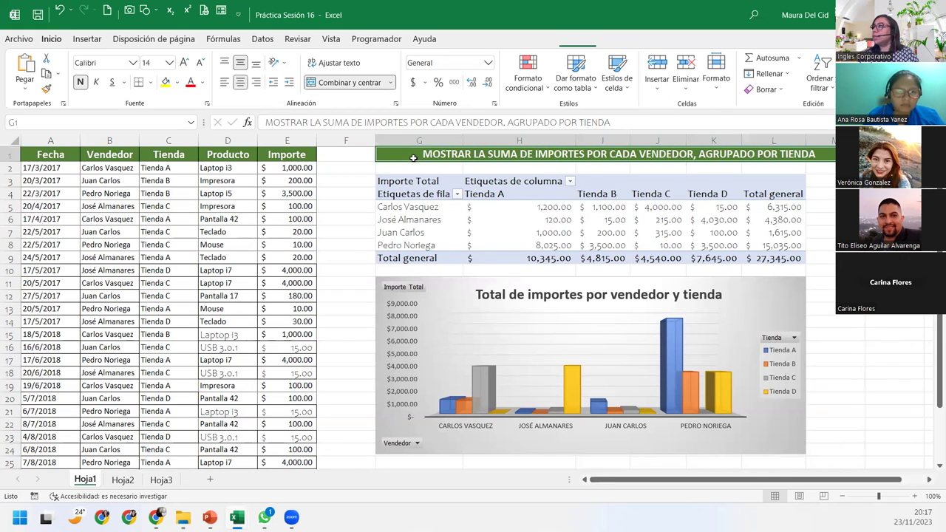
key("ctrl+c")
scroll(419, 303, "down", 3)
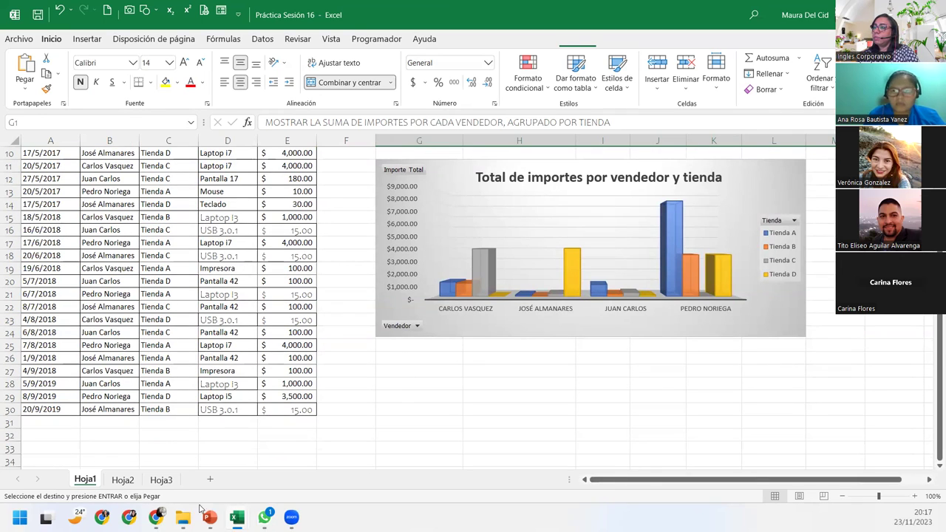
scroll(438, 372, "up", 3)
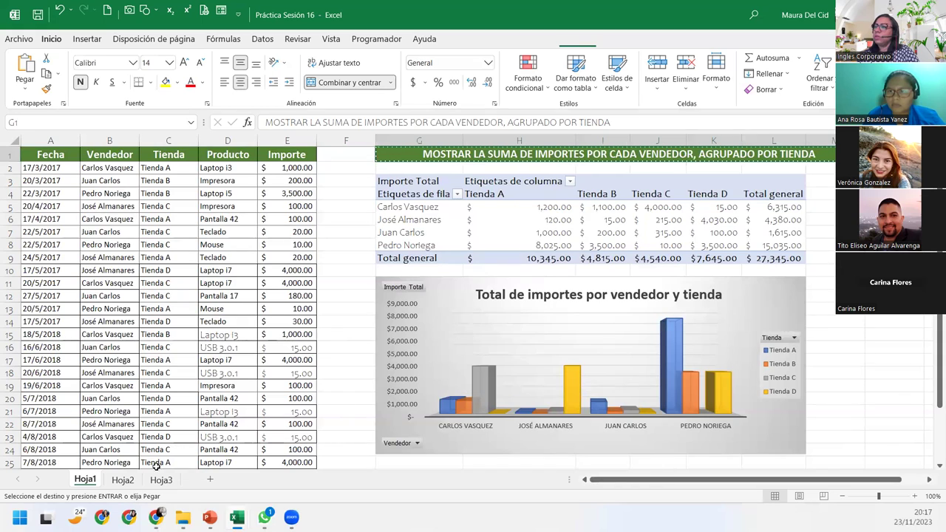
left_click(127, 481)
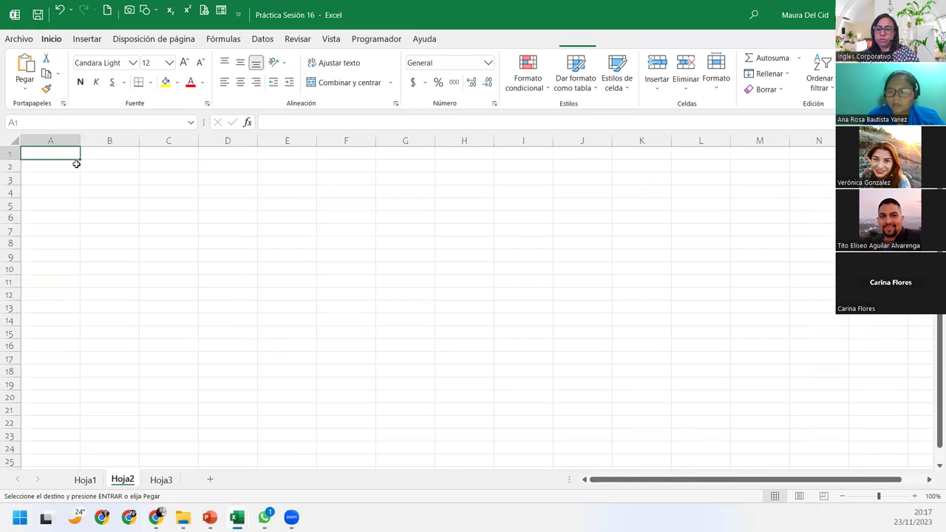
- Paste the banner into A1, reword it with the per-store year-month task, and unmerge it
key("ctrl+v")
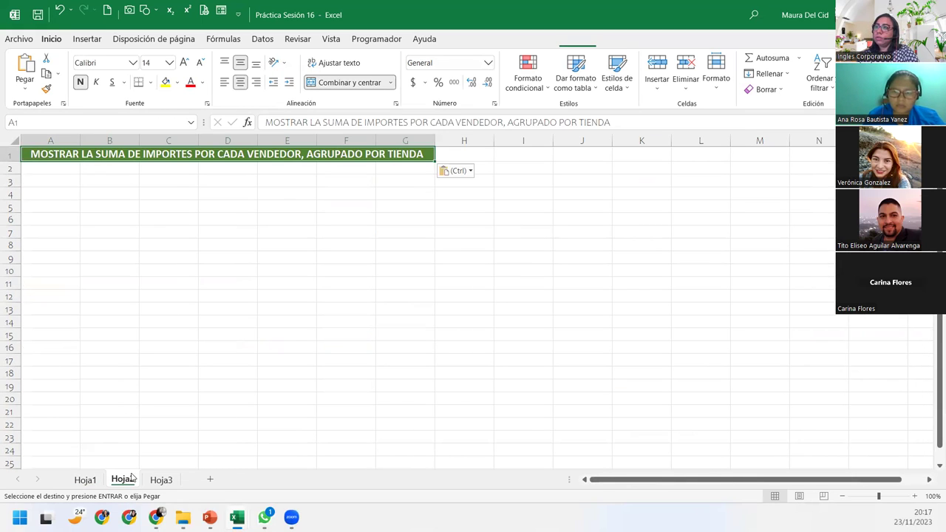
left_click(51, 175)
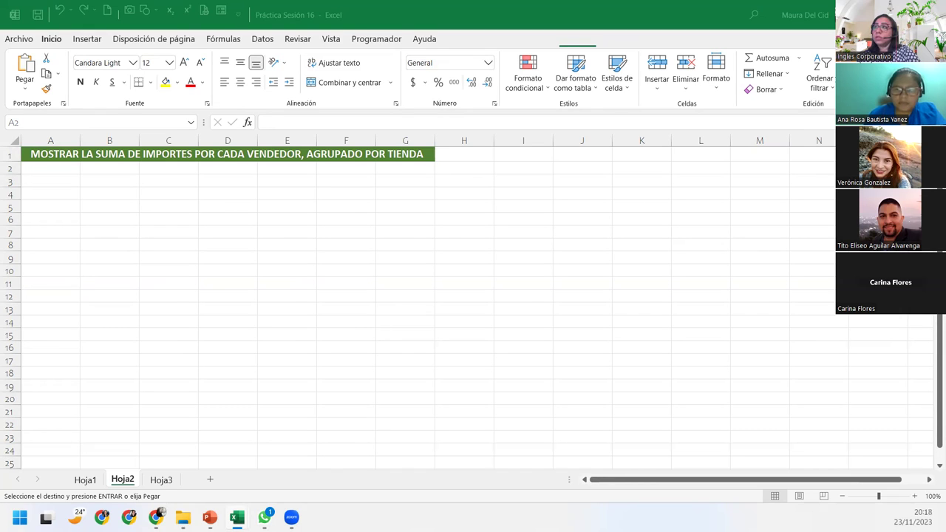
left_click(53, 166)
left_click(53, 153)
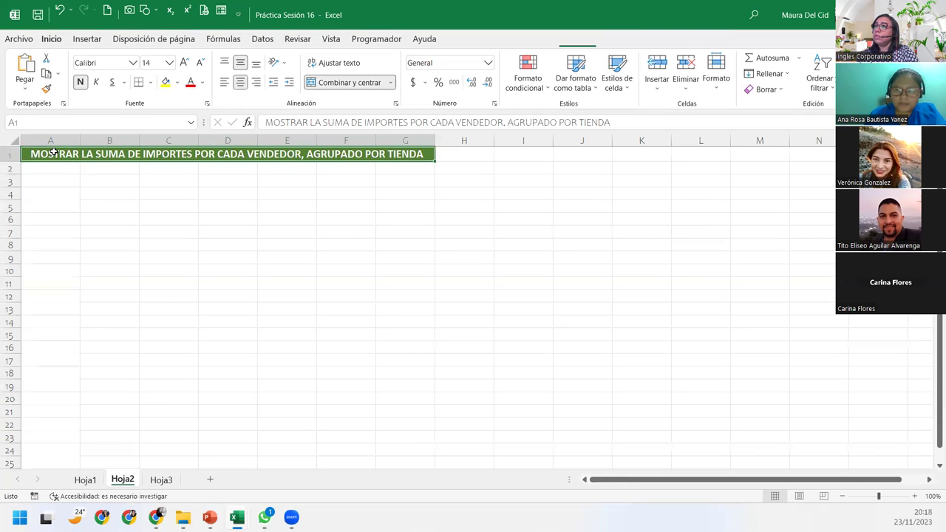
left_click(614, 123)
left_click_drag(613, 123, 187, 124)
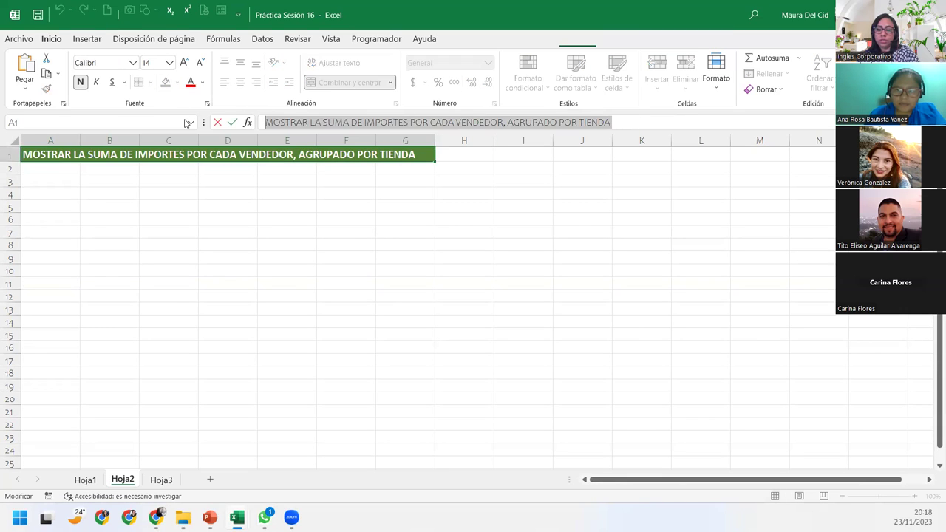
key("ctrl+v")
key("Return")
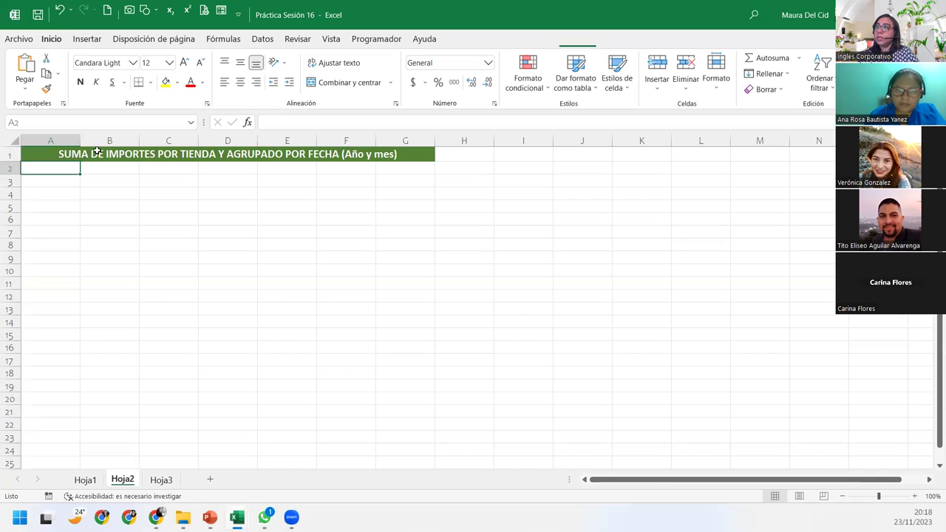
left_click(60, 152)
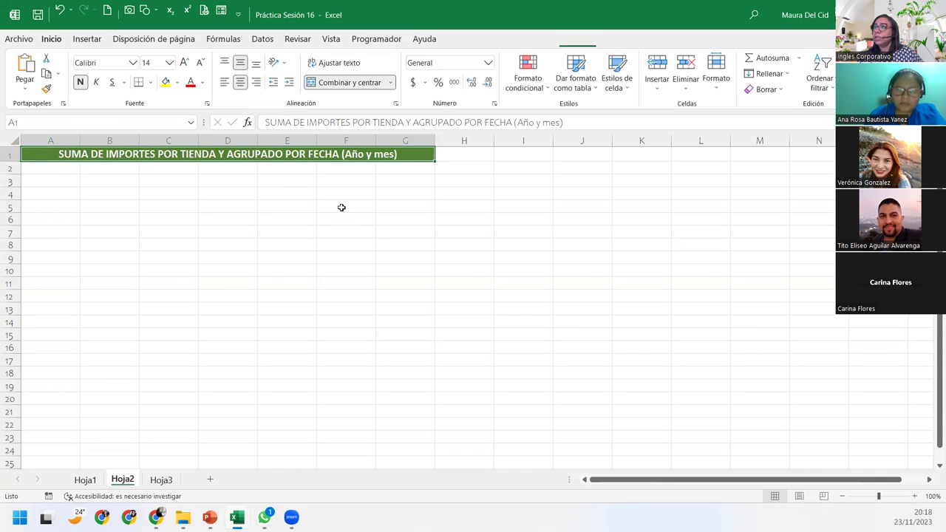
left_click(350, 85)
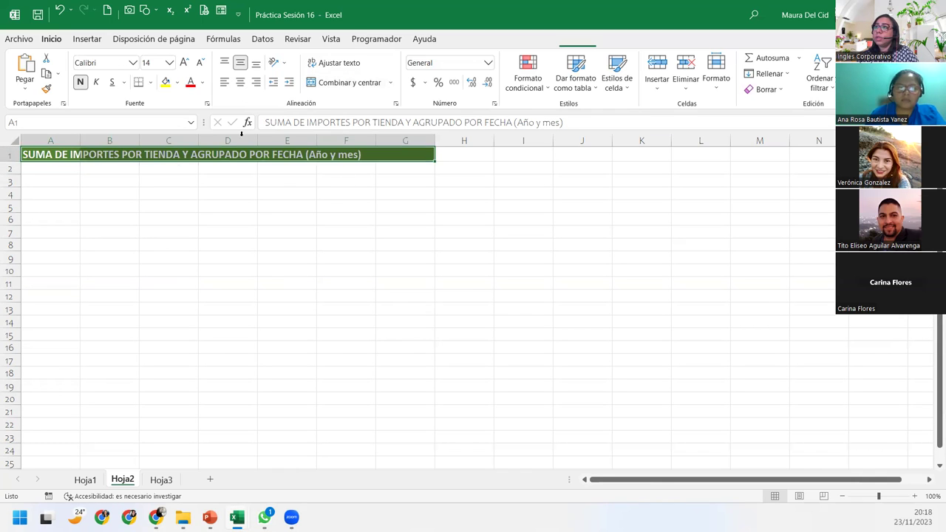
left_click(74, 182)
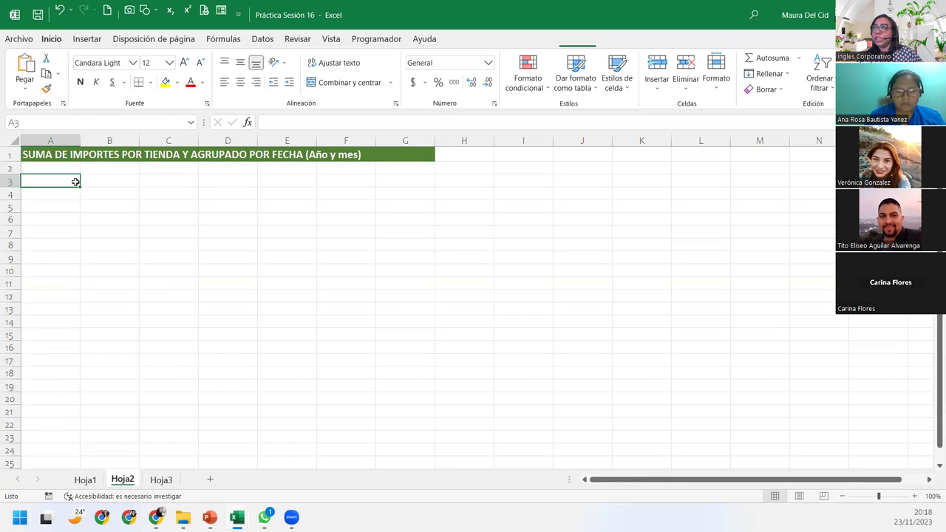
- Rename the Hoja2 sheet to 'Práctica de TD y GD'
double_click(122, 480)
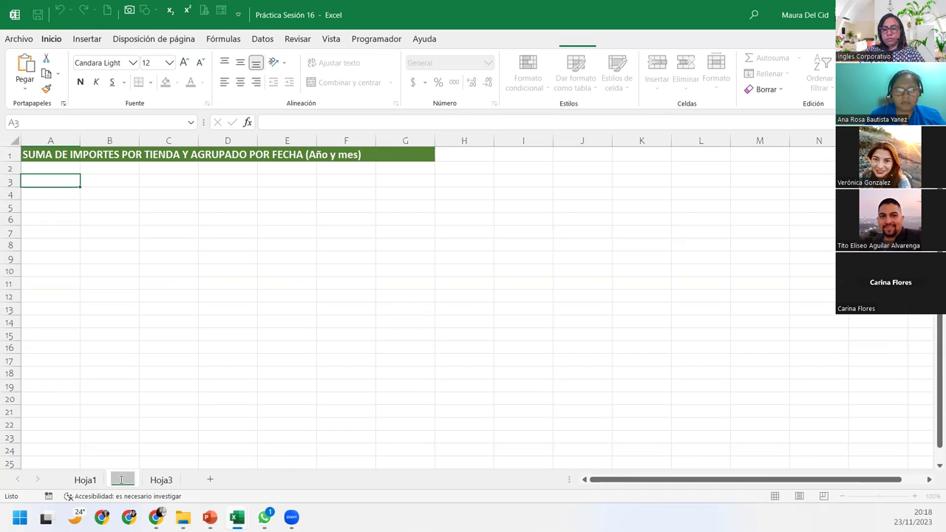
key("BackSpace")
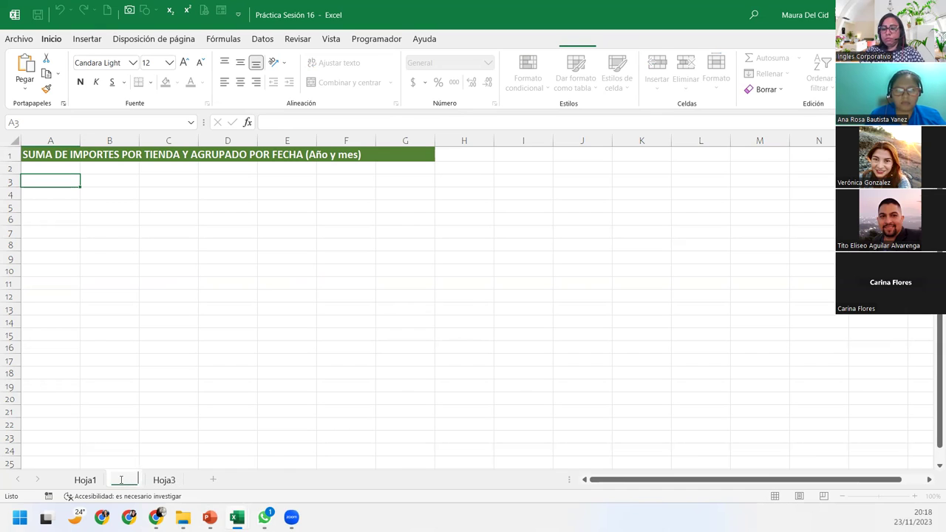
type("Datos")
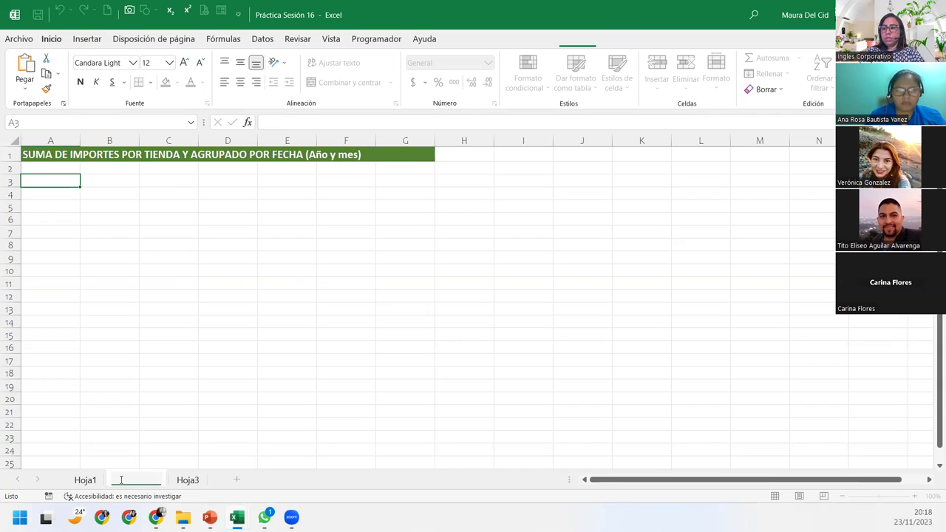
type("ndas")
key("Return")
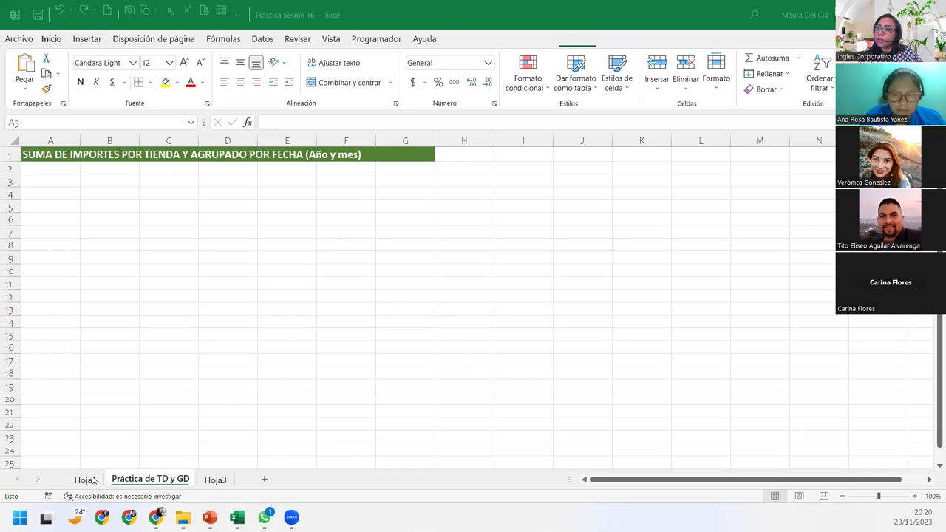
- Create a pivot table from Hoja1!$A$1:$E$30 at cell A4 of Práctica de TD y GD
left_click(93, 481)
left_click(104, 206)
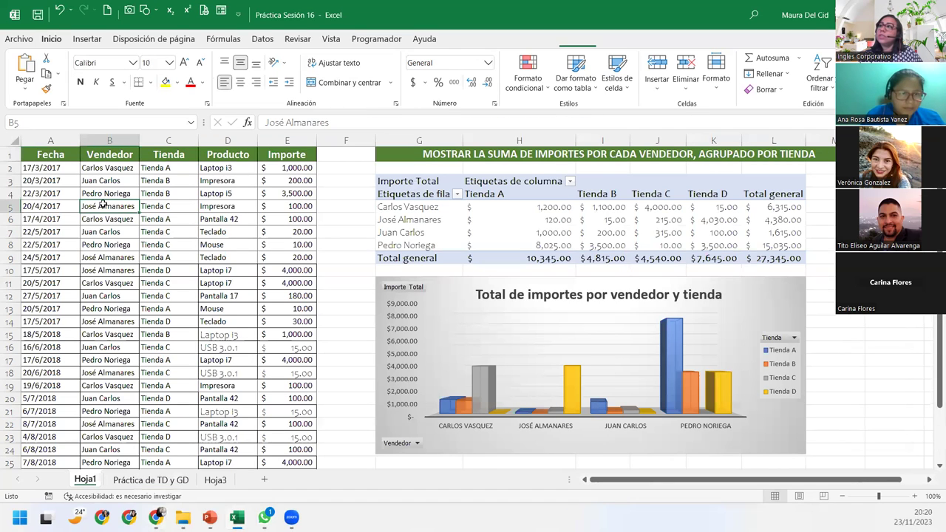
left_click(58, 167)
left_click(85, 40)
left_click(42, 70)
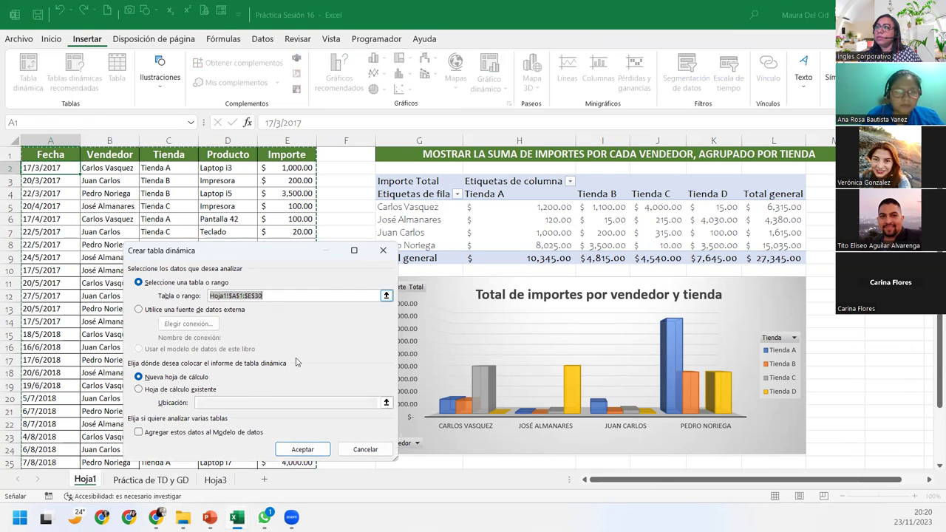
left_click(210, 389)
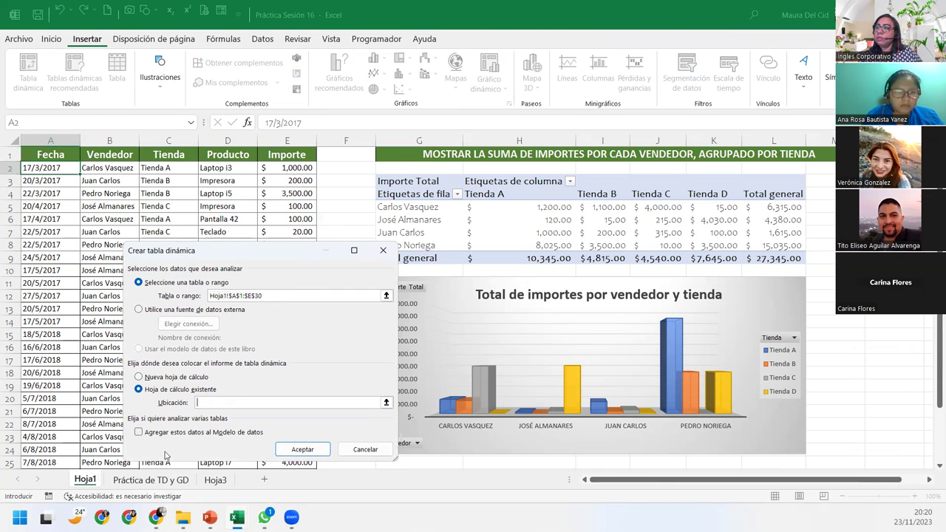
left_click(150, 479)
left_click(46, 191)
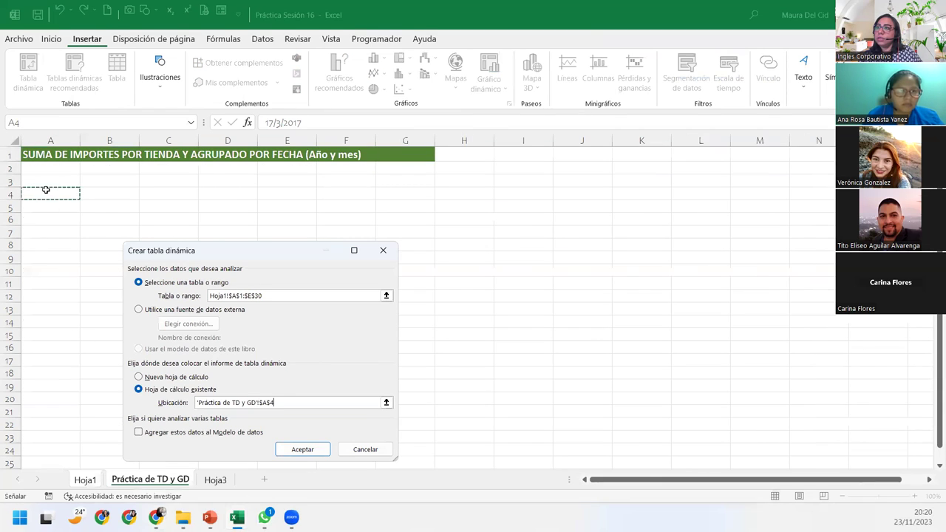
left_click(302, 451)
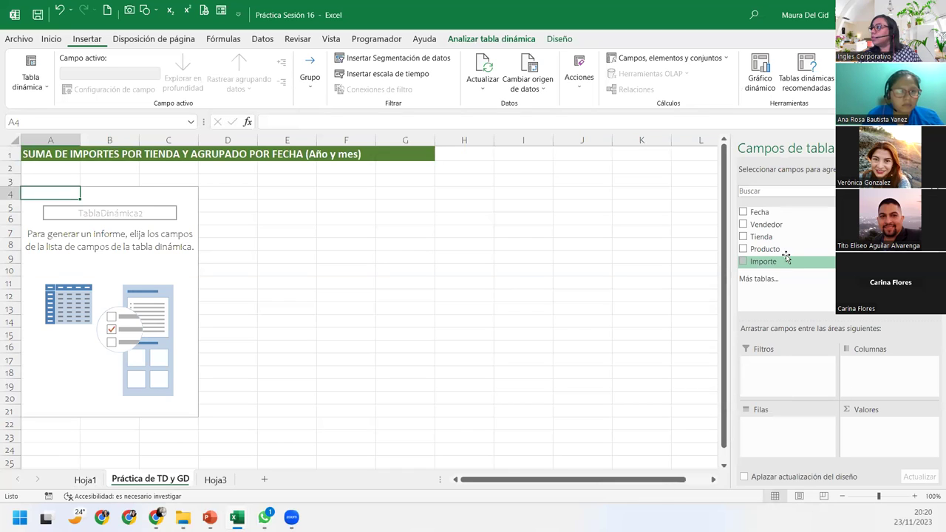
- Place Tienda in Columnas, Fecha in Filas and Importe in Valores
left_click_drag(769, 237, 804, 422)
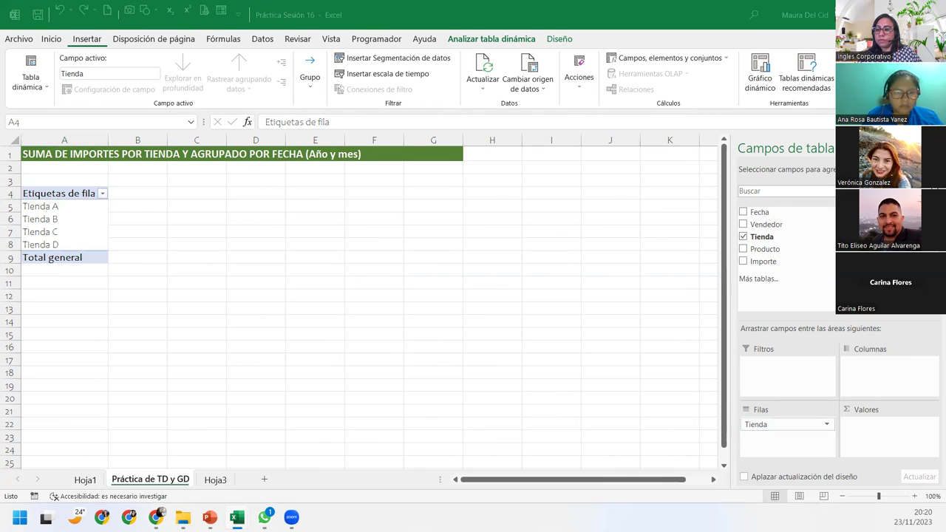
left_click(74, 235)
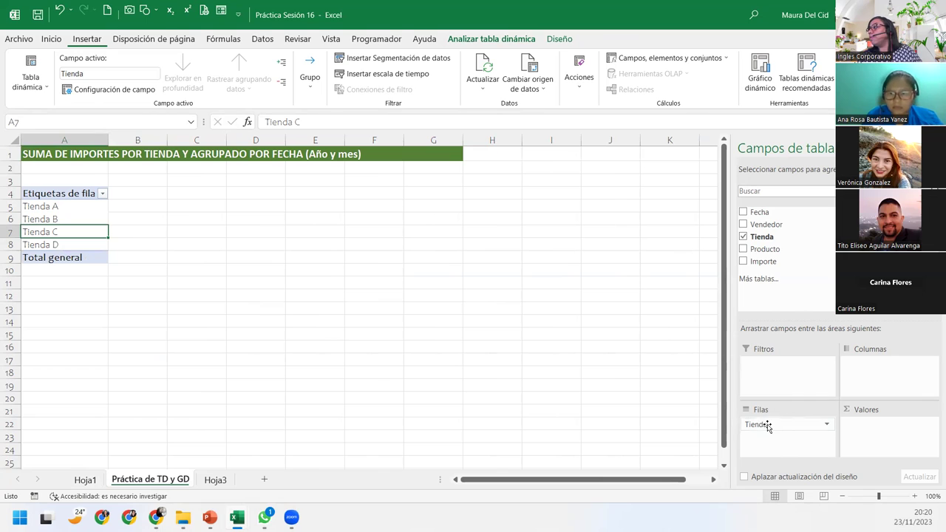
mouse_move(769, 212)
left_mouse_down()
mouse_move(796, 286)
mouse_move(783, 437)
mouse_move(890, 377)
left_mouse_up()
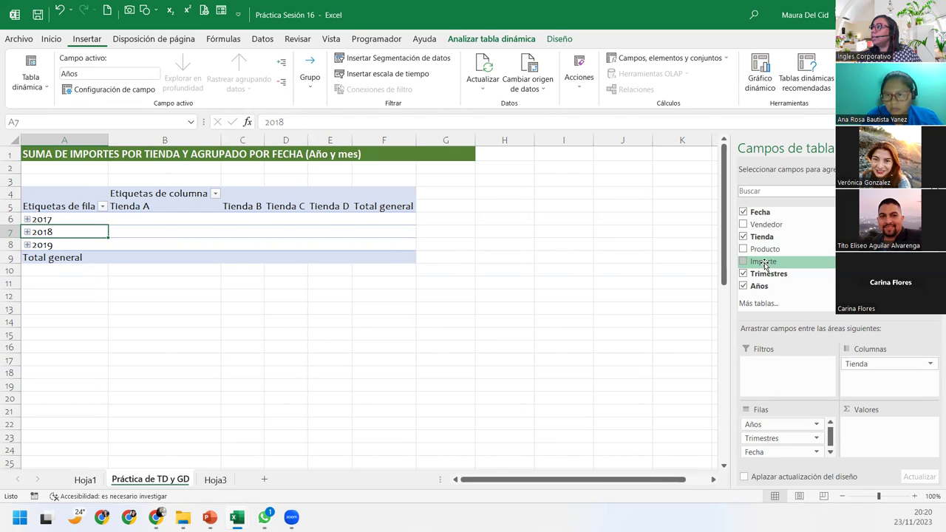
left_click_drag(766, 265, 874, 427)
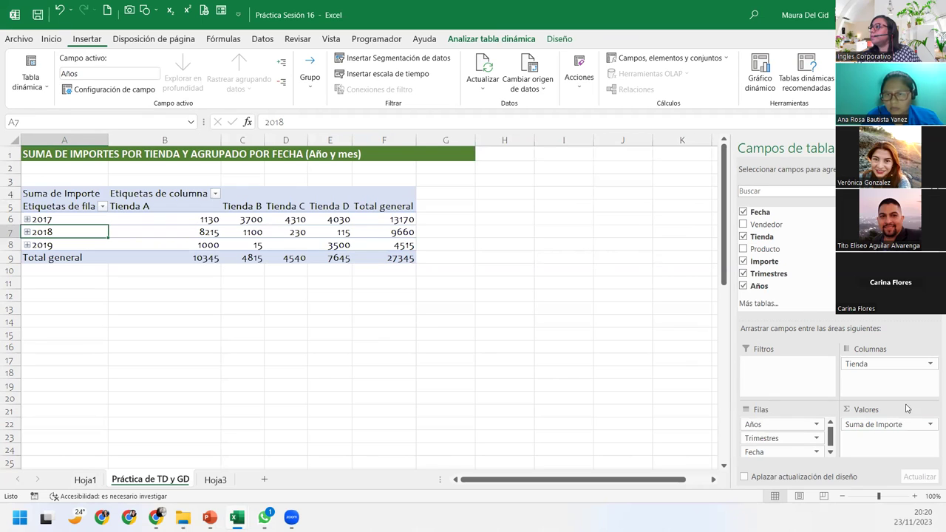
- Rename the pivot's value field to 'Importe Total'
left_click(930, 424)
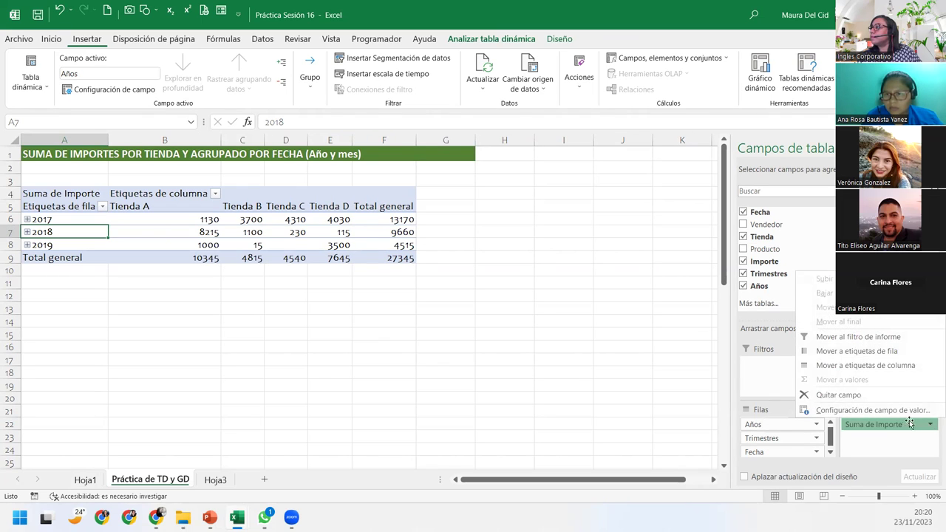
left_click(862, 407)
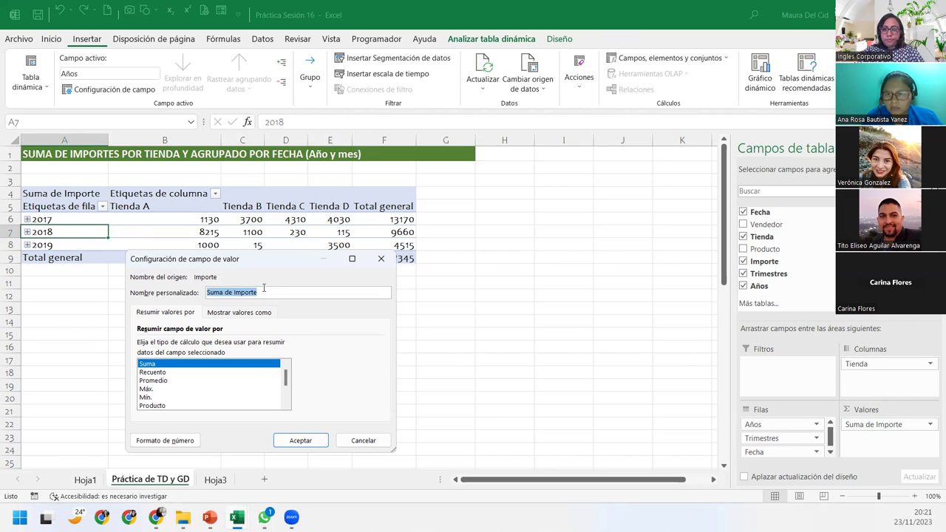
key("BackSpace")
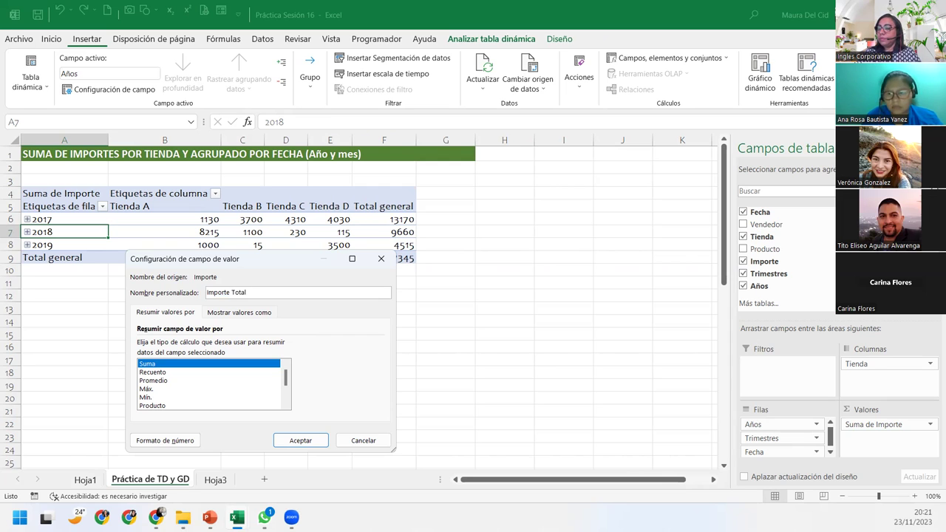
key("Return")
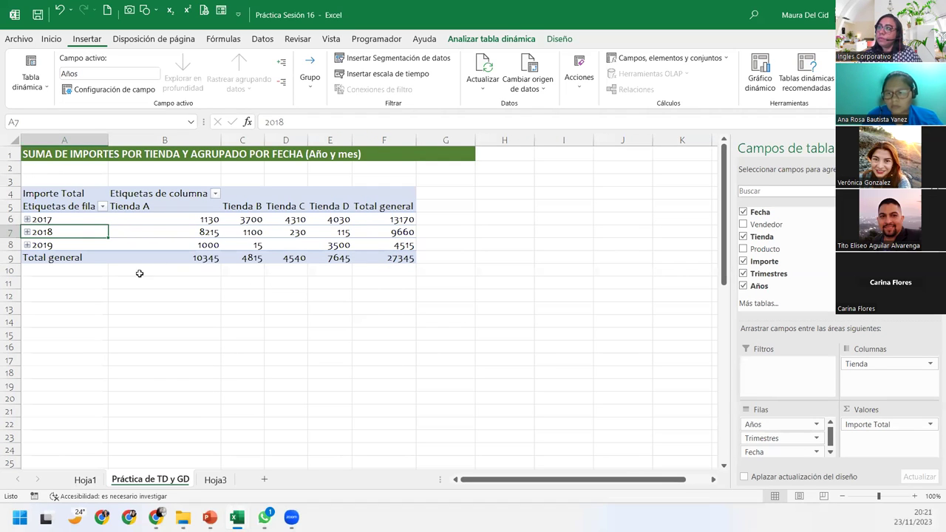
- Format Importe Total as Contabilidad with the $ Español (Estados Unidos) symbol
left_click(887, 426)
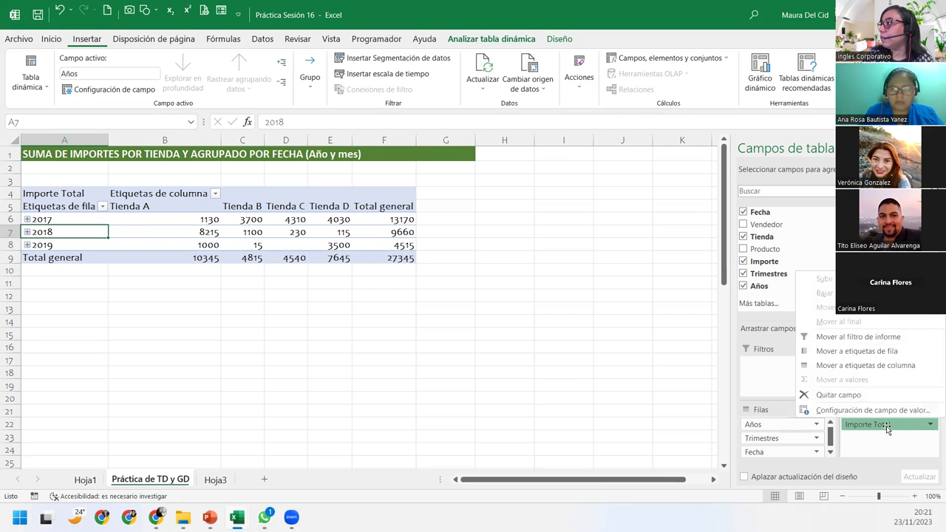
left_click(872, 410)
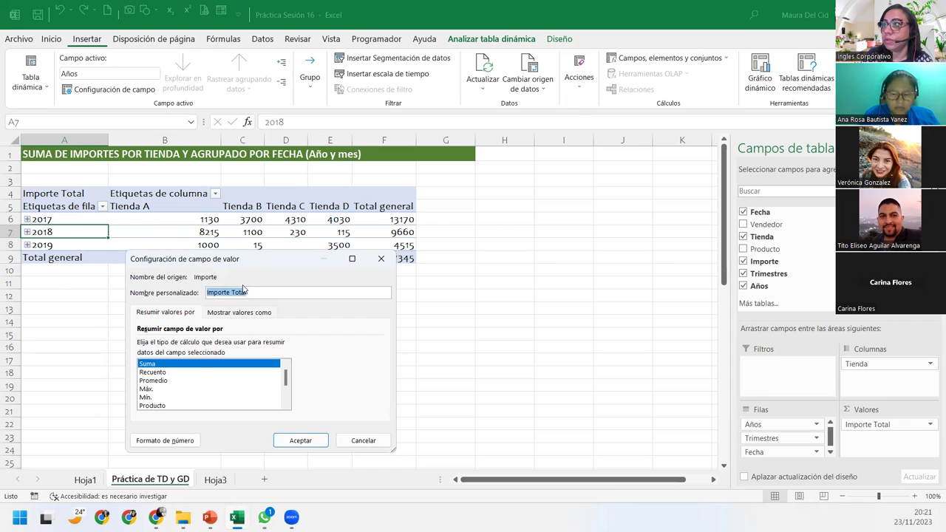
left_click(167, 440)
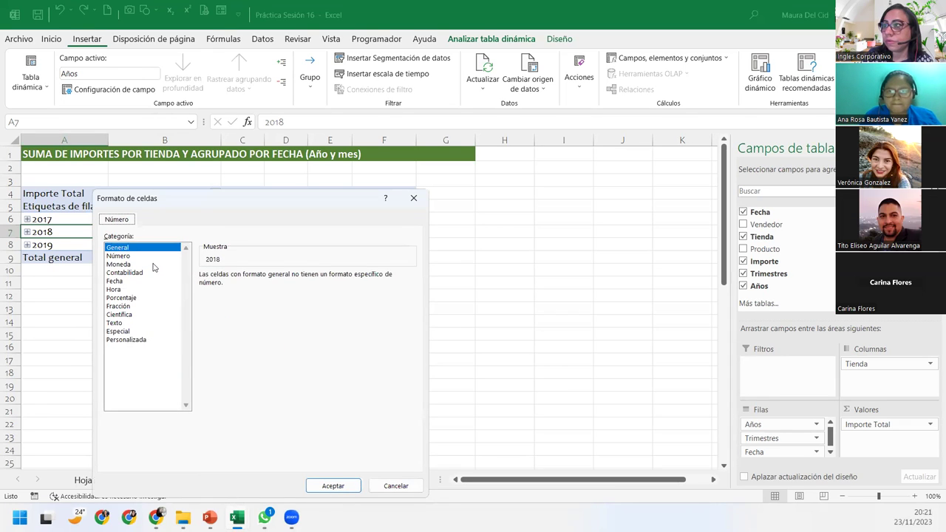
left_click(131, 273)
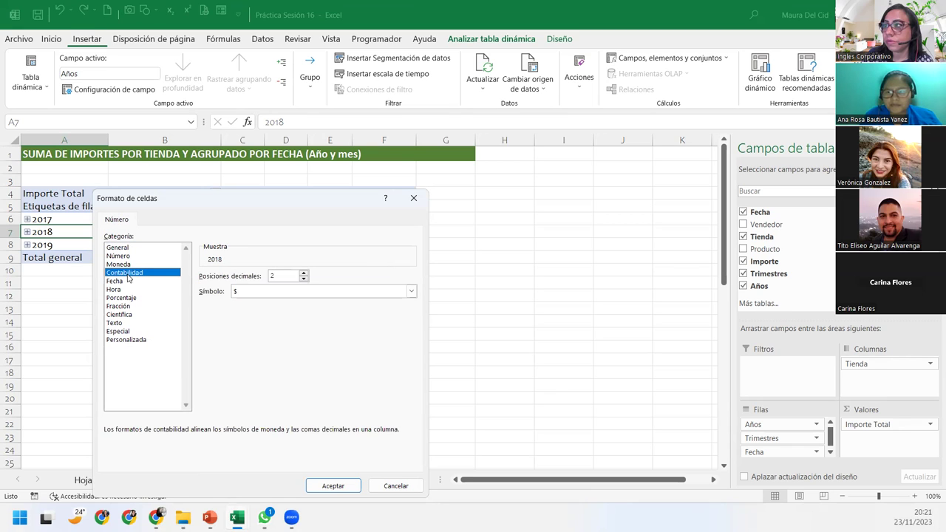
left_click(265, 295)
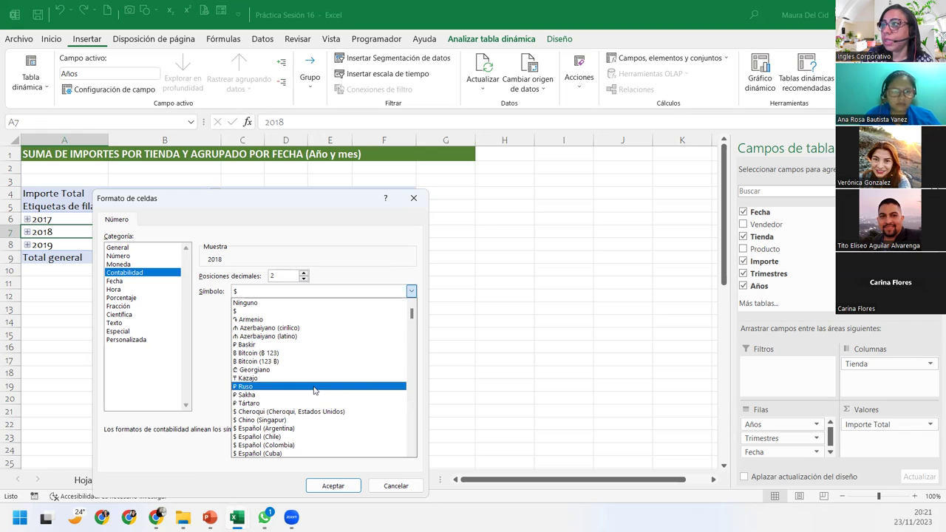
scroll(311, 388, "down", 2)
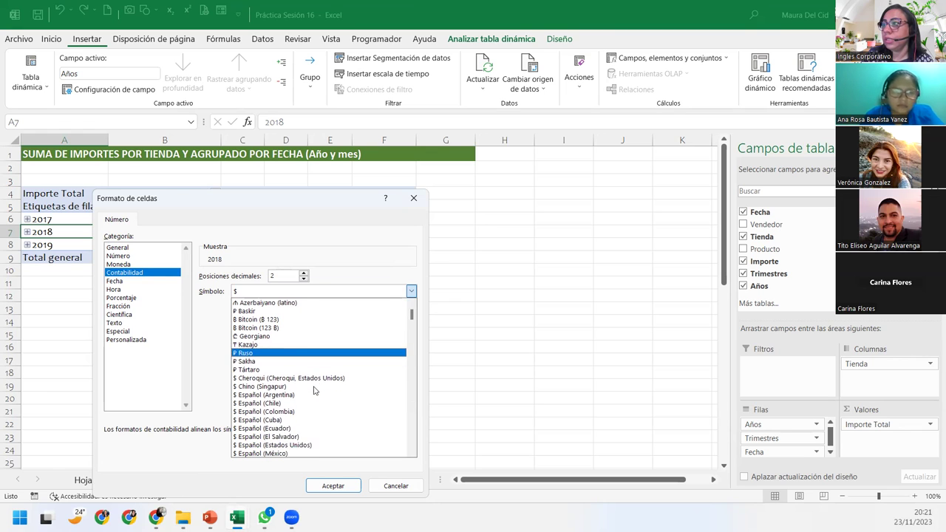
left_click(281, 446)
left_click(333, 485)
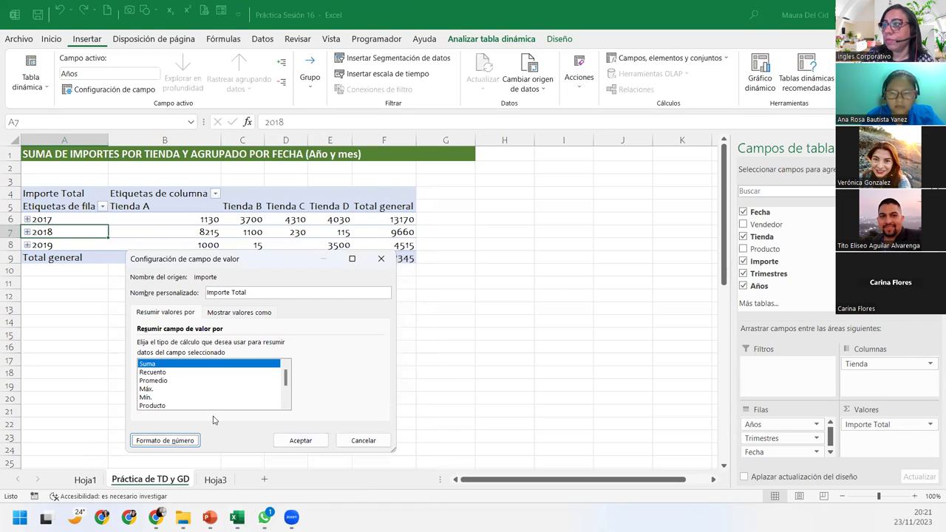
left_click(301, 441)
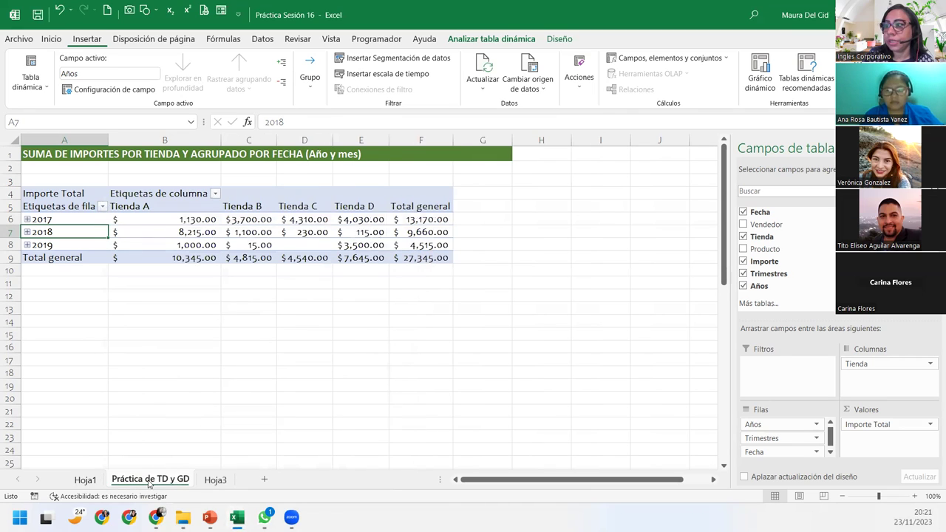
left_click(49, 194)
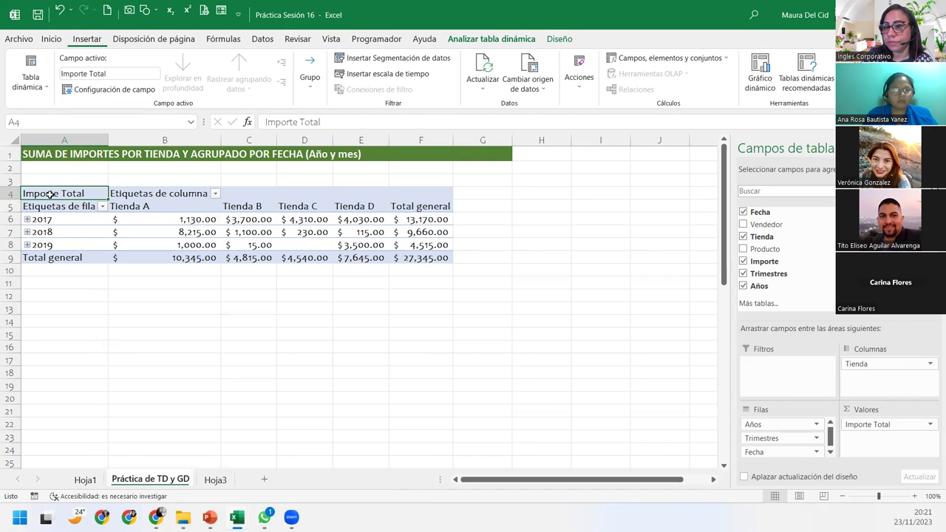
left_click(85, 479)
left_click(92, 38)
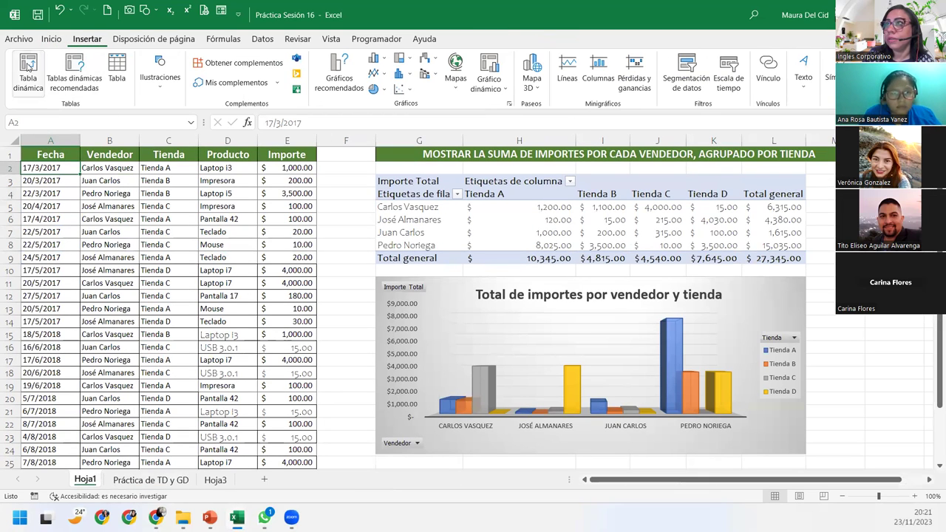
left_click(29, 70)
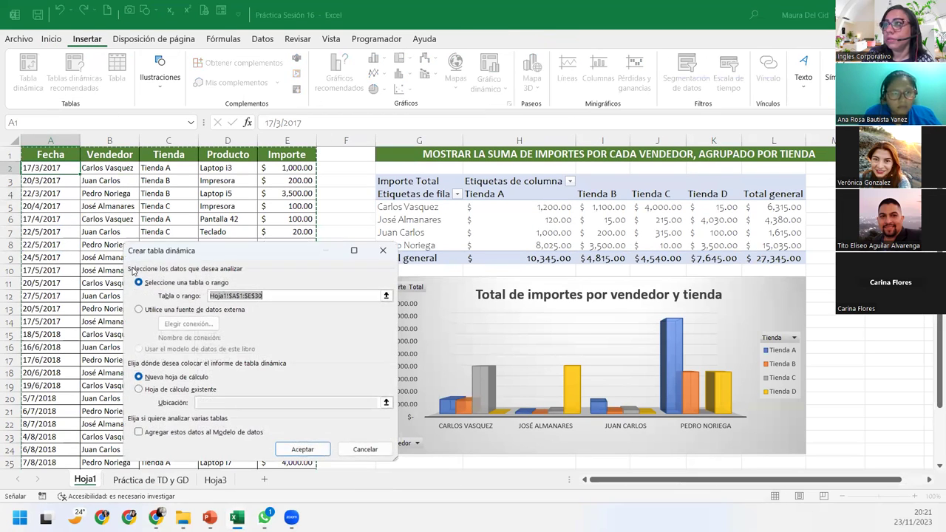
left_click(166, 391)
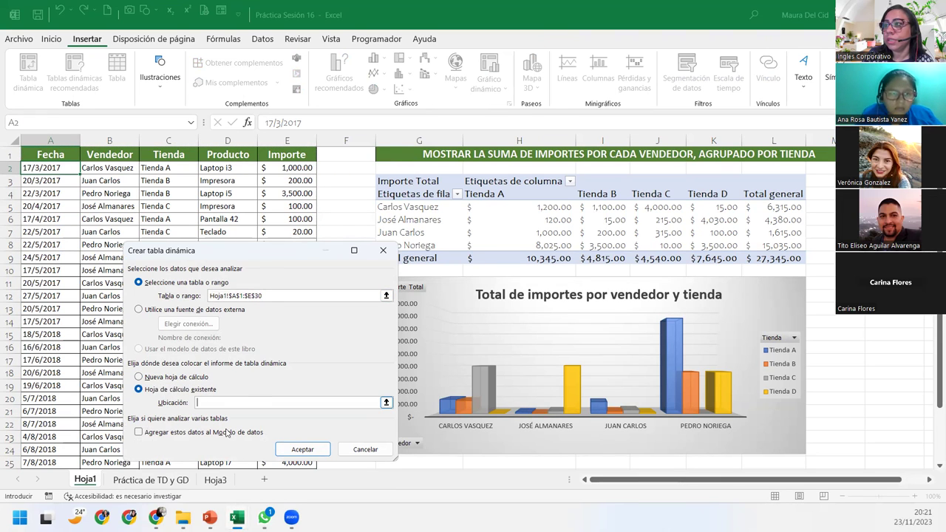
left_click(181, 482)
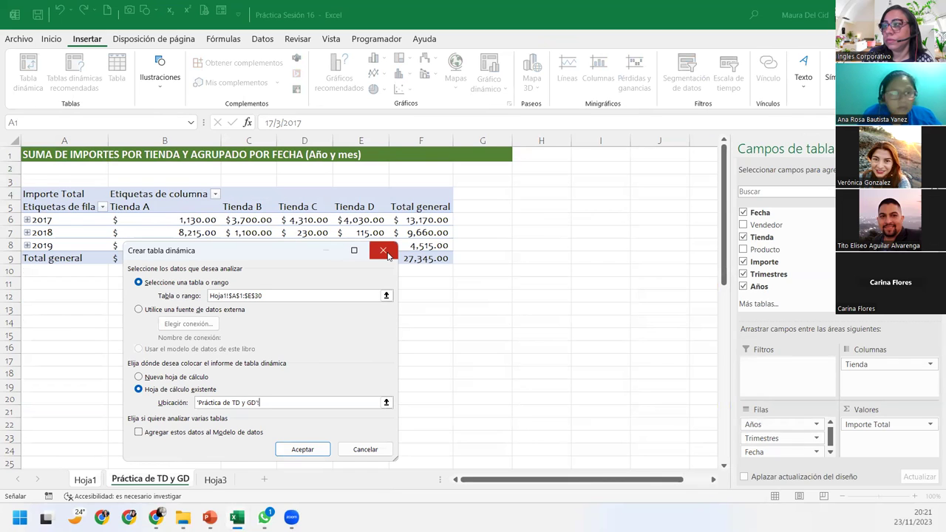
left_click(388, 255)
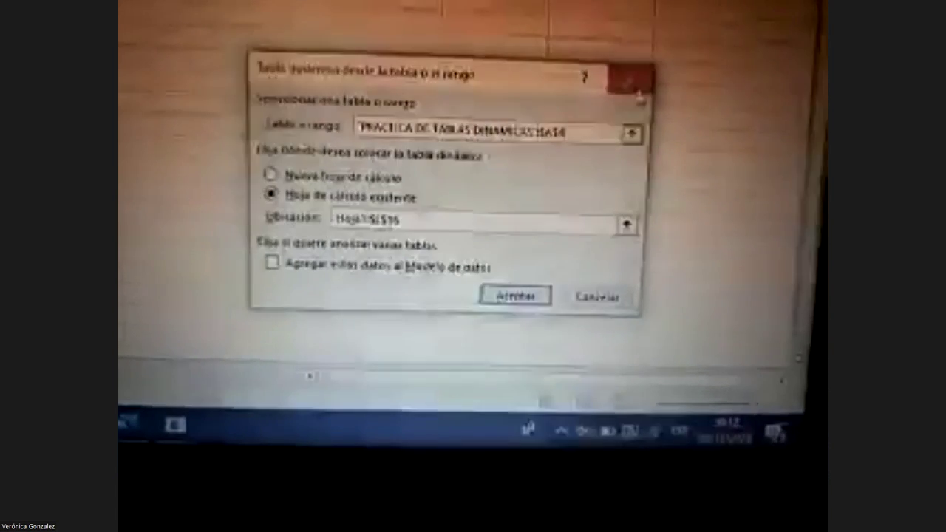
- Watch the participant pick her source data range and adjust the pivot table options
left_click(614, 134)
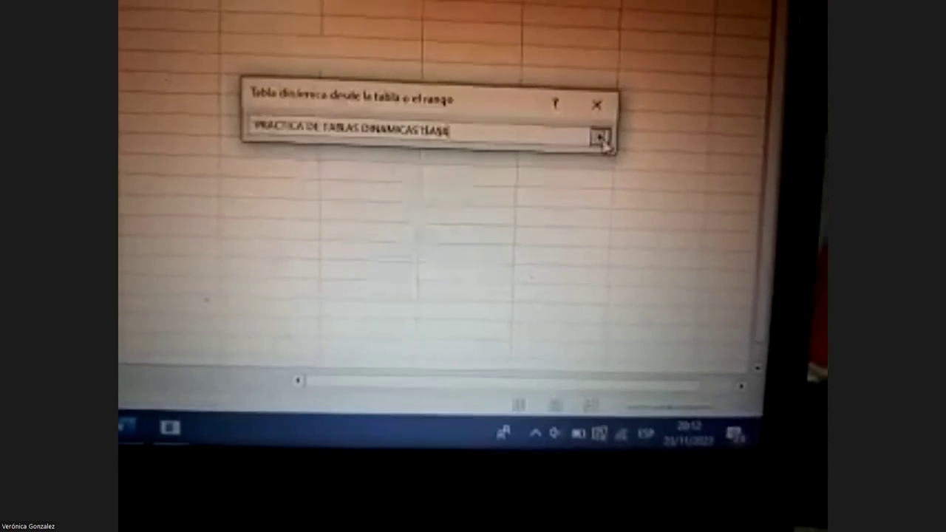
left_click(603, 137)
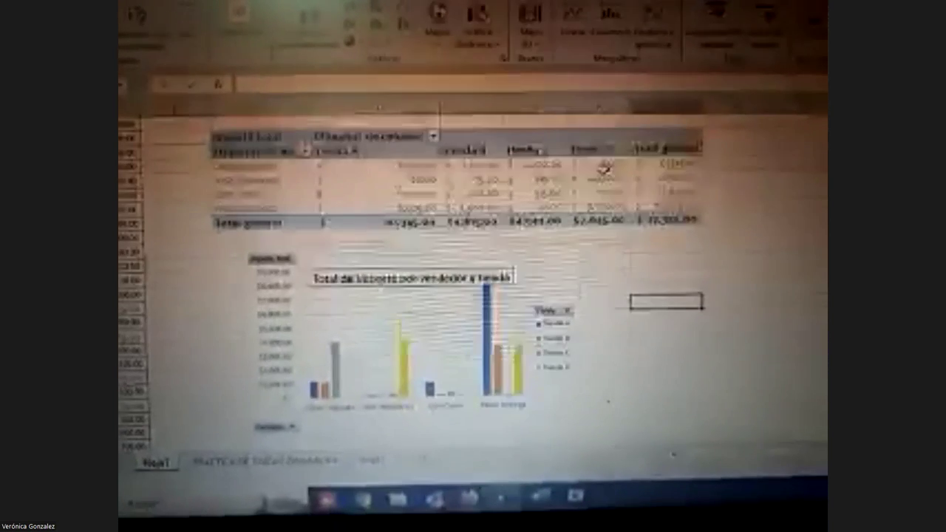
left_click(605, 167)
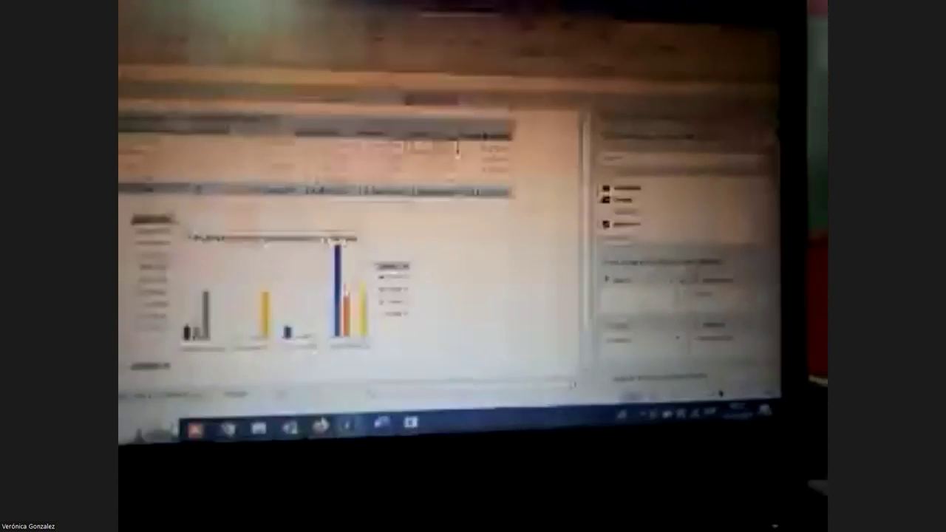
left_click(512, 211)
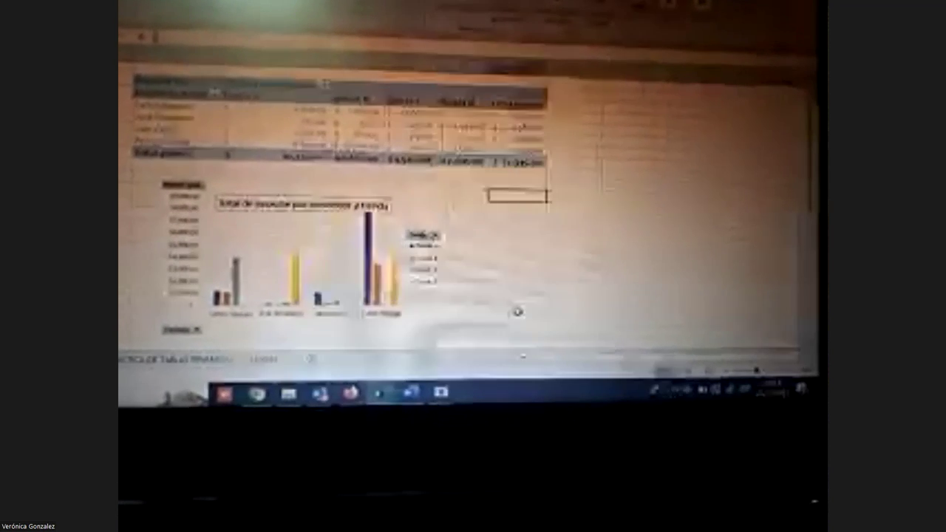
scroll(533, 358, "left", 5)
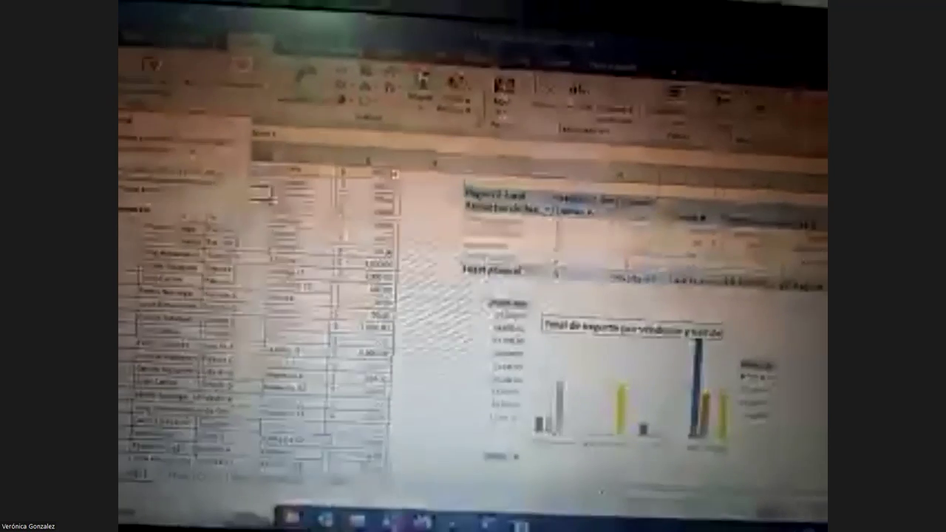
- Watch her create a new pivot table on the empty sheet via Alt+N, V, then return to shared Excel
key("alt+n")
key("v")
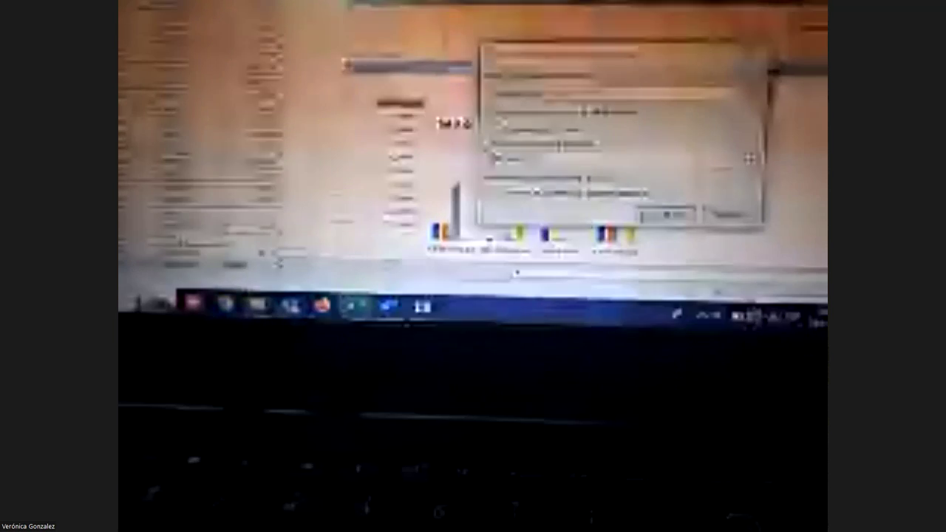
left_click(274, 413)
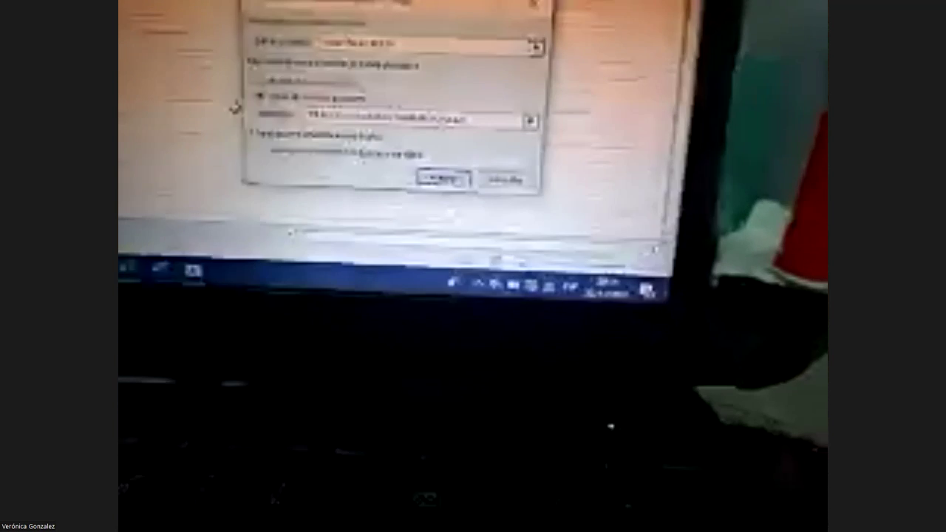
key("Return")
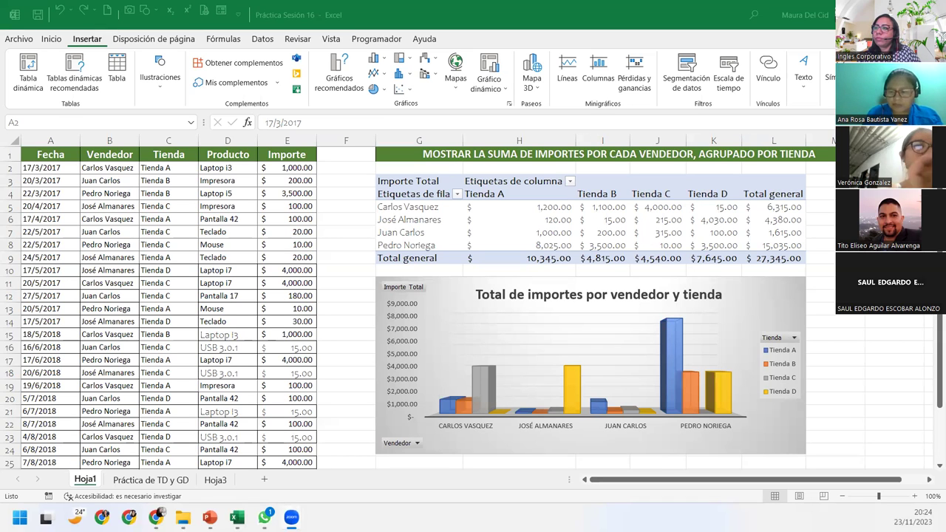
- On Práctica de TD y GD, expand 2017, Trim.1 and Trim.2, then collapse 2017 again
left_click(148, 481)
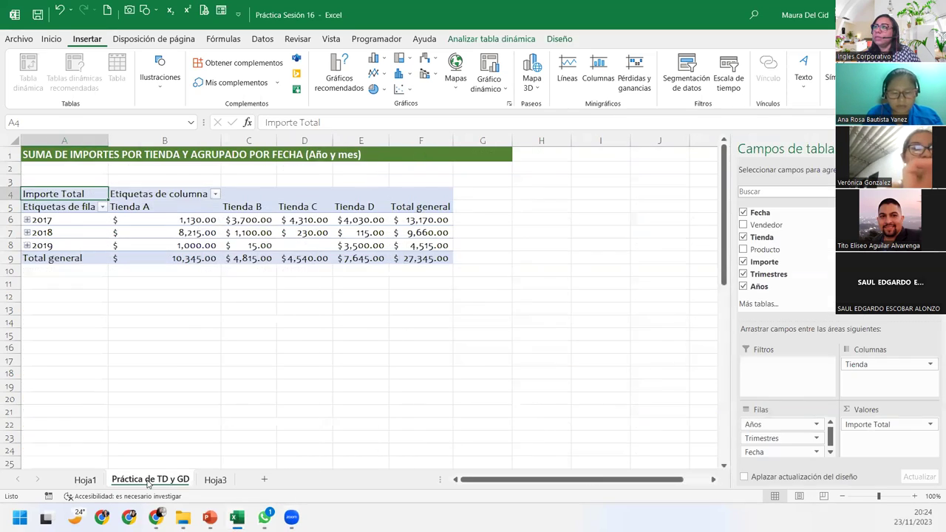
left_click(33, 221)
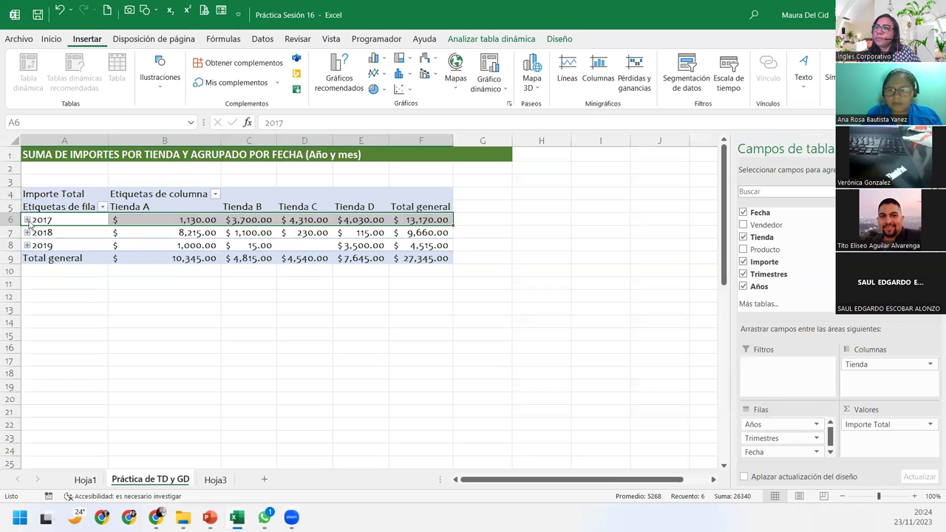
left_click(27, 220)
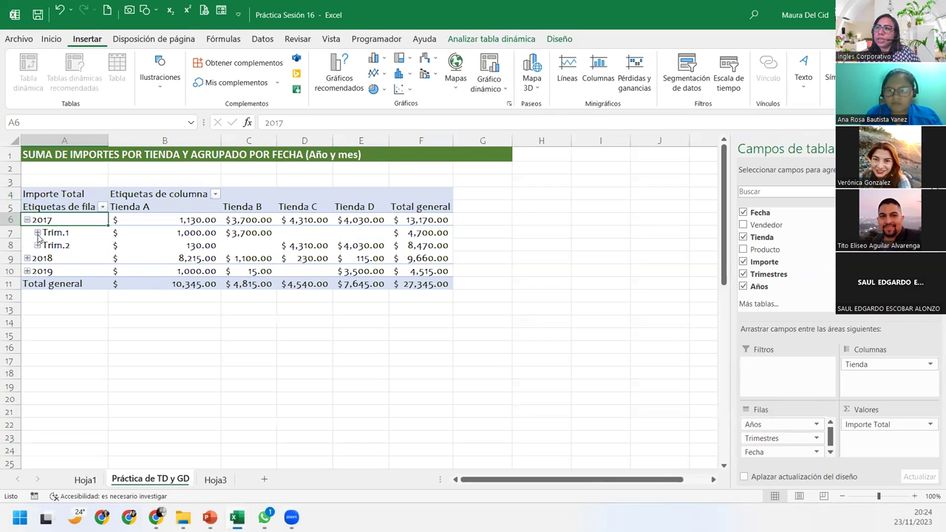
left_click(38, 233)
left_click(37, 258)
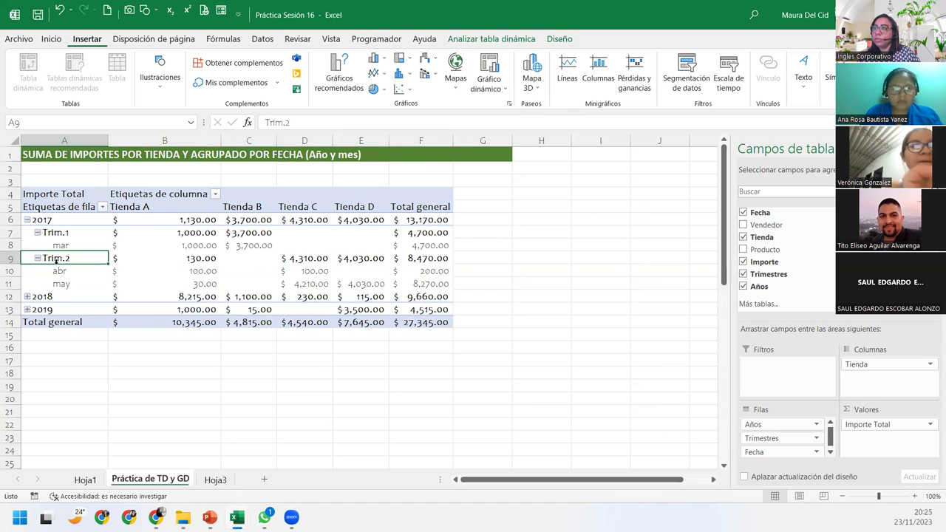
left_click(27, 220)
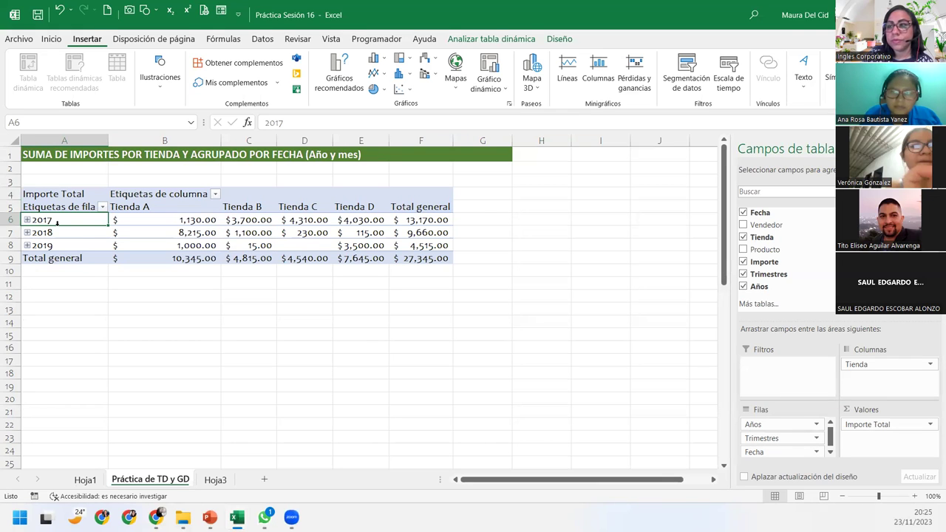
- Regroup the pivot's Fecha field by Meses and Años only, dropping Trimestres
left_click(496, 41)
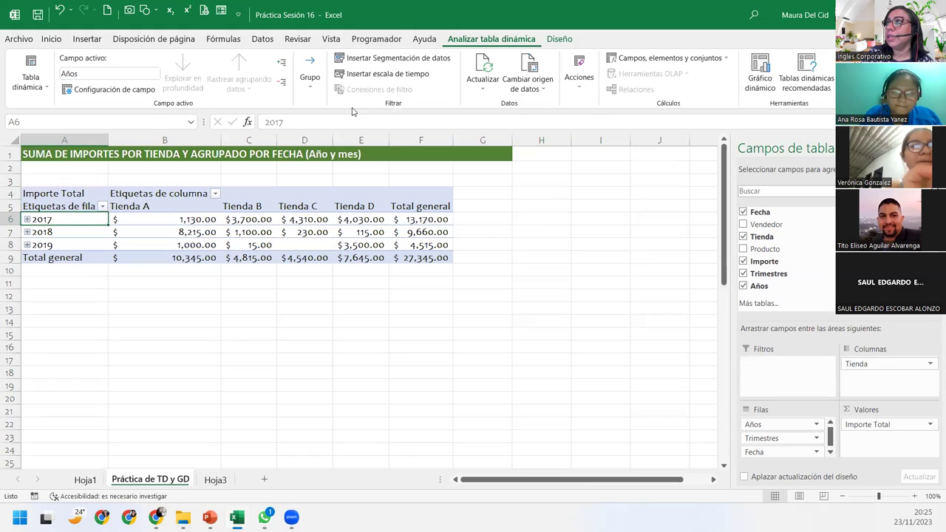
left_click(310, 90)
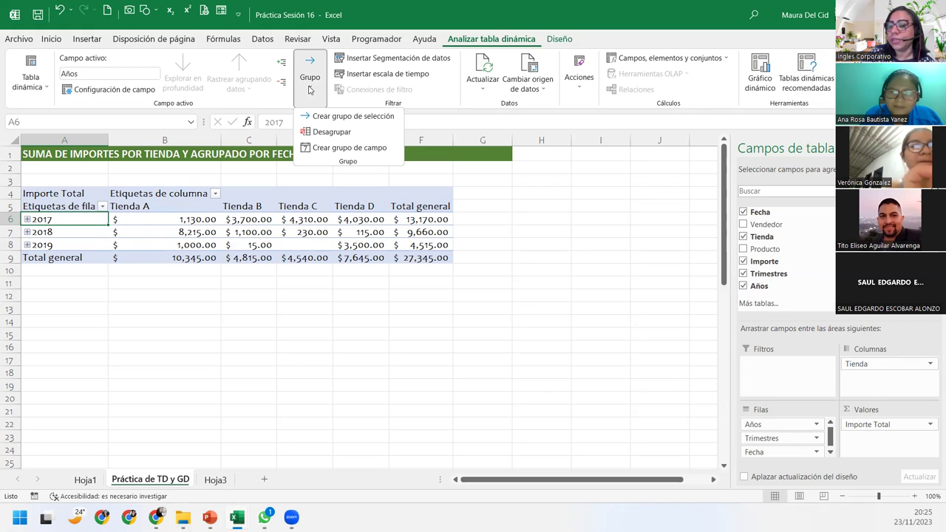
left_click(348, 147)
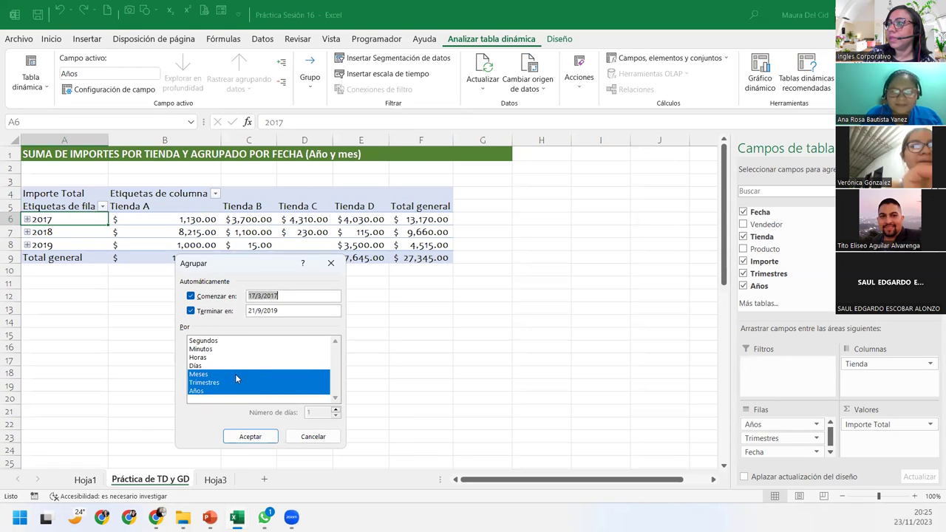
left_click(207, 383)
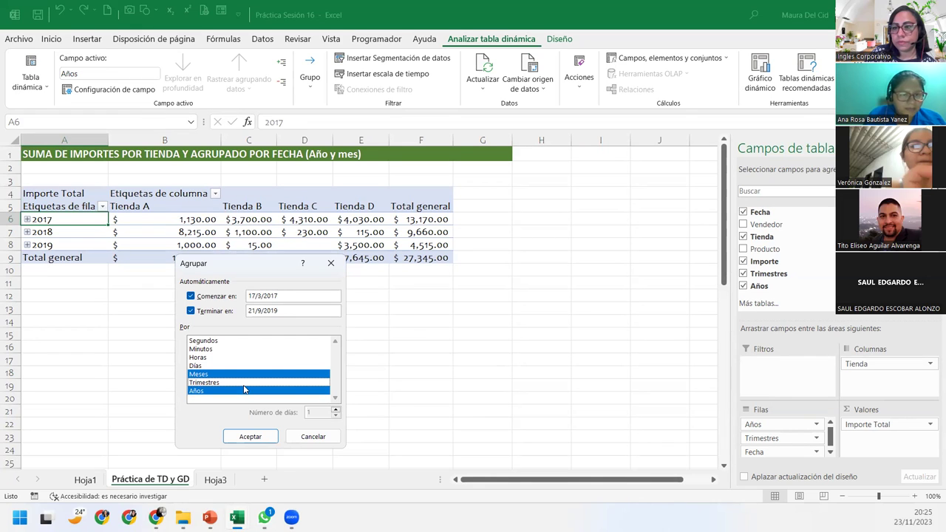
left_click(250, 436)
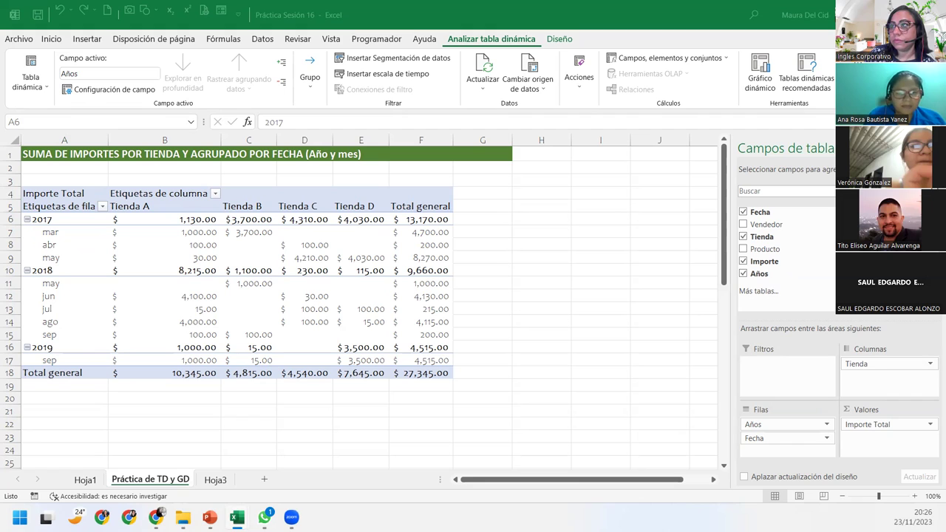
left_click(69, 235)
- Set the pivot report layout to outline form and select the mar month label
left_click(65, 239)
mouse_move(164, 373)
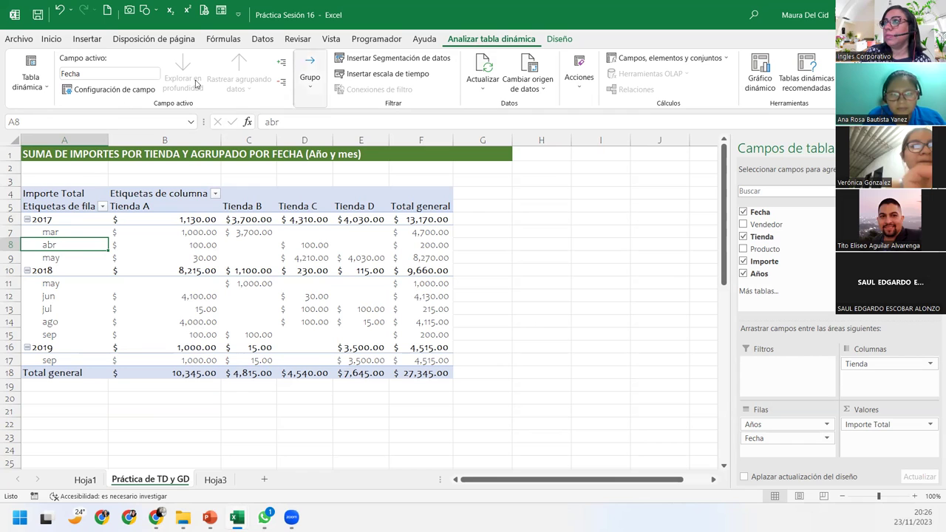
left_click(559, 39)
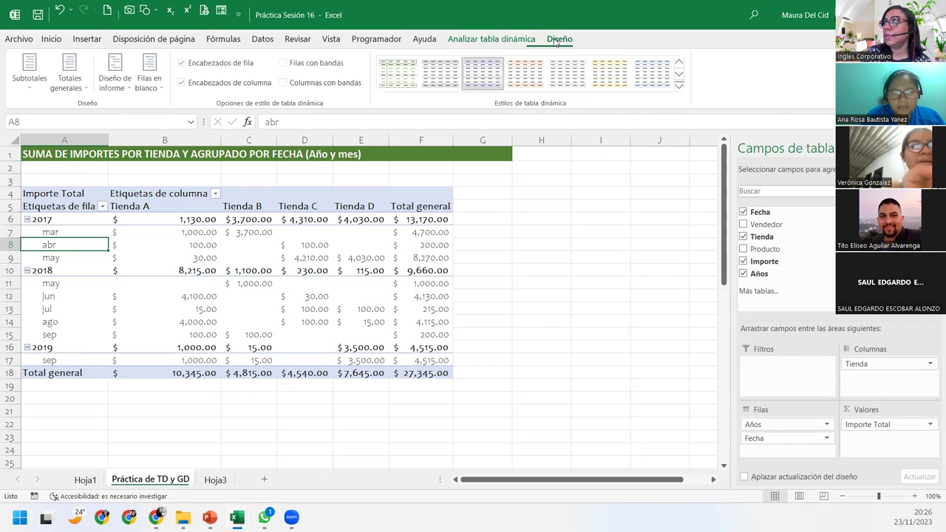
left_click(116, 78)
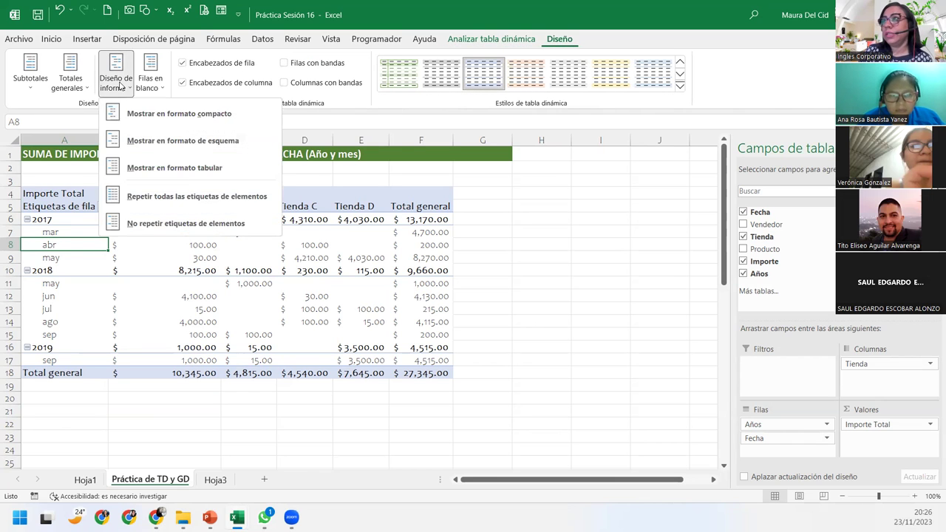
left_click(166, 114)
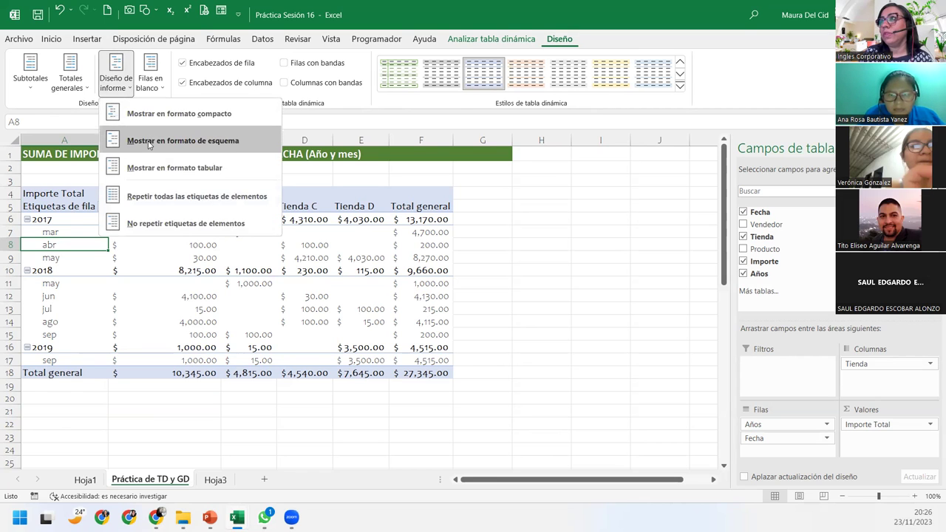
left_click(148, 139)
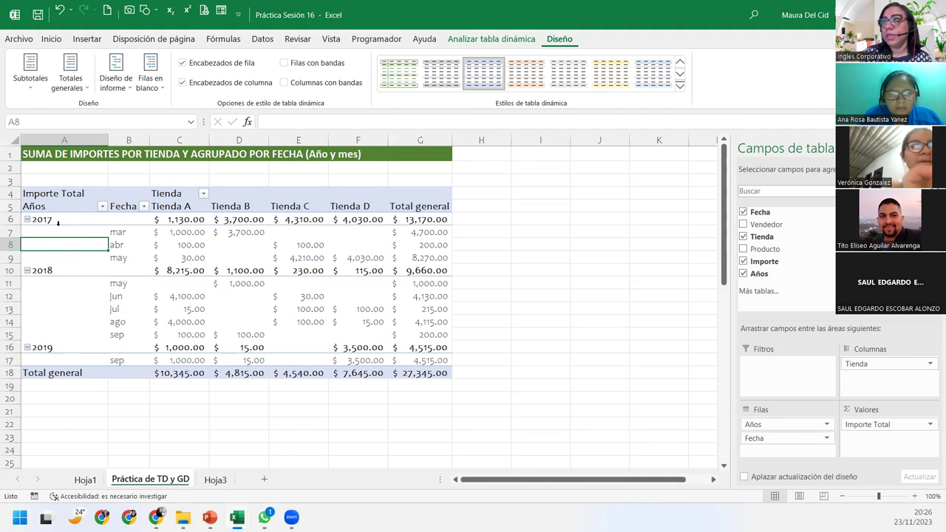
left_click(127, 228)
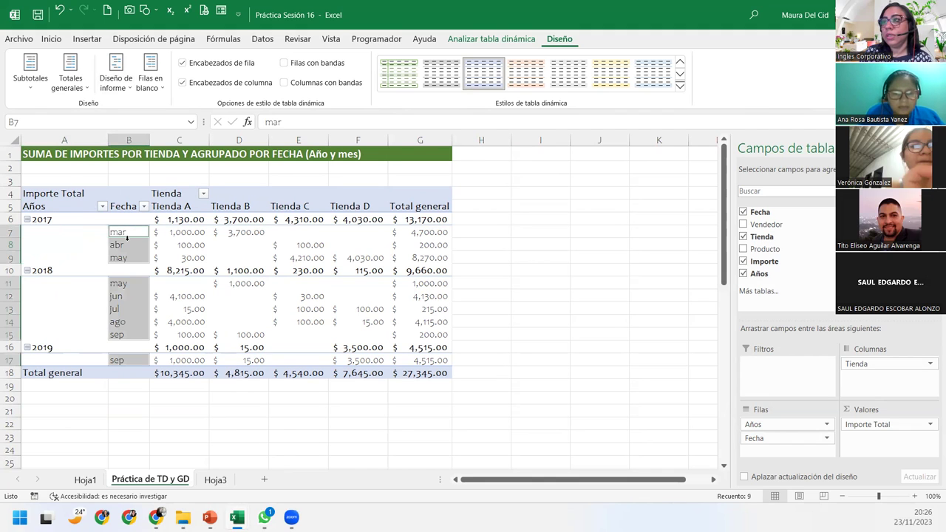
left_click(125, 232)
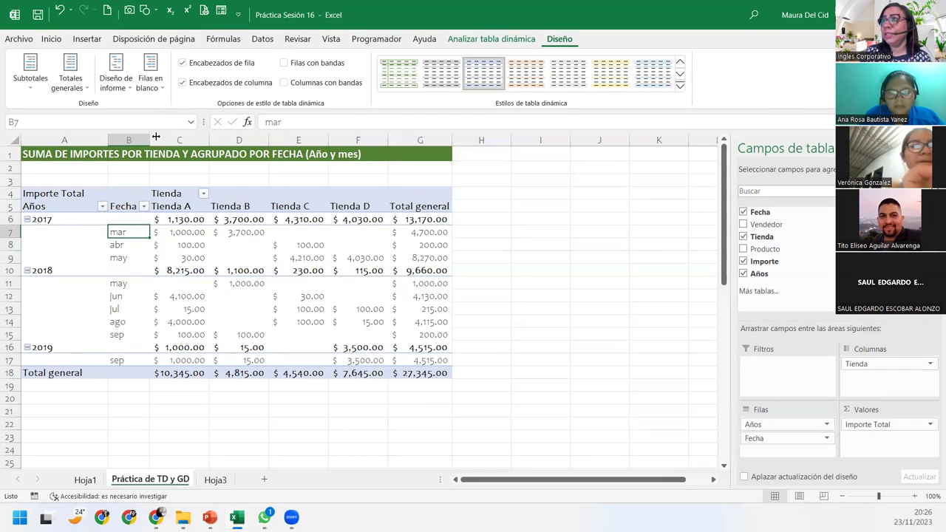
- Try tabular form and Repetir/No repetir etiquetas, then switch back to outline form
left_click(125, 86)
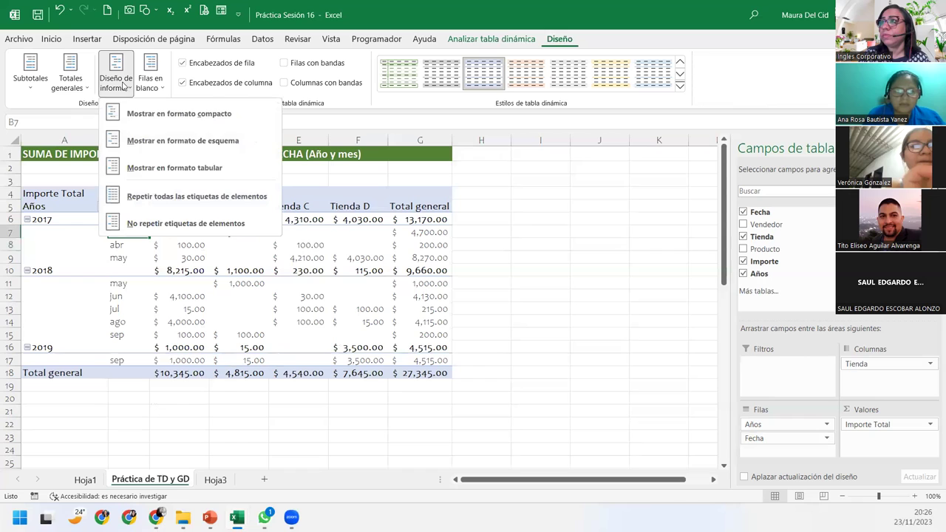
left_click(142, 161)
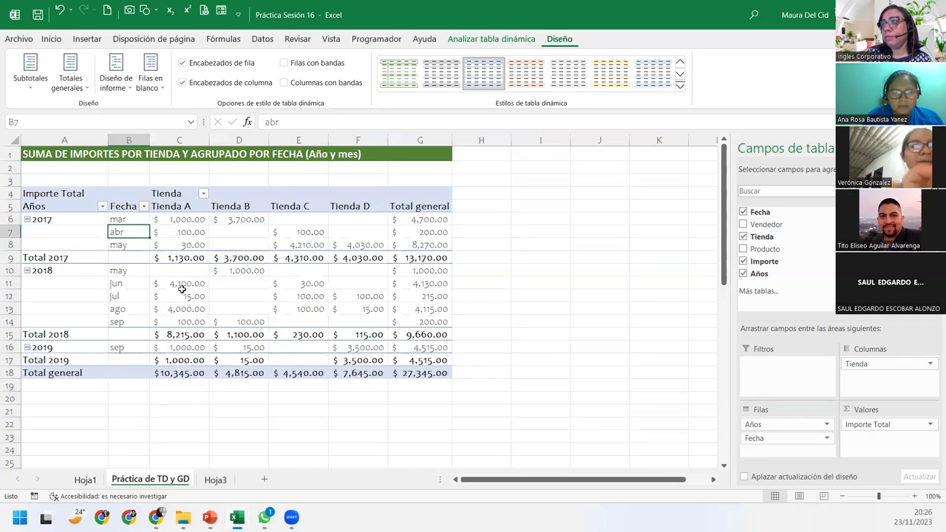
left_click(118, 83)
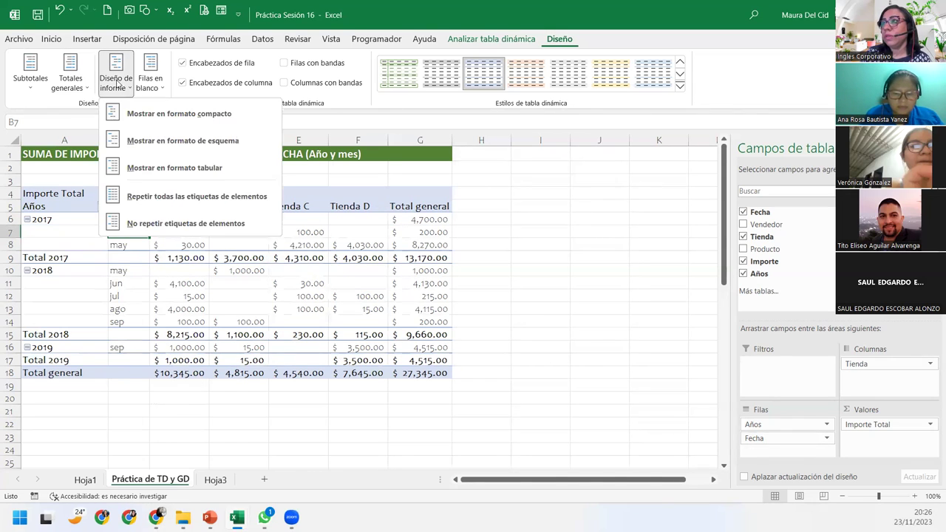
left_click(176, 196)
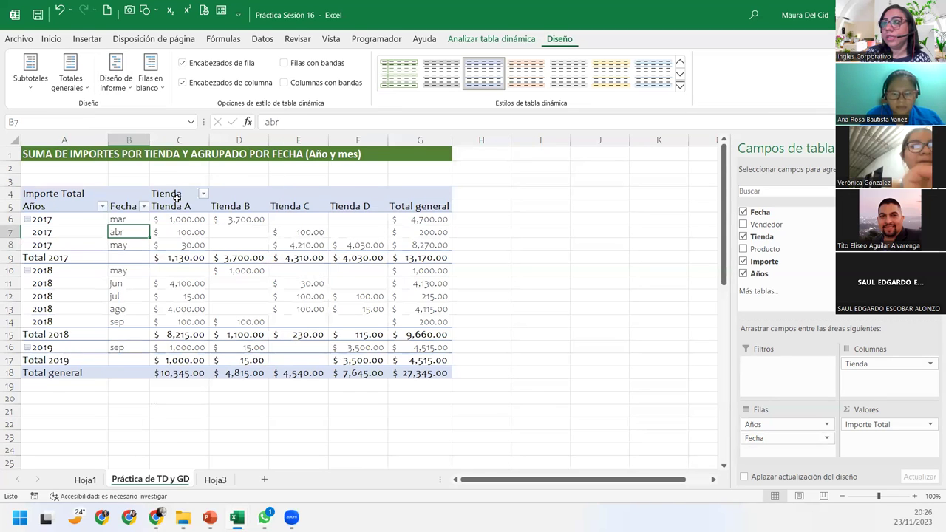
left_click(130, 91)
left_click(185, 219)
left_click(105, 91)
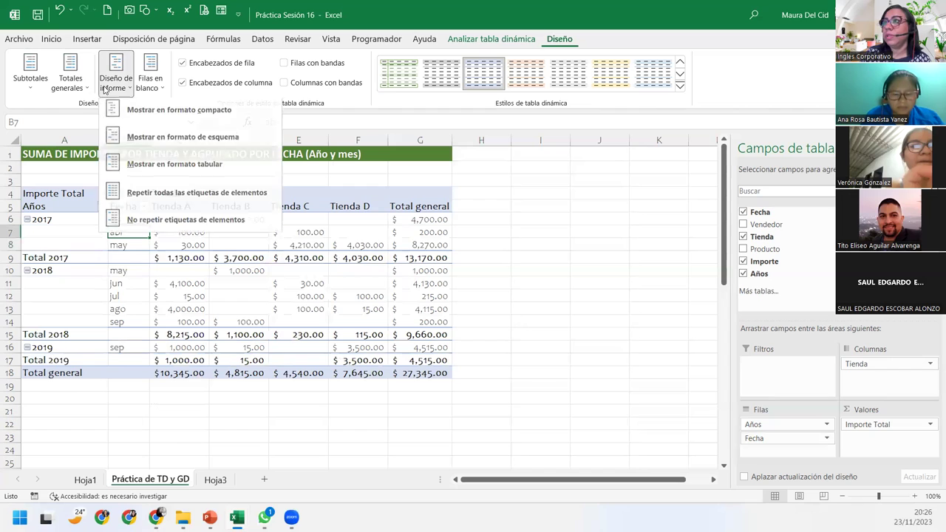
left_click(166, 164)
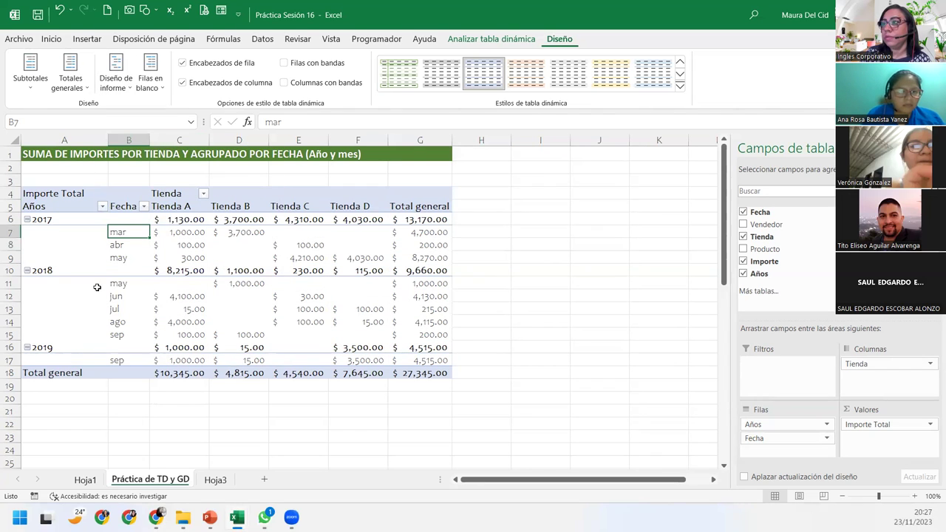
mouse_move(419, 347)
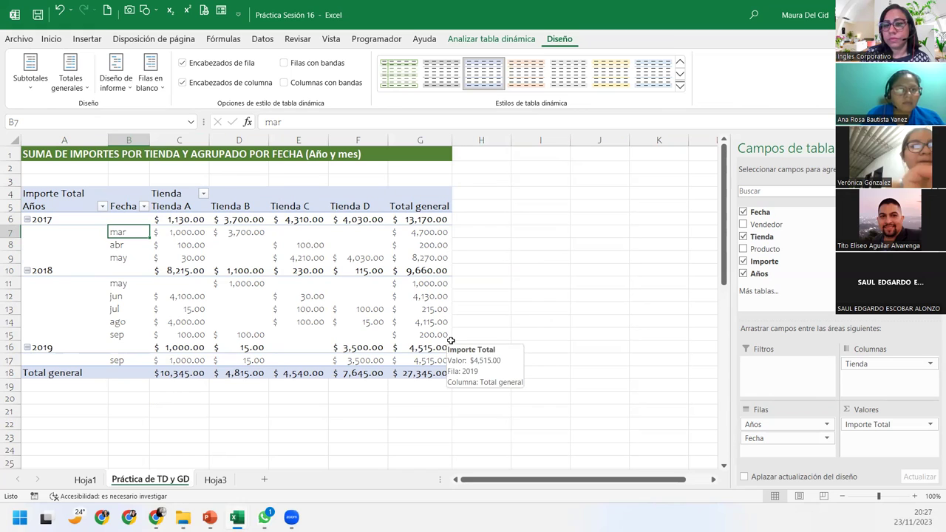
- Point out the blank Tienda B, C and D cells across 2017–2019 months, and Tienda B's 1,100.00 total
left_click(237, 246)
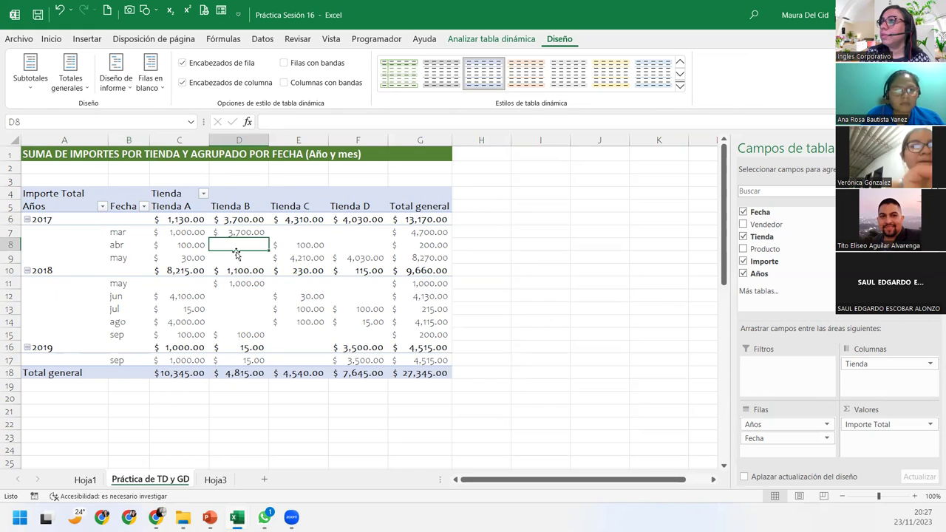
left_click(295, 232)
left_click(358, 229)
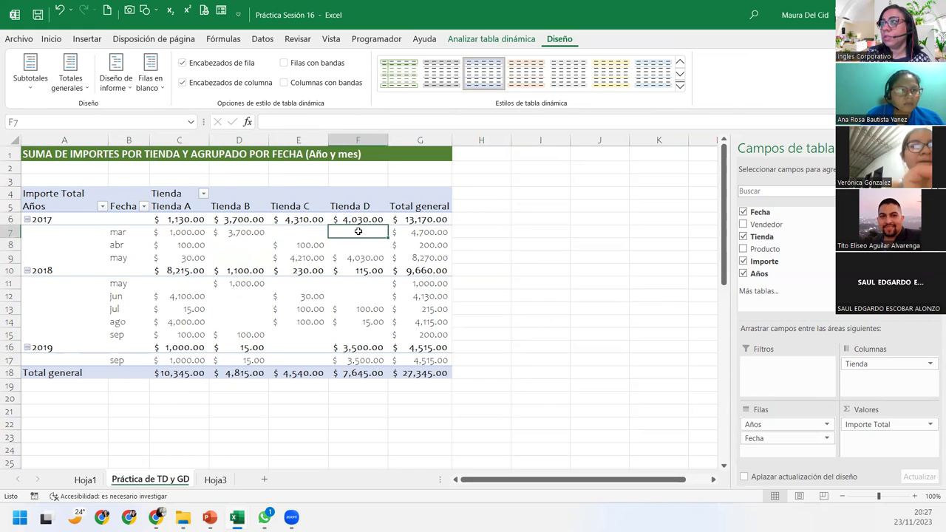
left_click(361, 247)
left_click(230, 294)
left_click(230, 306)
left_click(311, 283)
left_click(347, 282)
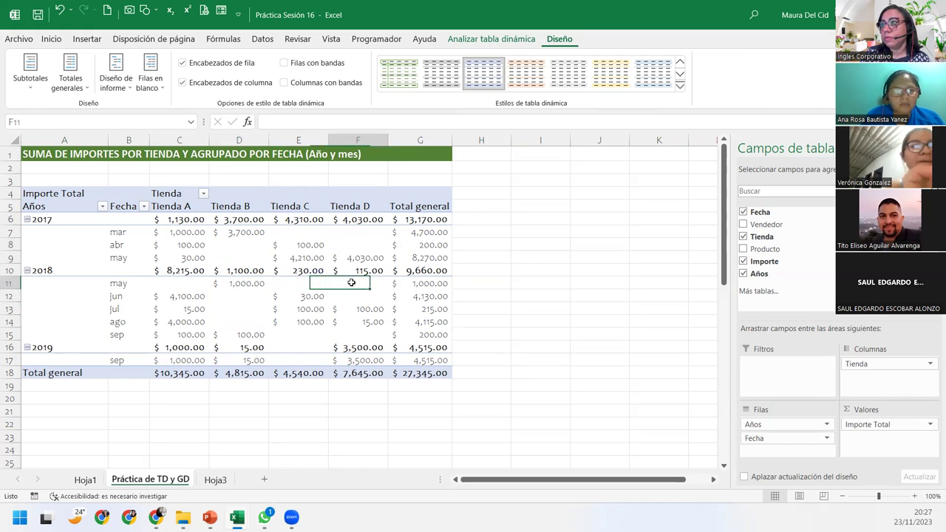
left_click(351, 297)
left_click(303, 336)
left_click(300, 343)
left_click(230, 306)
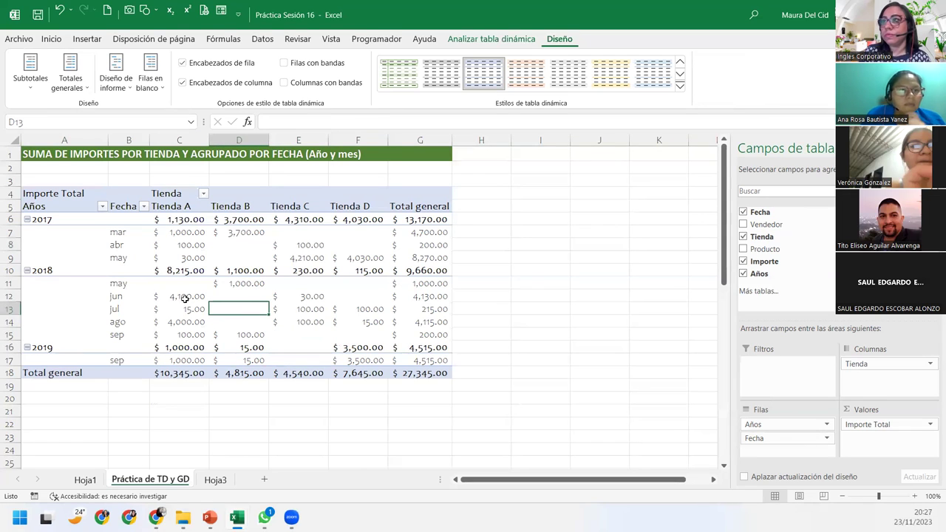
left_click(227, 268)
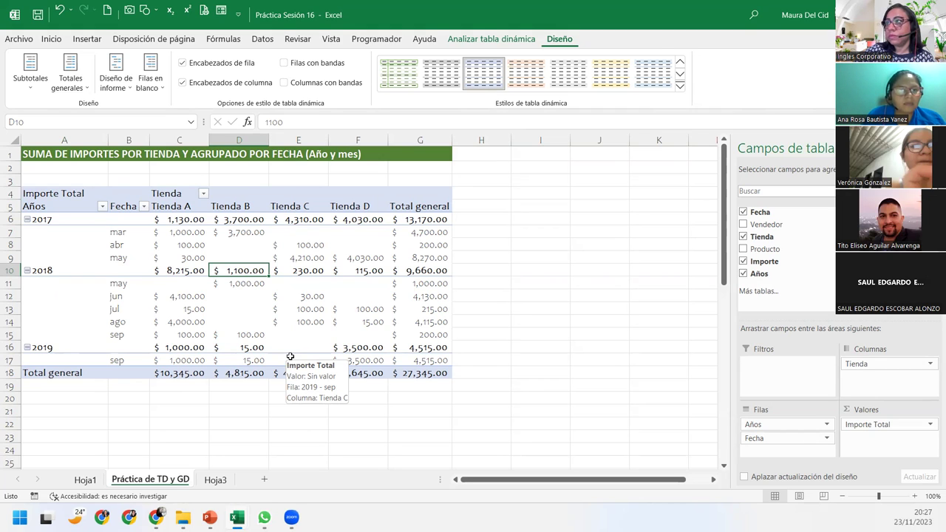
left_click(299, 232)
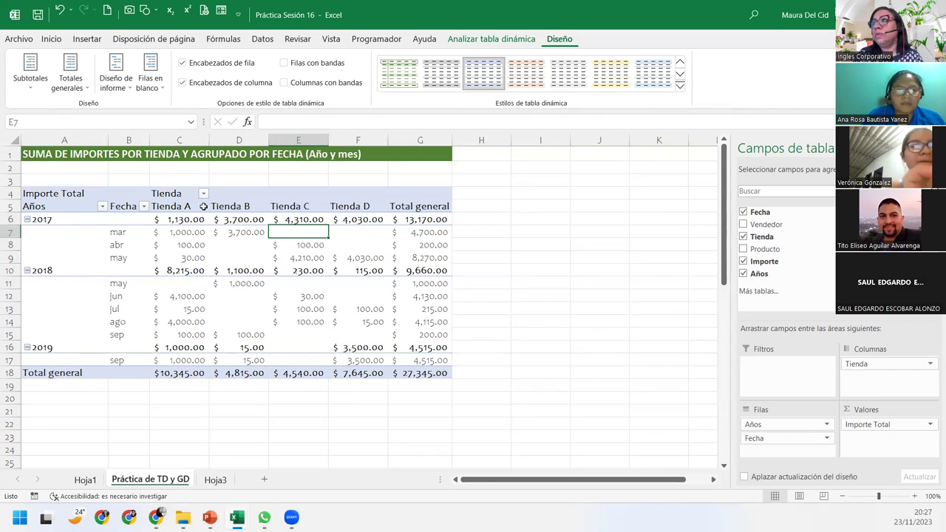
- Compare the 17/4/2017 date on Hoja1 with the pivot, ending on Hoja1
left_click(85, 480)
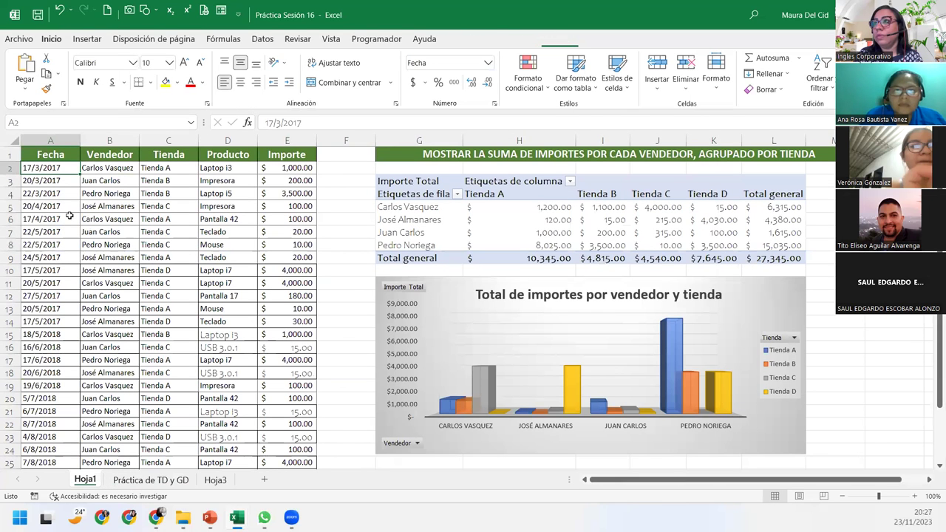
left_click(70, 216)
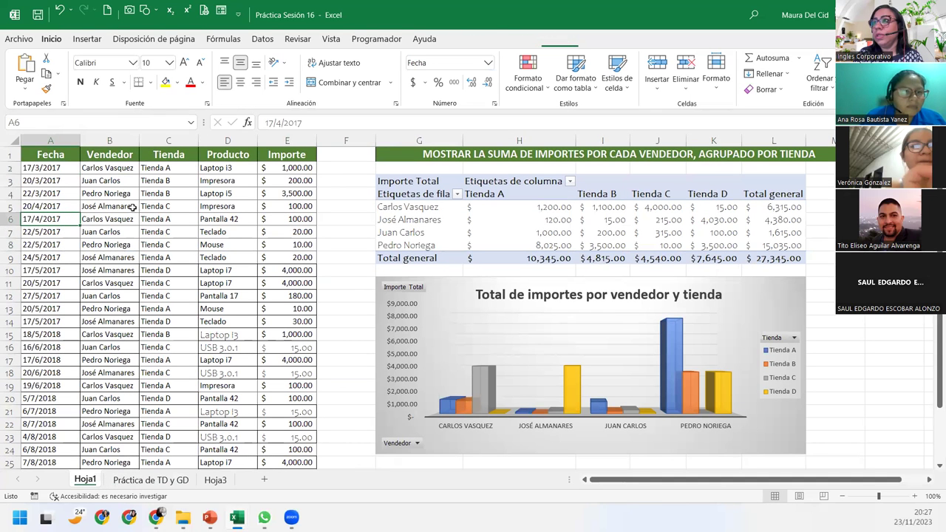
left_click(151, 479)
left_click(274, 232)
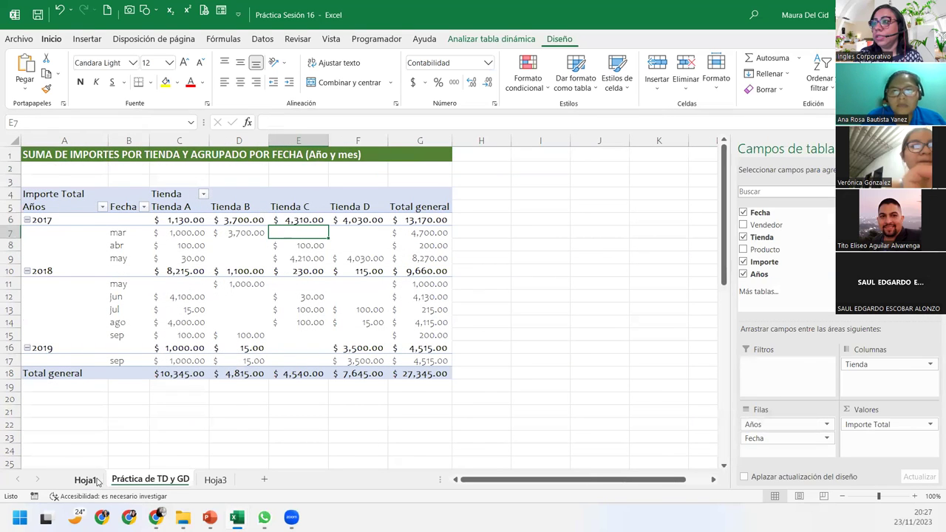
left_click(87, 480)
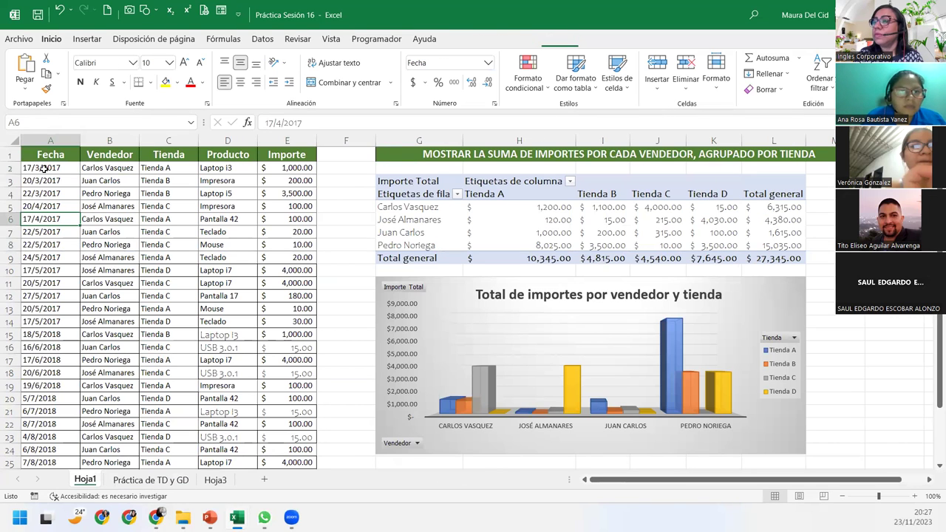
- Filter the Hoja1 data table's Fecha column to show only 2017 rows
left_click(329, 39)
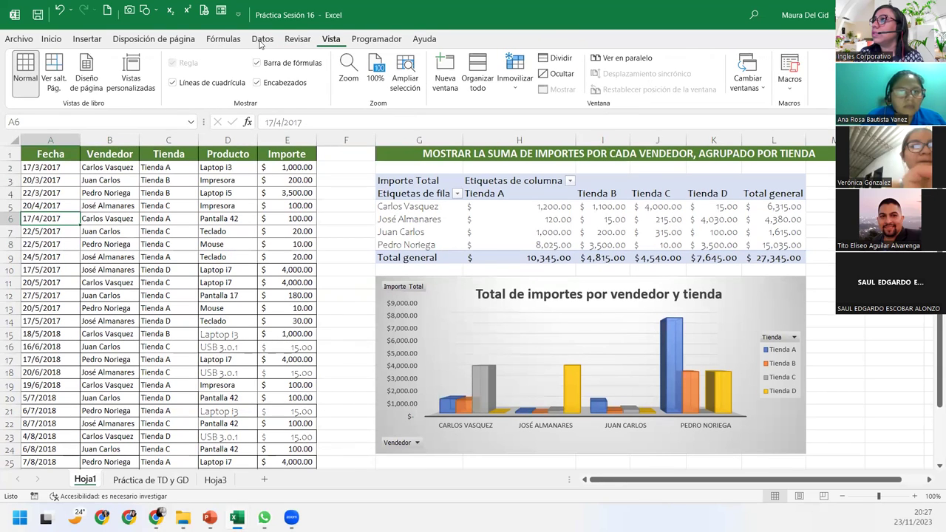
left_click(262, 39)
left_click(372, 70)
left_click(74, 155)
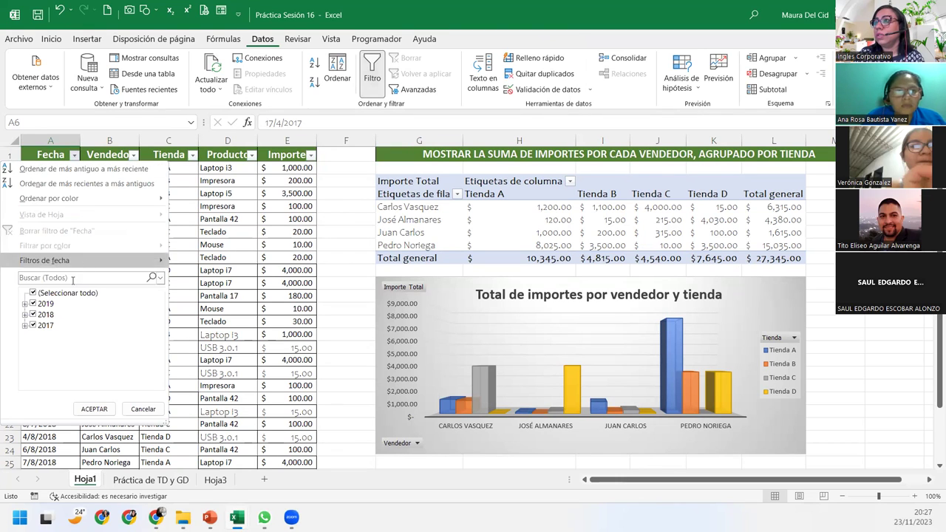
left_click(32, 304)
left_click(32, 315)
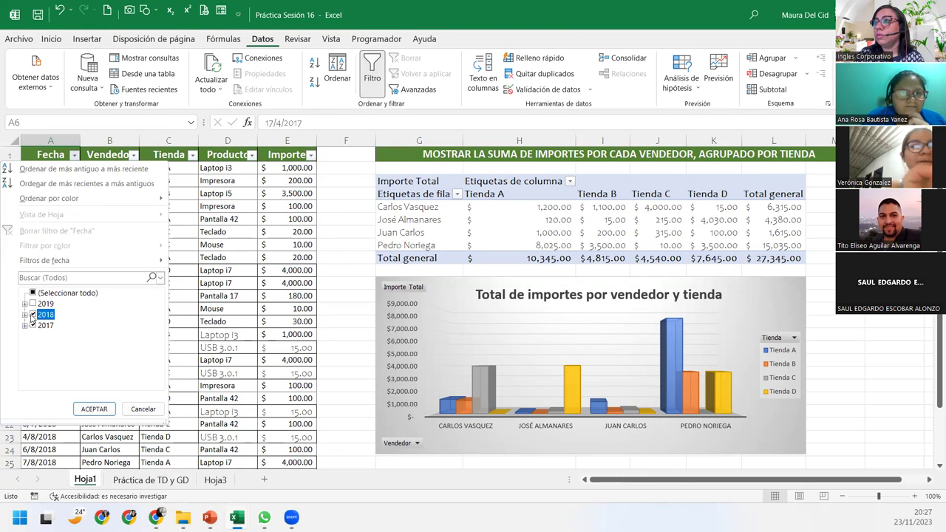
left_click(87, 411)
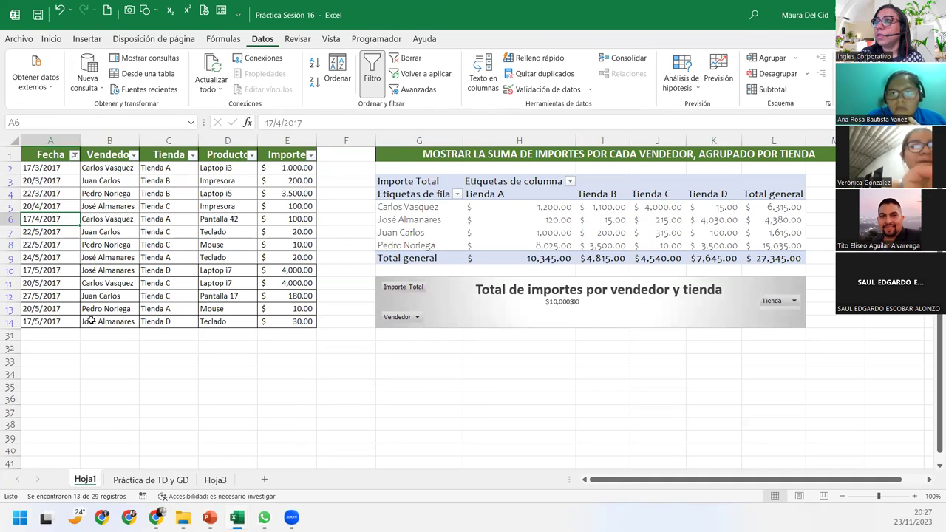
- Sort Hoja1 by Fecha oldest first, remove the filter, and return to Práctica de TD y GD
left_click(174, 481)
left_click_drag(175, 484, 175, 484)
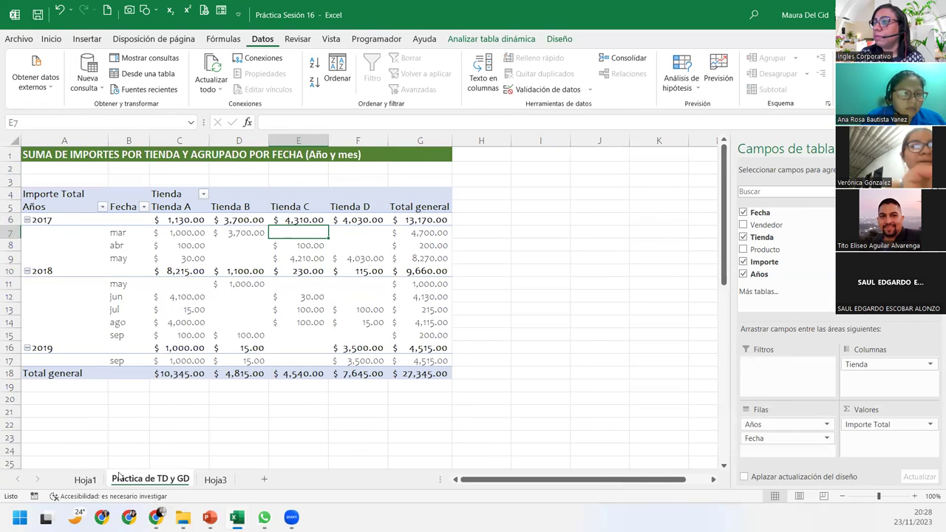
left_click(85, 479)
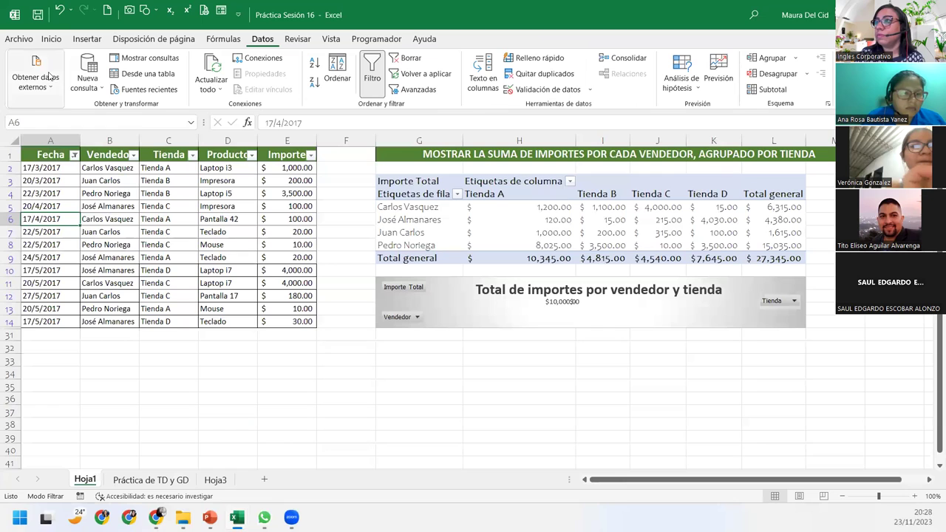
left_click(44, 168)
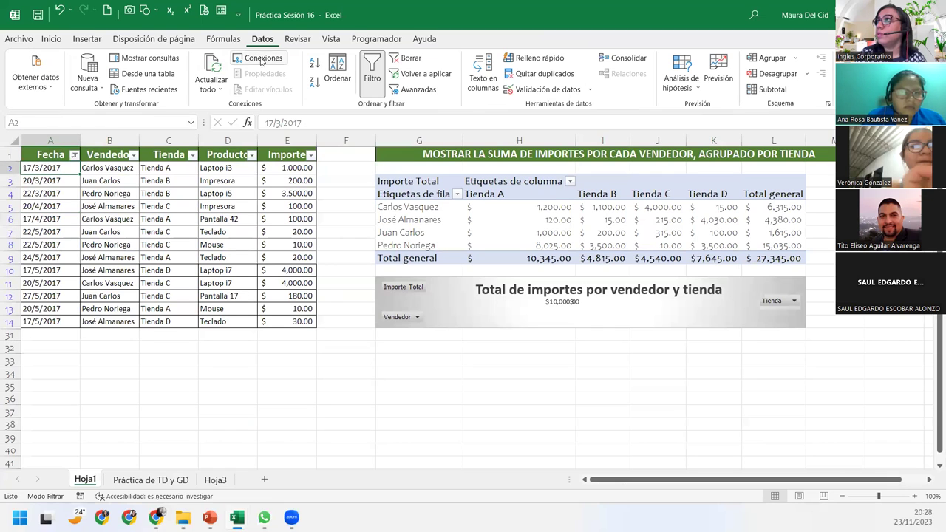
left_click(314, 63)
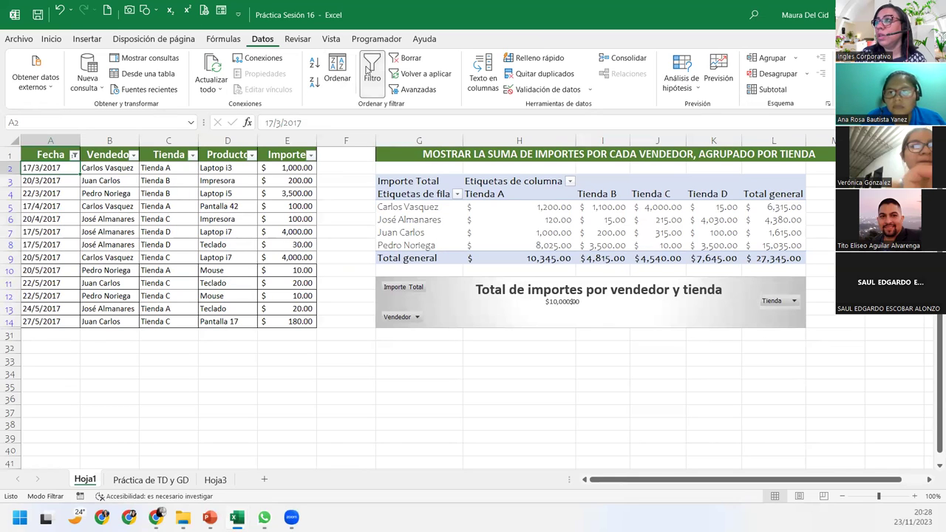
left_click(394, 57)
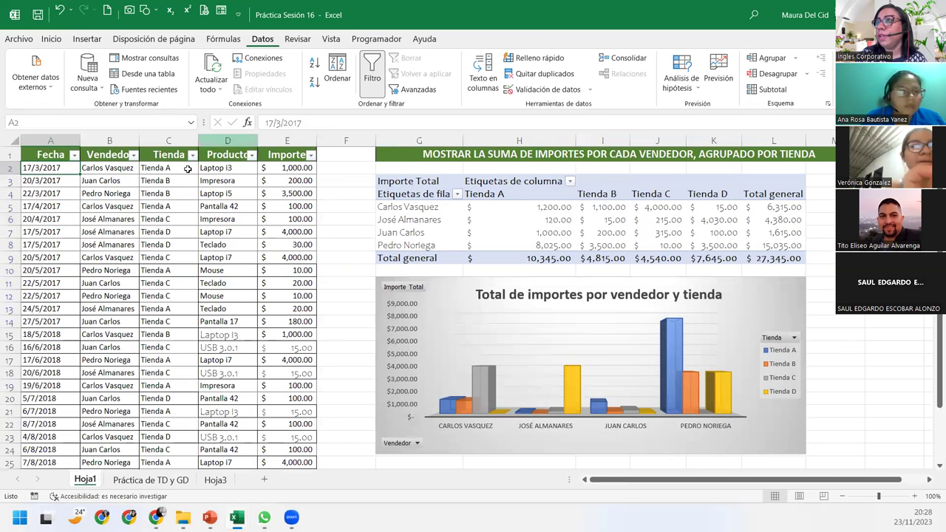
left_click(372, 74)
left_click(136, 480)
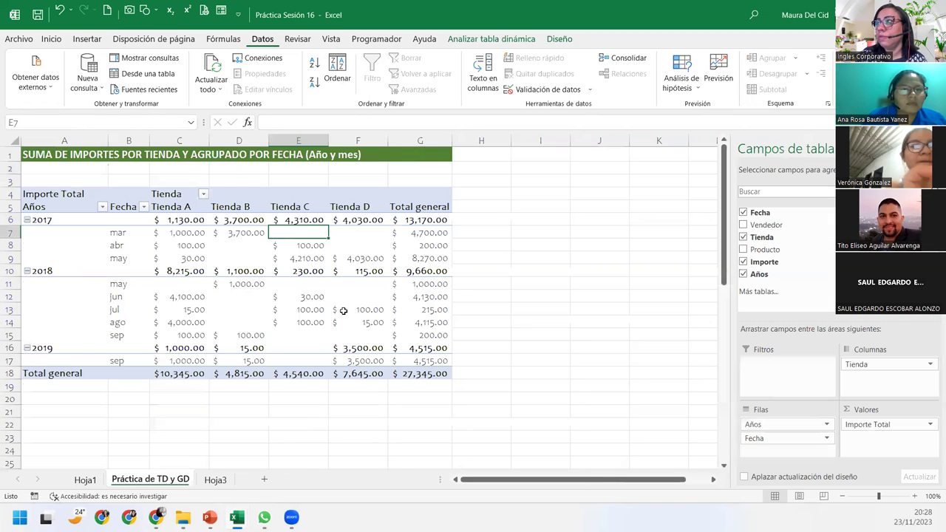
- Select a cell in the store-by-date pivot and show the Analizar tabla dinámica tools
left_click(240, 257)
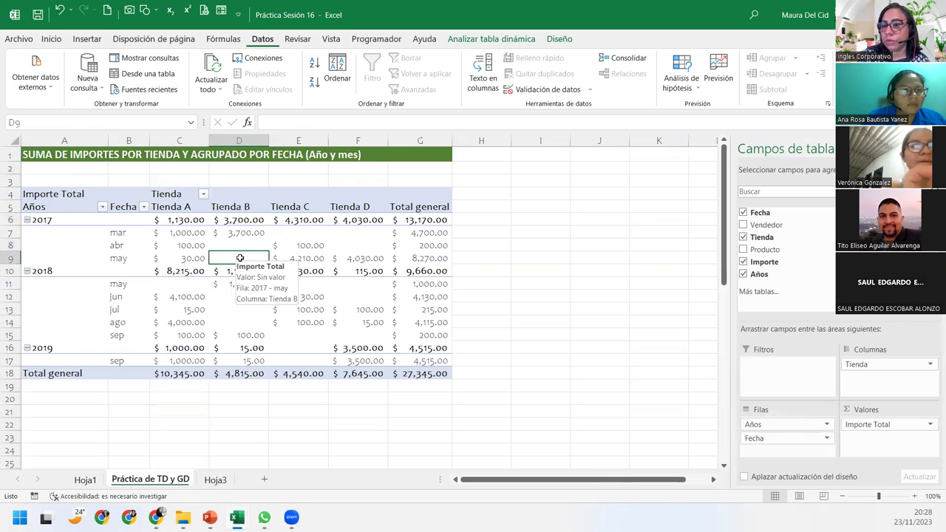
left_click(318, 231)
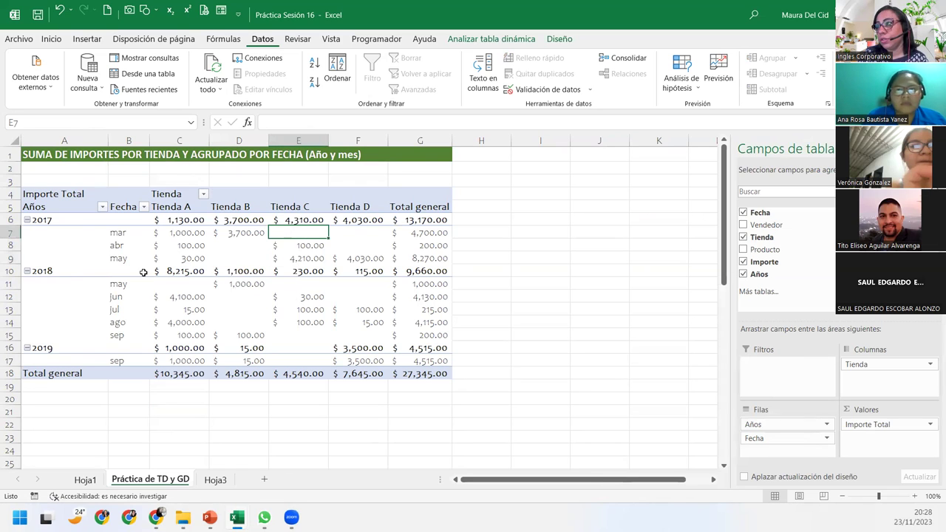
left_click(501, 39)
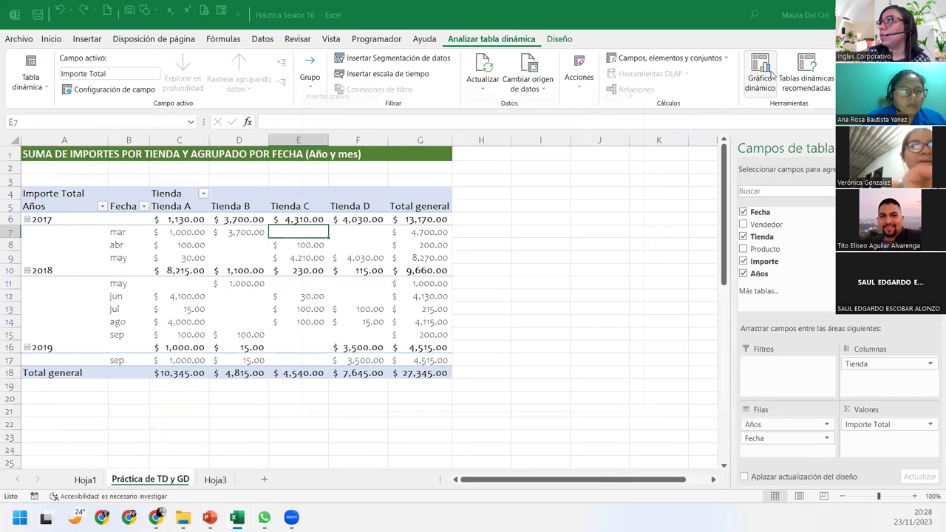
- Insert a Columnas agrupadas pivot chart after previewing Líneas, Barras and Combinado types
left_click(771, 72)
left_click(320, 154)
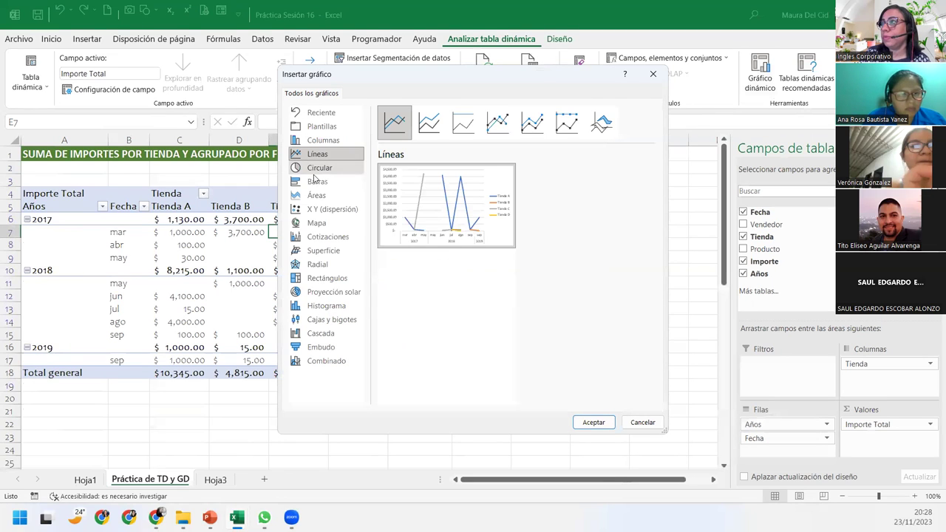
left_click(313, 181)
mouse_move(446, 206)
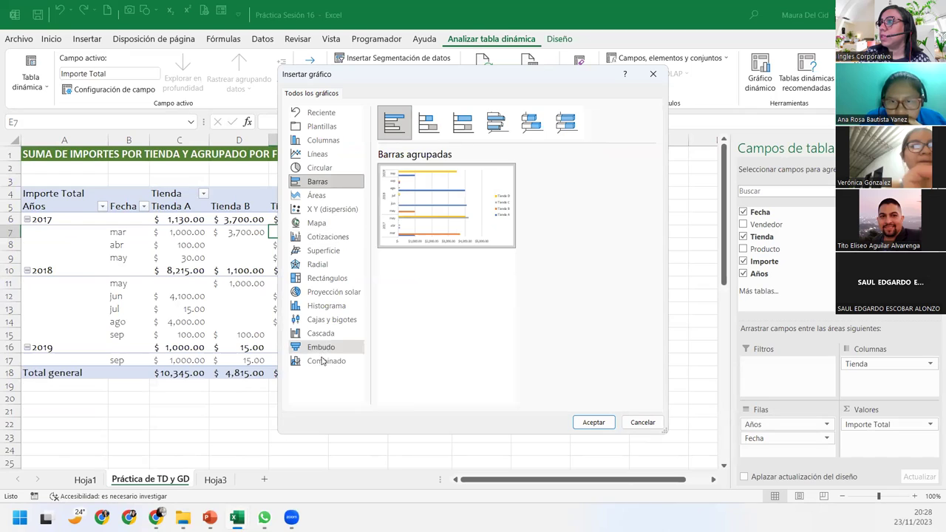
left_click(322, 362)
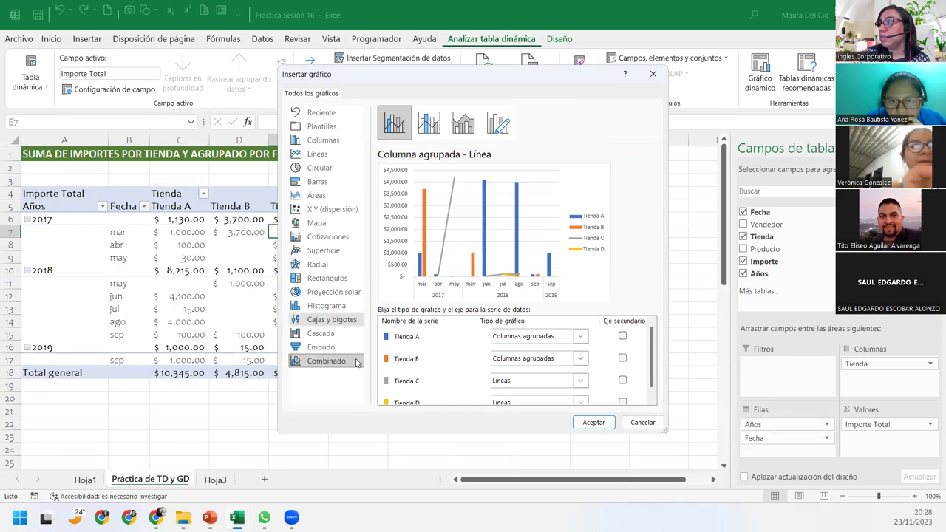
scroll(459, 386, "down", 1)
scroll(460, 381, "up", 1)
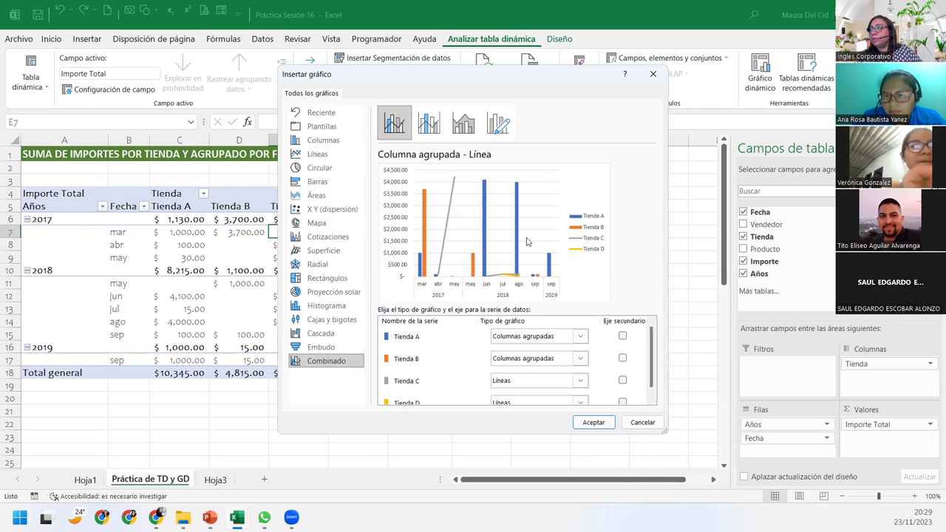
left_click(314, 144)
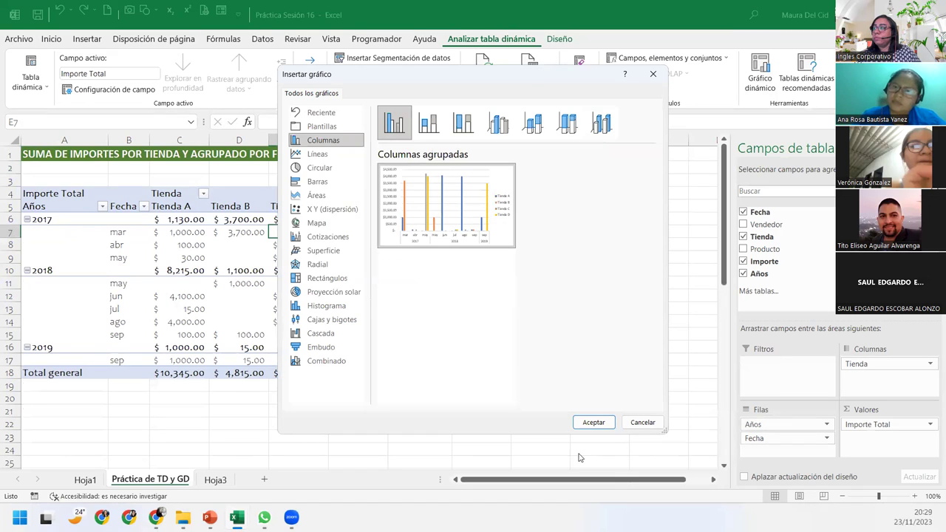
left_click(592, 420)
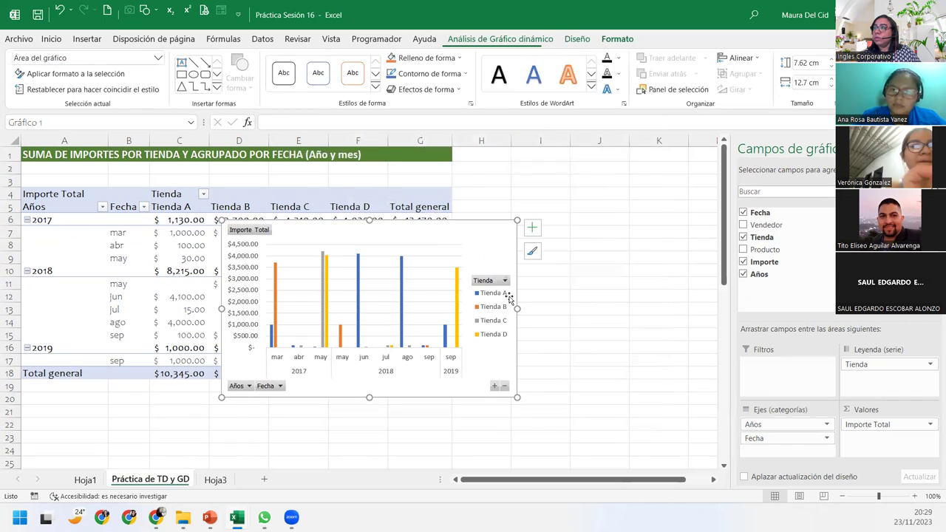
- Move the pivot chart below the pivot table and widen it to about 18.6 cm
mouse_move(317, 232)
left_mouse_down()
mouse_move(540, 211)
mouse_move(552, 195)
left_mouse_up()
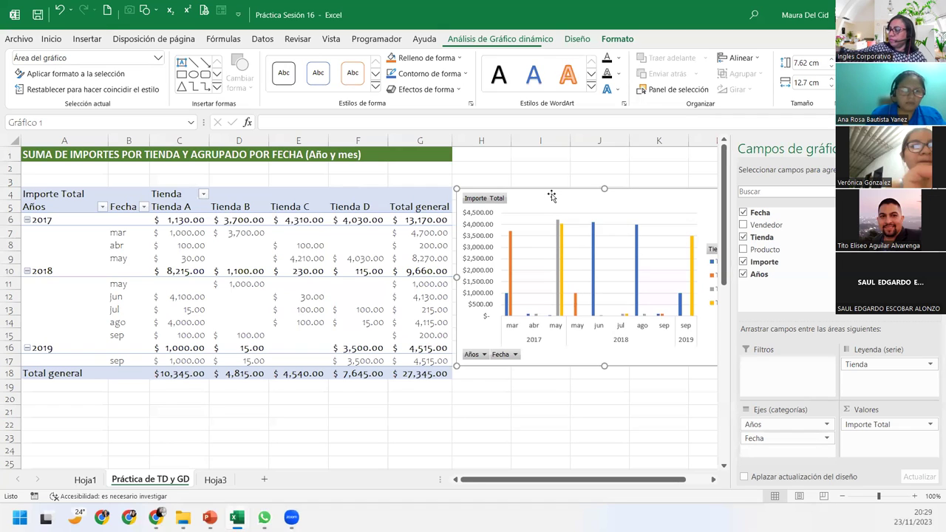
mouse_move(546, 191)
left_mouse_down()
mouse_move(275, 423)
mouse_move(109, 383)
left_mouse_up()
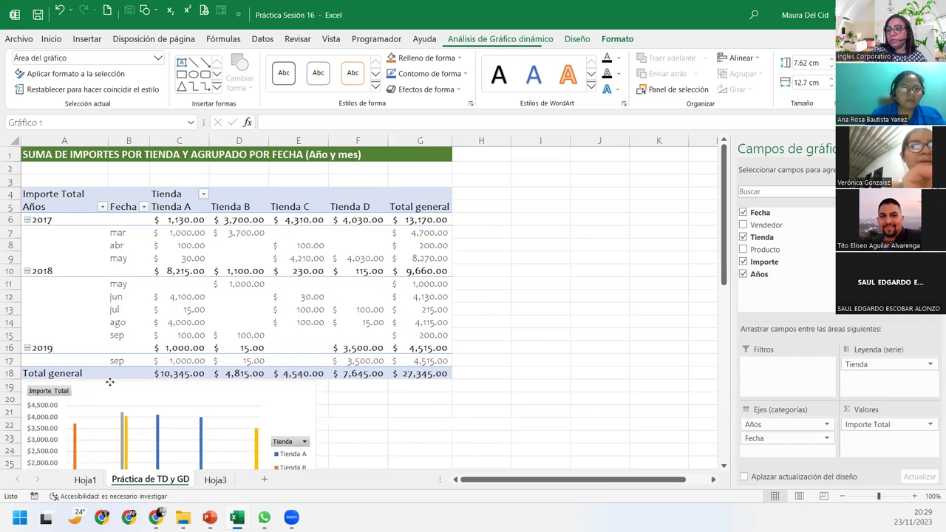
scroll(281, 374, "down", 2)
scroll(302, 353, "down", 1)
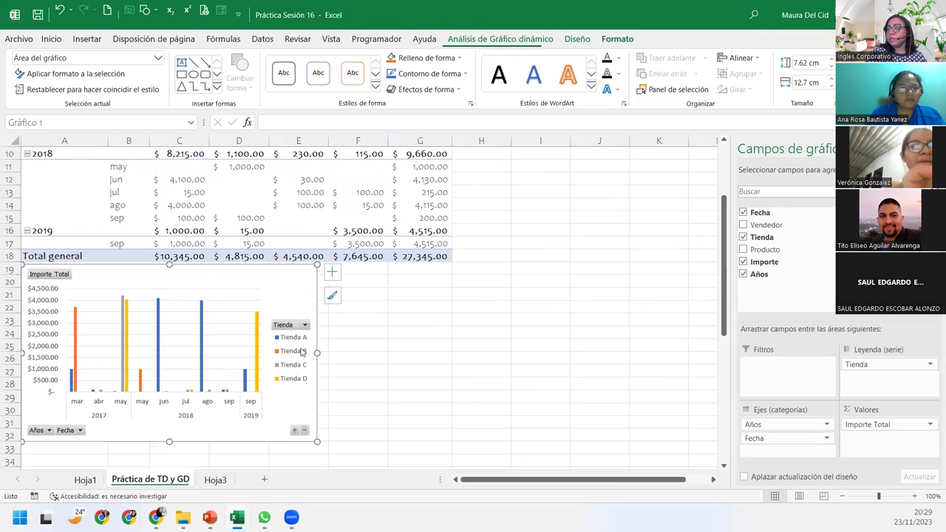
left_click_drag(316, 352, 452, 353)
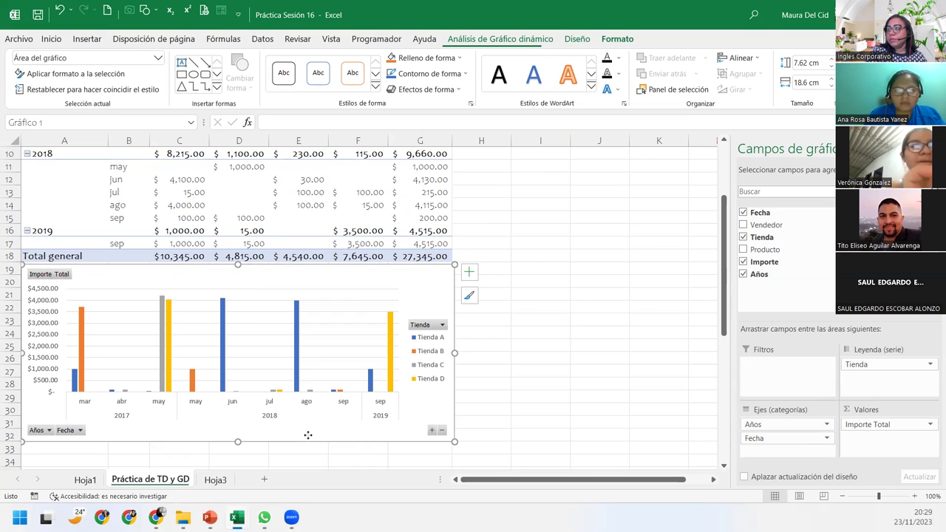
left_click_drag(307, 435, 308, 443)
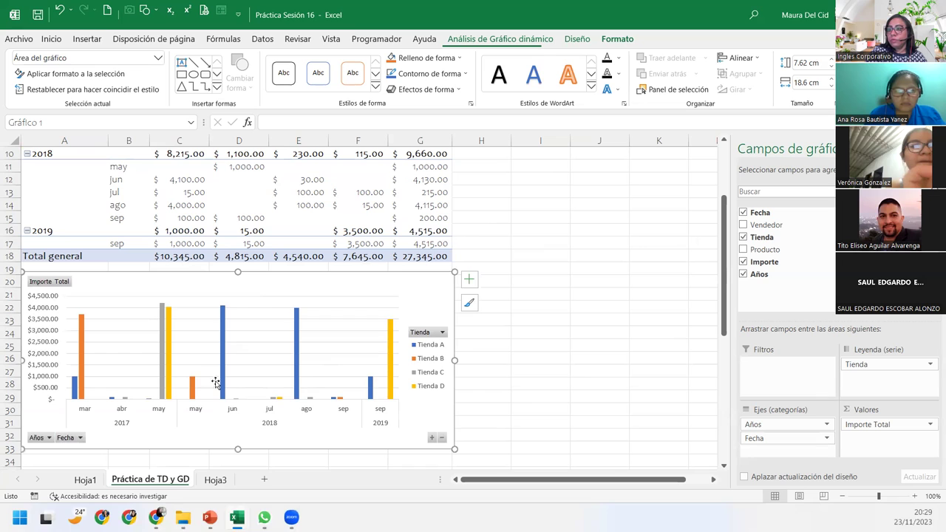
left_click(49, 439)
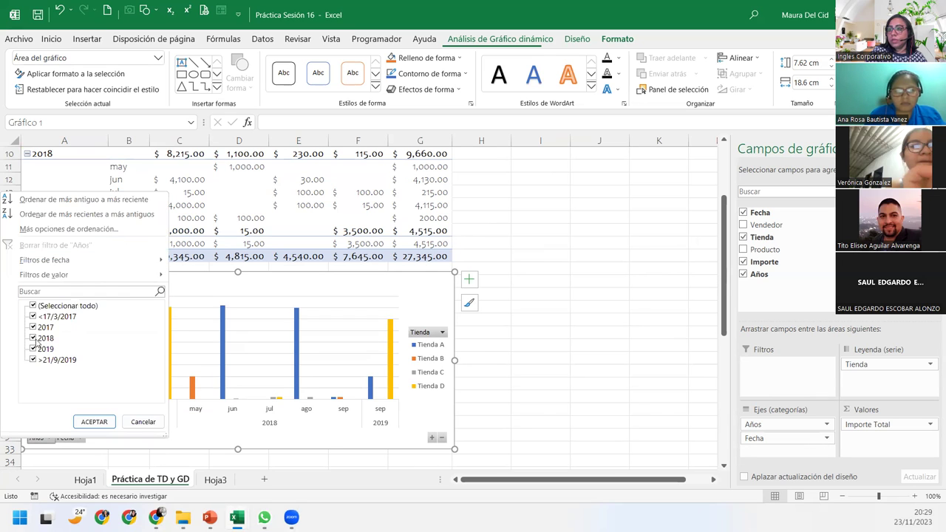
left_click(33, 305)
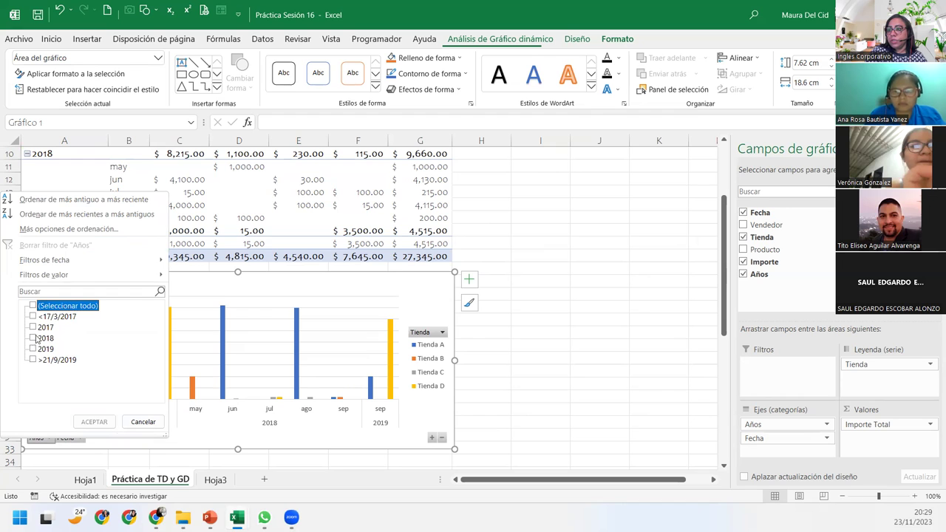
left_click(33, 338)
left_click(93, 422)
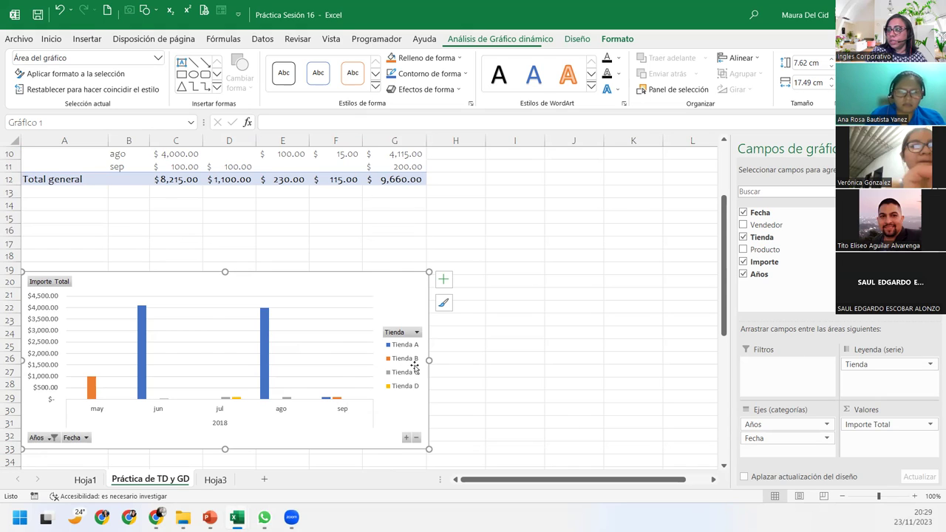
left_click(142, 392)
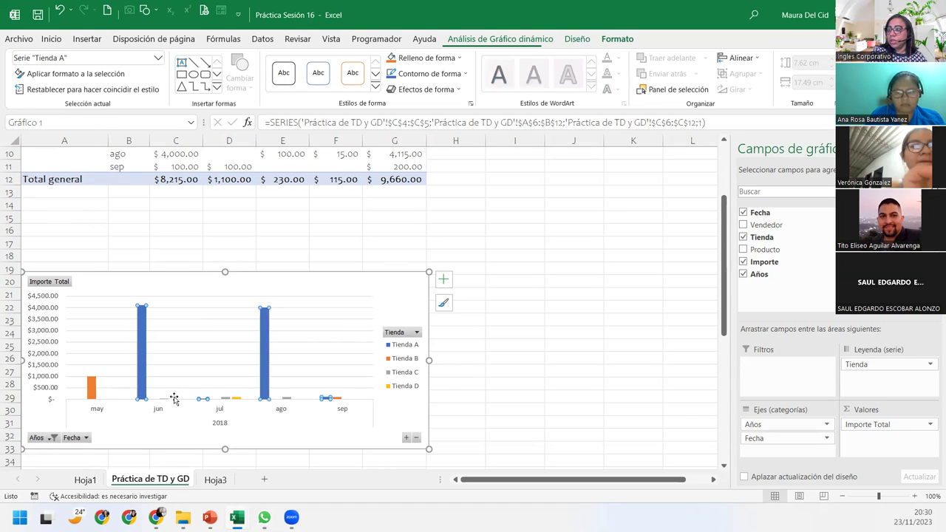
left_click(166, 403)
left_click(165, 398)
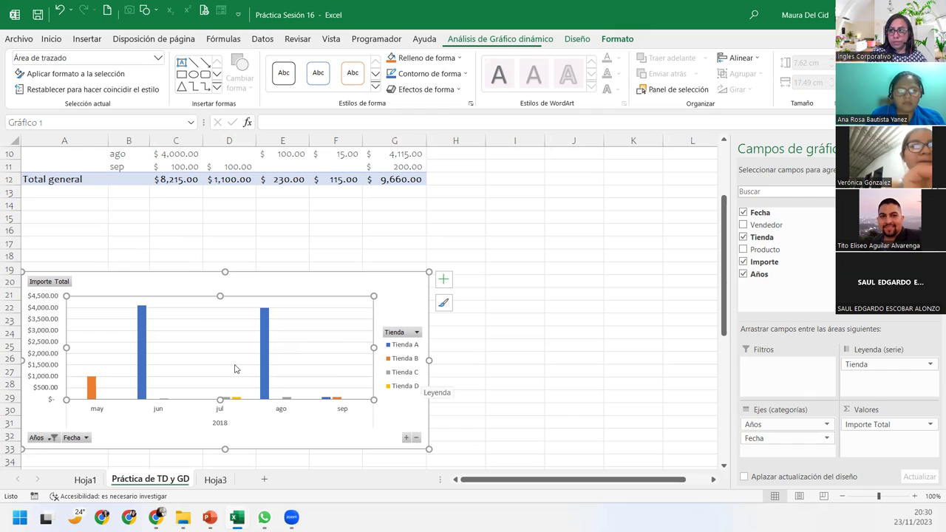
left_click(39, 443)
left_click(51, 438)
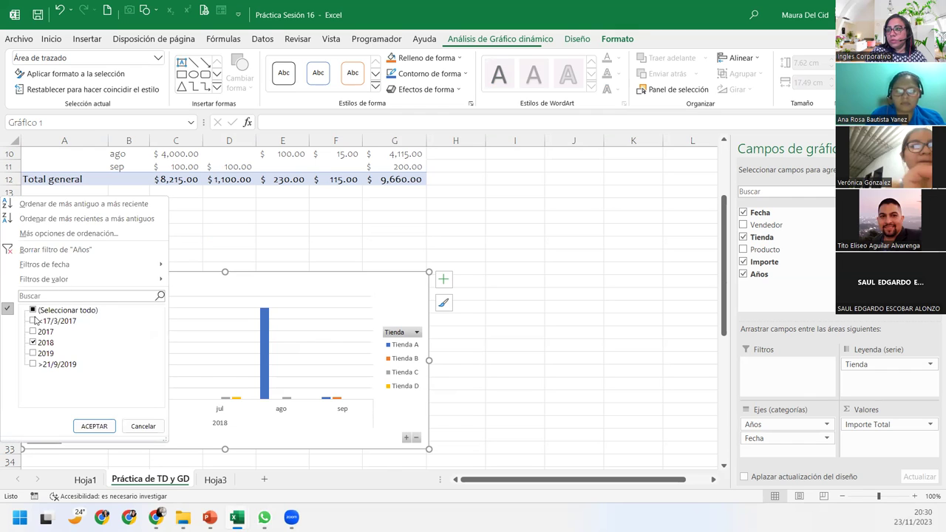
left_click(34, 311)
left_click(94, 427)
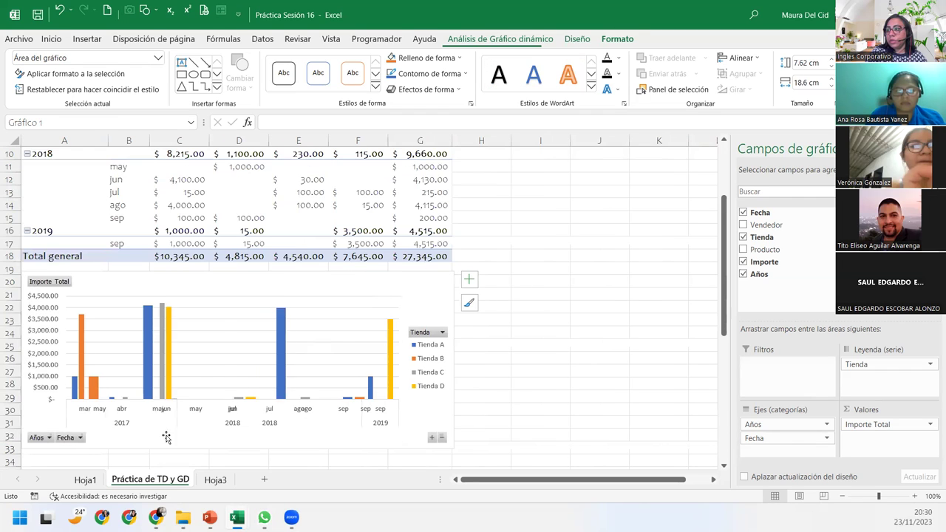
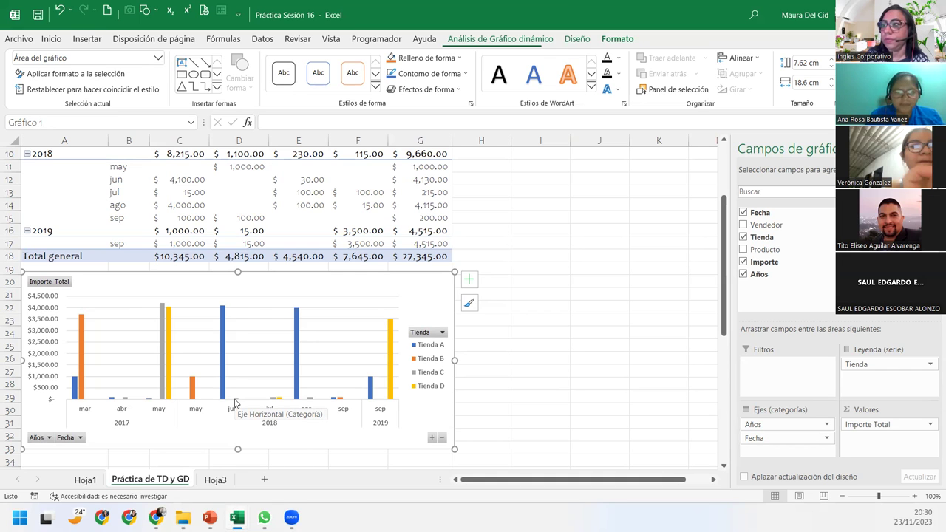
- Filter the chart to Tienda B, then Tiendas B and C, then restore all four stores
left_click(442, 332)
left_click(311, 201)
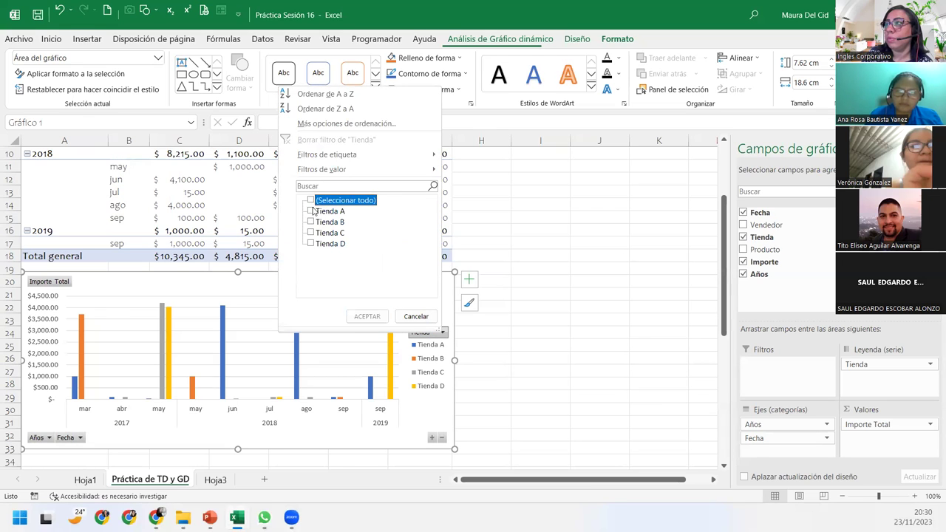
left_click(310, 222)
left_click(366, 316)
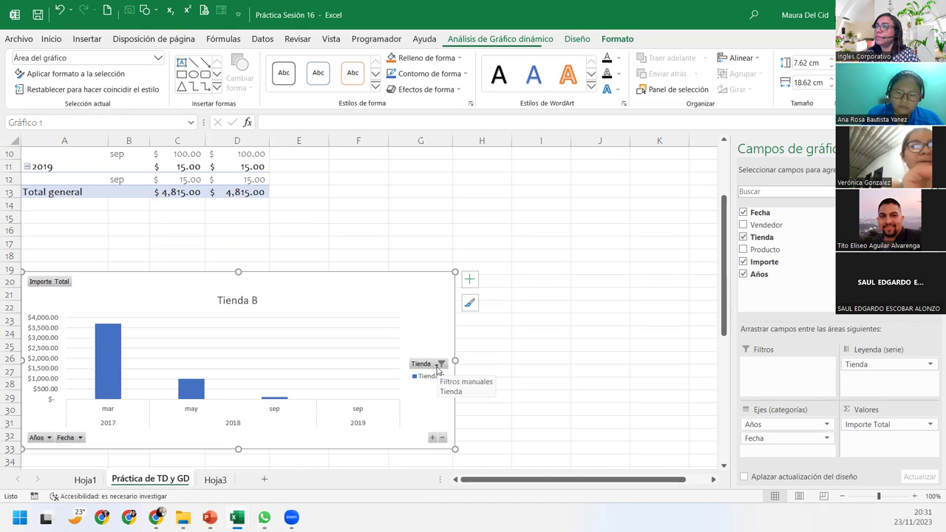
left_click(439, 366)
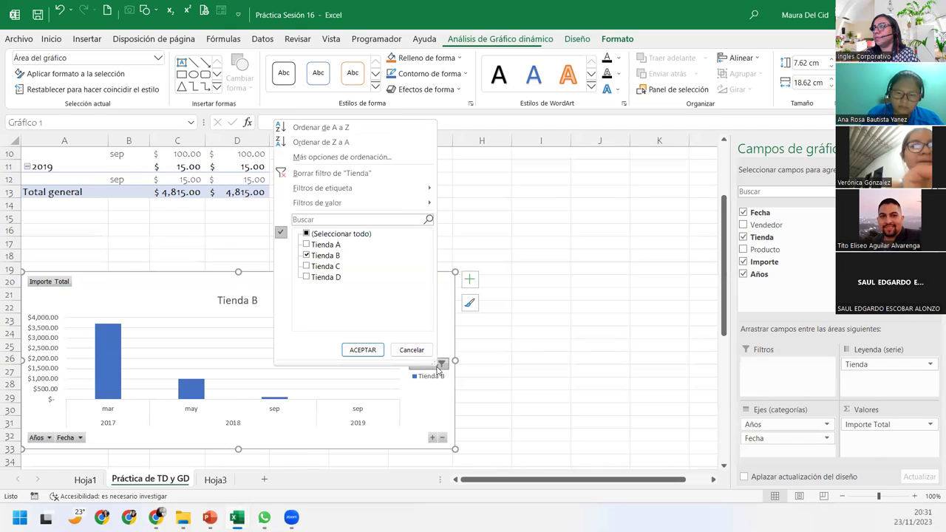
left_click(307, 266)
left_click(363, 349)
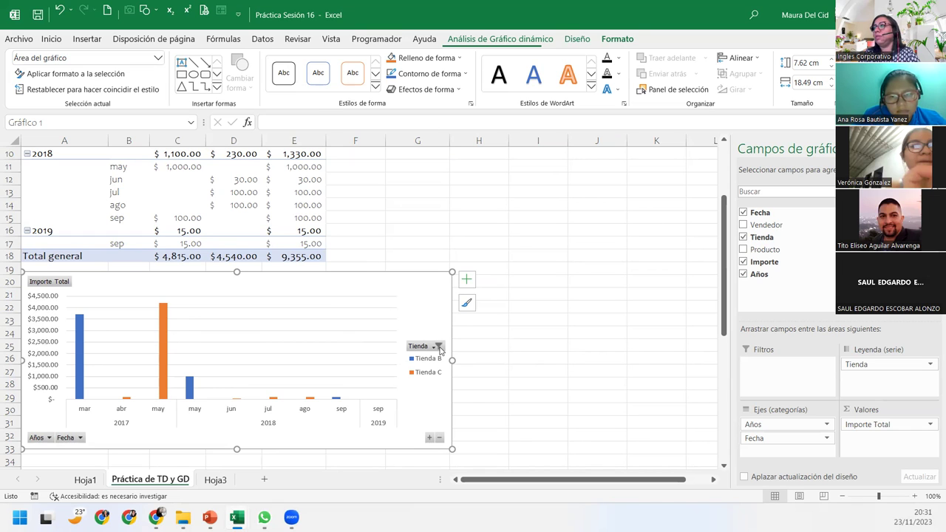
left_click(439, 346)
left_click(308, 215)
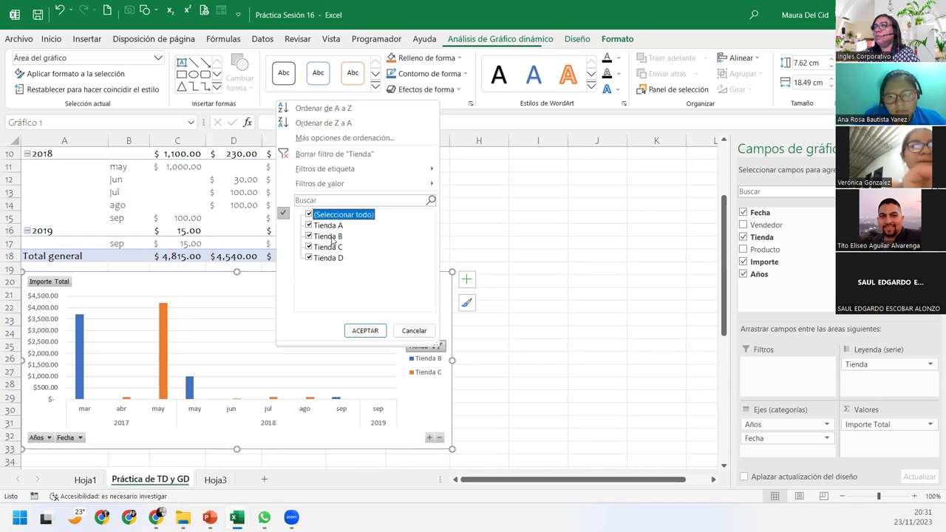
left_click(365, 331)
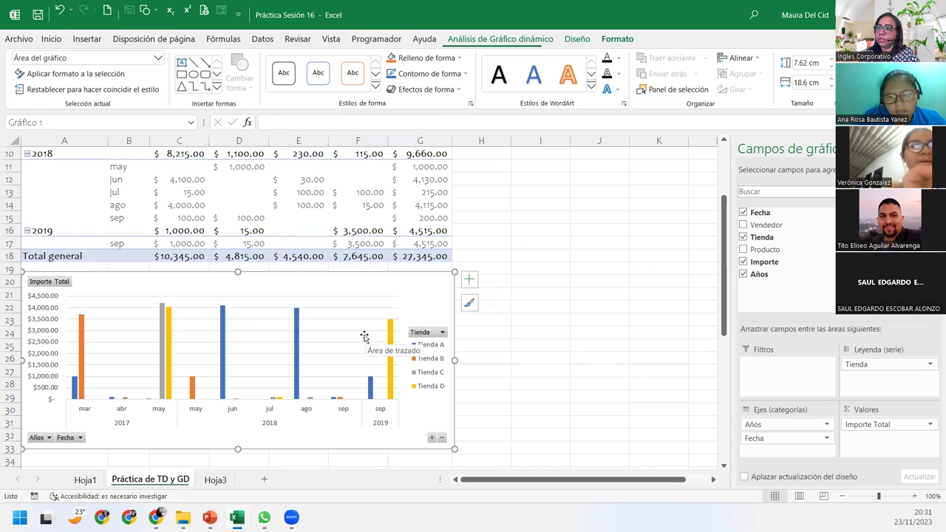
scroll(425, 275, "up", 1)
scroll(414, 285, "up", 2)
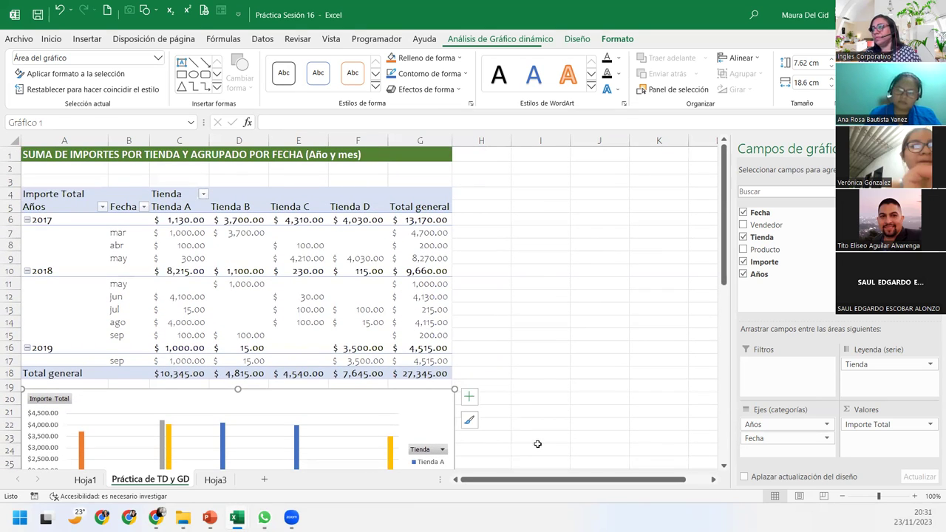
- Add a chart title reading 'Importes por tienda y fecha'
left_click(469, 396)
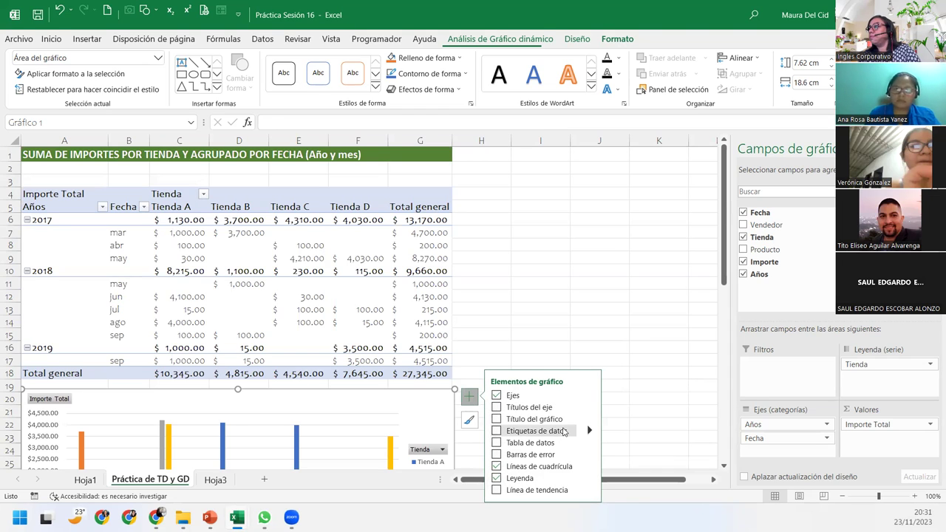
mouse_move(590, 419)
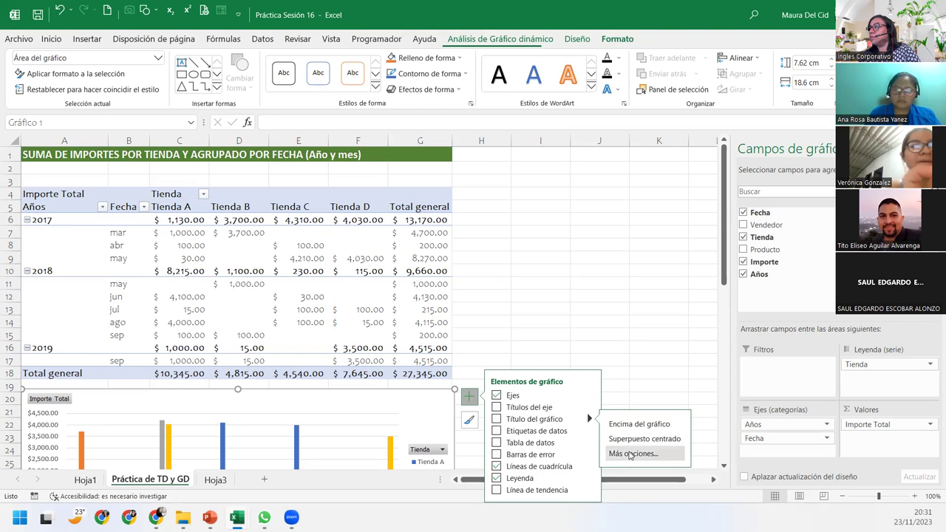
left_click(641, 438)
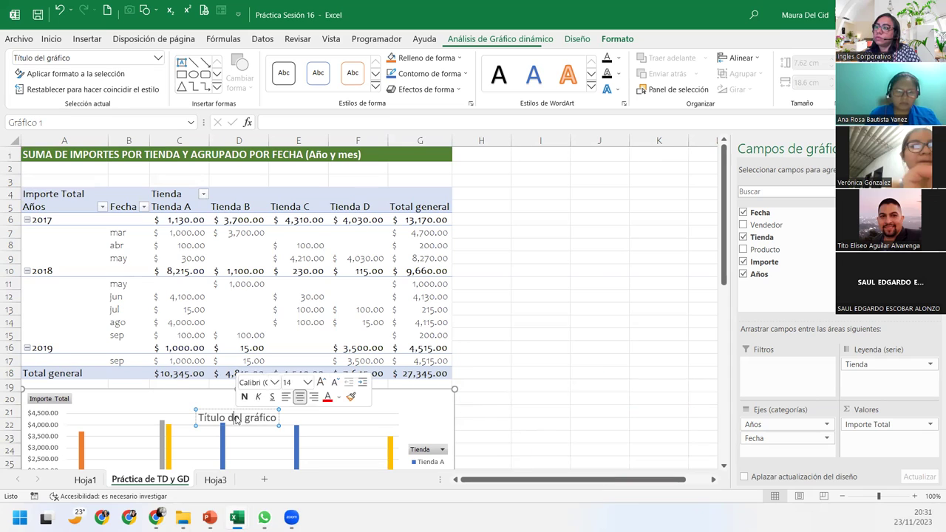
triple_click(236, 419)
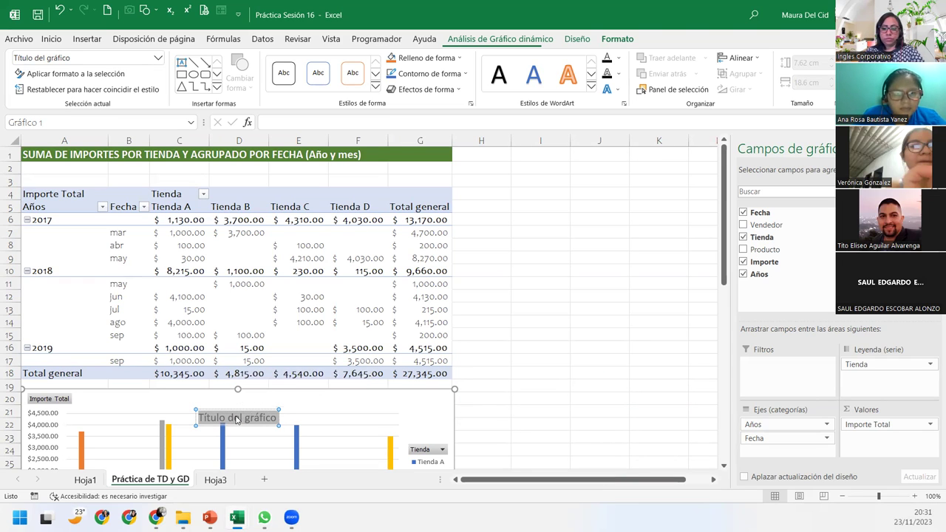
type("IMportes")
key("BackSpace")
key("BackSpace")
key("BackSpace")
key("BackSpace")
key("BackSpace")
type("Importes por tiend")
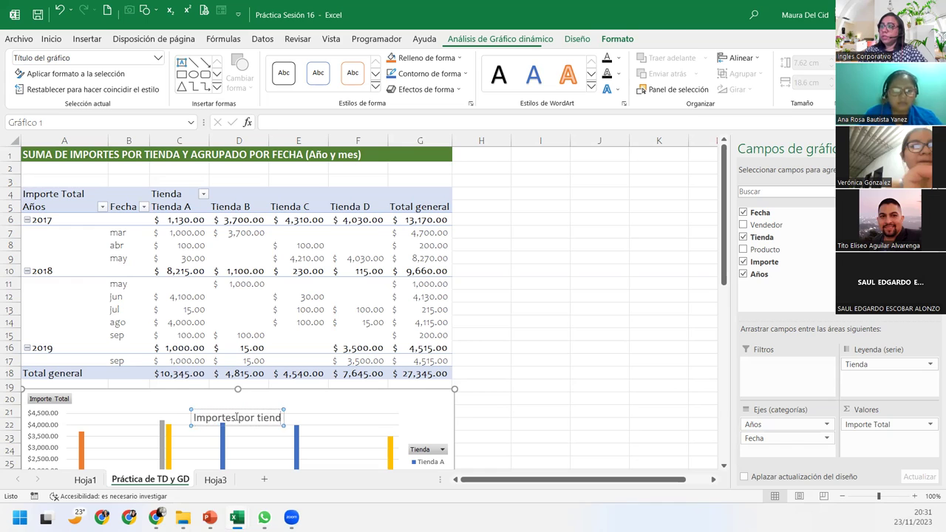
type("a d")
key("BackSpace")
key("BackSpace")
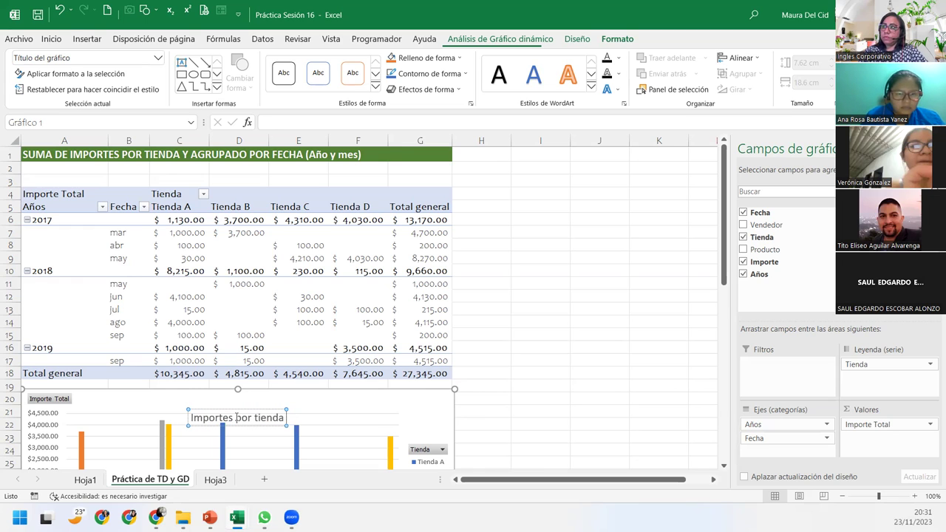
type("a")
key("BackSpace")
key("BackSpace")
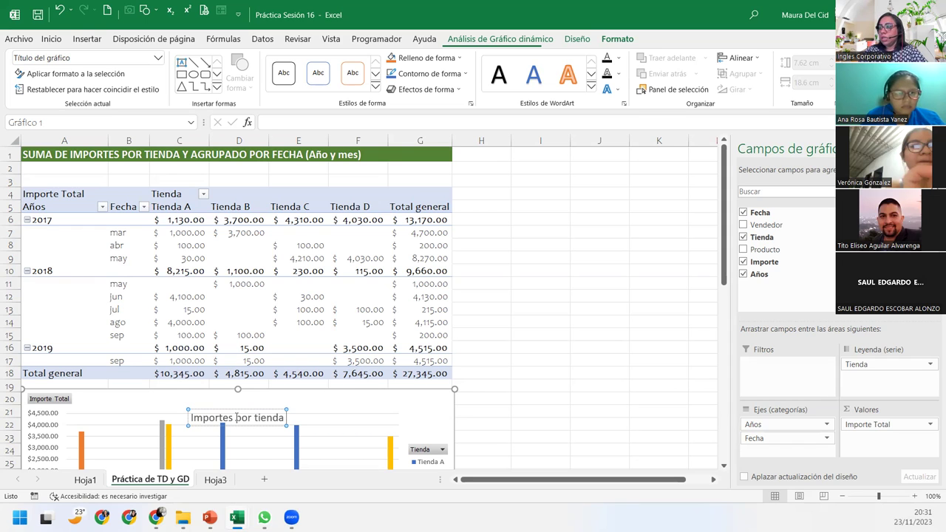
type(" y fecha")
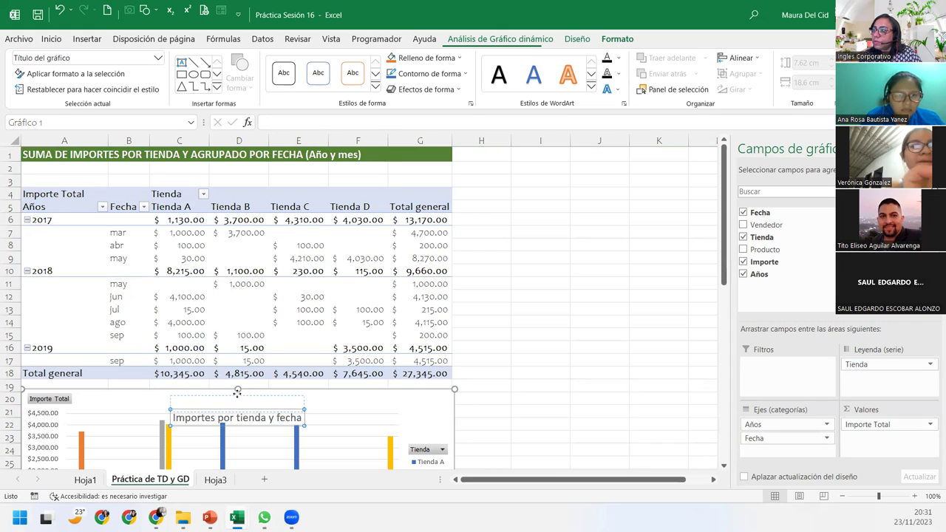
left_click(237, 393)
left_click_drag(226, 397, 226, 395)
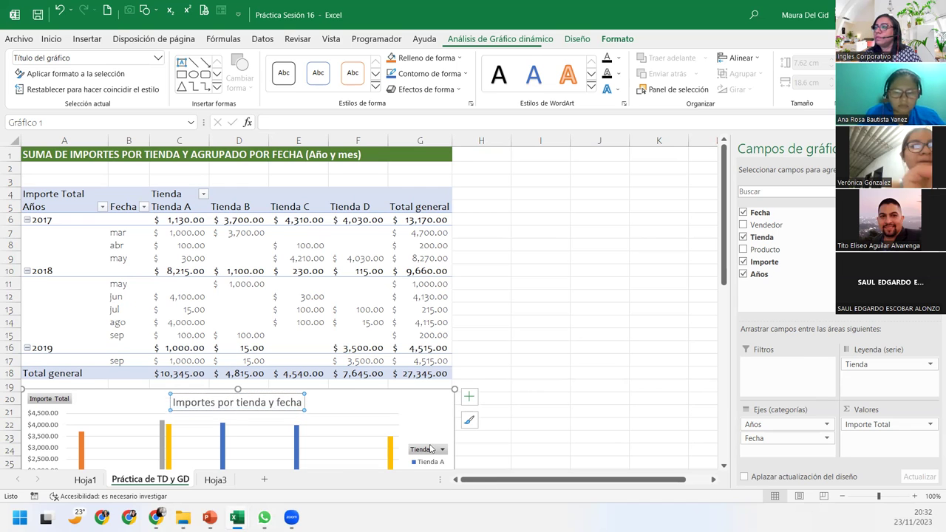
scroll(332, 353, "down", 4)
scroll(332, 352, "down", 1)
scroll(328, 348, "up", 5)
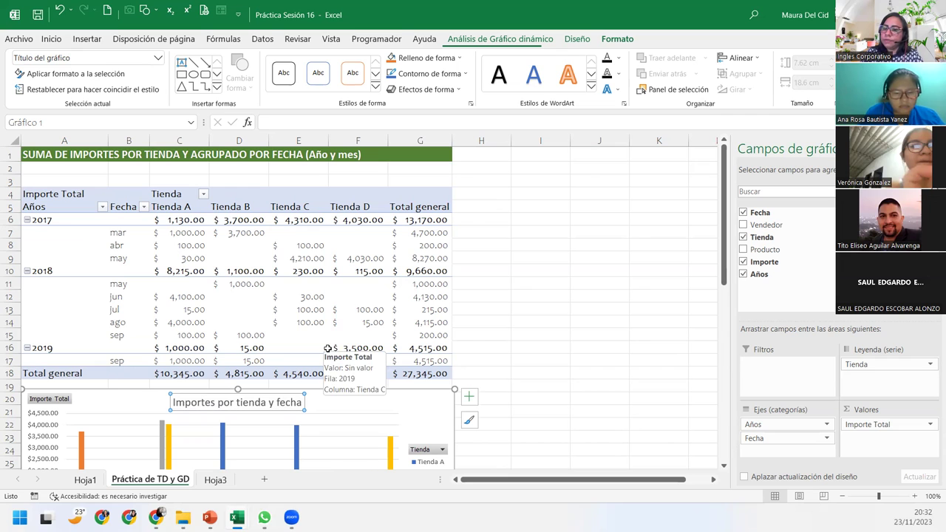
left_click(86, 480)
left_click(114, 310)
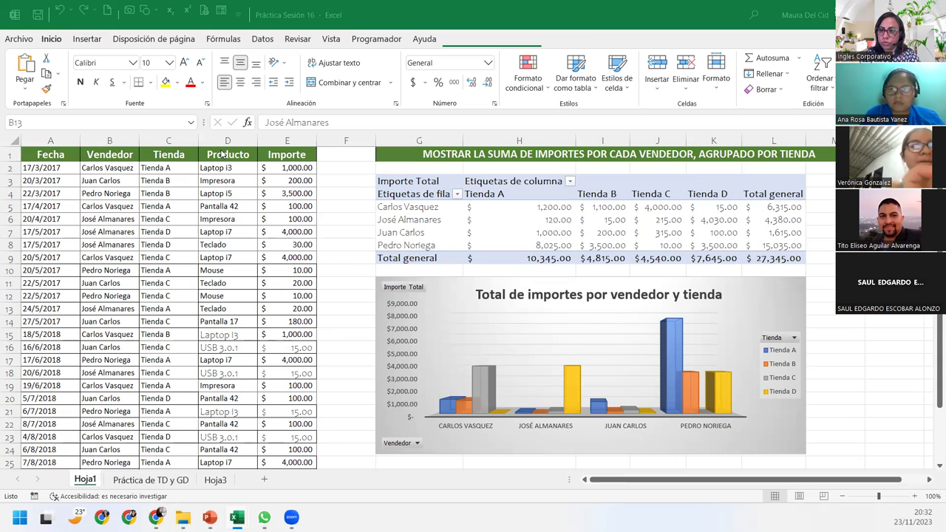
left_click(277, 144)
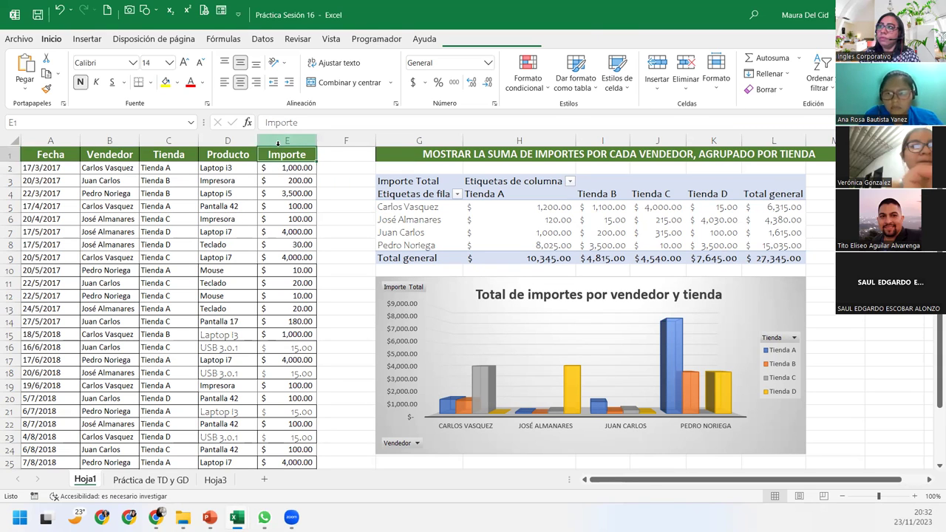
left_click(231, 140)
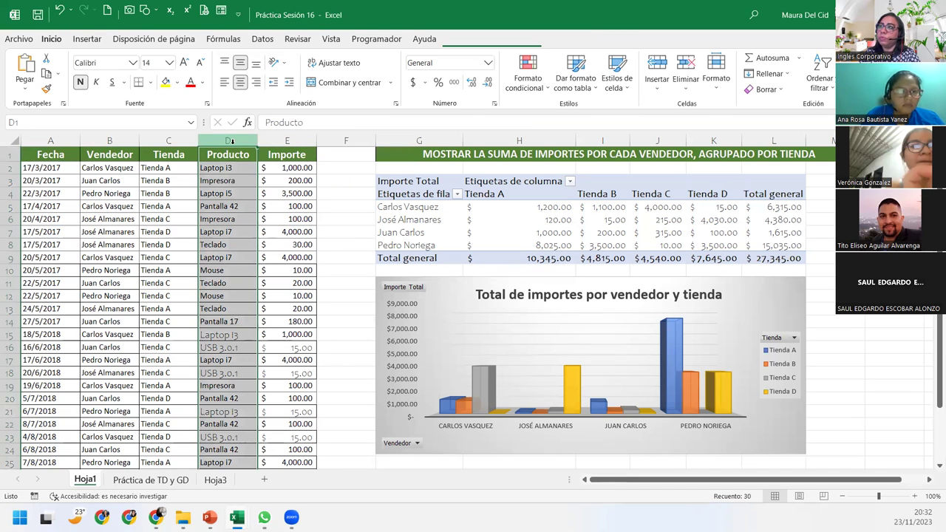
left_click(229, 207)
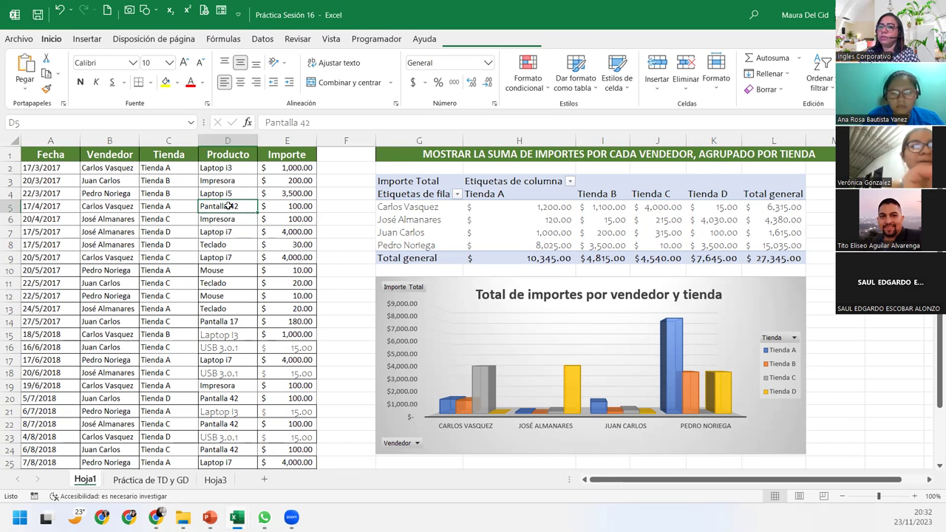
left_click(153, 480)
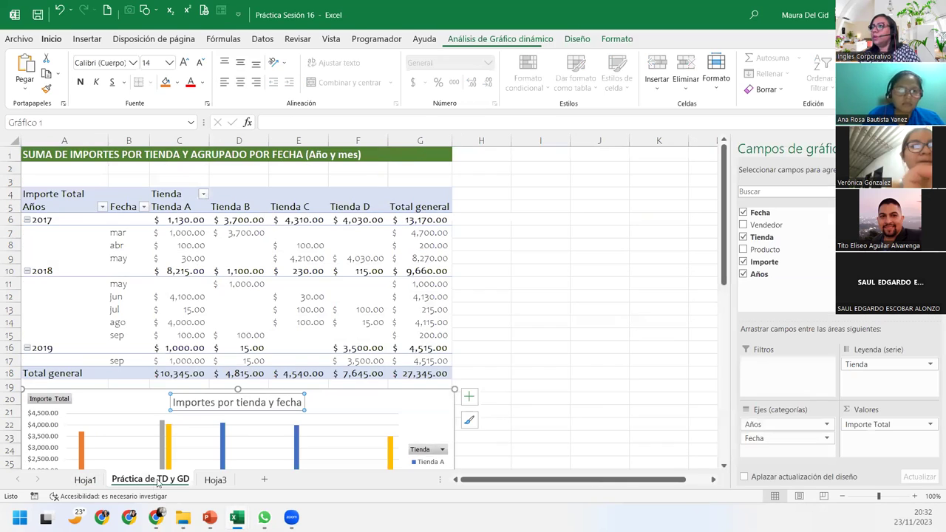
scroll(323, 344, "down", 6)
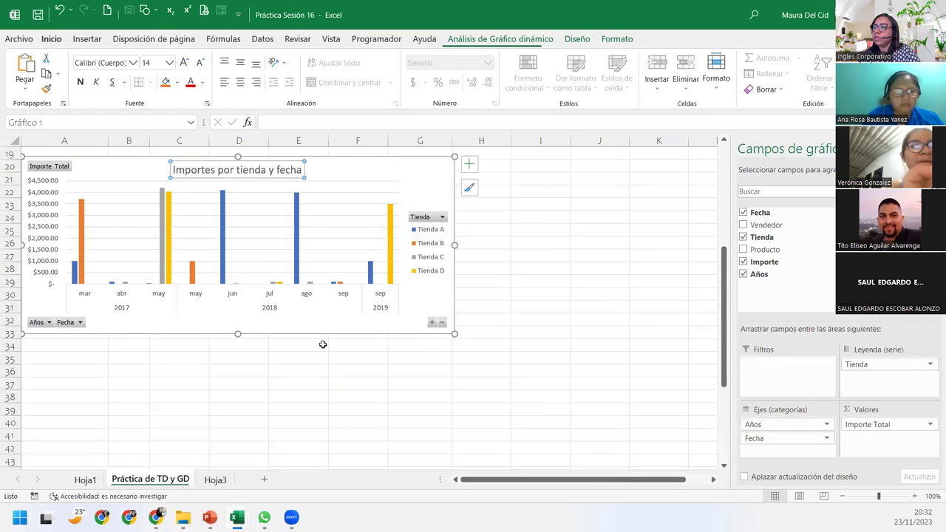
scroll(323, 344, "down", 2)
left_click(34, 345)
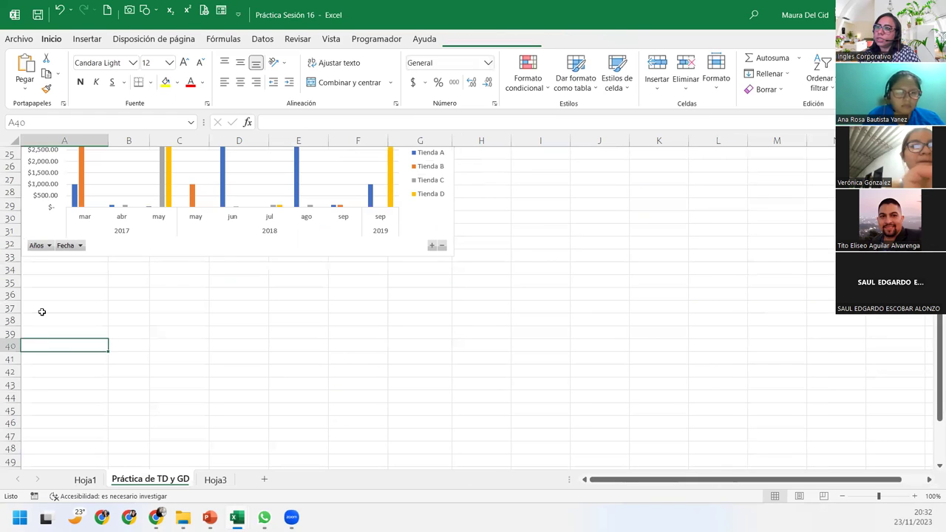
left_click(44, 297)
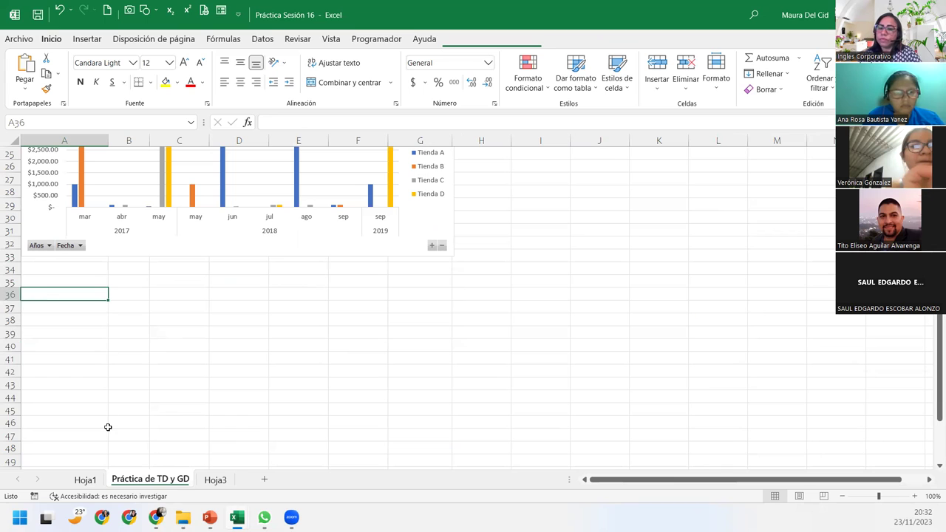
scroll(108, 427, "up", 2)
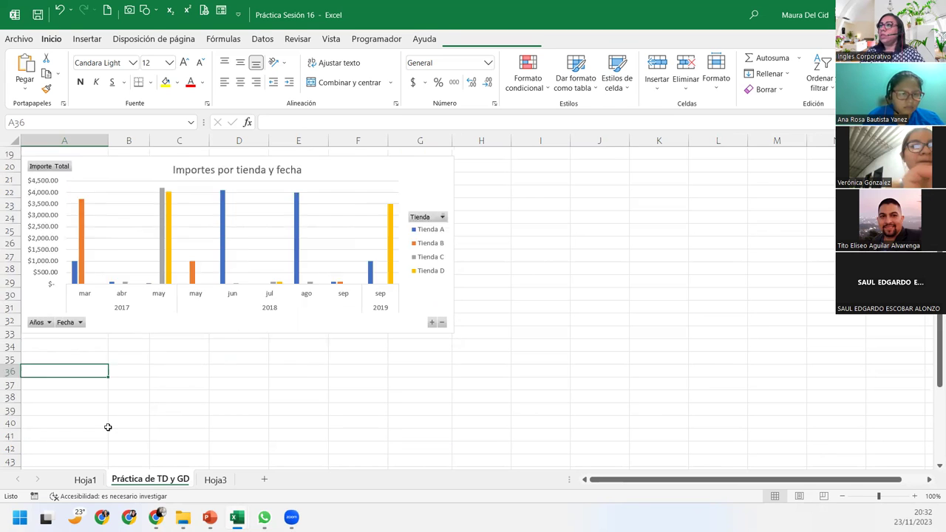
scroll(108, 427, "up", 6)
- Copy the green A1 title bar into cell A36
left_click(55, 155)
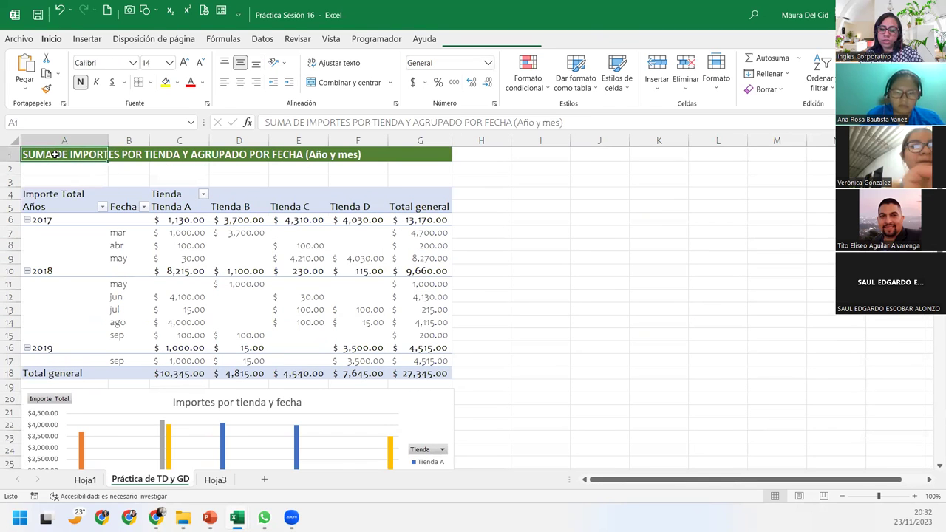
key("ctrl+c")
scroll(69, 207, "down", 4)
scroll(69, 211, "down", 1)
scroll(70, 214, "down", 2)
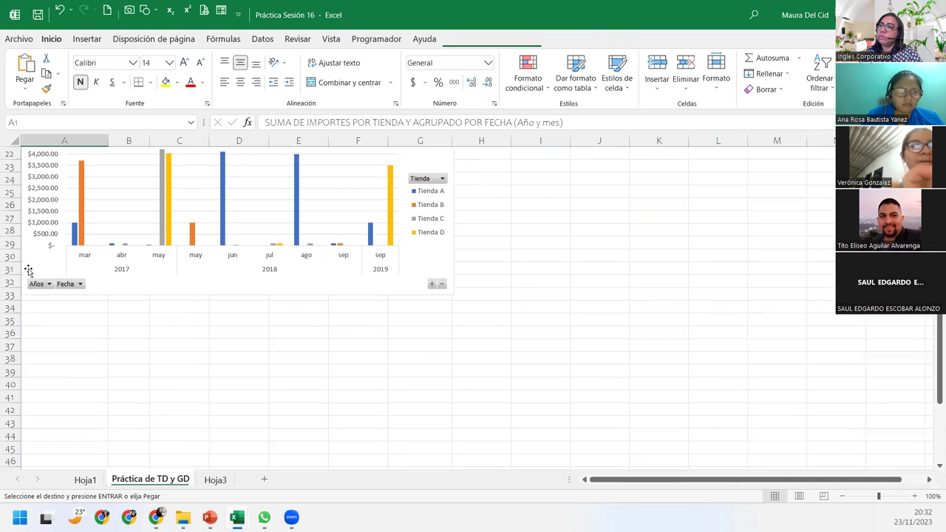
left_click(53, 332)
key("Return")
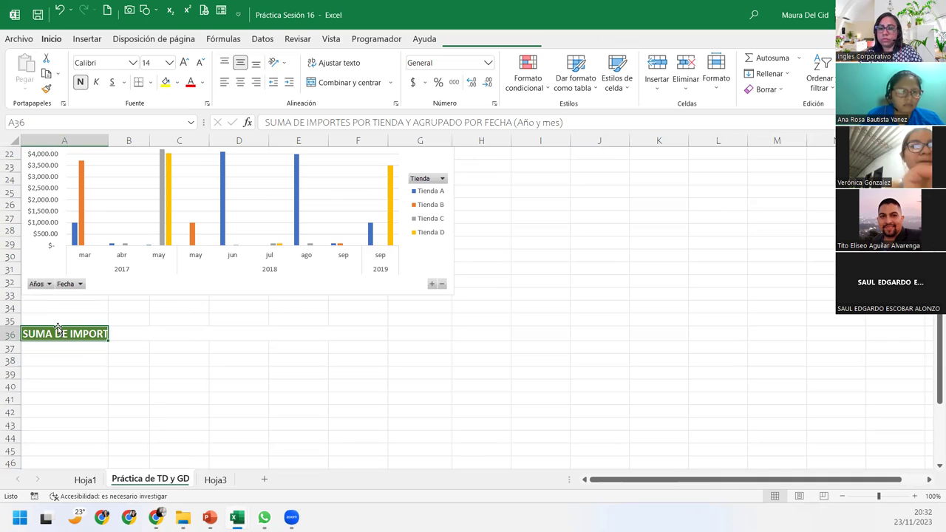
- Retype A36 as 'PROMEDIO DE IMPORTE POR PRODUCTO', merge it across A36:G36 and left-align it
type("PROMEDIO DE IMPORTE POR PR")
key("BackSpace")
type("RODCUTO")
key("BackSpace")
key("BackSpace")
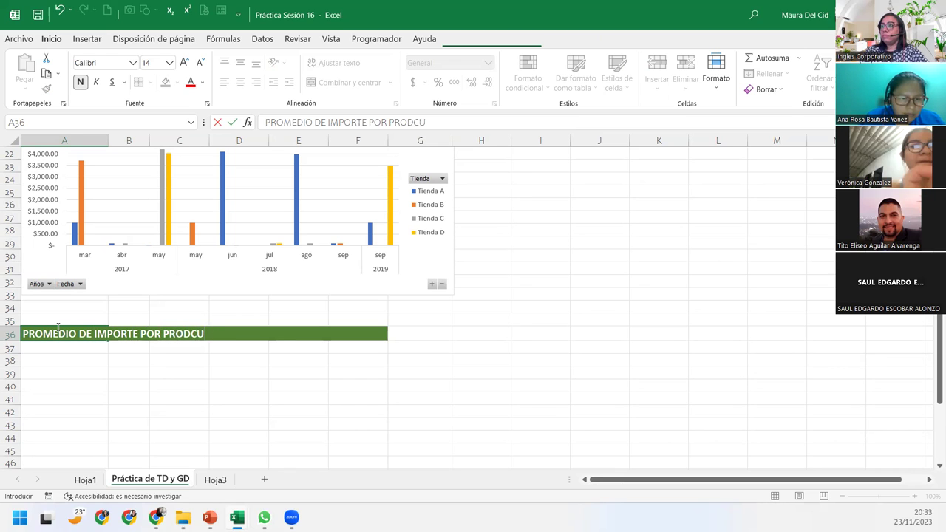
type("UCTO")
key("Return")
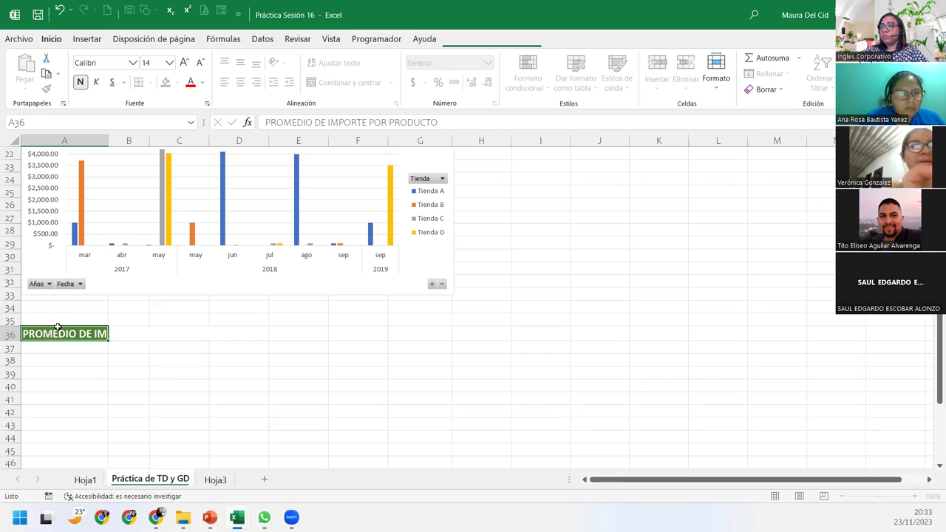
left_click_drag(58, 327, 437, 332)
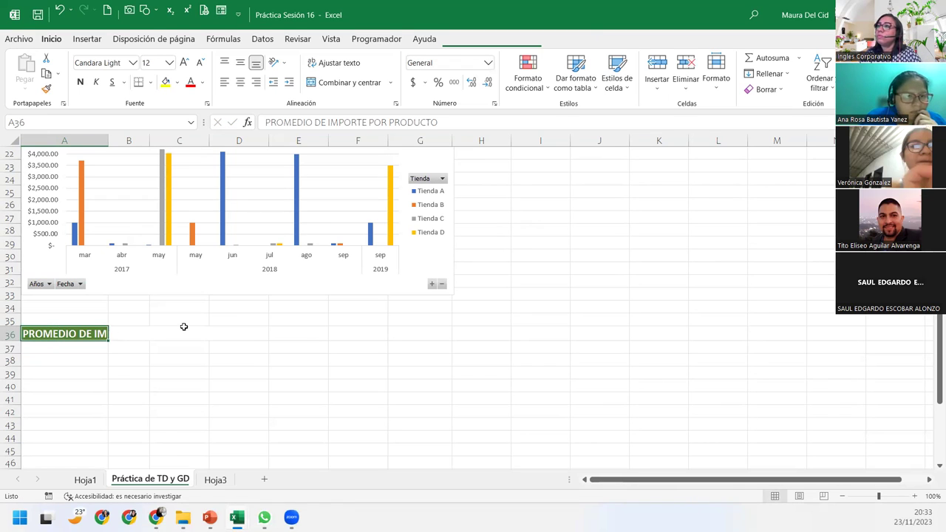
left_click(348, 82)
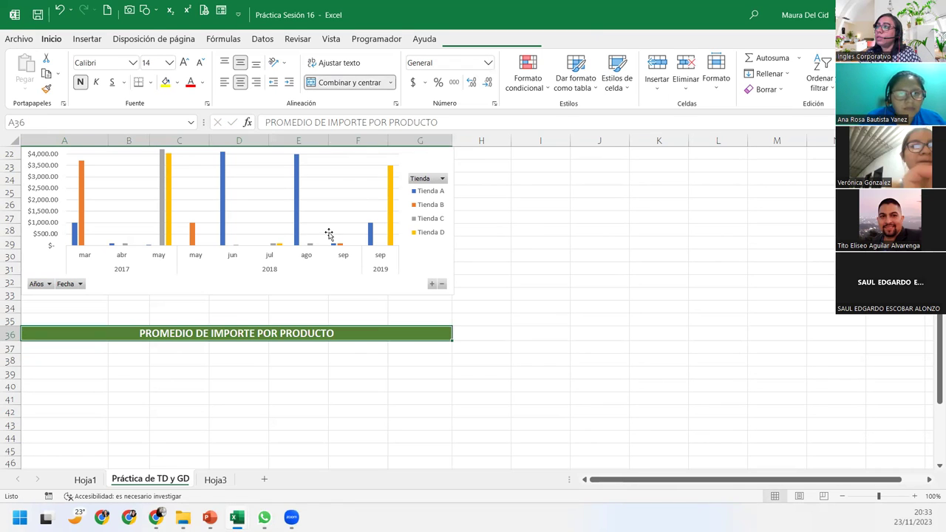
left_click(226, 82)
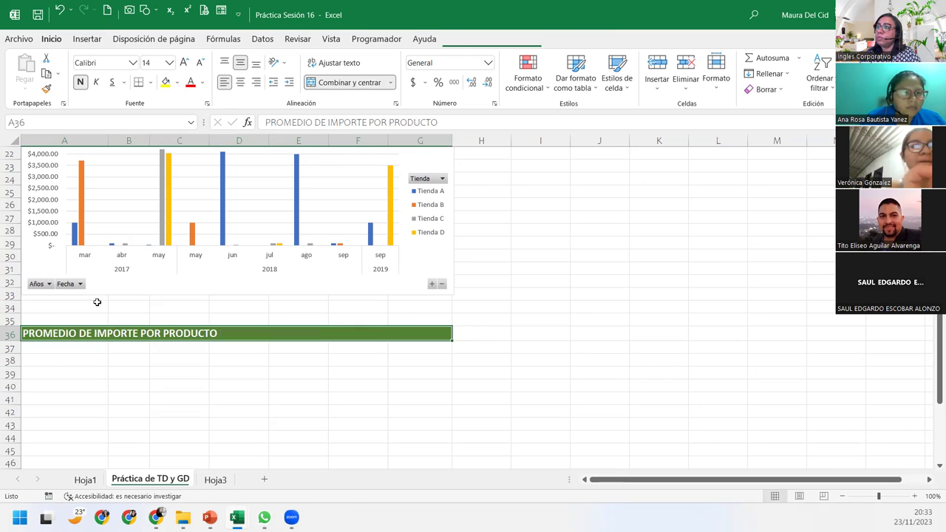
left_click(45, 357)
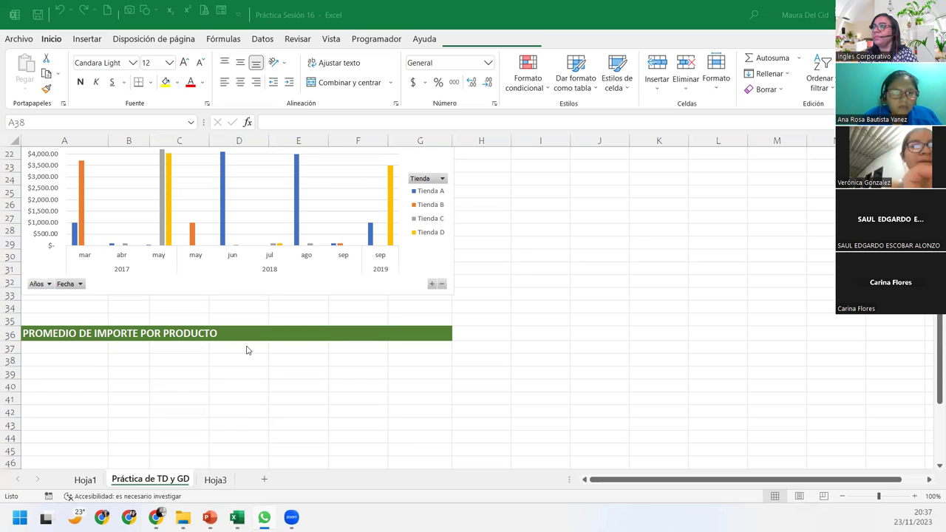
left_click(74, 358)
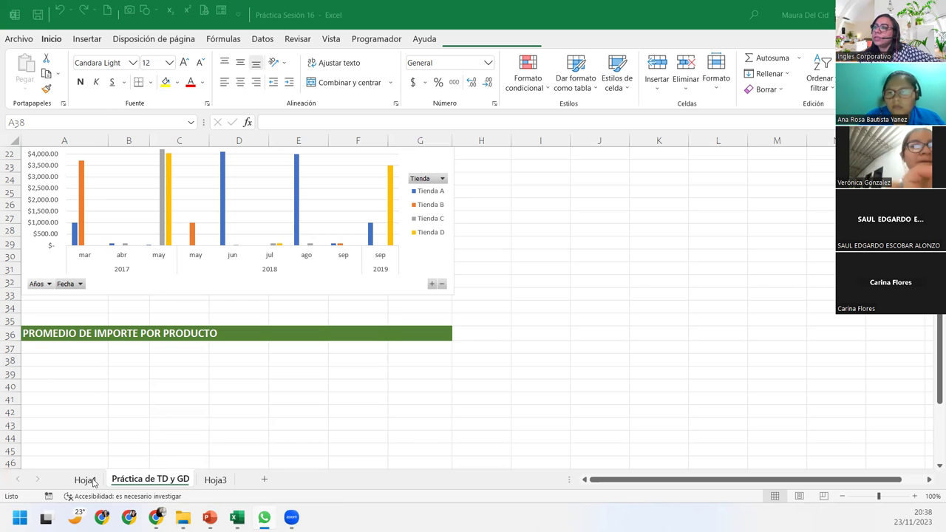
- Insert a pivot table from the Hoja1 data at 'Práctica de TD y GD'!A40
left_click(85, 479)
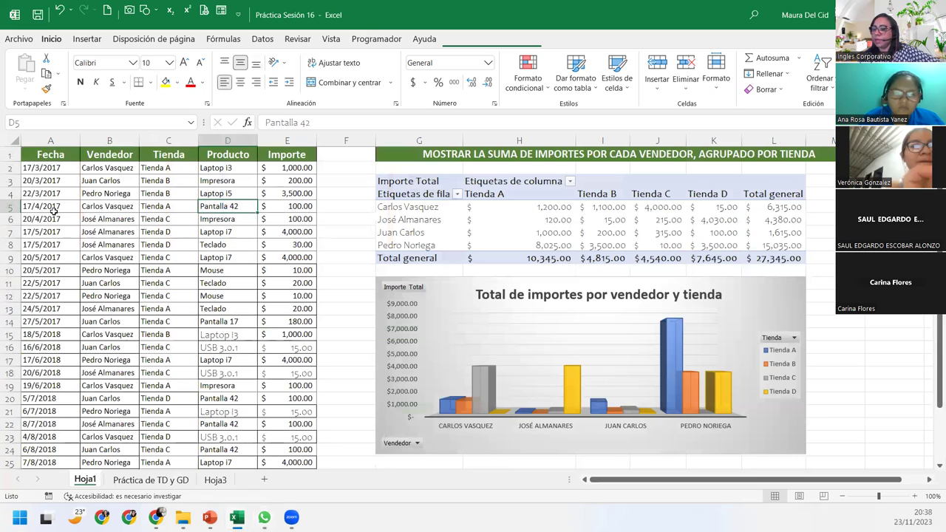
left_click(54, 212)
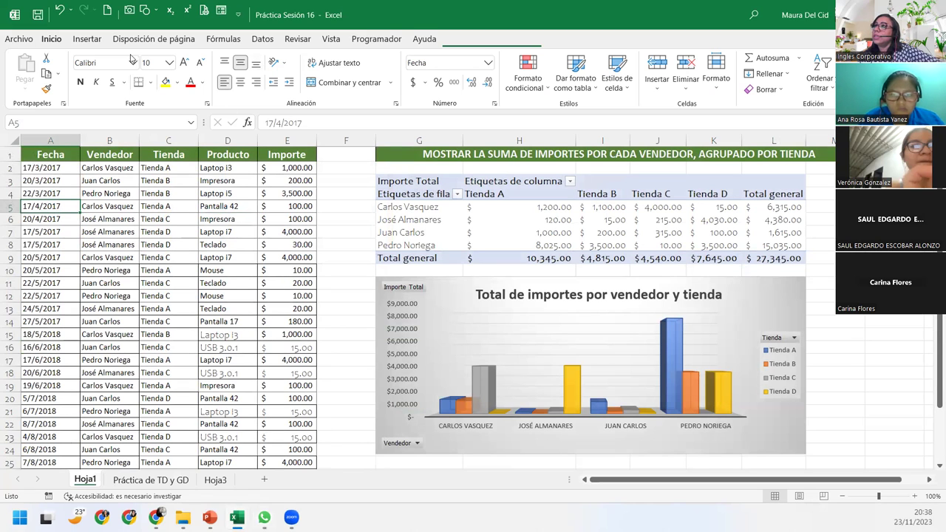
left_click(86, 40)
left_click(28, 70)
left_click(191, 389)
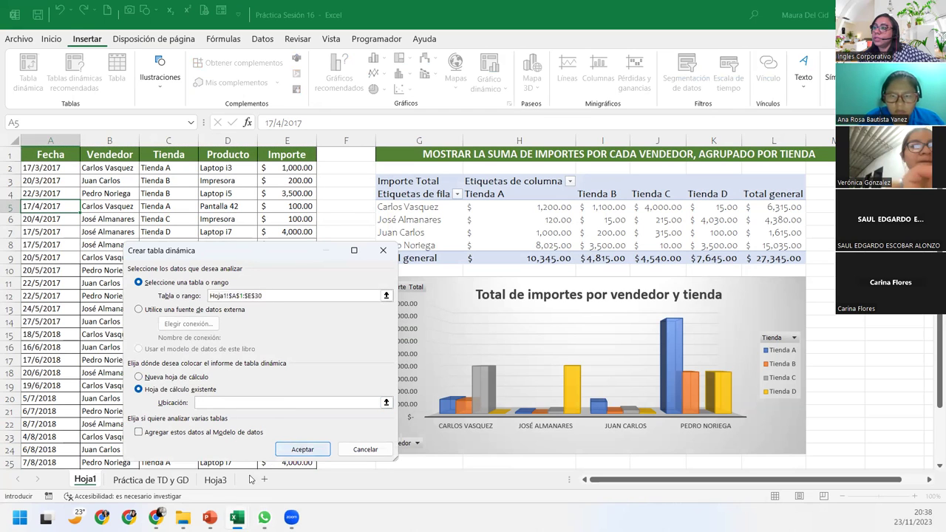
left_click(169, 481)
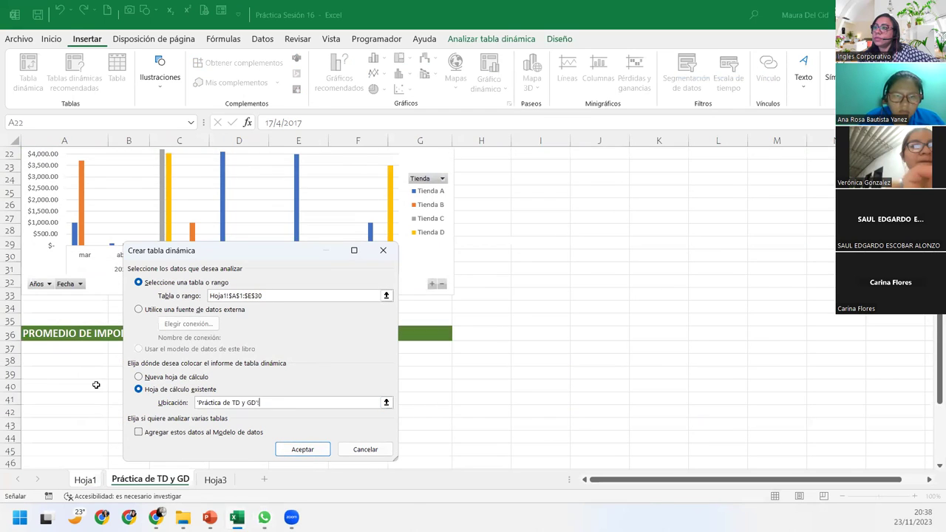
left_click(38, 389)
left_click(300, 446)
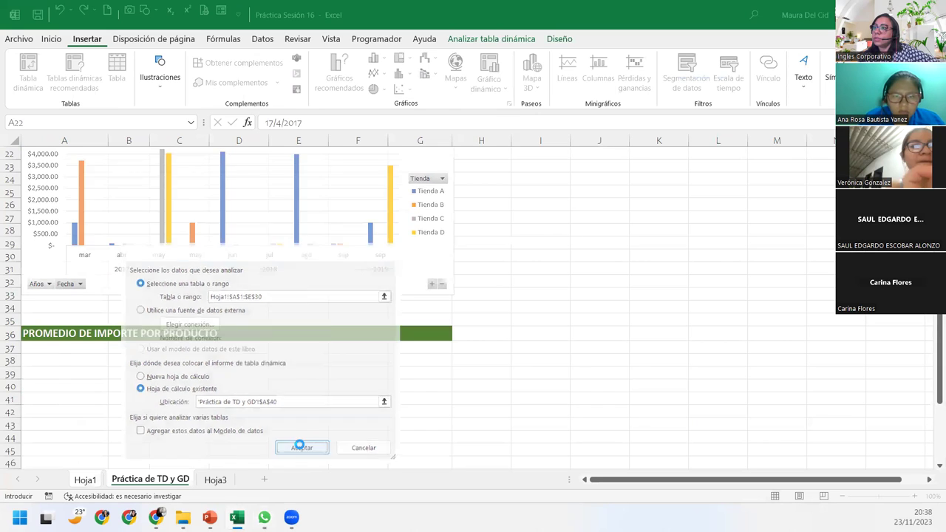
scroll(275, 400, "down", 4)
scroll(275, 400, "down", 1)
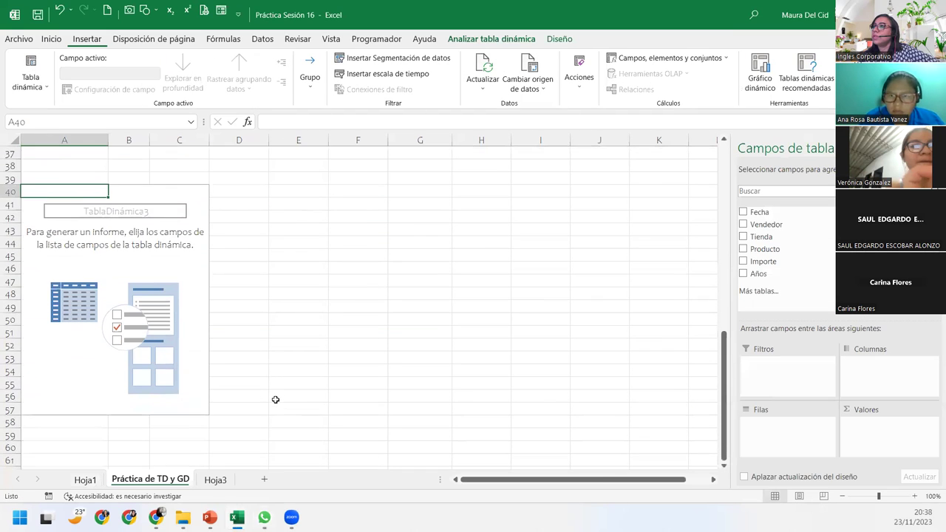
- Put Producto in Filas and Importe in Valores, giving Suma de Importe per product totalling 27345
scroll(275, 400, "up", 1)
scroll(275, 400, "down", 1)
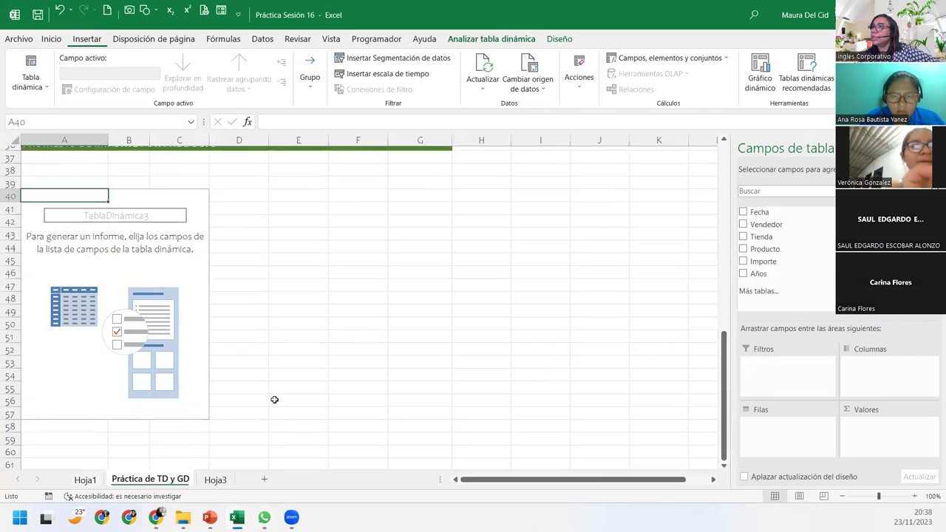
left_click_drag(769, 250, 788, 417)
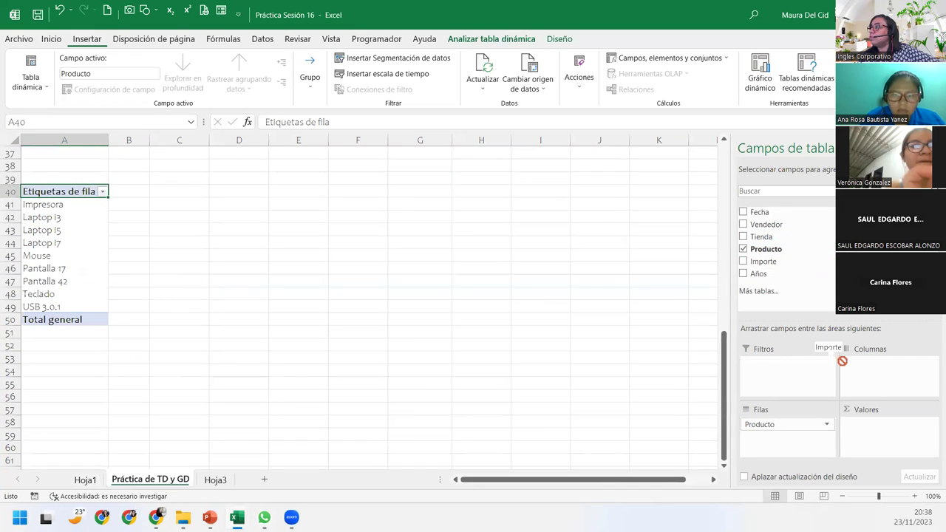
left_click_drag(761, 263, 865, 426)
left_click(928, 424)
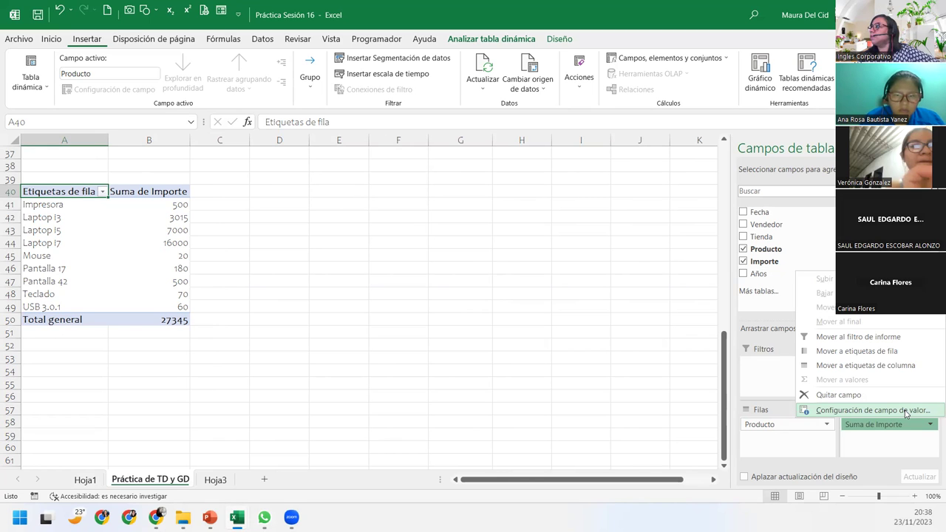
- Summarise Importe as Promedio in Contabilidad format with the $ Español (El Salvador) symbol
left_click(905, 411)
left_click(167, 380)
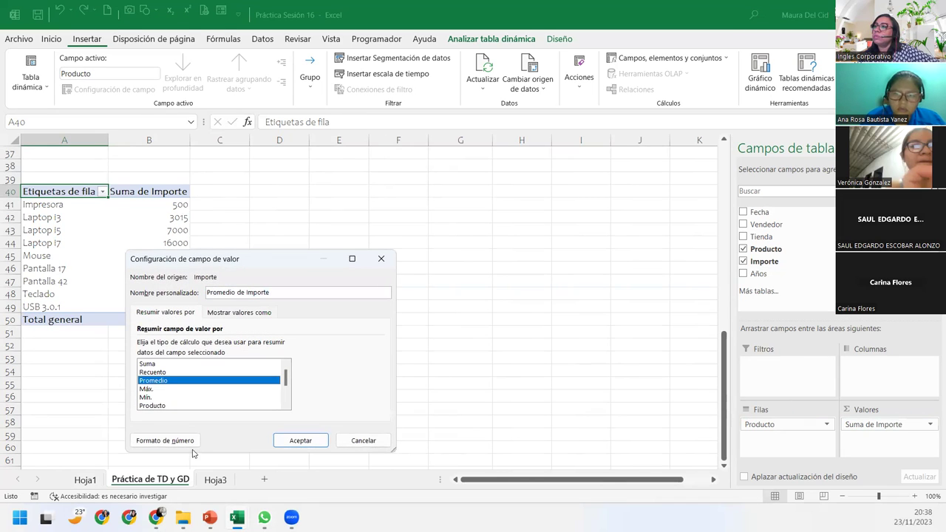
left_click(171, 442)
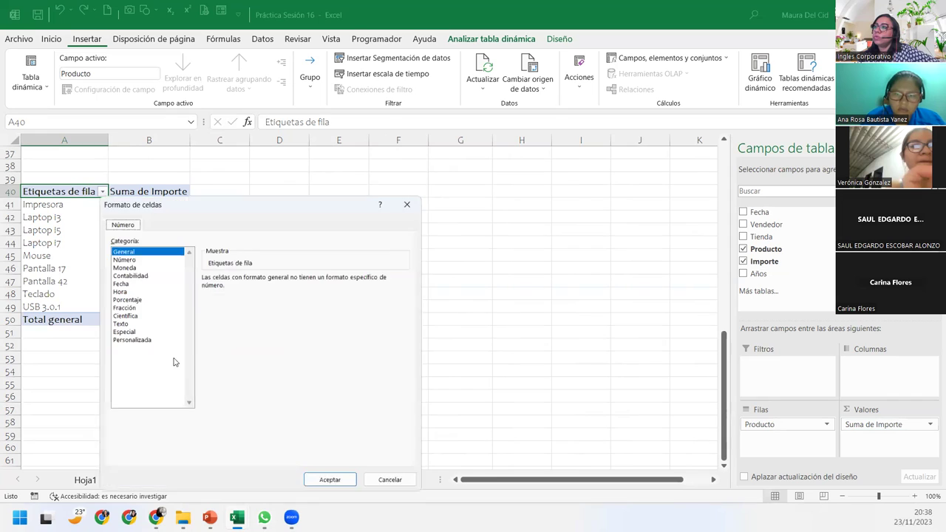
left_click(126, 273)
left_click(300, 292)
scroll(305, 362, "down", 1)
scroll(306, 362, "down", 1)
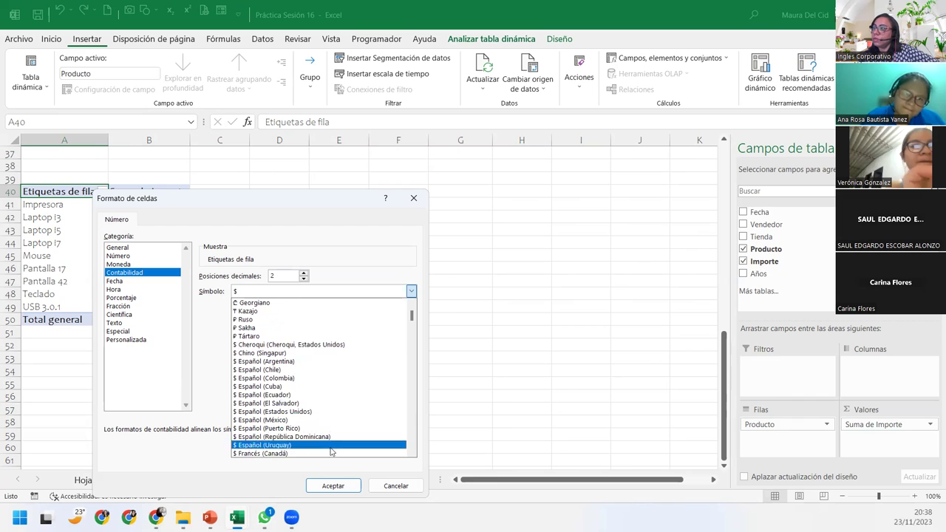
left_click(336, 402)
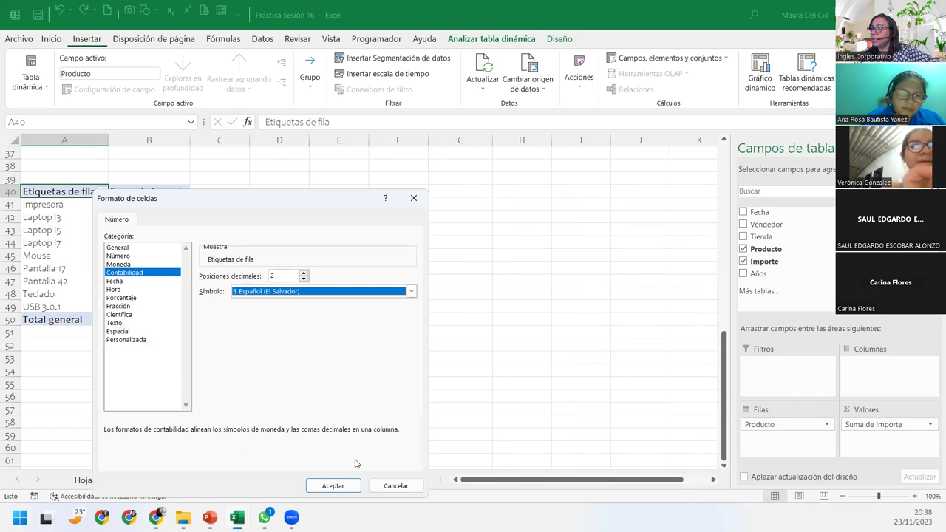
left_click(332, 485)
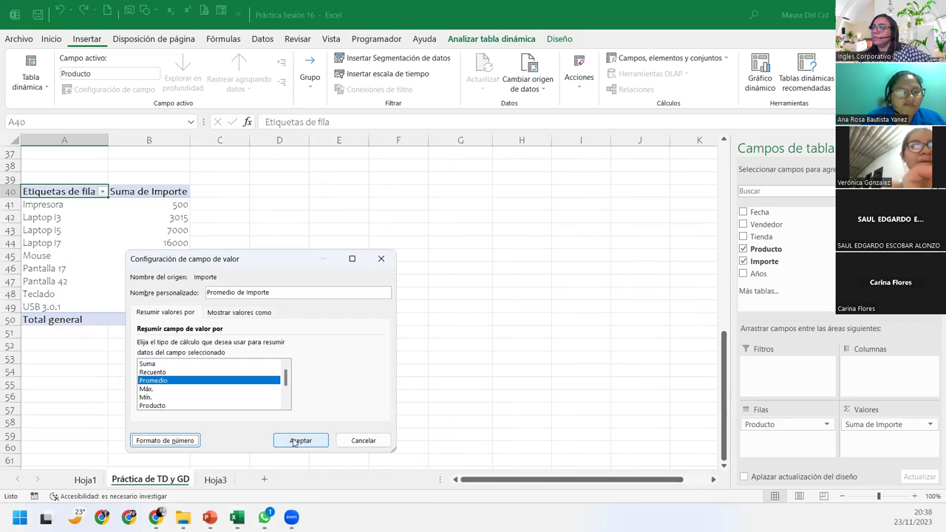
left_click(294, 442)
left_click(137, 245)
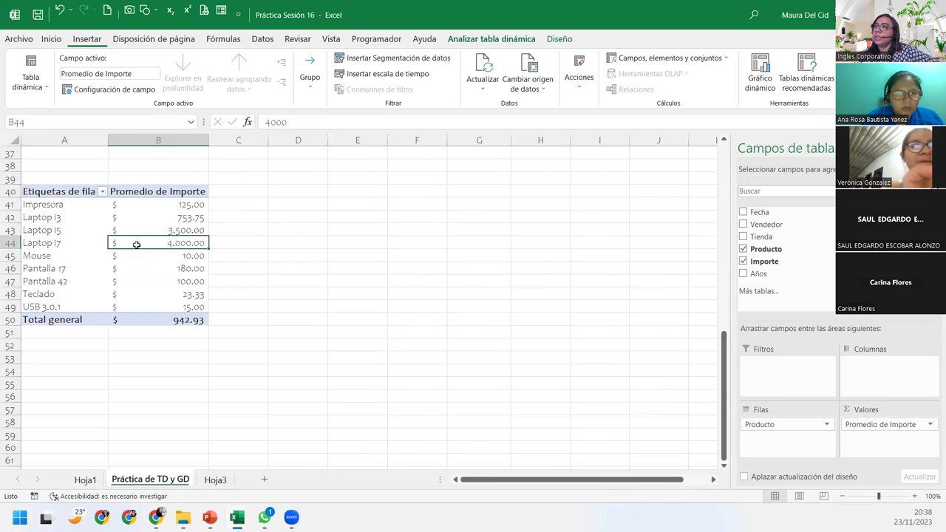
- Insert a Circular 3D pivot chart of Promedio de Importe by product
left_click(76, 230)
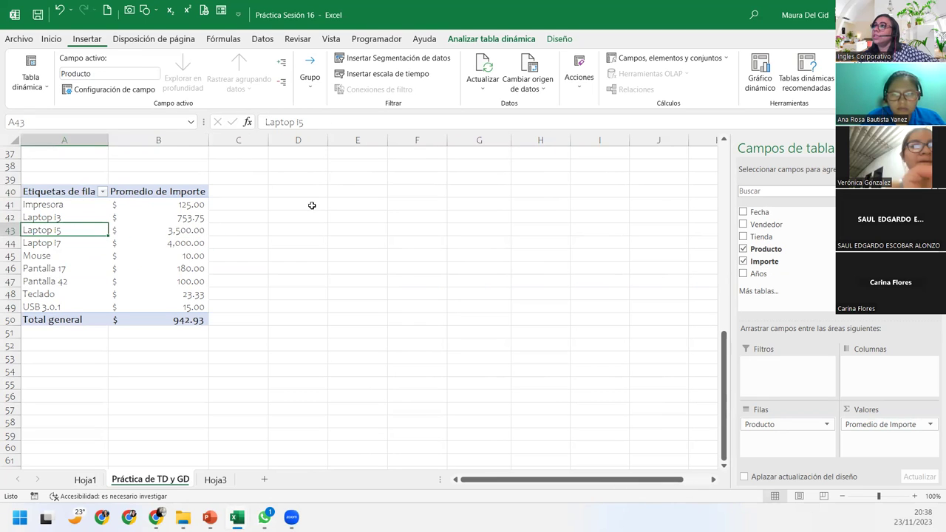
left_click(760, 74)
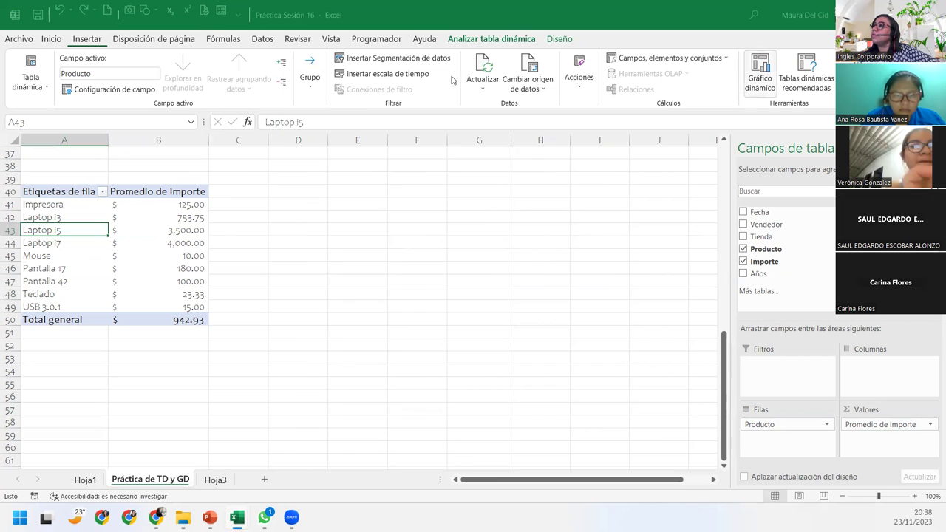
left_click(310, 168)
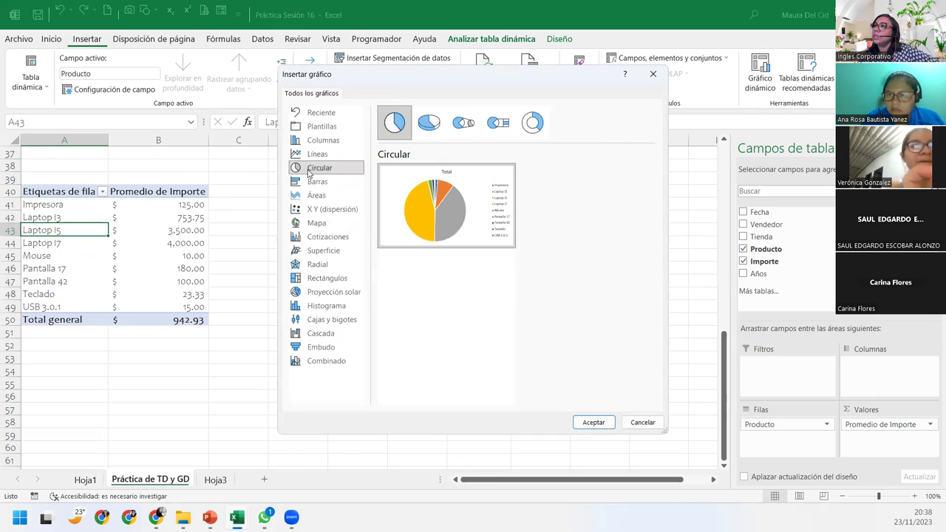
left_click(428, 123)
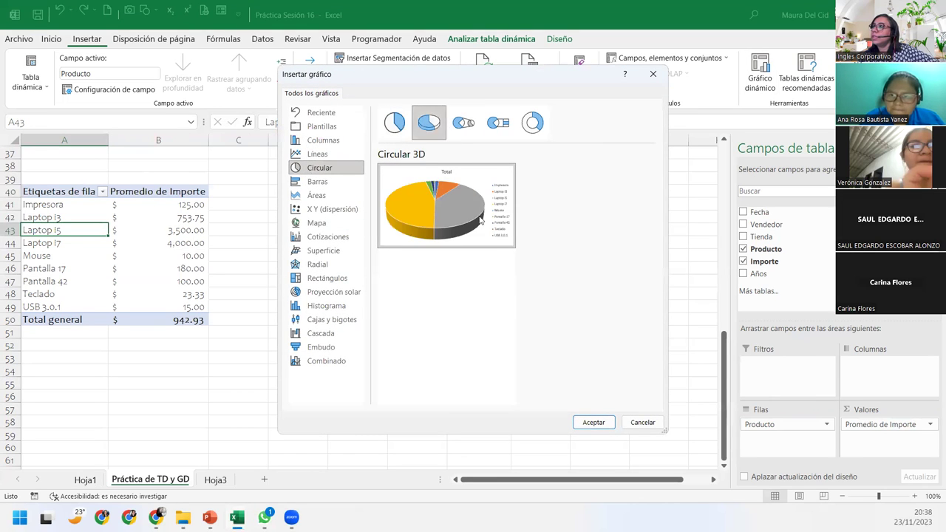
left_click(593, 423)
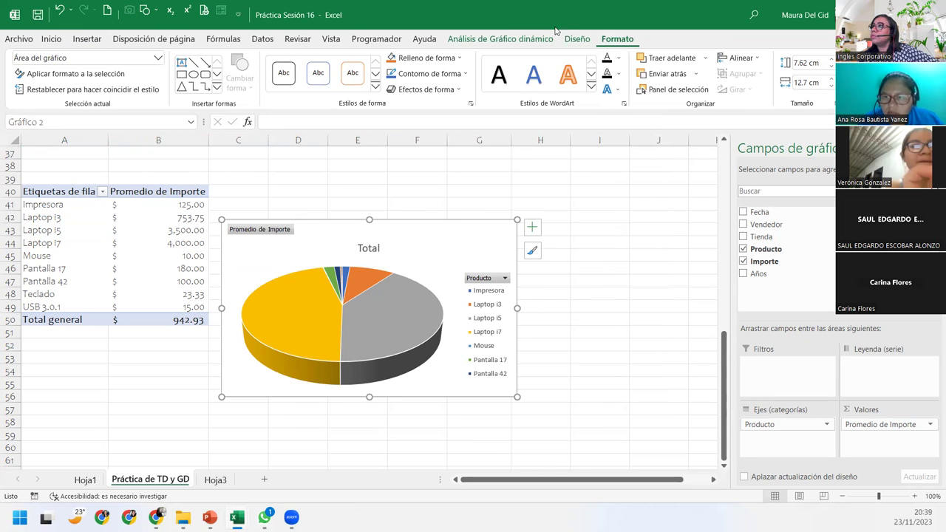
- Apply the last chart style and drag the Pantalla 17, Laptop i3, Impresora and Mouse labels apart
left_click(580, 38)
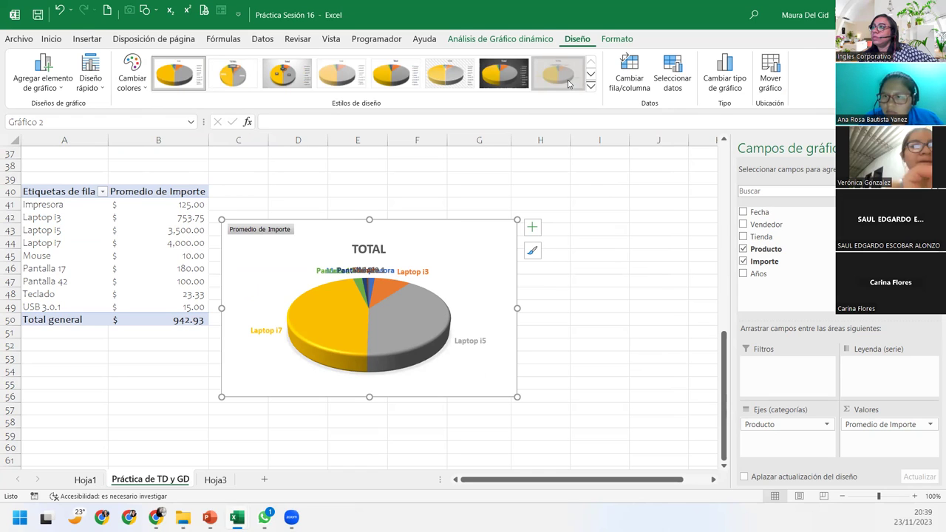
left_click(569, 84)
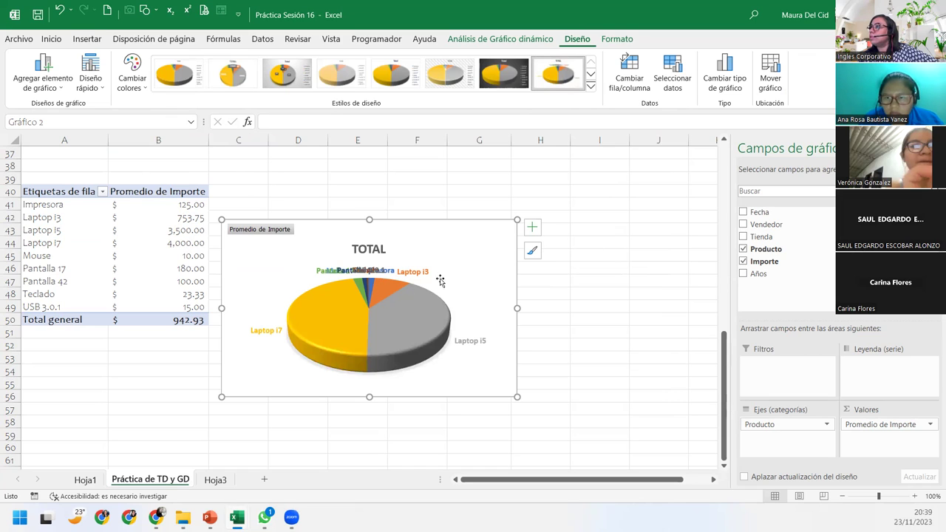
left_click(322, 272)
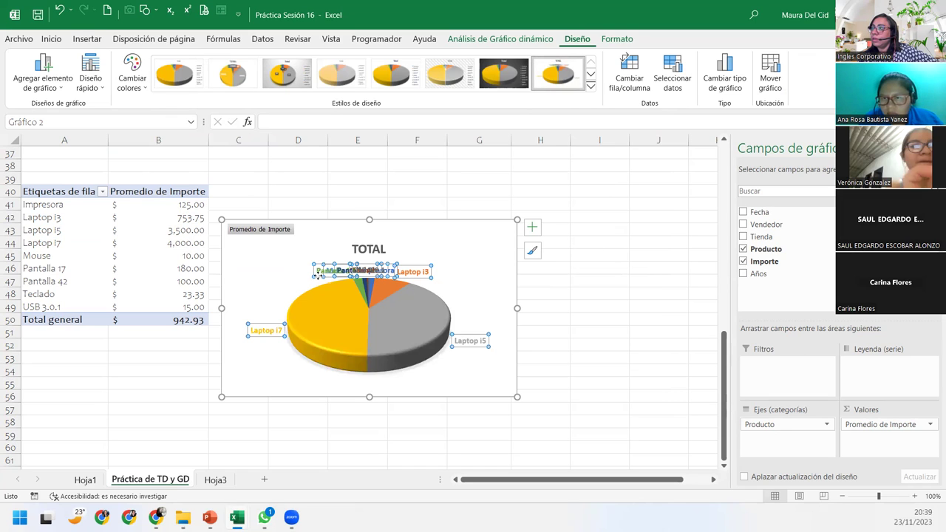
left_click_drag(322, 273, 280, 276)
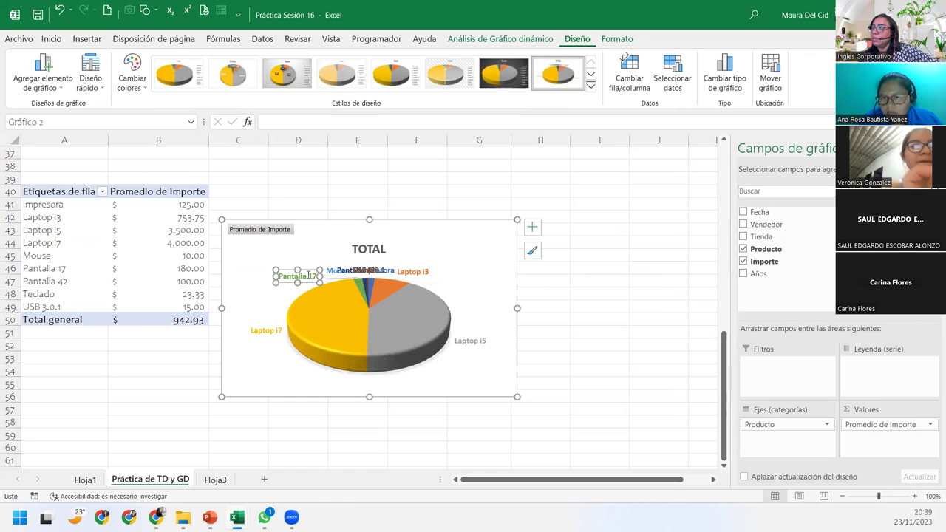
left_click(420, 273)
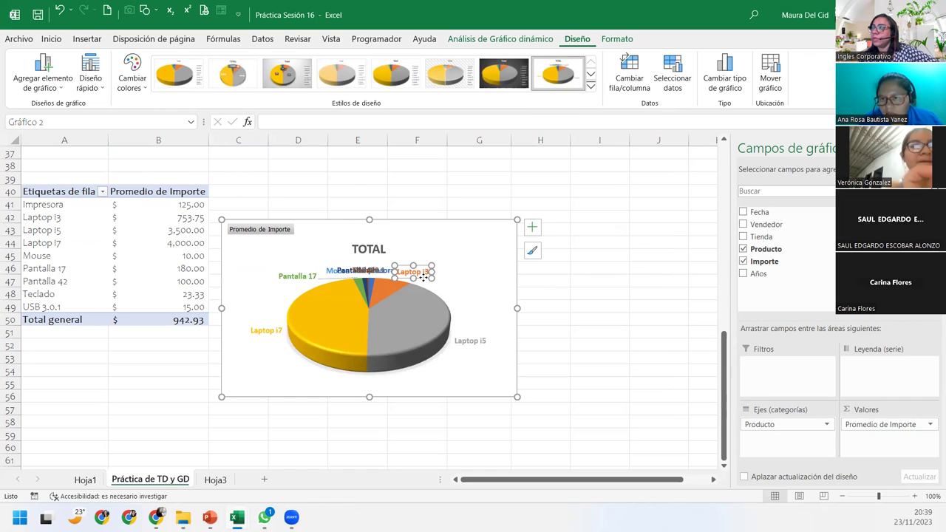
left_click_drag(422, 275, 453, 275)
left_click_drag(390, 270, 423, 258)
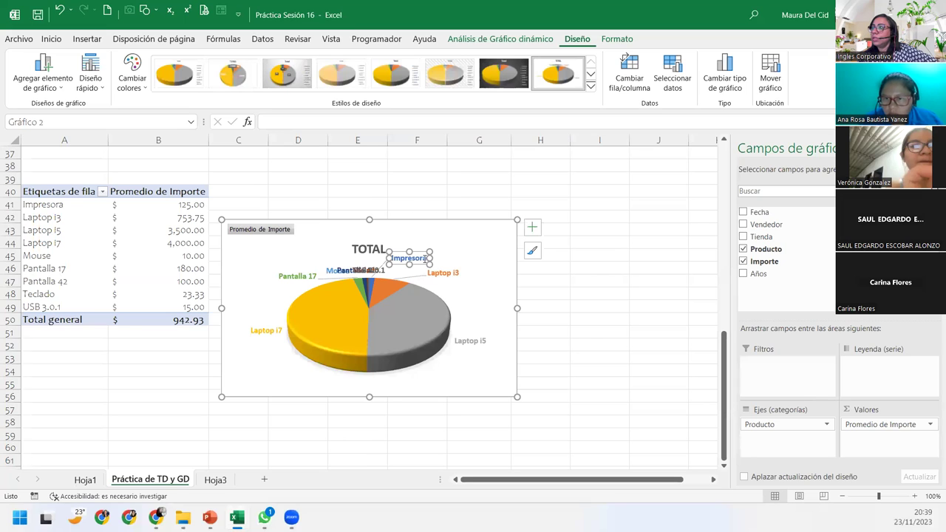
mouse_move(334, 272)
left_mouse_down()
mouse_move(320, 258)
mouse_move(347, 260)
mouse_move(334, 229)
left_mouse_up()
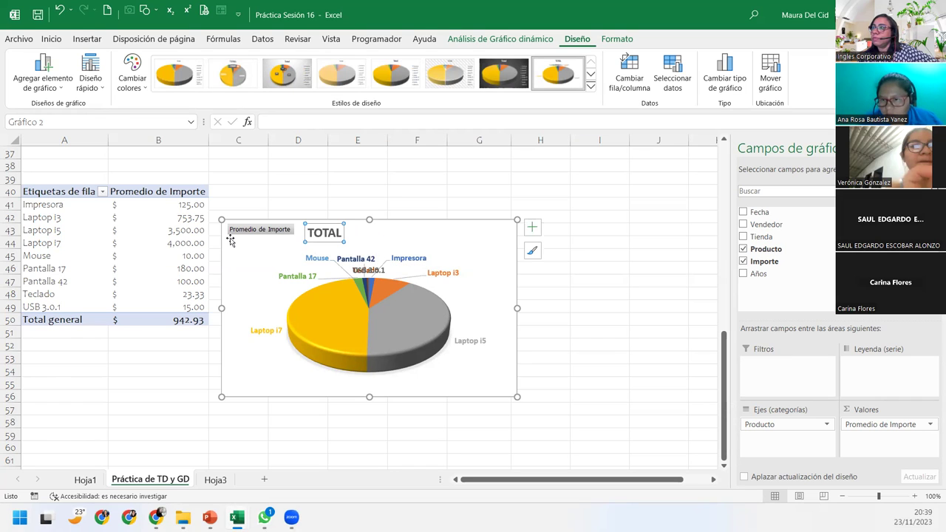
- Move the chart up and left and enlarge it toward the lower right
left_click_drag(229, 234, 220, 207)
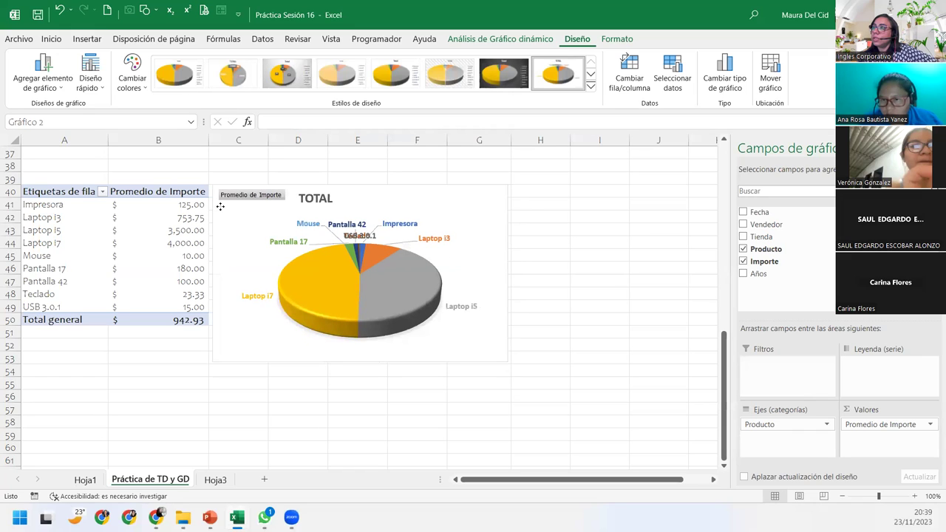
left_click_drag(508, 362, 687, 418)
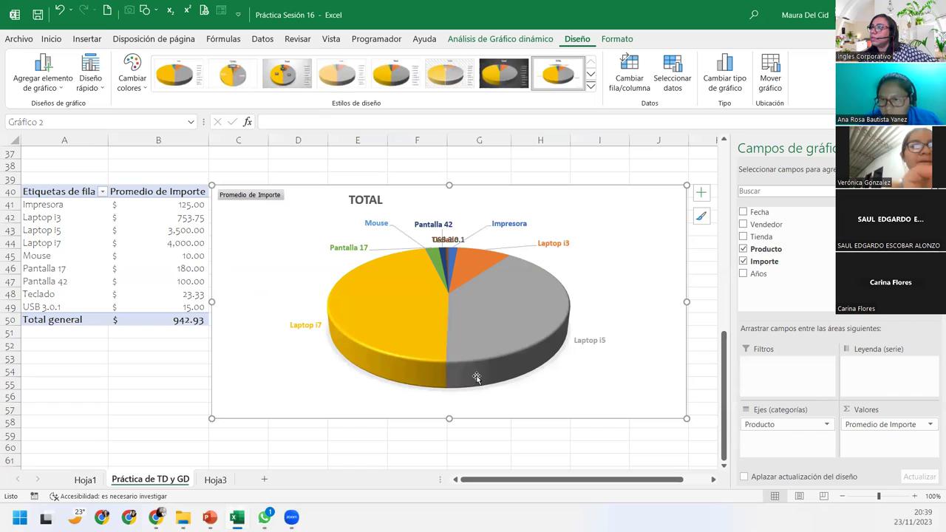
left_click(355, 354)
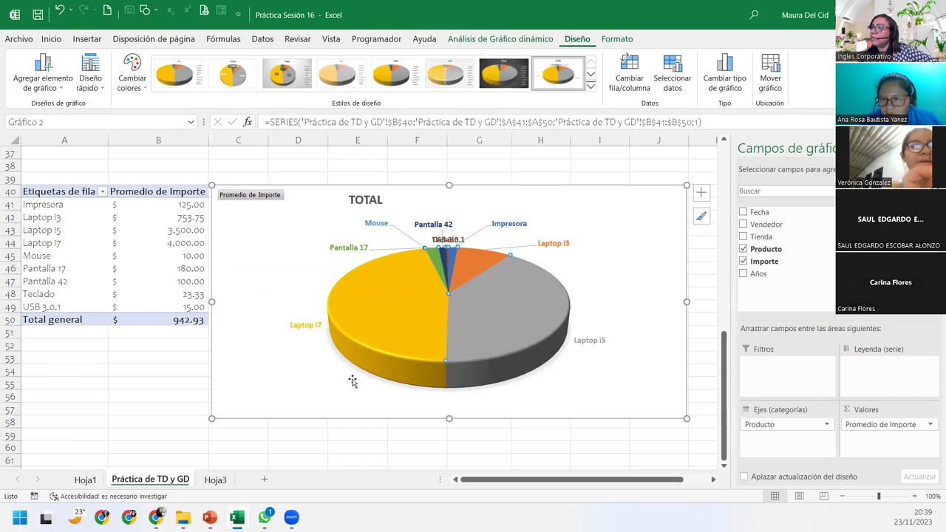
left_click(450, 239)
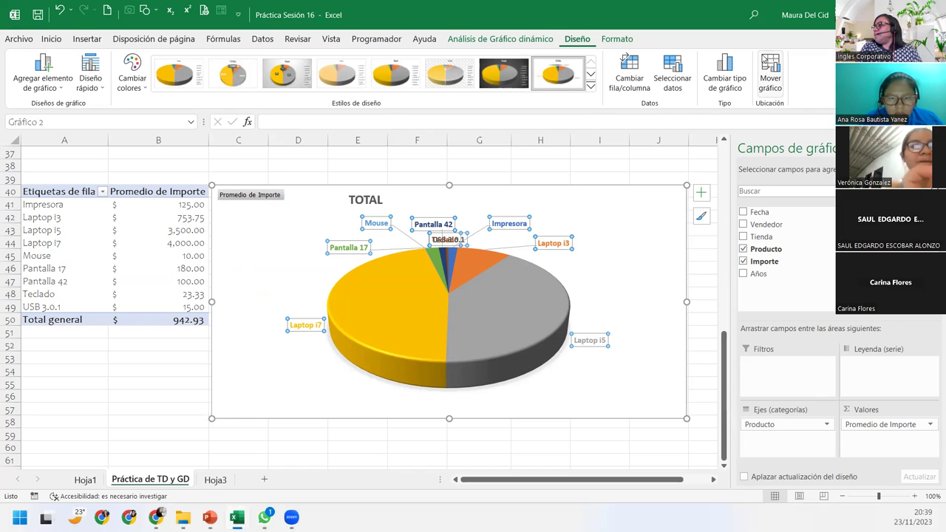
left_click(580, 294)
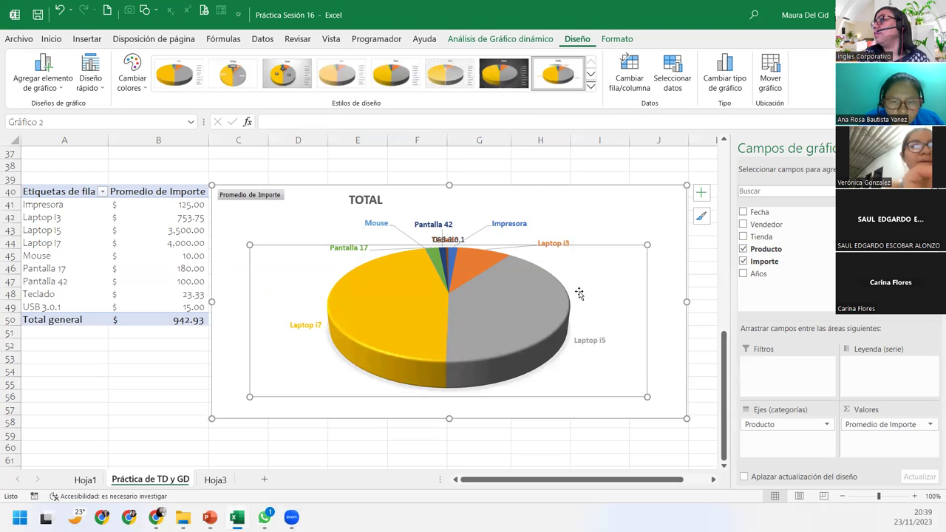
- In the plot area's 3D Rotation settings, trial Y rotation and perspective changes, then undo back to 30°
double_click(580, 293)
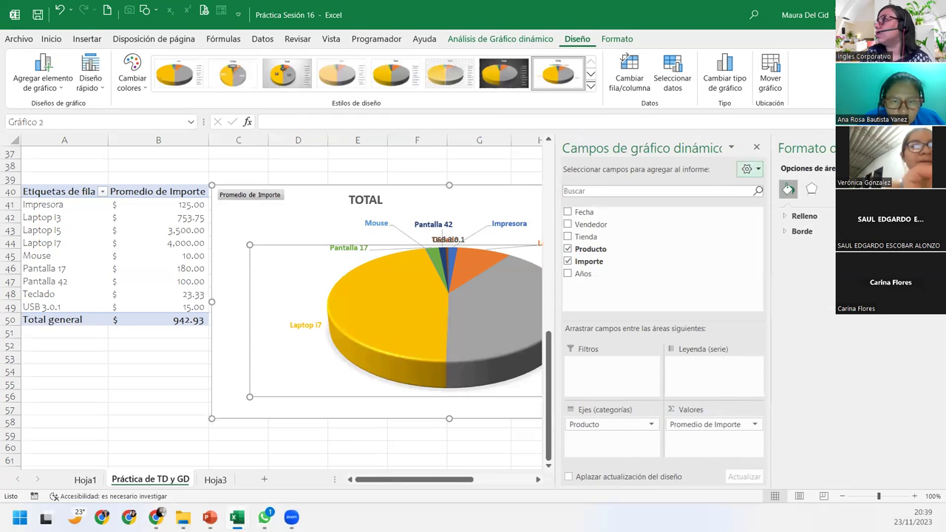
left_click(754, 148)
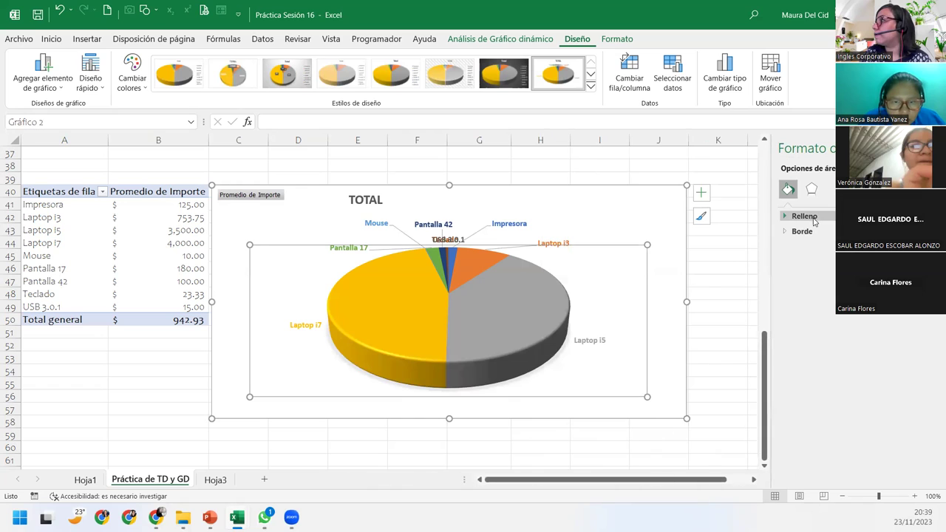
left_click(787, 217)
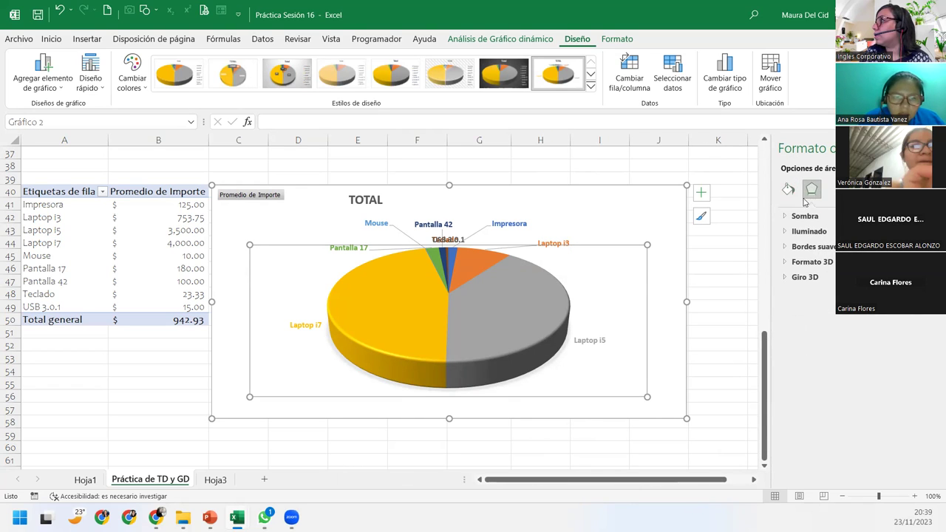
left_click(805, 277)
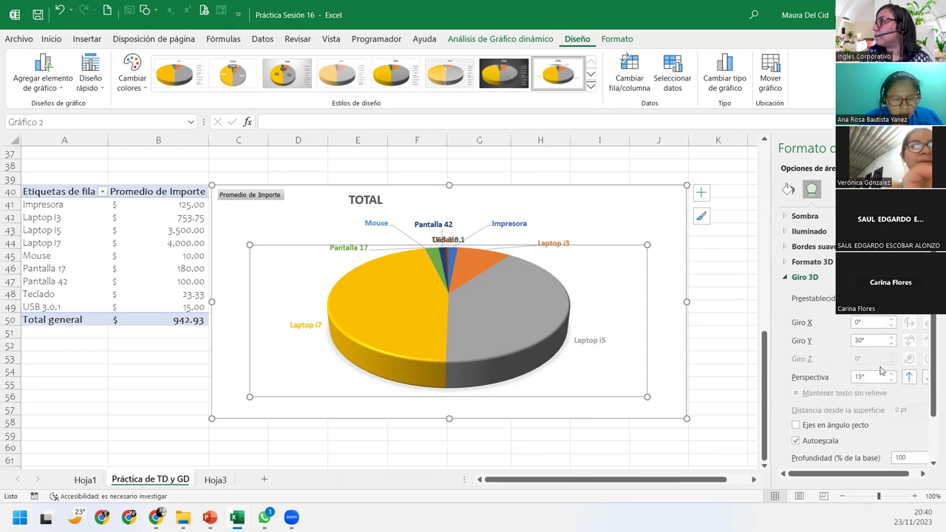
left_click(890, 337)
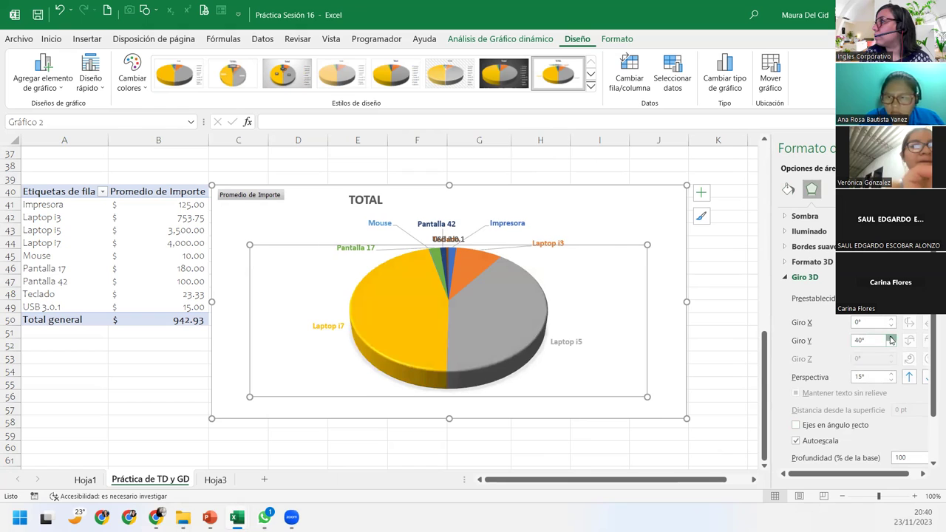
left_click(891, 337)
left_click(892, 344)
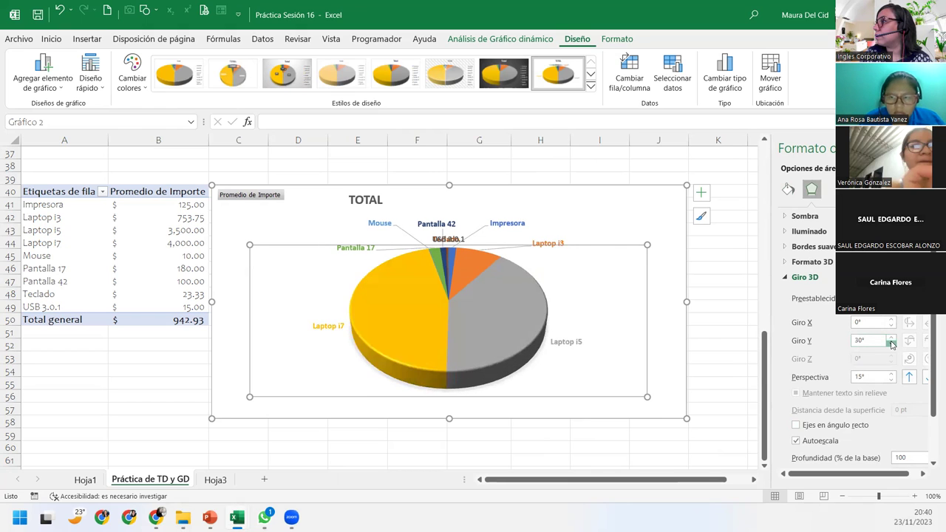
left_click(891, 343)
left_click(892, 344)
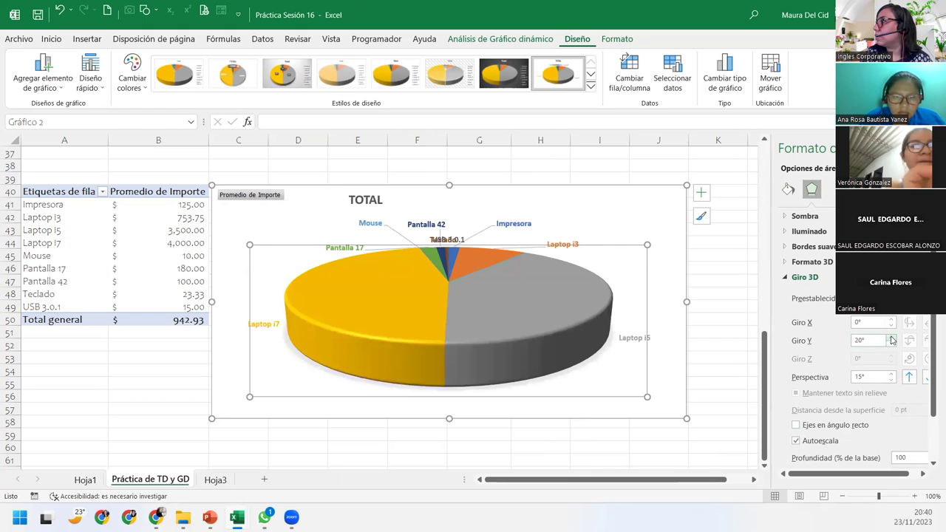
left_click(892, 338)
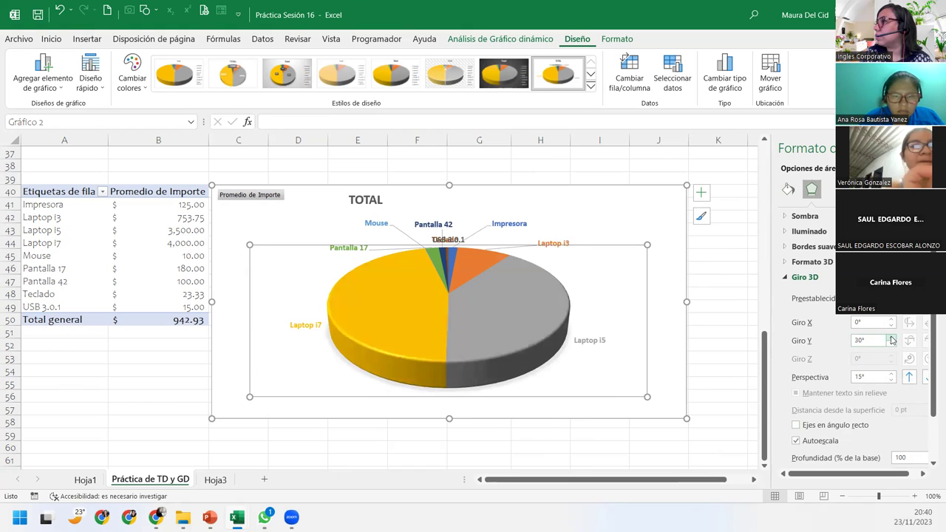
left_click(892, 344)
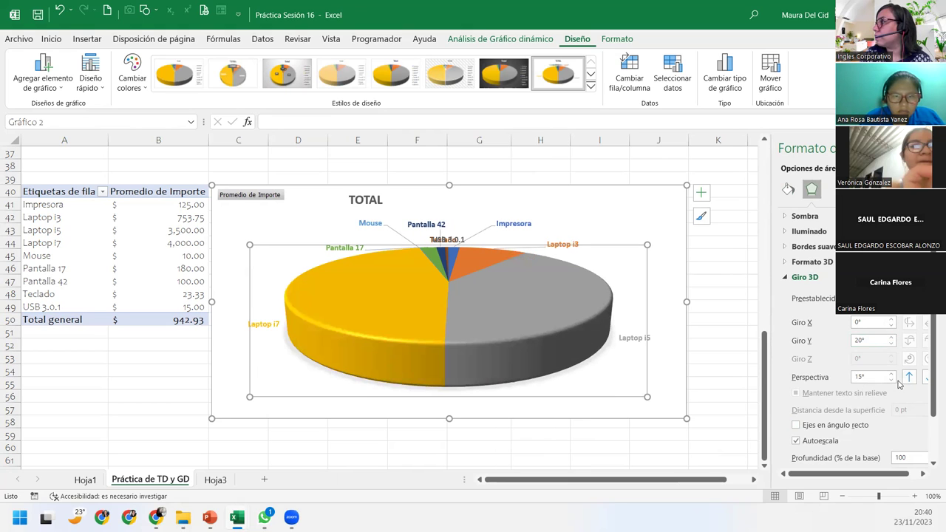
left_click(891, 375)
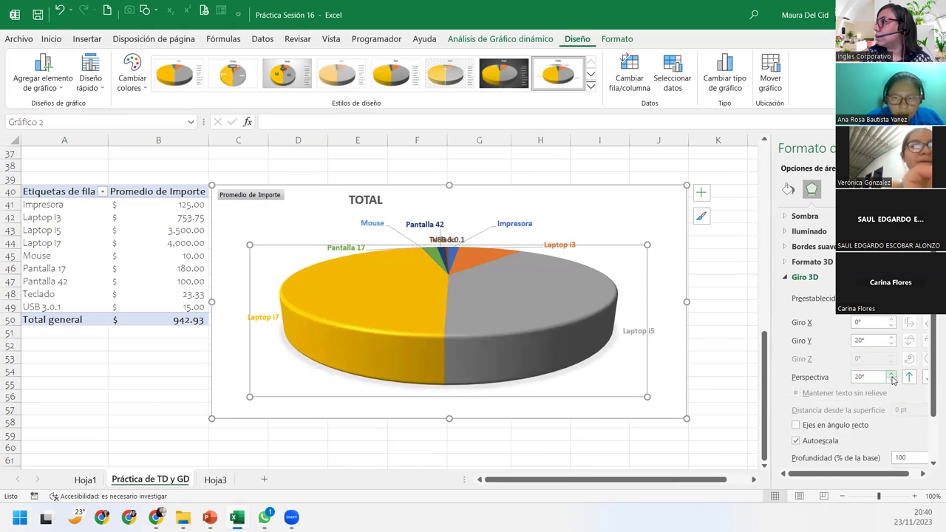
left_click(892, 375)
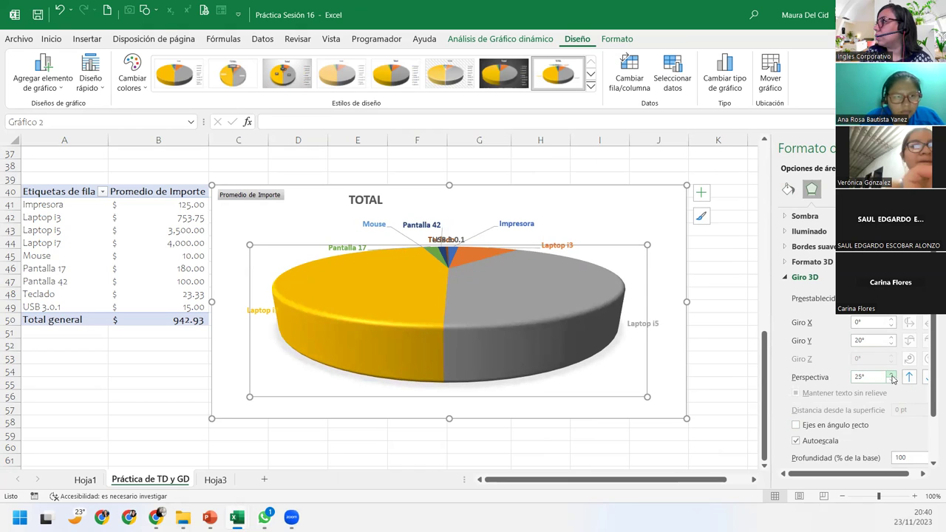
left_click(60, 9)
left_click(61, 9)
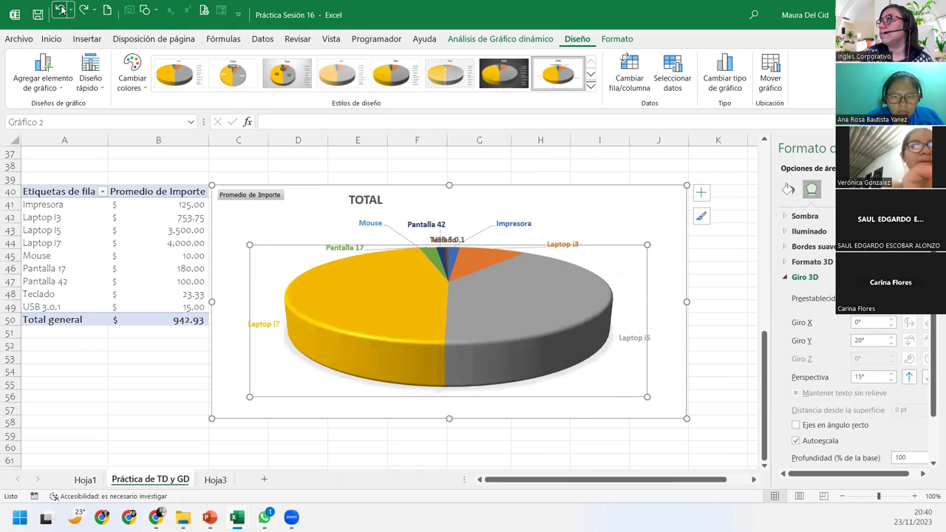
left_click(61, 10)
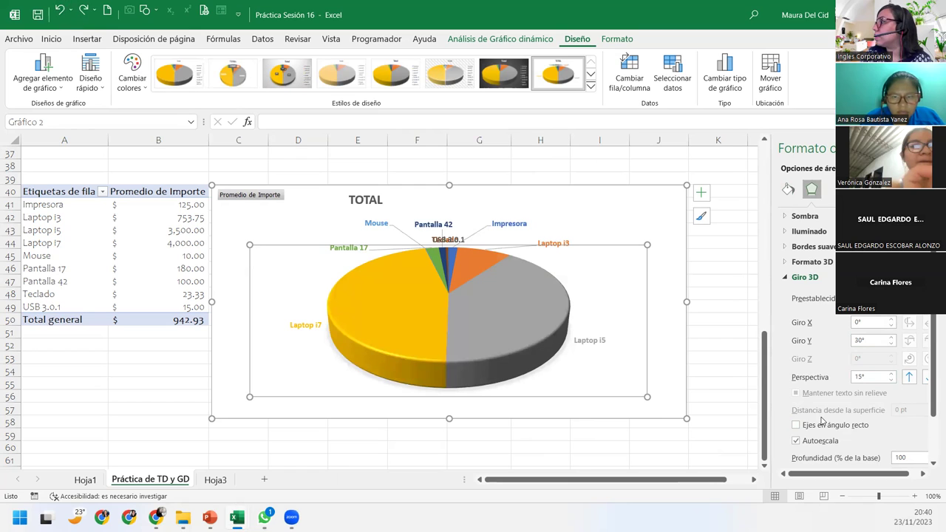
- Spin the pie clockwise with X rotation and flatten it to 20° Y rotation
scroll(903, 397, "down", 2)
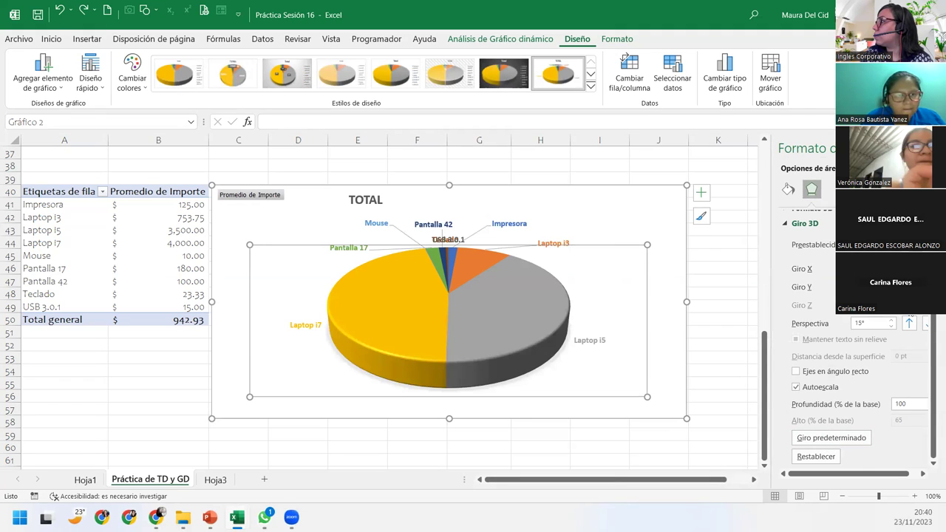
scroll(857, 333, "up", 1)
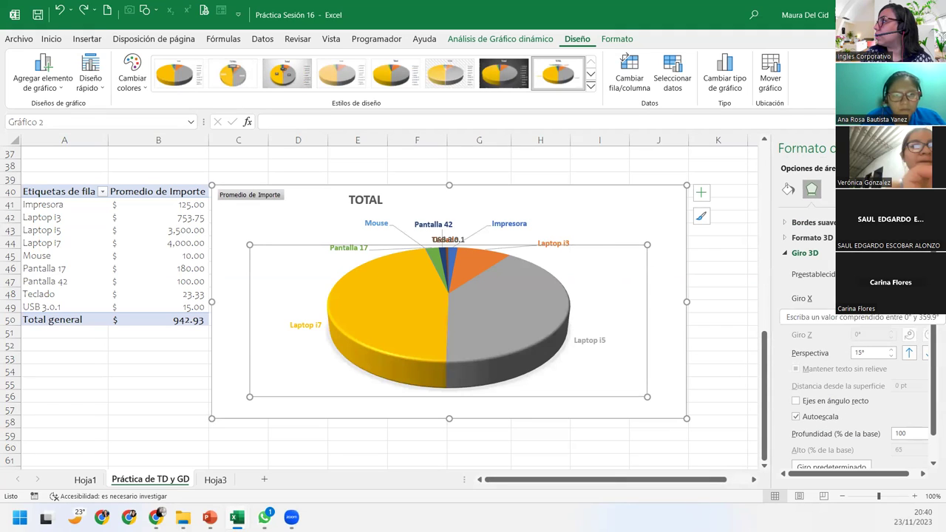
left_click(909, 297)
left_click(909, 298)
left_click(909, 298)
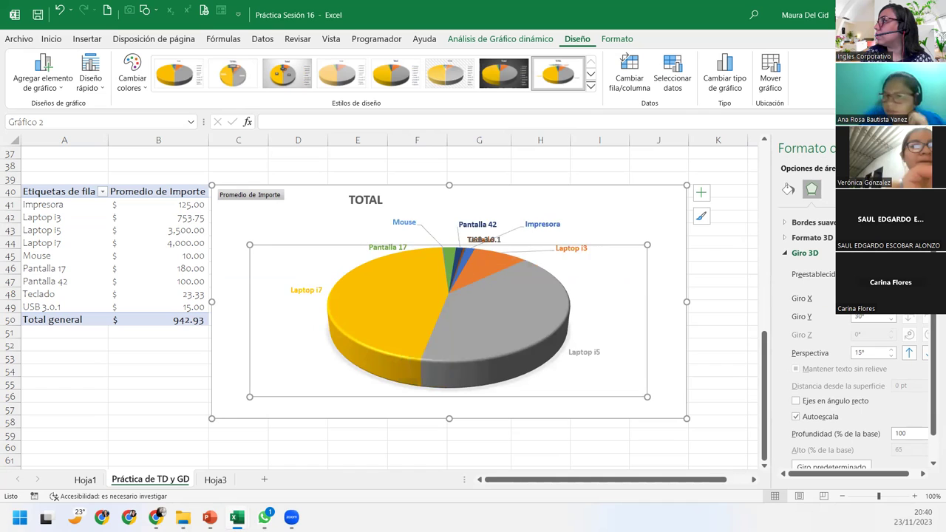
left_click(909, 298)
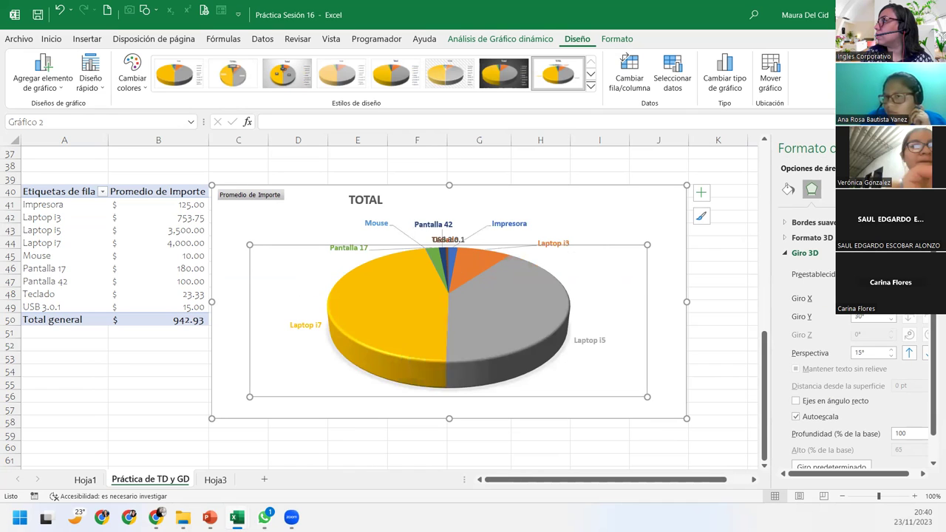
left_click(892, 314)
left_click(891, 314)
left_click(892, 321)
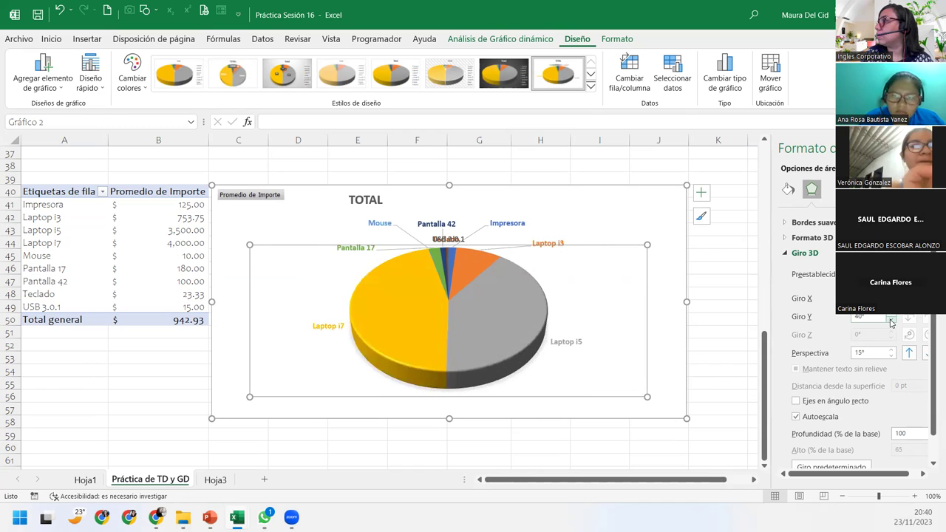
left_click(891, 321)
left_click(891, 321)
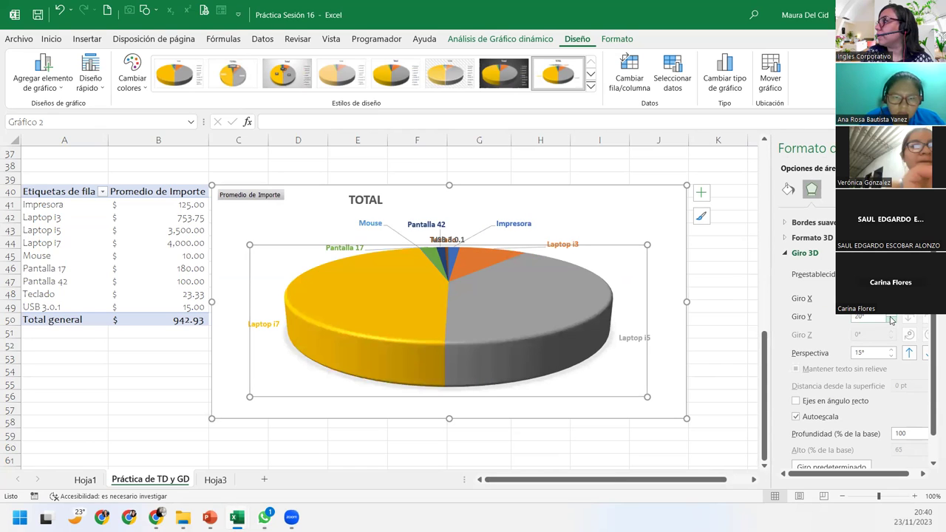
left_click(892, 295)
left_click(892, 295)
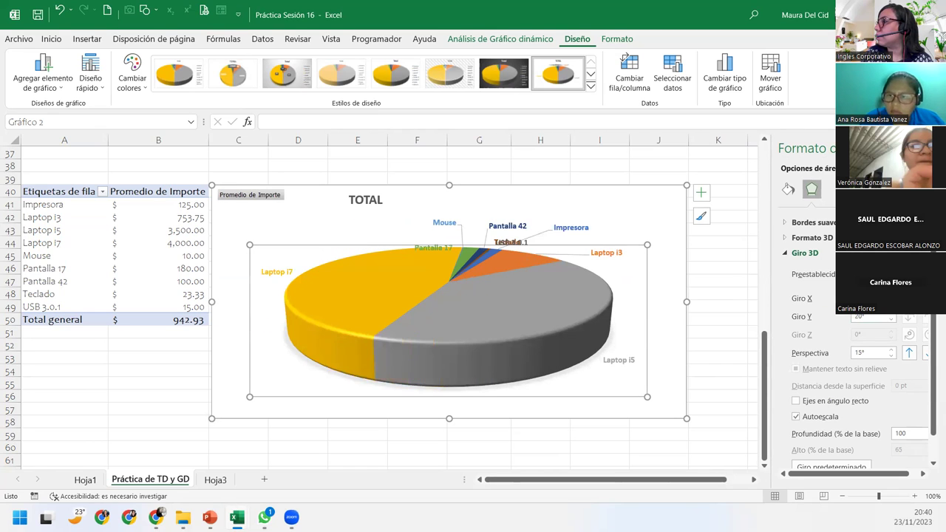
- Drag the Pantalla 17, Mouse, Pantalla 42 and Impresora labels out of the cluster
left_click(435, 249)
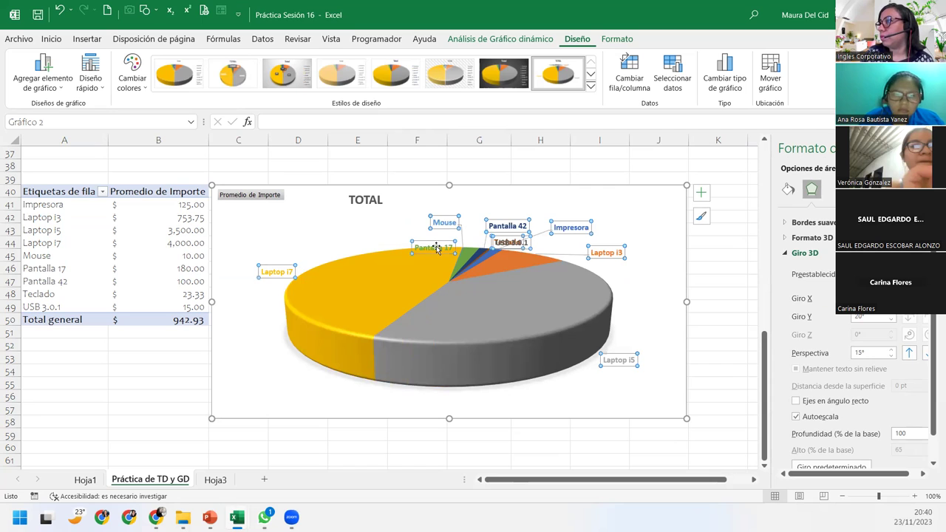
left_click(435, 249)
left_click_drag(436, 250, 342, 231)
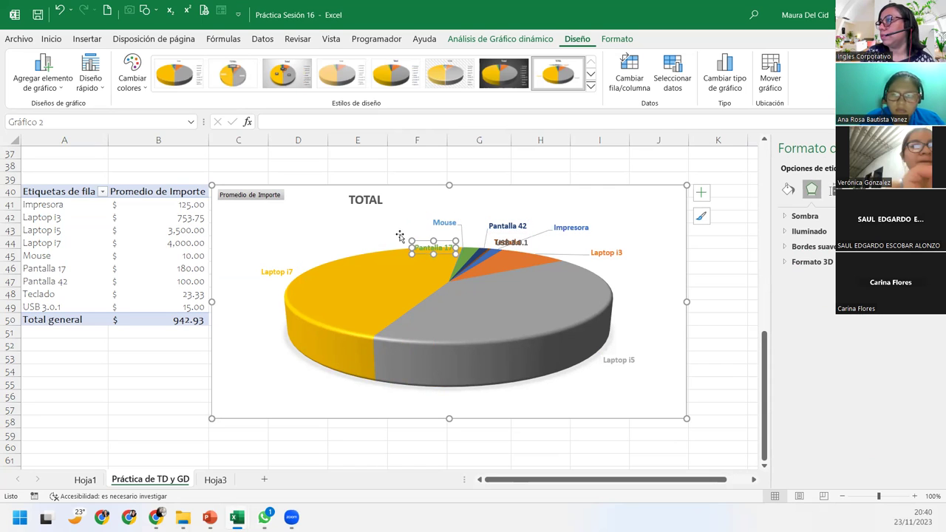
left_click(442, 223)
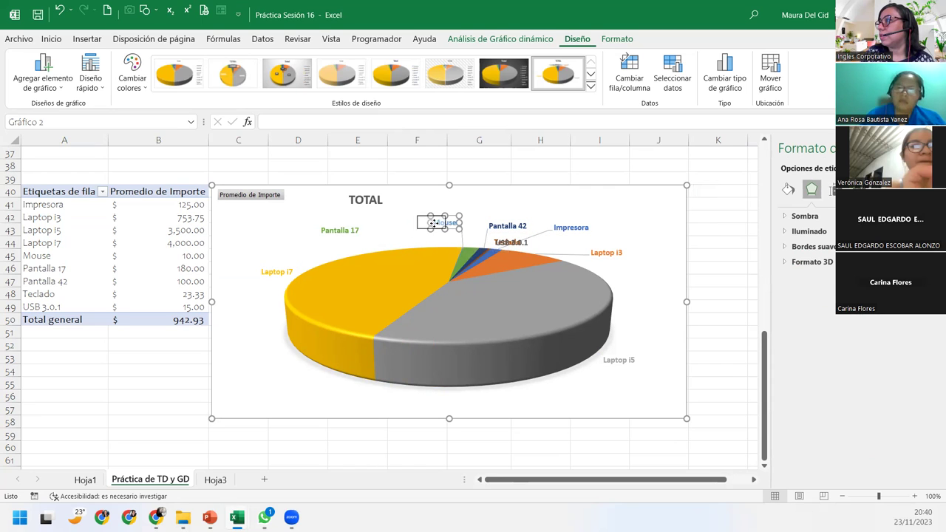
left_click_drag(431, 222, 413, 222)
left_click_drag(495, 226, 482, 216)
left_click_drag(552, 229, 591, 234)
mouse_move(513, 243)
left_mouse_down()
mouse_move(556, 219)
mouse_move(500, 230)
left_mouse_up()
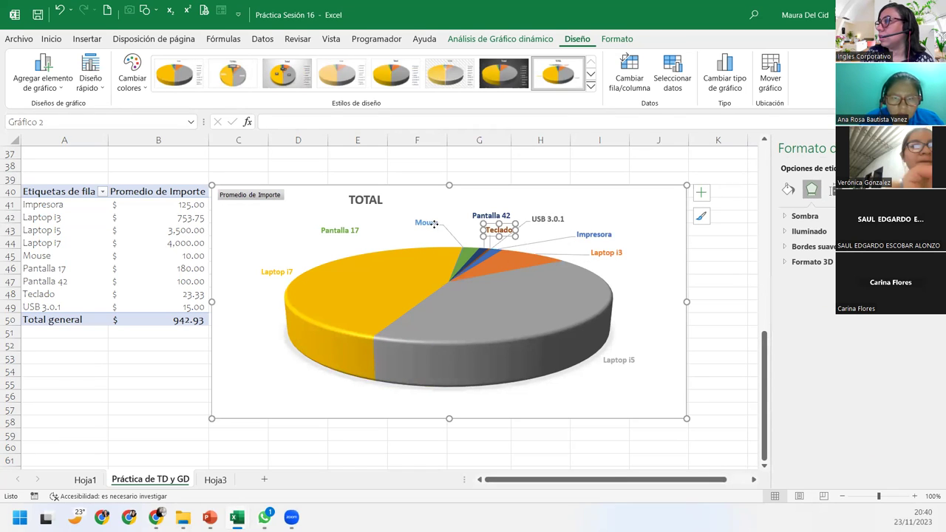
left_click_drag(434, 223, 406, 222)
- Reposition the Pantalla 17, Pantalla 42, Teclado and USB 3.0.1 labels into free space above the pie
left_click_drag(344, 231, 363, 236)
left_click(481, 215)
left_click_drag(481, 215, 456, 211)
left_click(506, 230)
left_click_drag(508, 228, 565, 226)
left_click(558, 224)
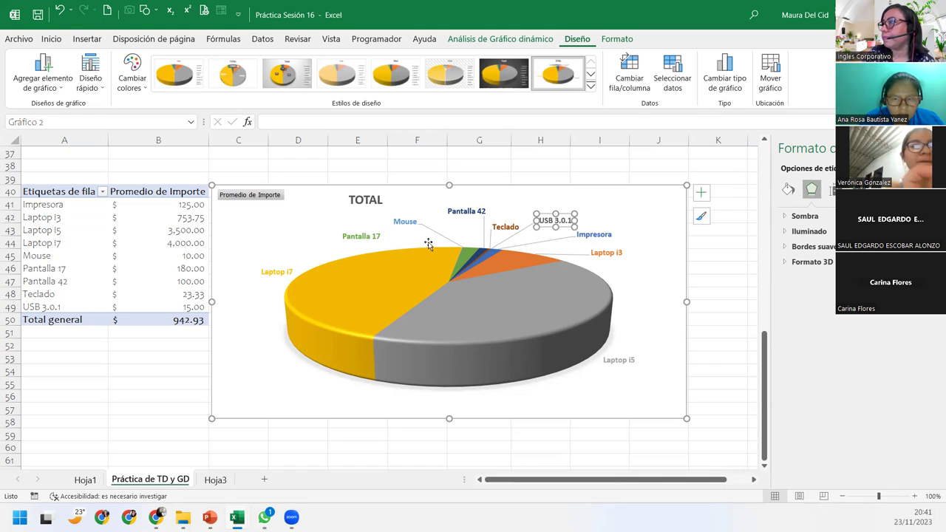
left_click_drag(370, 236, 410, 242)
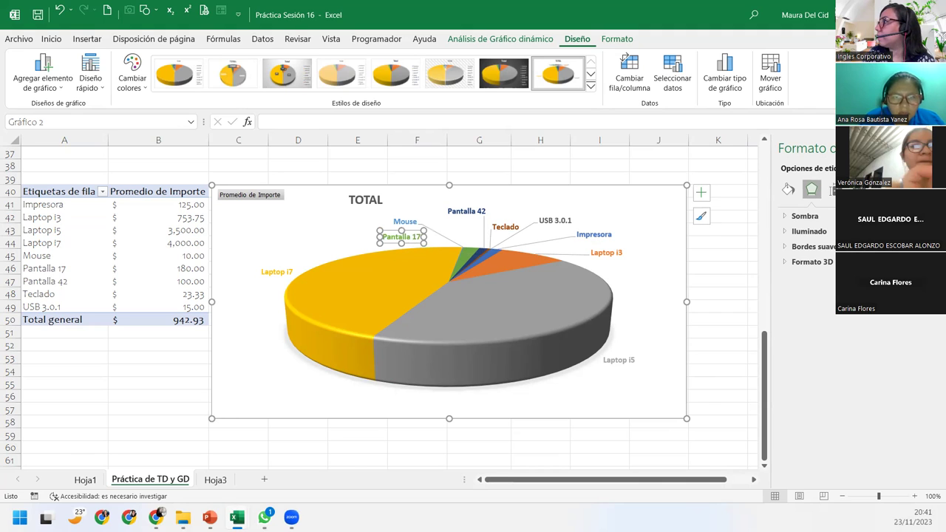
- Add percentages to all pie data labels and set their position to Best Fit
left_click(833, 190)
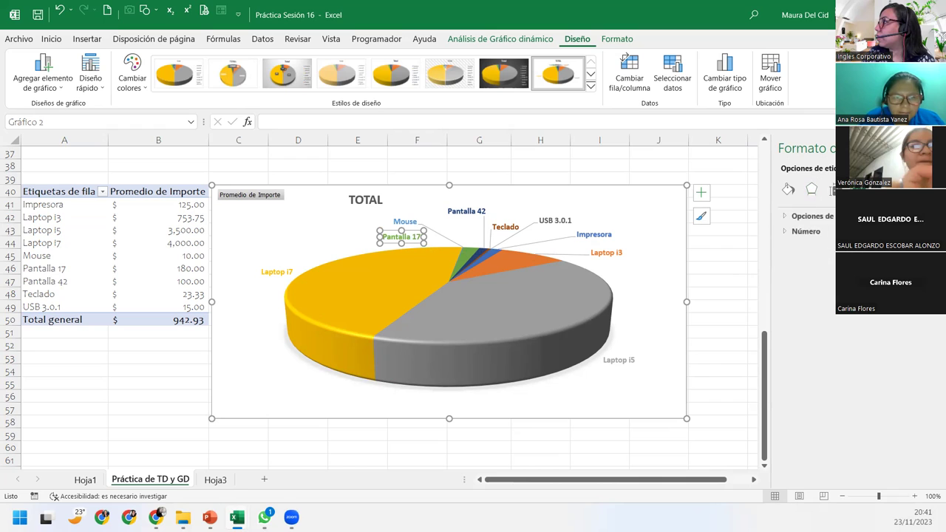
left_click(786, 217)
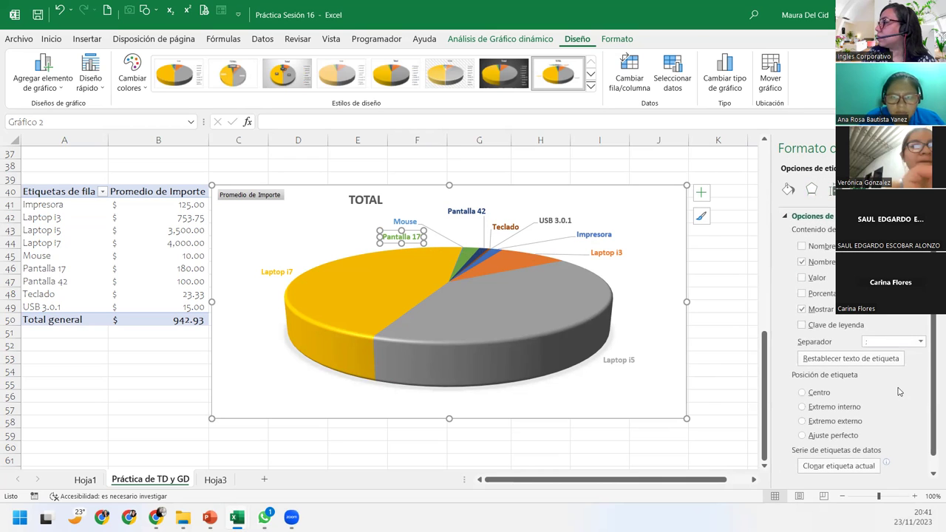
left_click(803, 294)
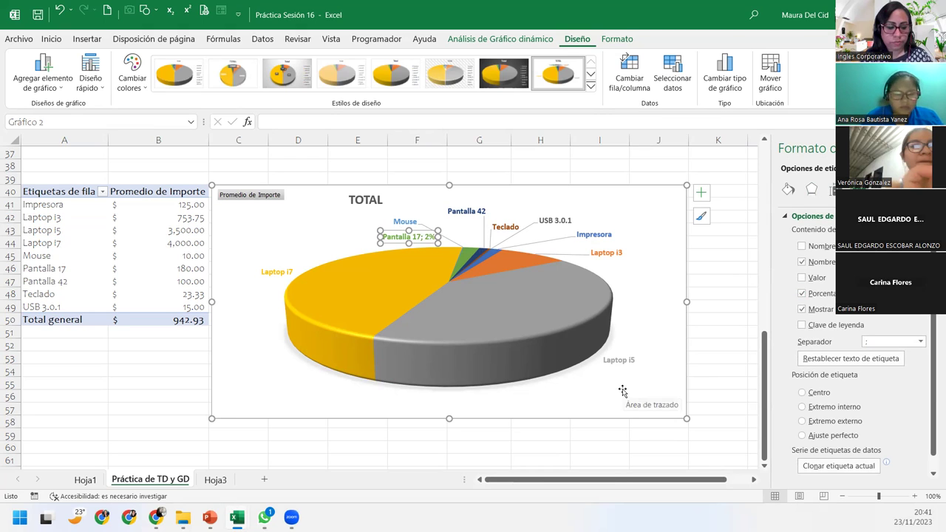
key("ctrl+z")
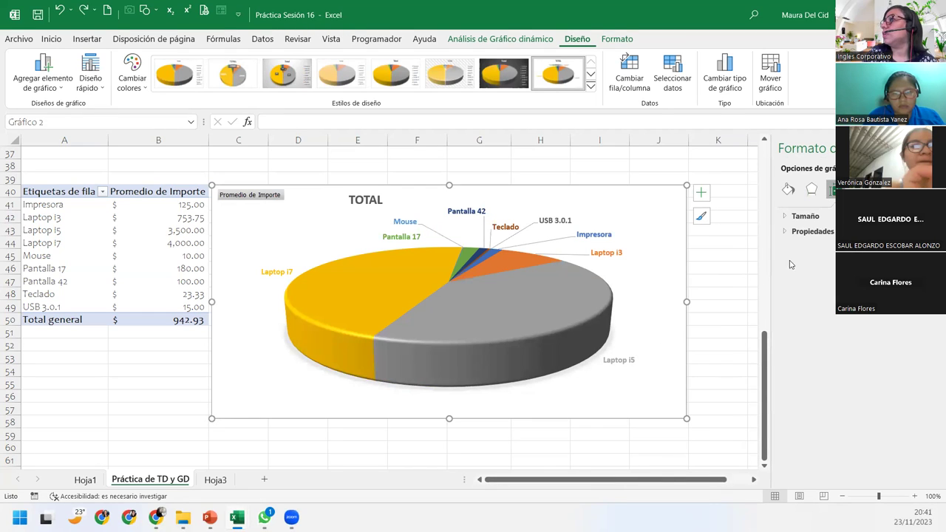
left_click(603, 274)
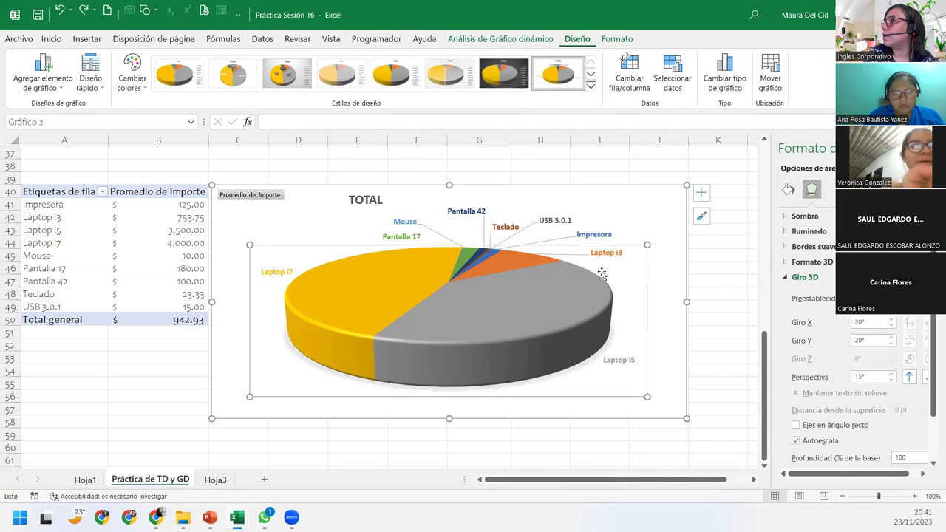
left_click(408, 237)
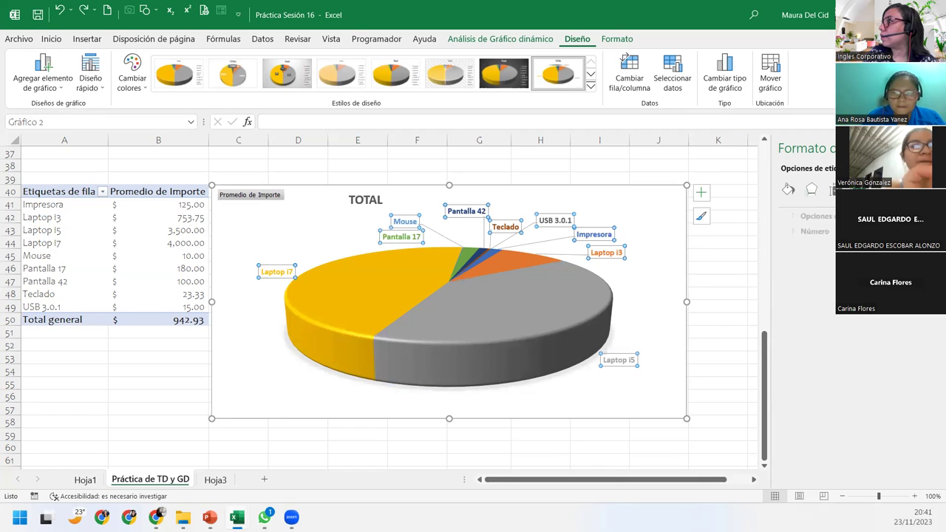
left_click(806, 216)
left_click(802, 306)
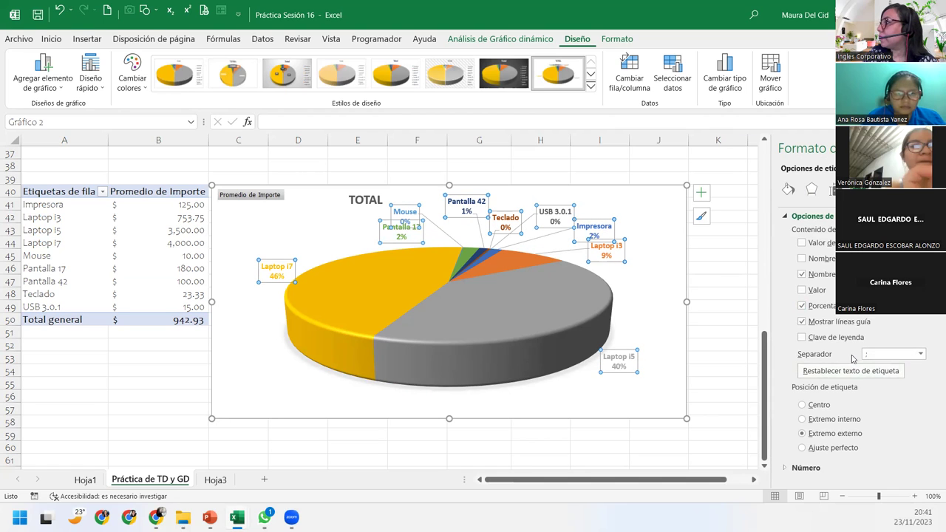
left_click(828, 420)
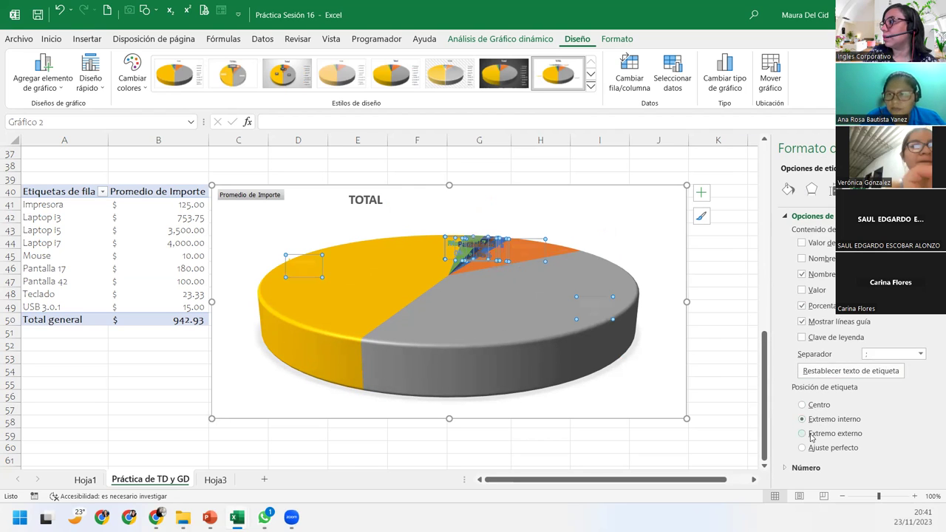
left_click(811, 436)
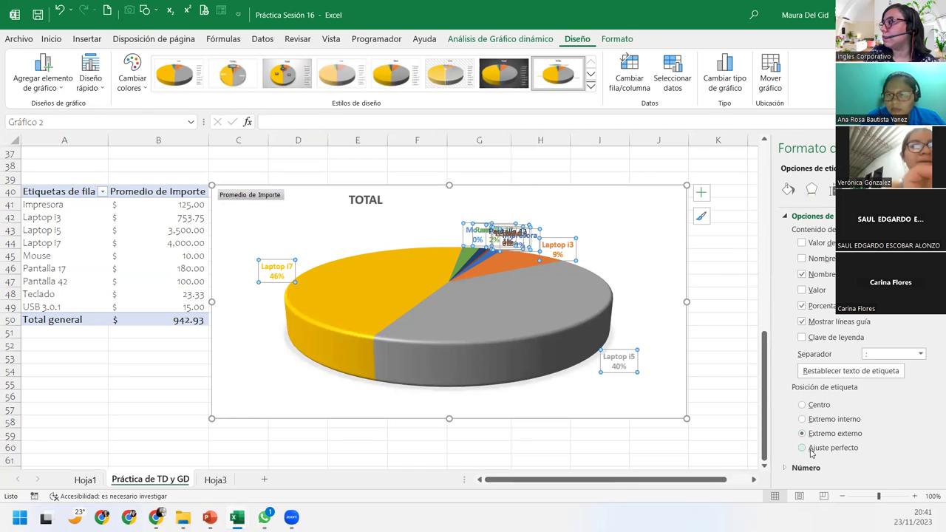
left_click(811, 449)
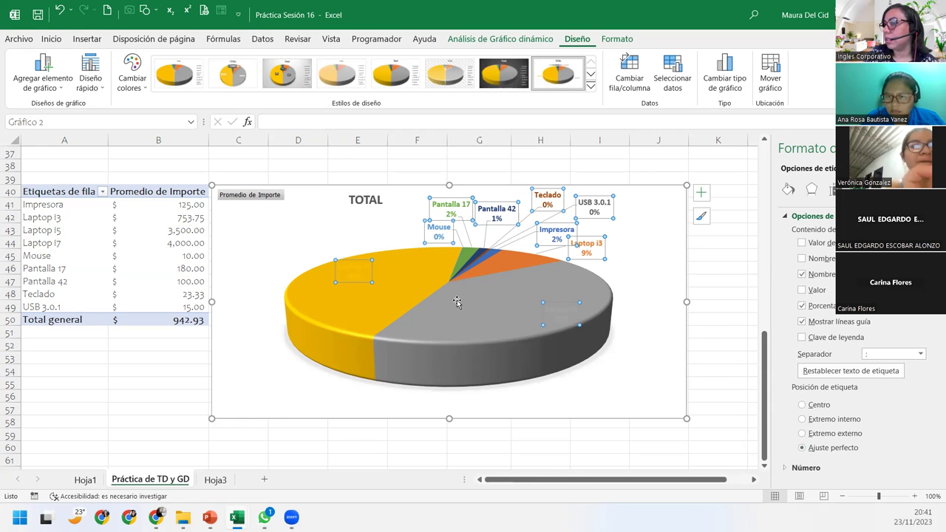
- Drag the Laptop i7 label up-left and the Laptop i5 label lower-right, off the pie
left_click(350, 266)
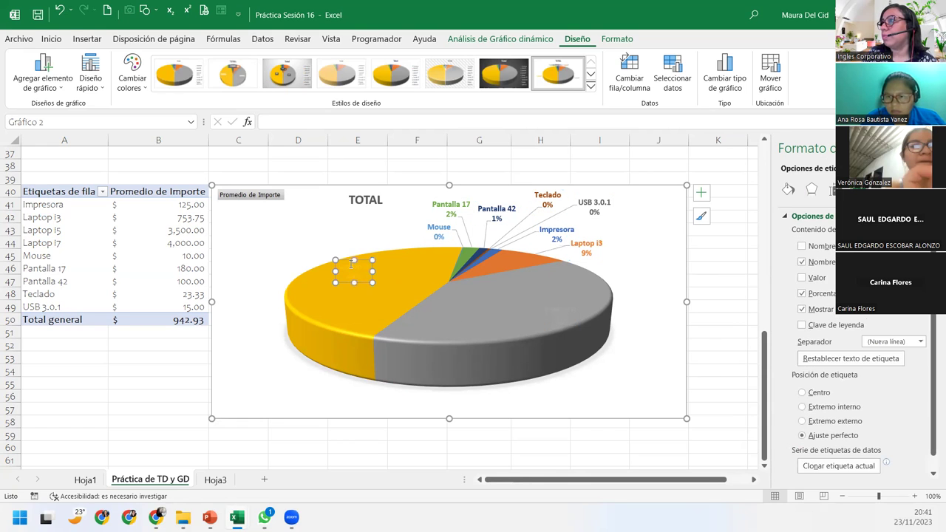
left_click_drag(349, 260, 290, 238)
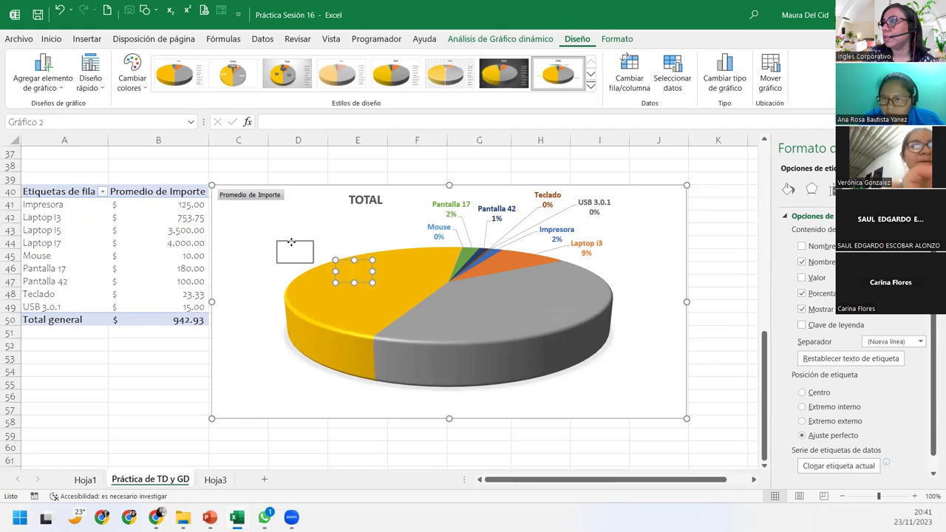
left_click(572, 314)
left_click_drag(571, 326, 646, 387)
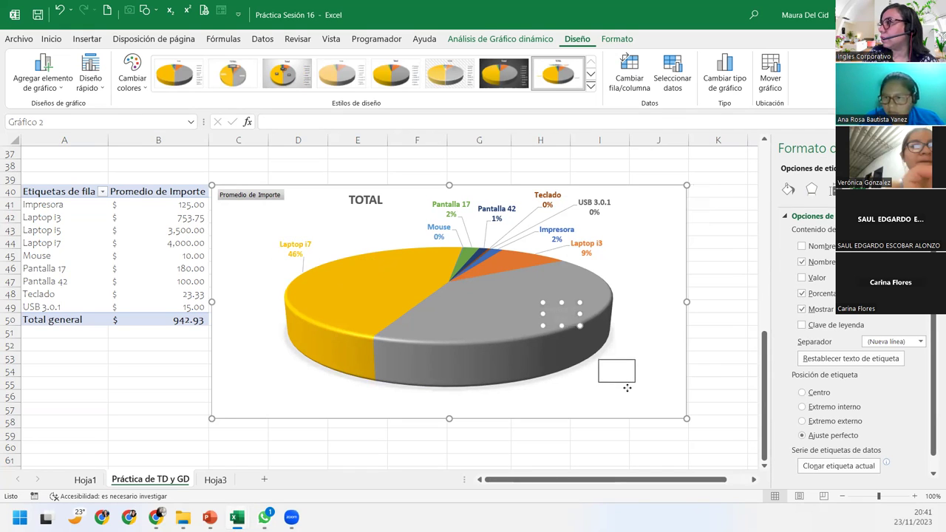
- Drag the chart's bottom edge down to make it slightly taller
left_click(667, 296)
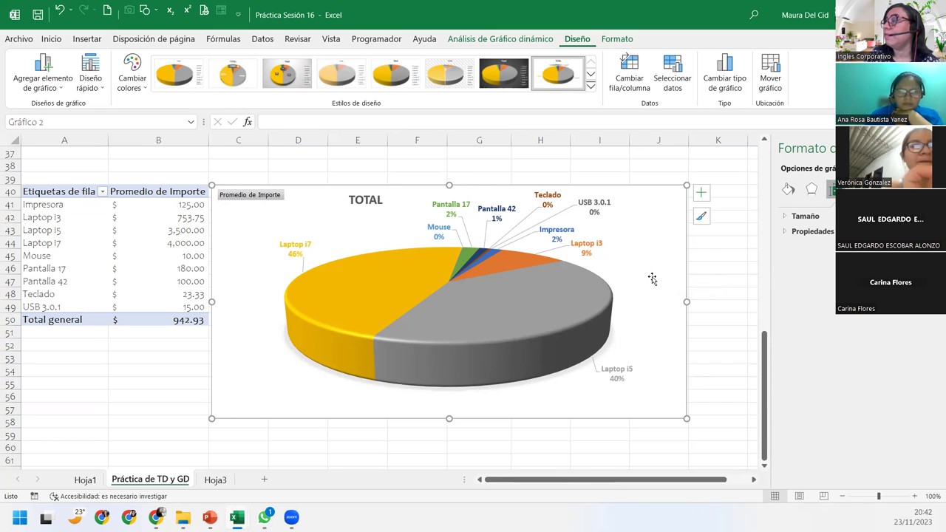
left_click(702, 194)
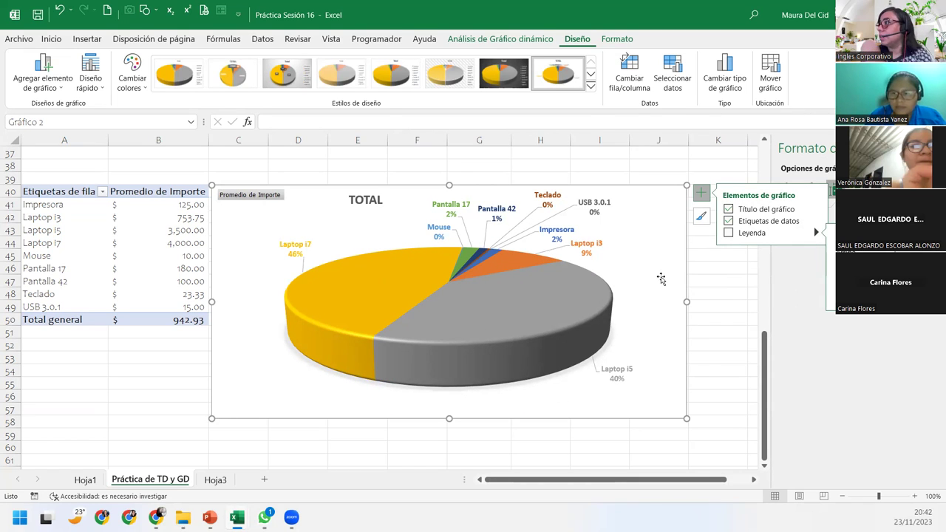
left_click(701, 192)
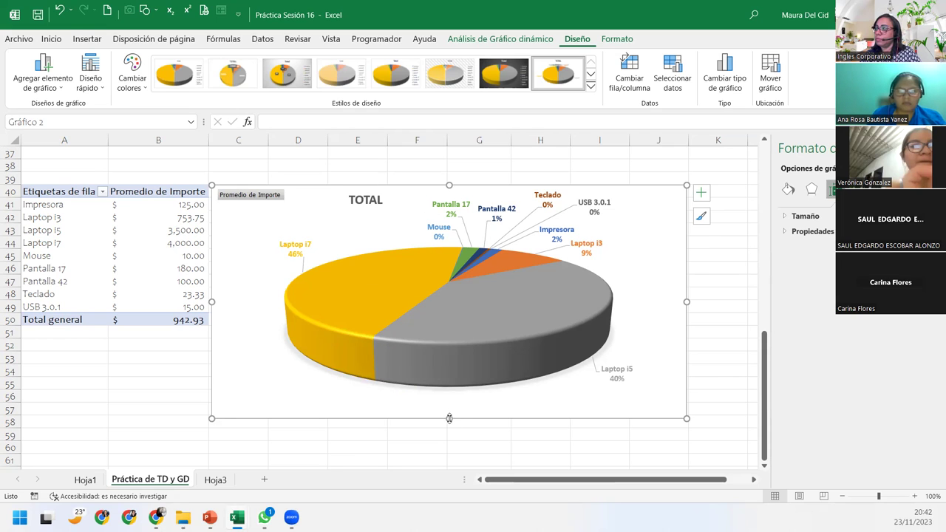
left_click_drag(450, 419, 449, 439)
- Resize and lower the pie's plot area, undoing an accidental chart move
left_click(465, 346)
left_click(636, 414)
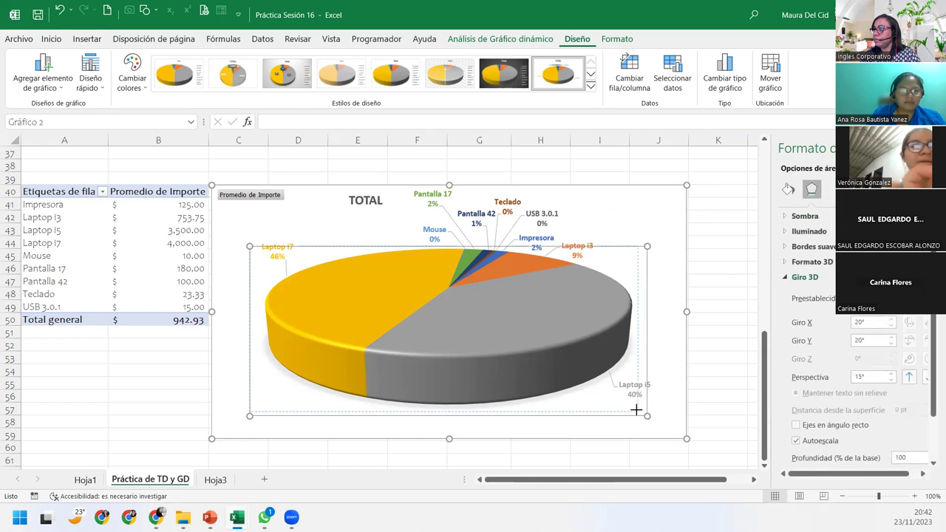
left_click_drag(646, 416, 636, 413)
left_click(532, 417)
left_click_drag(532, 417, 539, 432)
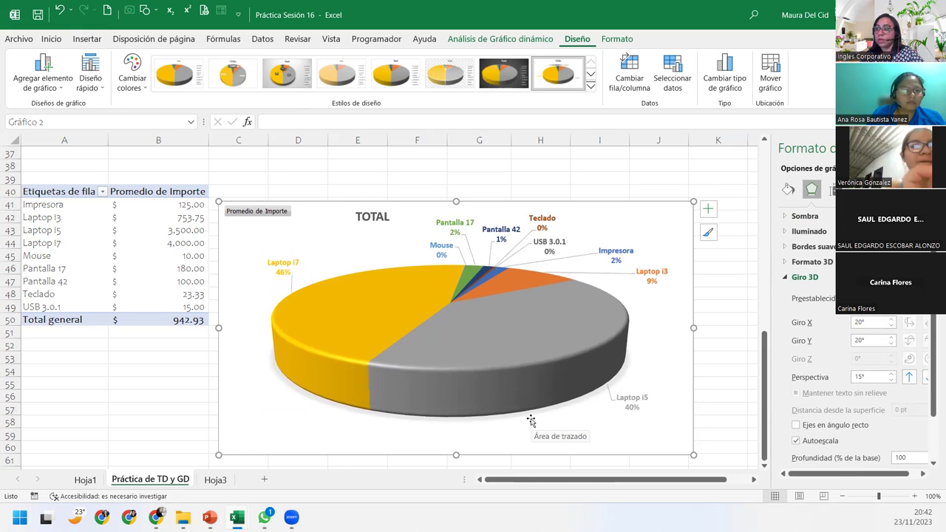
key("ctrl+z")
left_click_drag(530, 410, 536, 428)
left_click(382, 198)
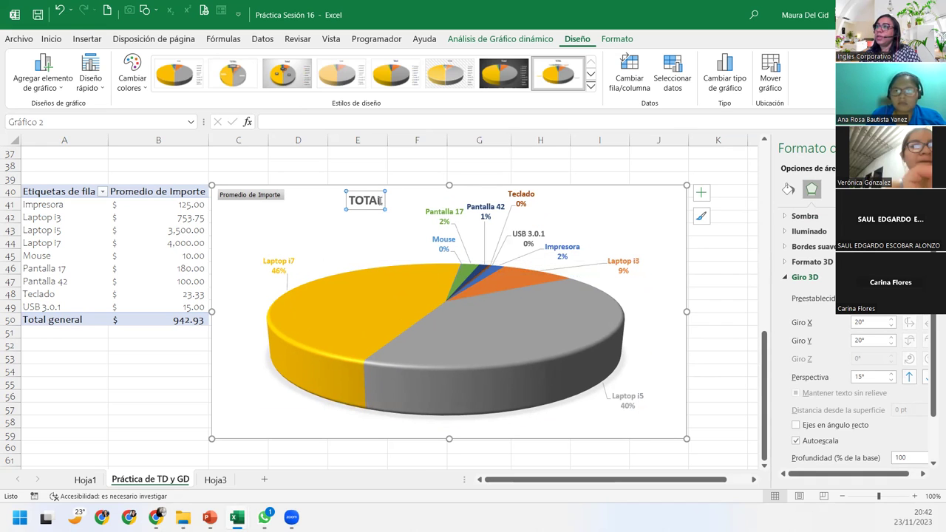
left_click(102, 191)
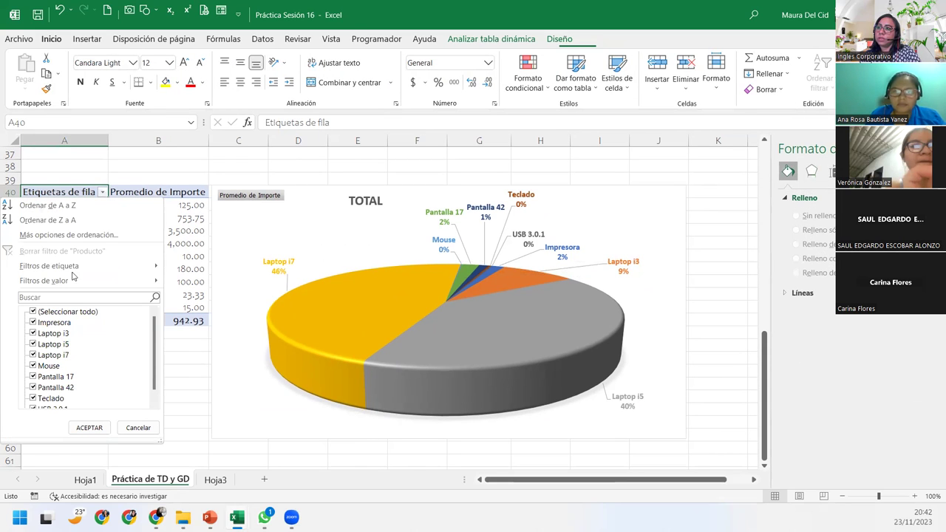
- Insert a Producto slicer for the pivot table and move it below the table
left_click(105, 192)
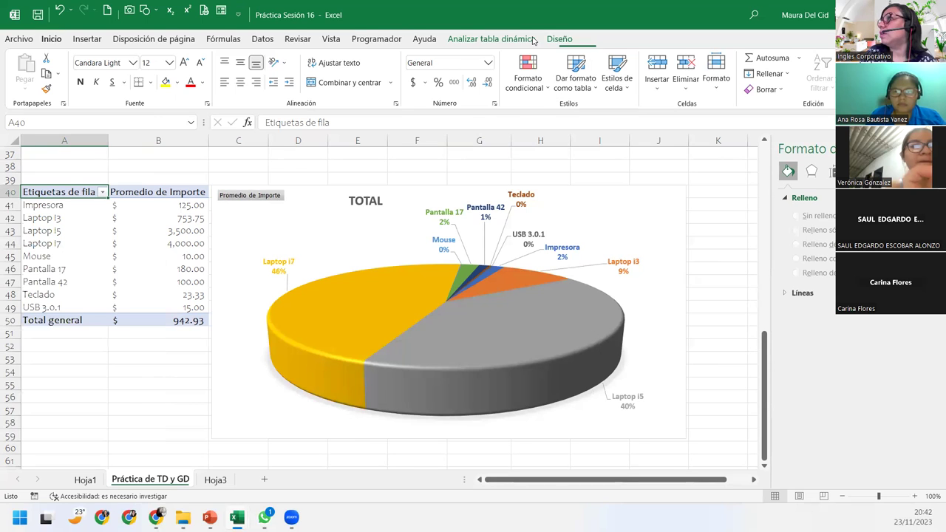
left_click(488, 40)
left_click(399, 58)
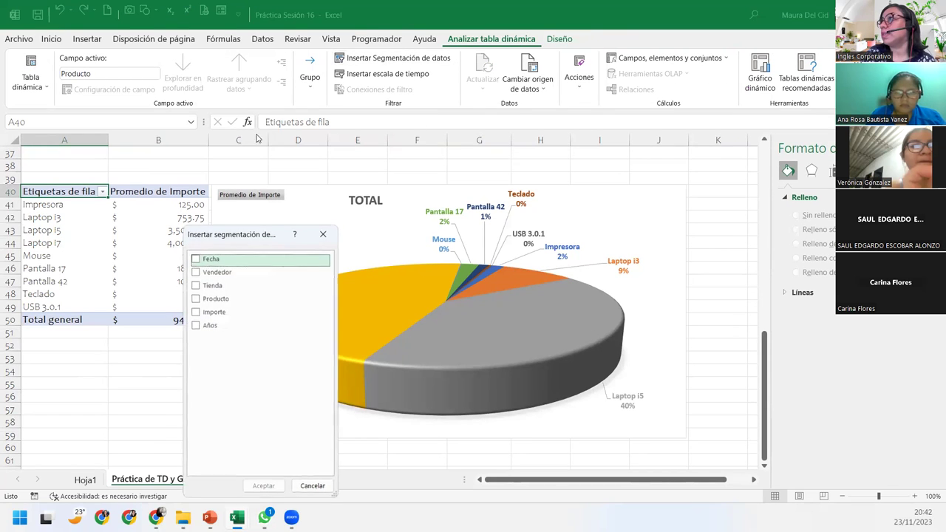
left_click(197, 299)
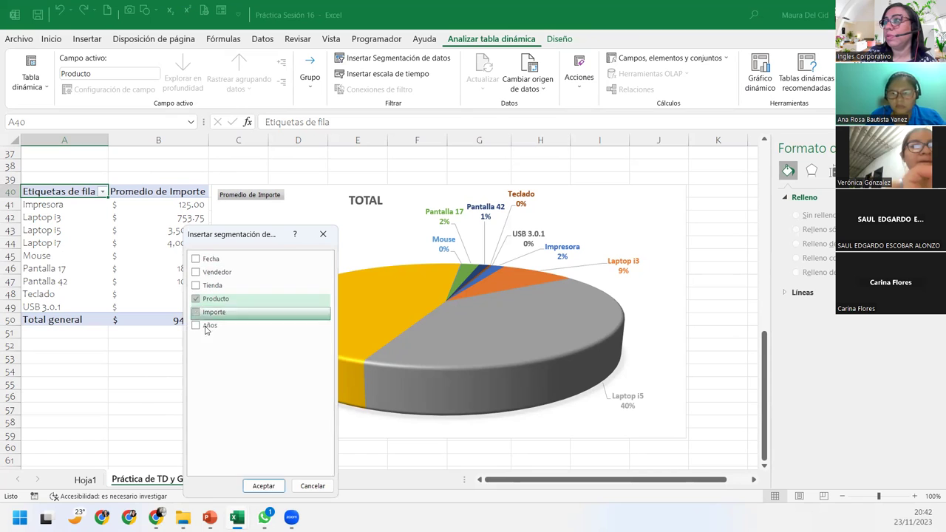
left_click(264, 485)
left_click_drag(374, 179, 54, 343)
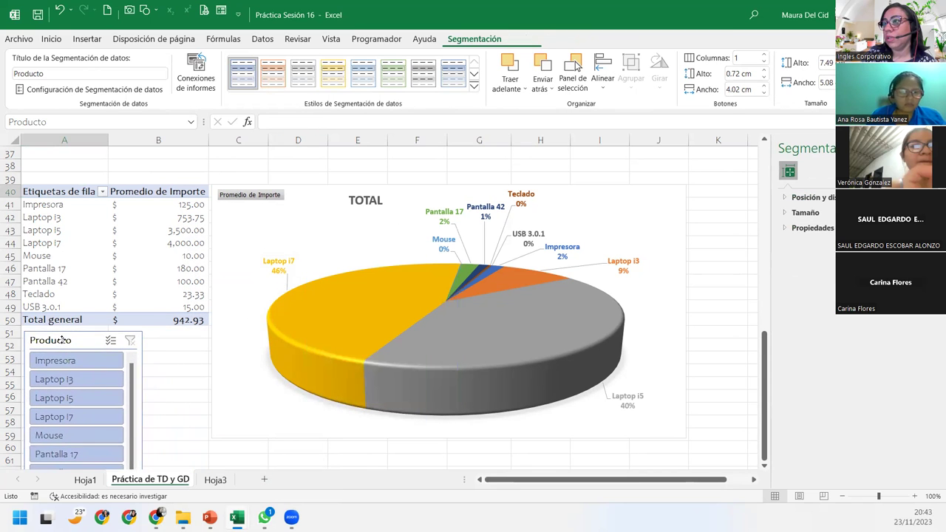
- Set the slicer to 2 columns, widen it for full names and shorten its height
scroll(87, 360, "down", 1)
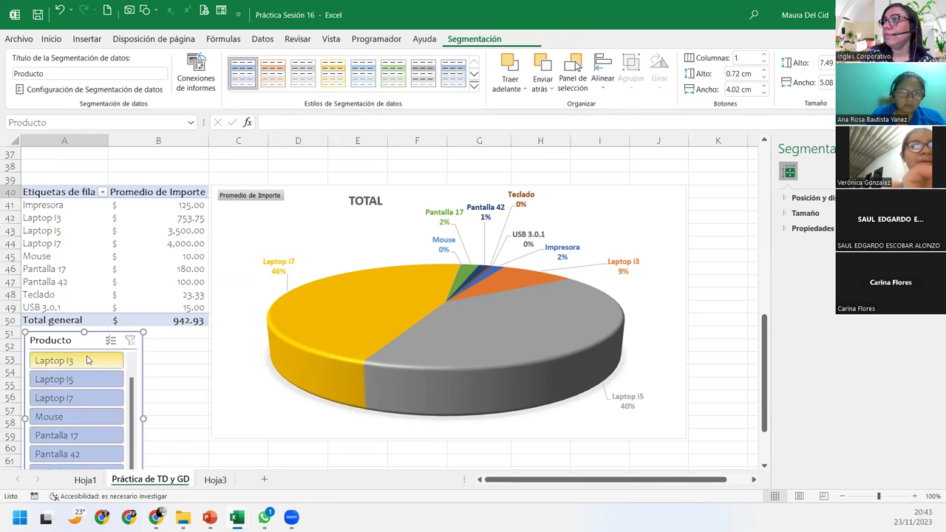
scroll(87, 360, "up", 1)
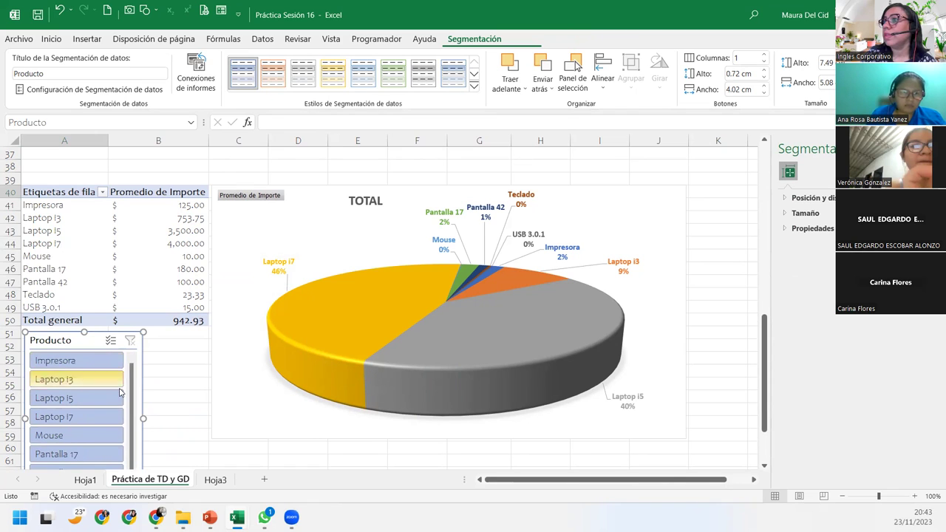
left_click(766, 55)
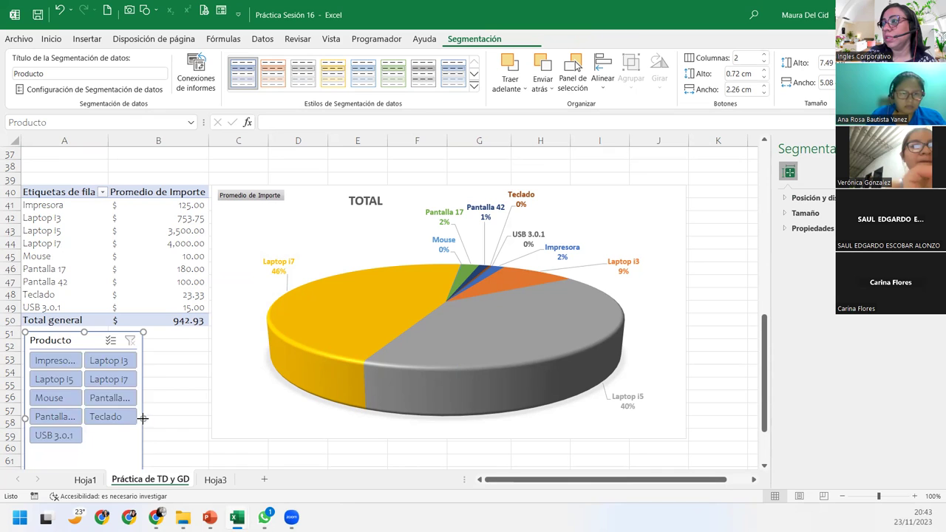
left_click_drag(142, 419, 209, 419)
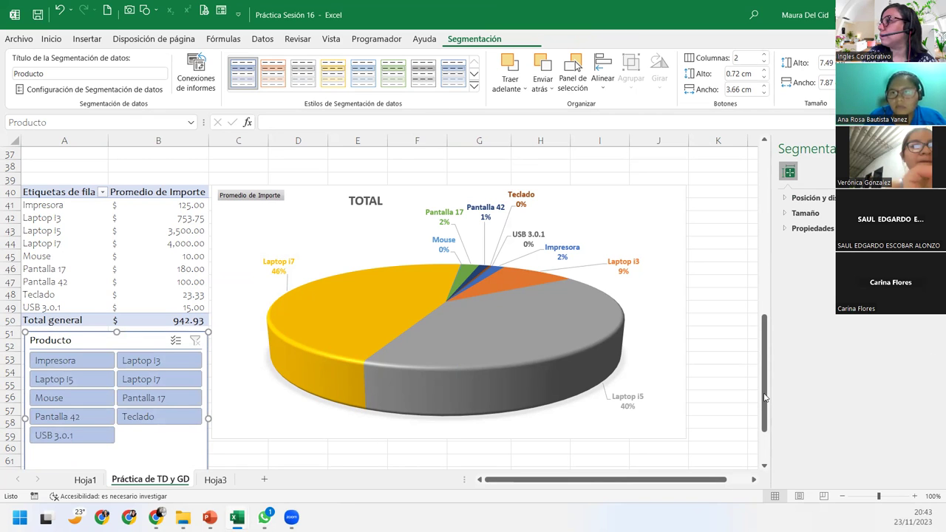
scroll(766, 398, "down", 2)
left_click_drag(116, 429, 141, 373)
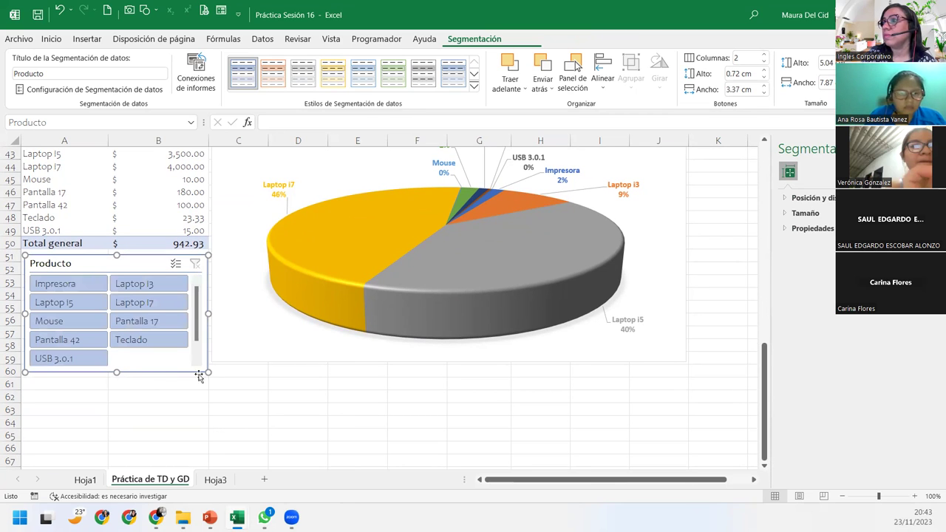
left_click(116, 373)
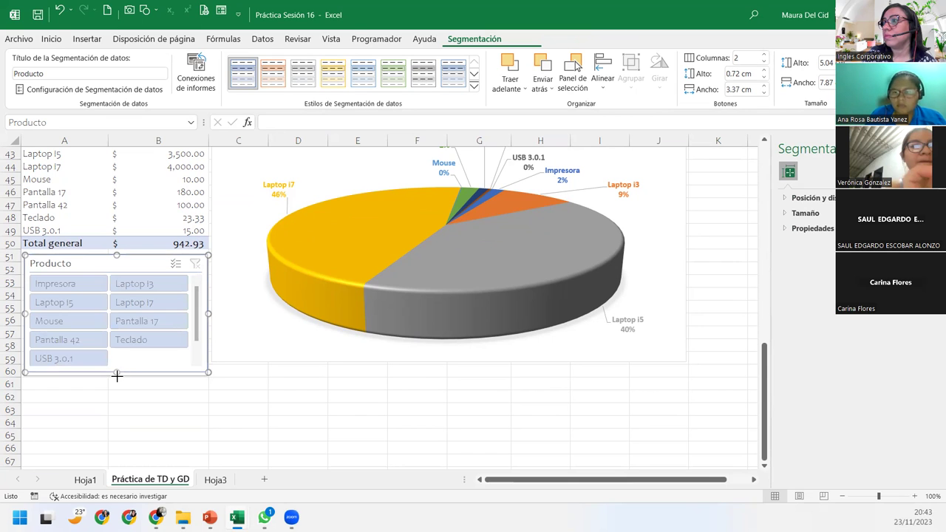
left_click_drag(117, 373, 117, 377)
left_click(357, 405)
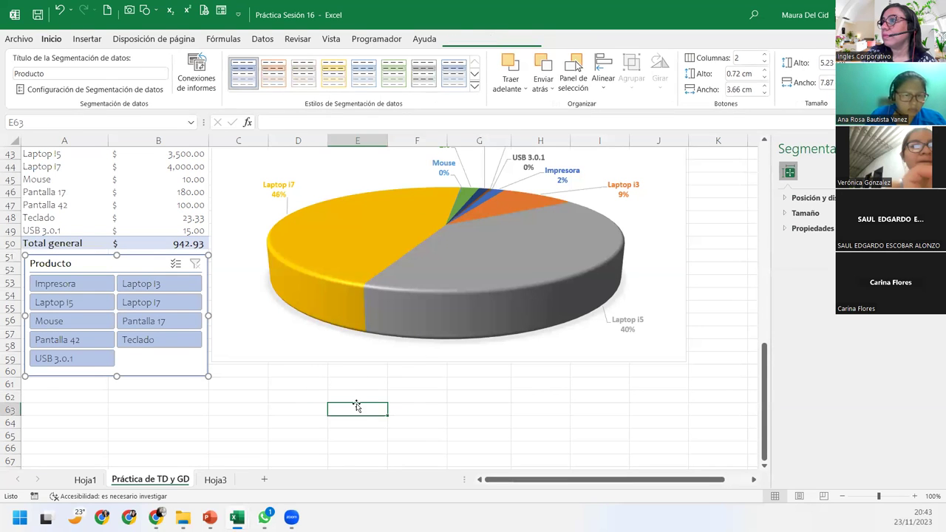
scroll(356, 404, "up", 2)
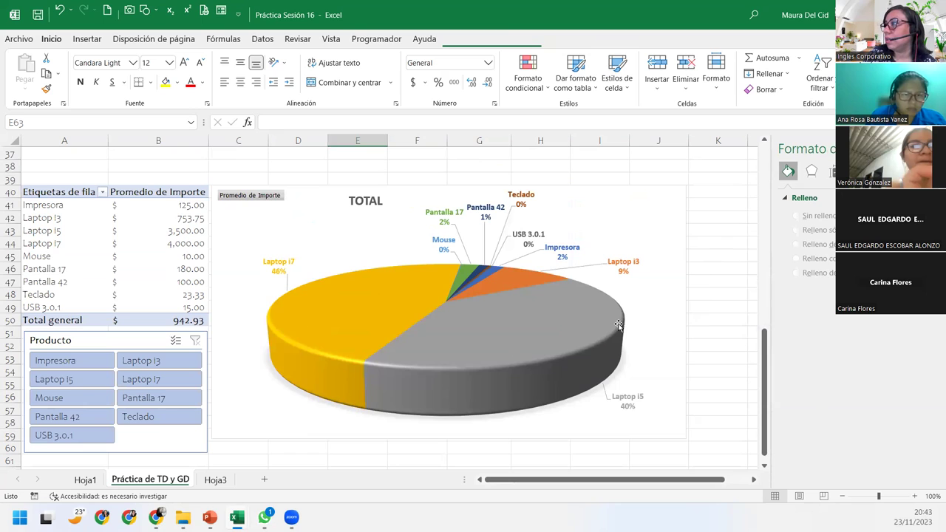
left_click(62, 397)
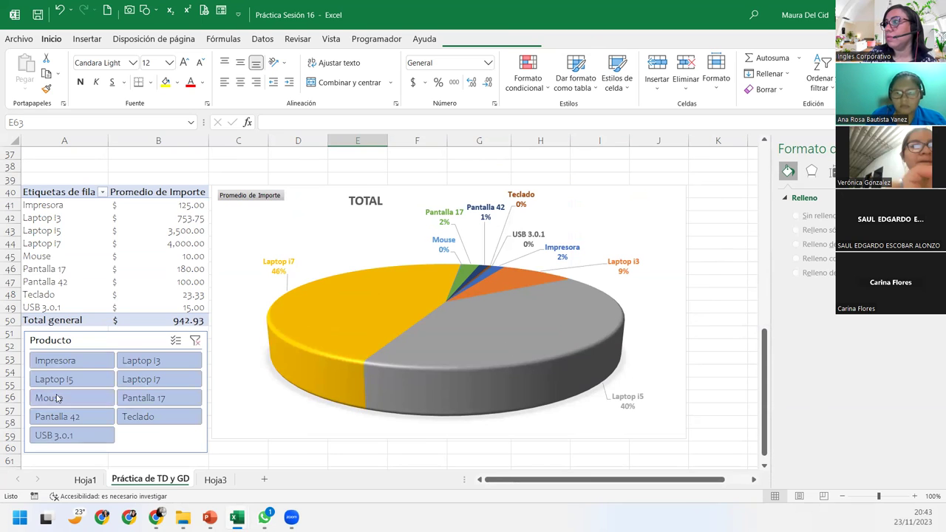
left_click(77, 380)
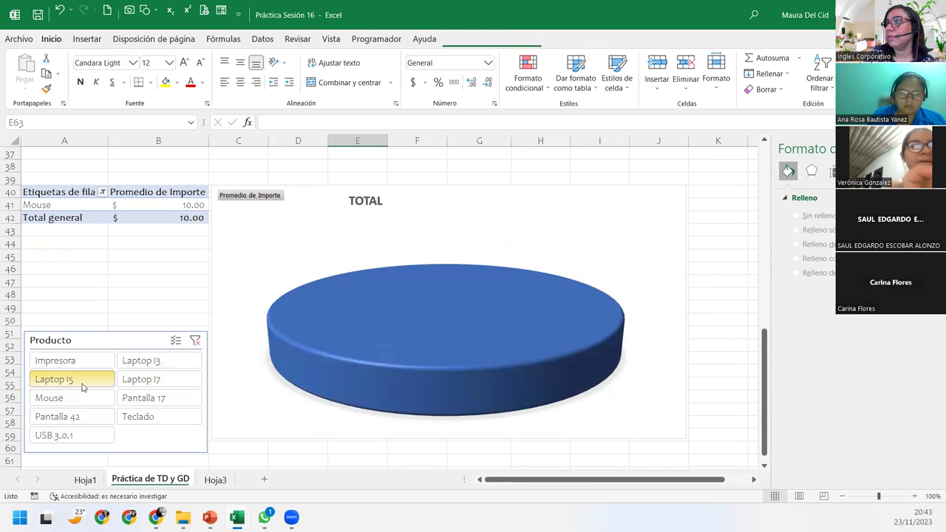
left_click(148, 381)
left_click(148, 398)
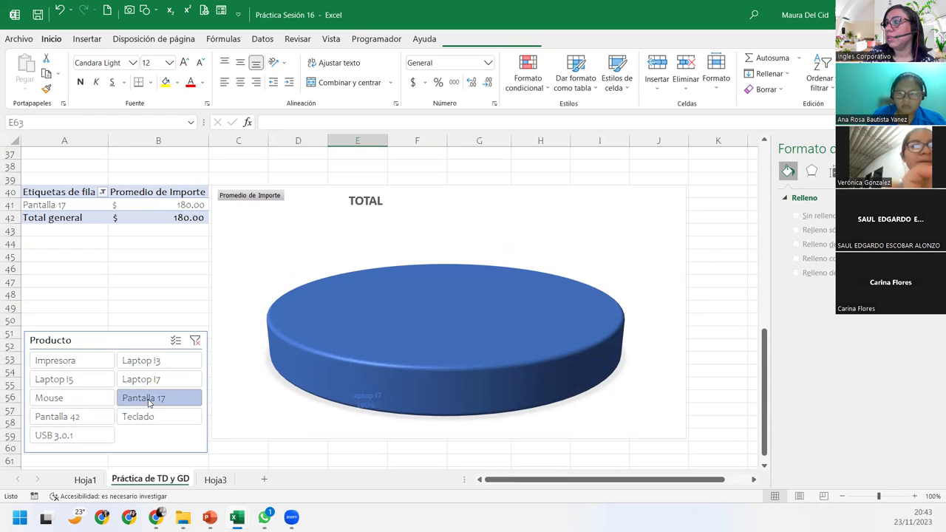
left_click(148, 417)
left_click(160, 363)
left_click(72, 373)
left_click(196, 341)
left_click(176, 340)
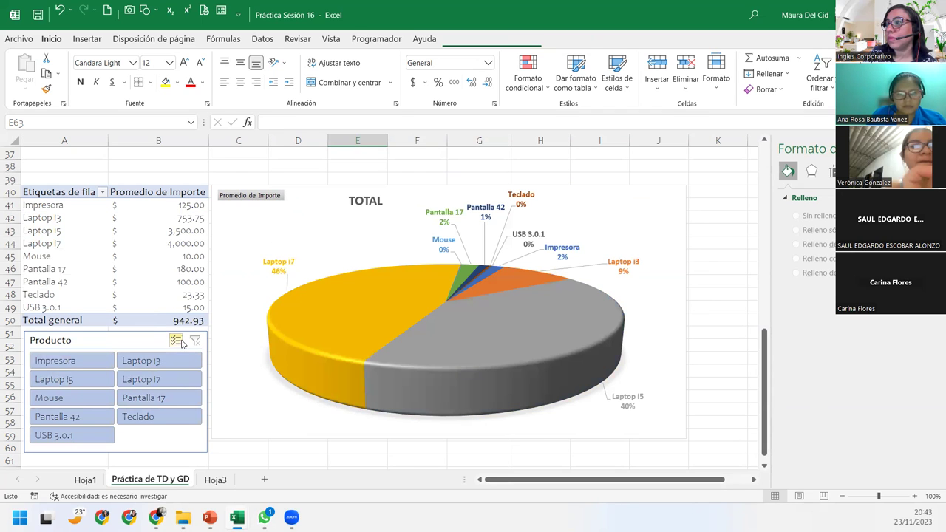
left_click(103, 361)
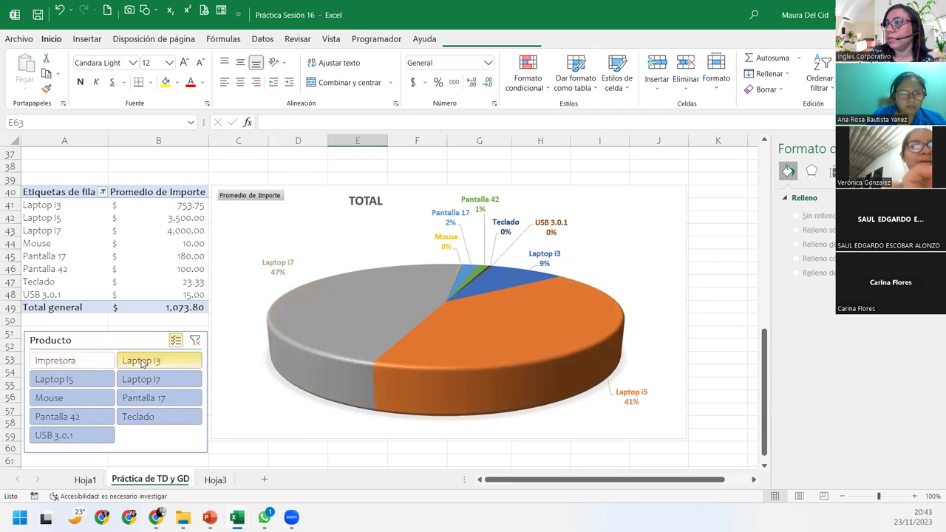
left_click(143, 363)
left_click(142, 380)
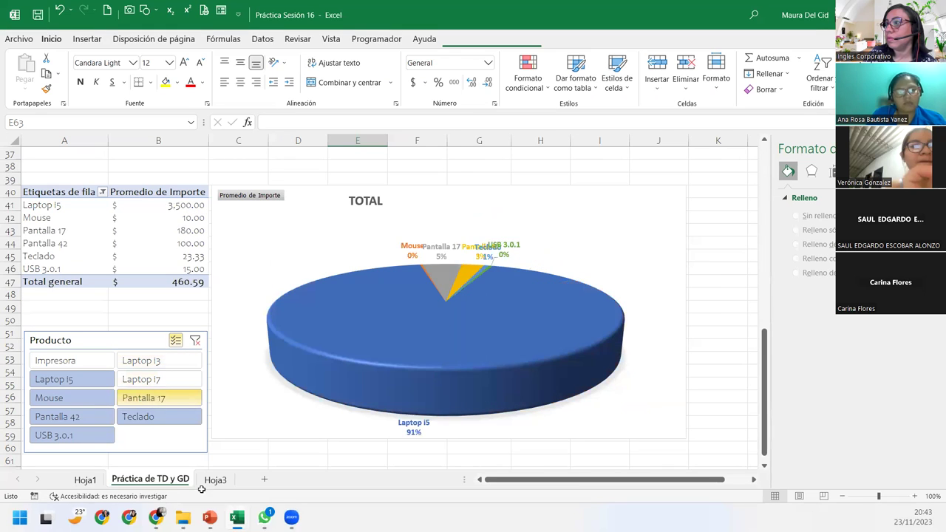
left_click(142, 399)
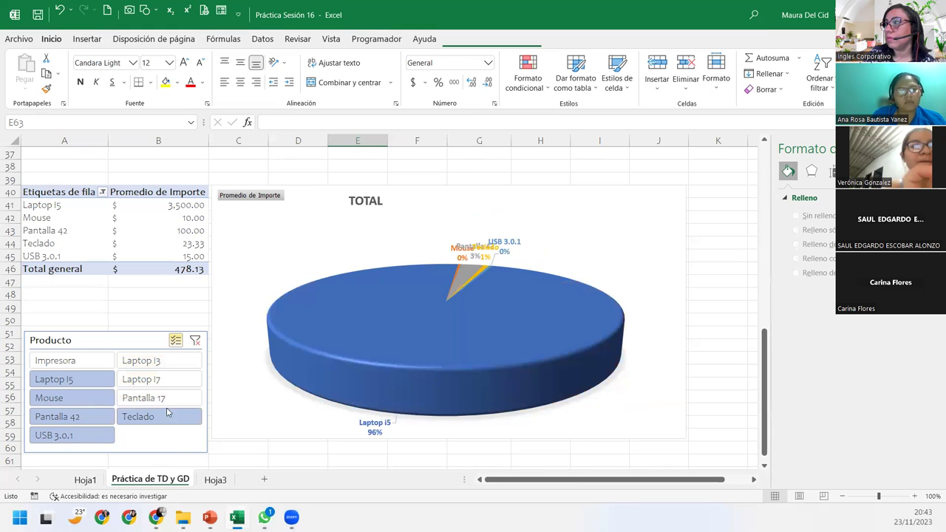
left_click(195, 341)
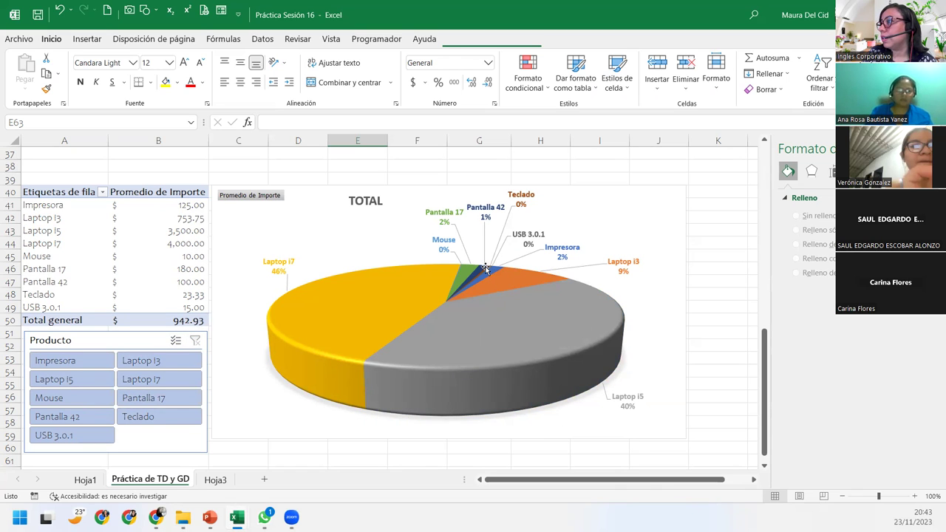
- Select the thin slice beside Pantalla 42, which accidentally pulls it out of the pie
left_click(486, 268)
left_click(485, 269)
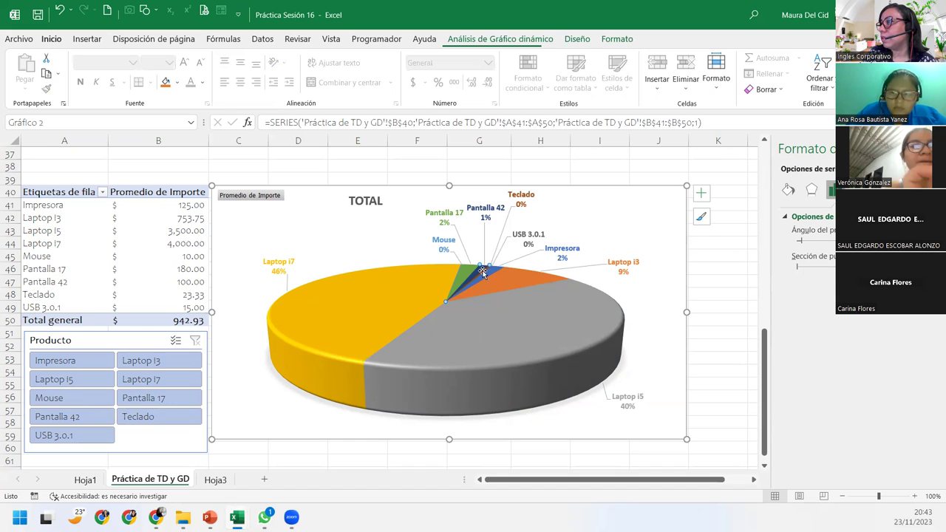
left_click(484, 272)
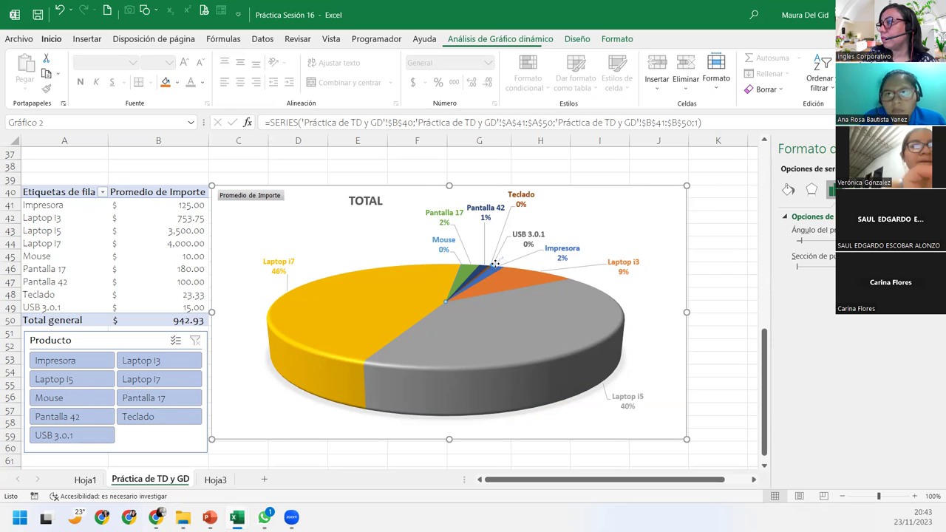
left_click_drag(495, 264, 499, 270)
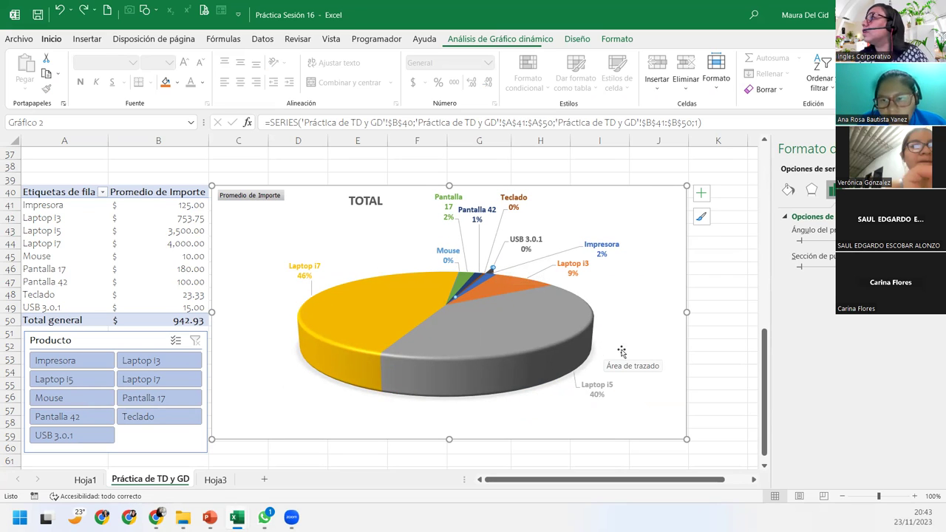
left_click(613, 322)
left_click(646, 307)
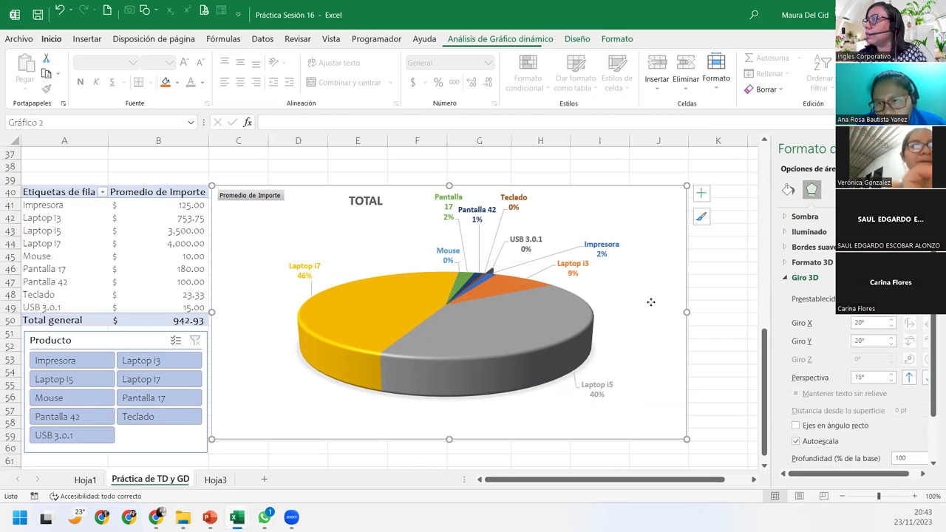
key("Down")
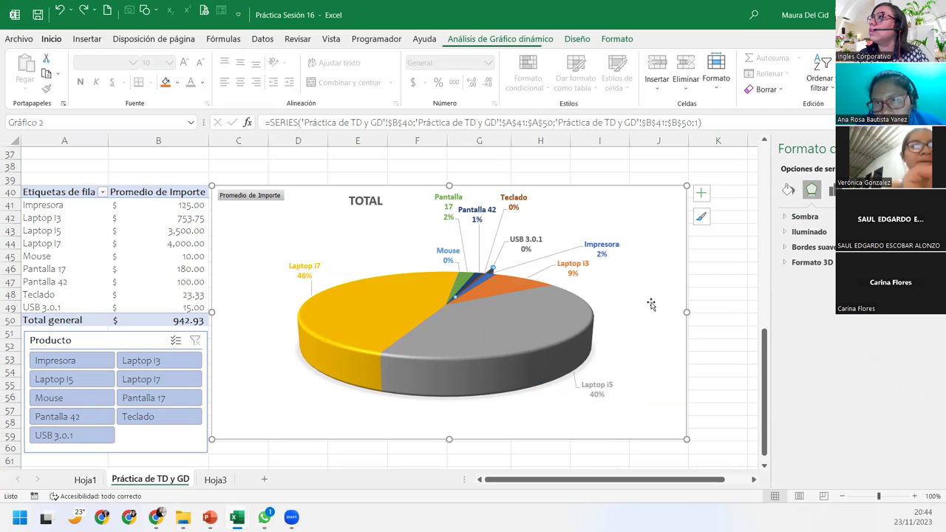
key("Up")
- Undo the last two actions from the Undo history so the slice rejoins the pie
left_click(58, 11)
left_click(59, 11)
left_click(59, 11)
left_click(59, 11)
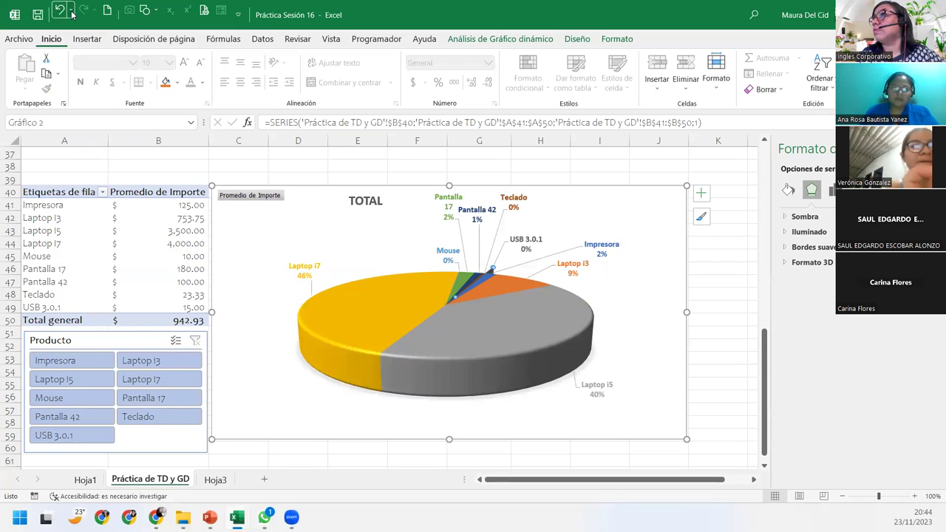
left_click(72, 13)
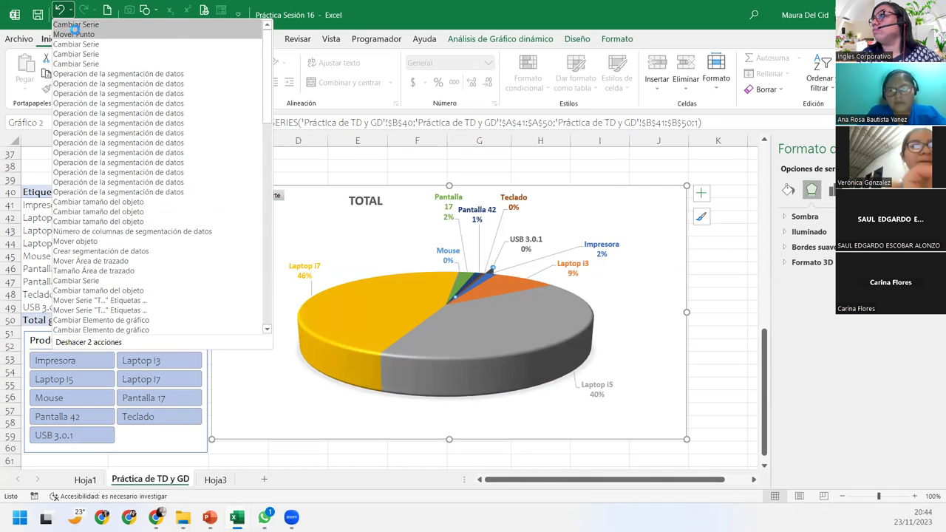
left_click(75, 30)
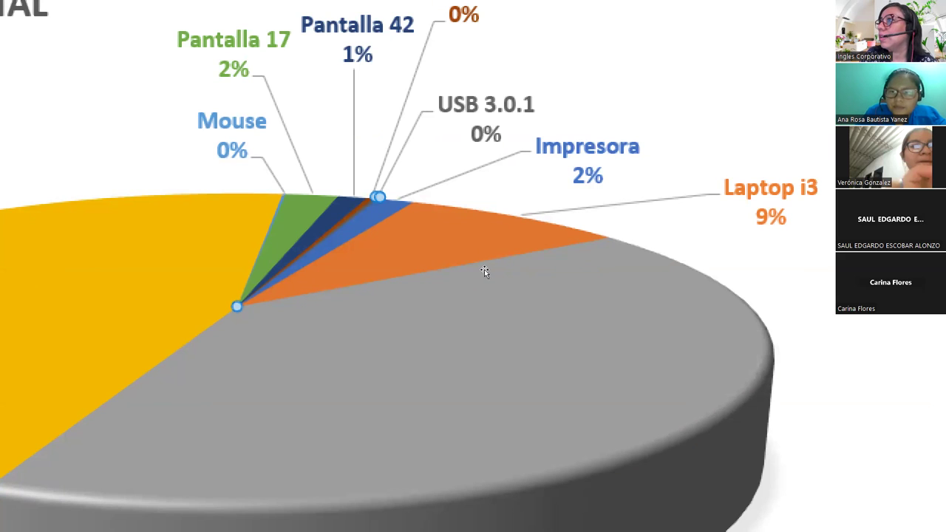
key("Left")
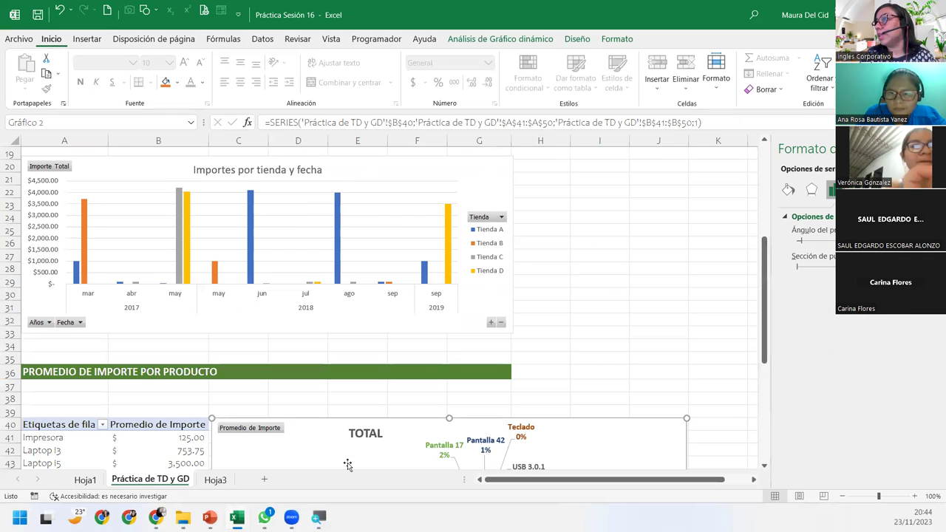
scroll(348, 464, "down", 5)
scroll(463, 325, "down", 2)
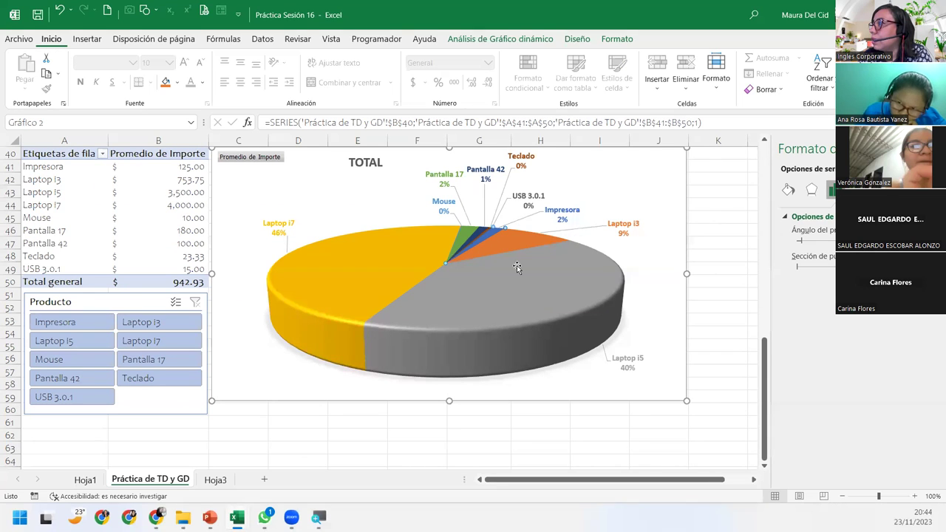
left_click(665, 269)
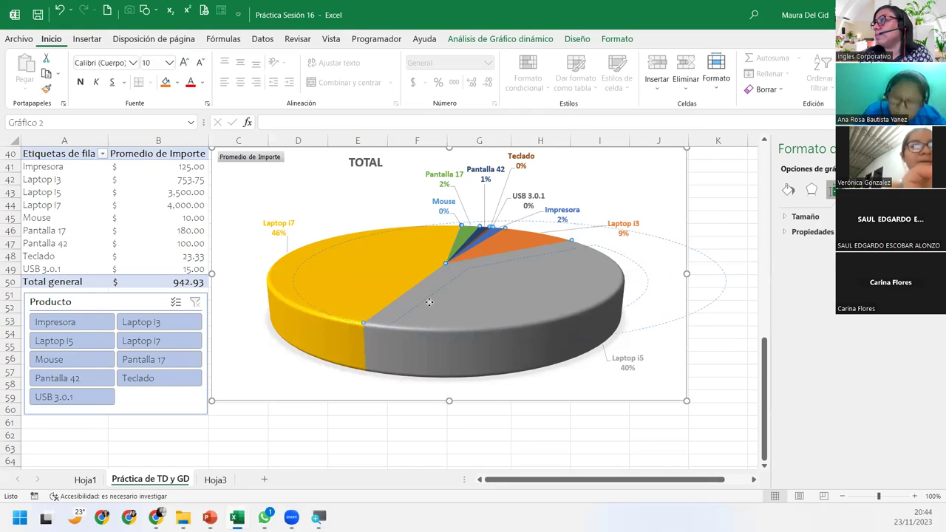
left_click_drag(428, 302, 431, 296)
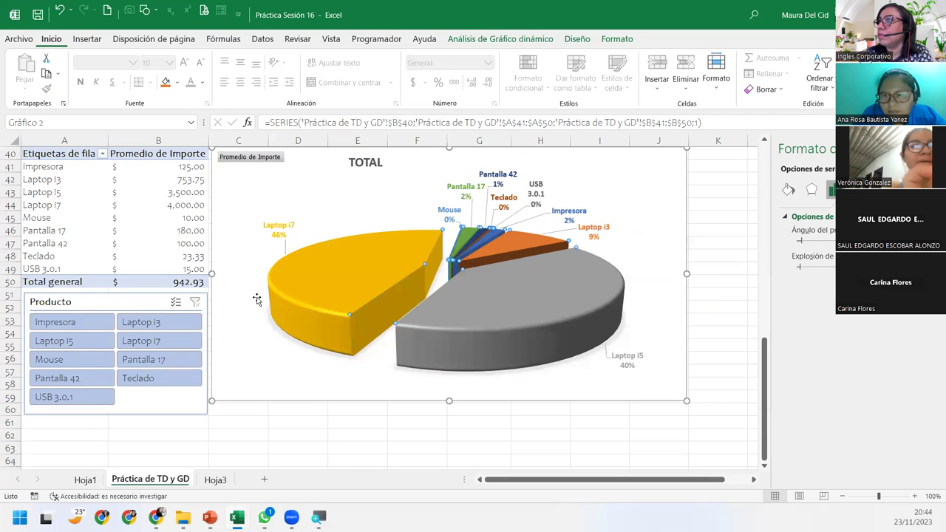
mouse_move(545, 302)
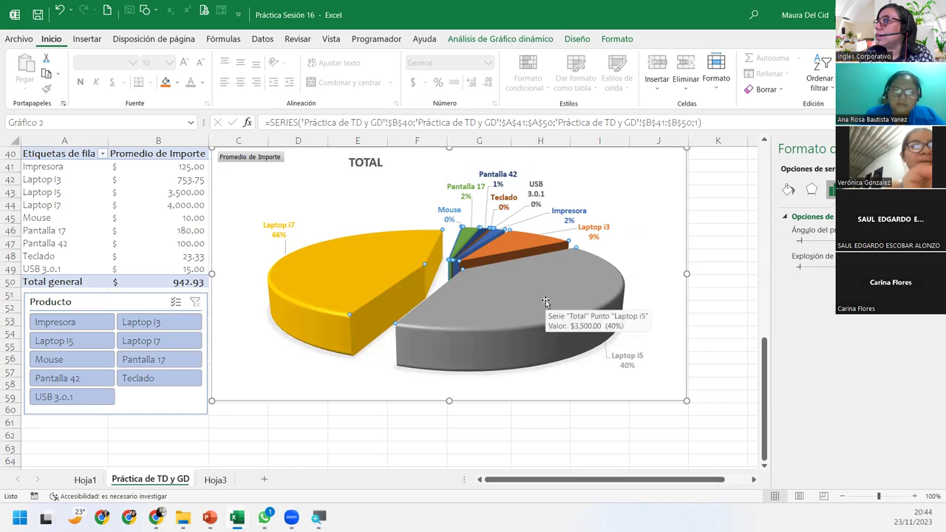
left_click_drag(546, 302, 481, 292)
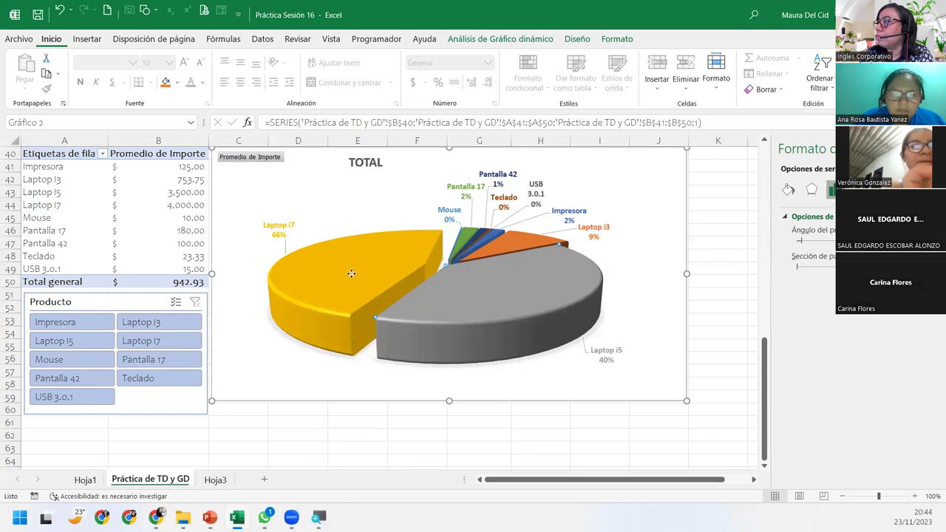
left_click_drag(351, 273, 426, 307)
left_click(259, 380)
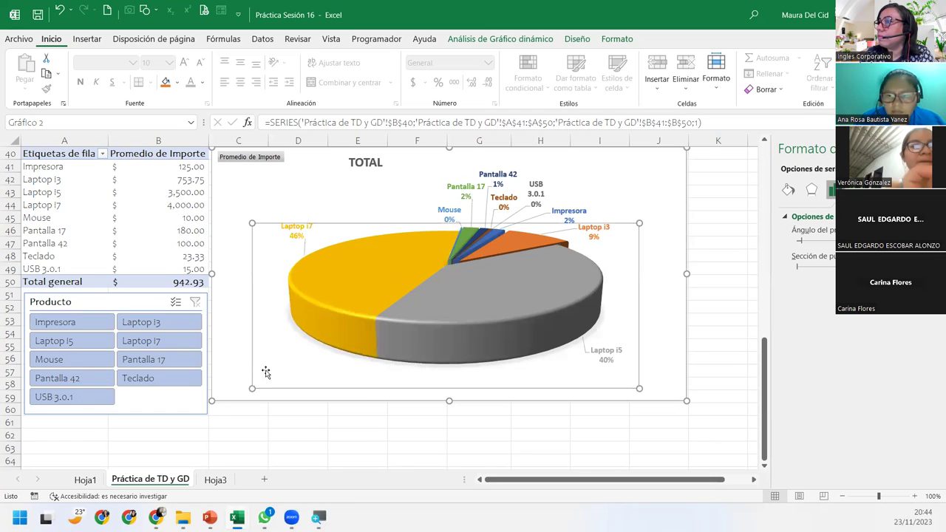
left_click(507, 273)
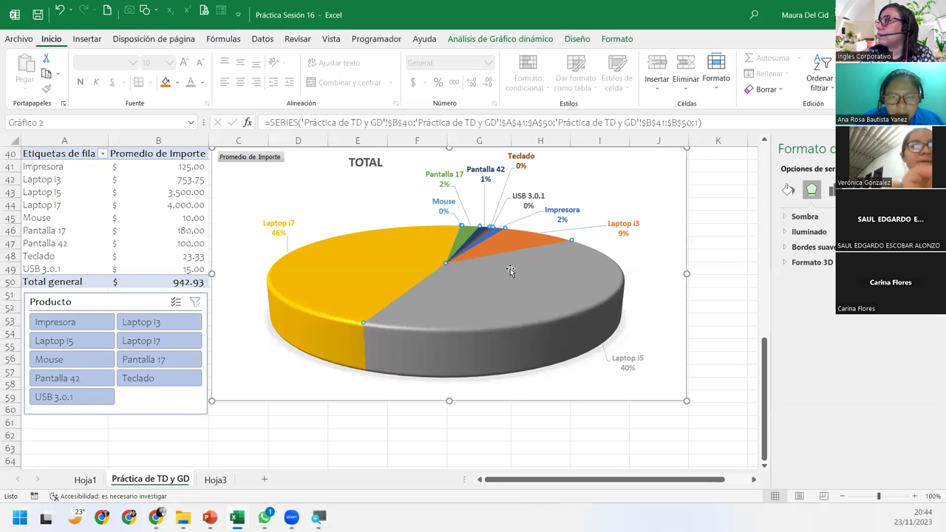
- Replace the TOTAL chart title with 'PROMEDIO DEL IMPORTE POR PRODUCTO'
left_click(683, 265)
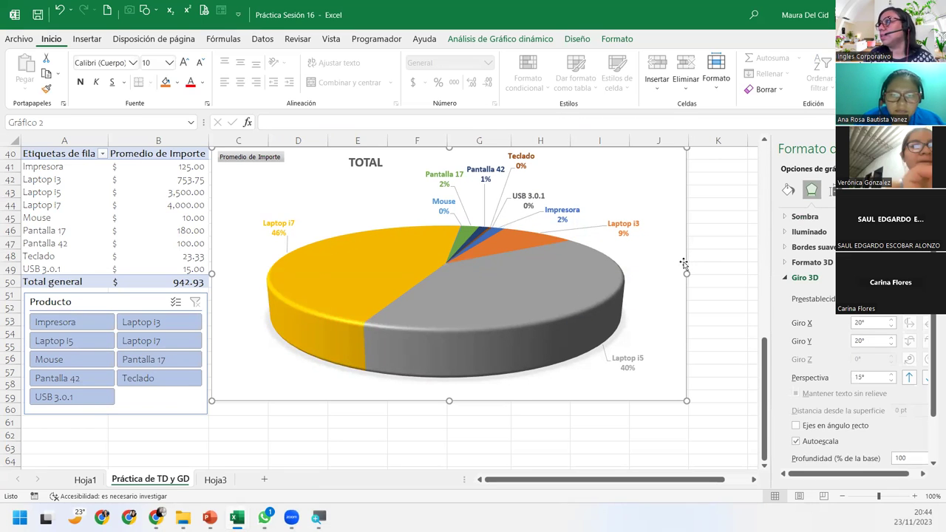
scroll(655, 265, "up", 1)
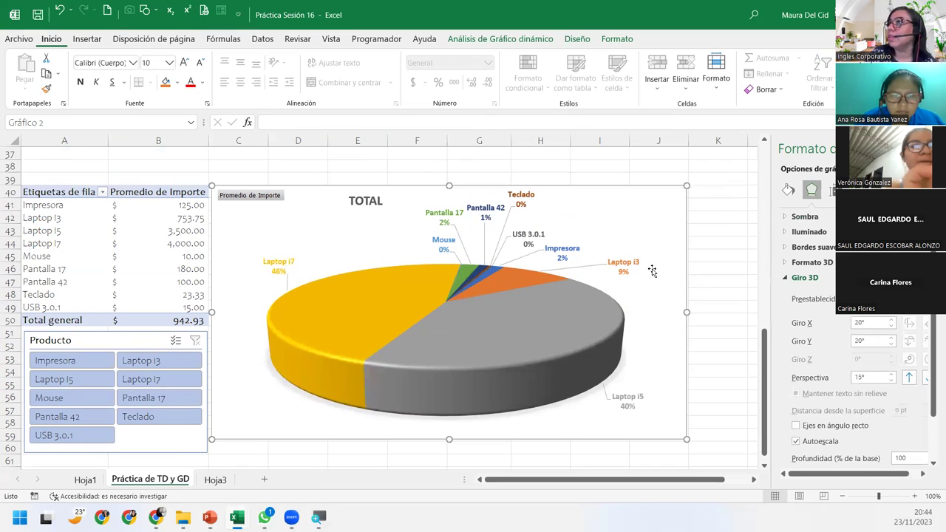
double_click(367, 204)
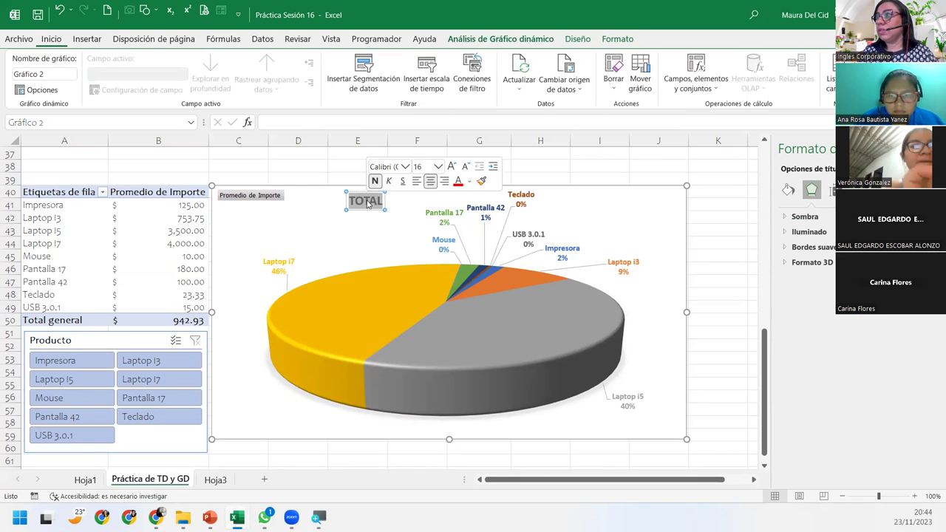
type("PROMEDIO DEL ")
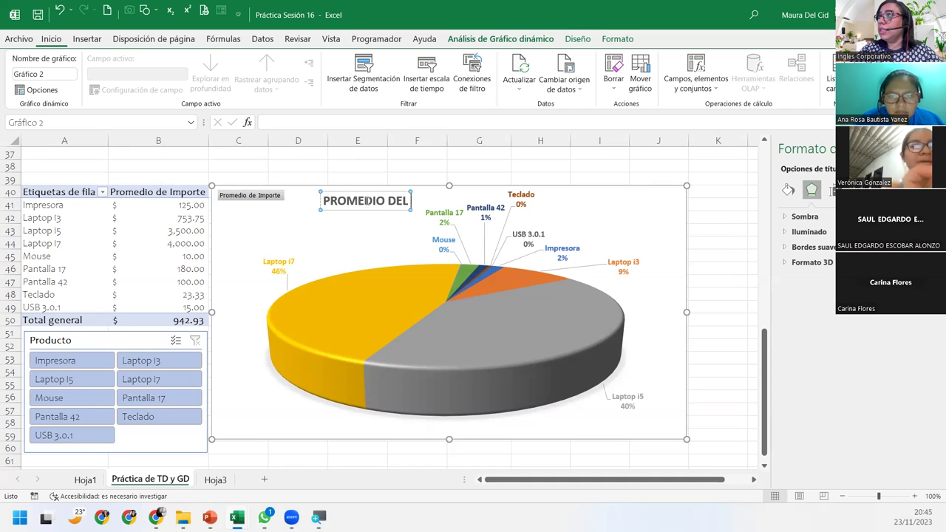
type("IMPORTE POR PRODUCTO")
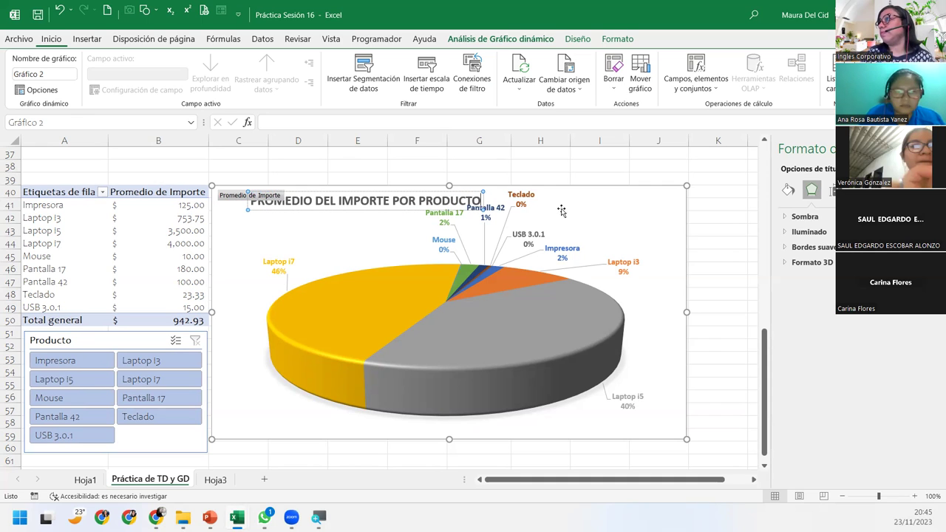
- Shrink the pie's plot area from its top-left corner and shift the chart slightly left
left_click(375, 255)
left_click(347, 267)
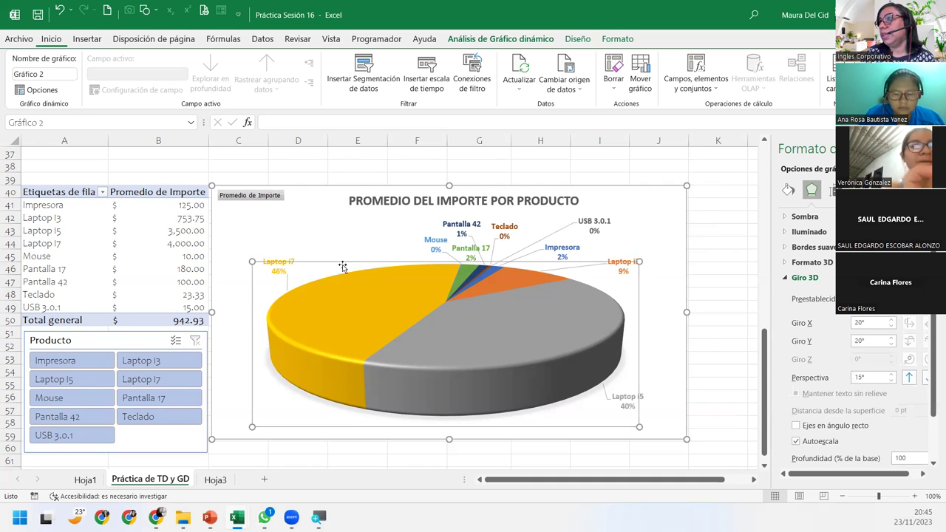
left_click_drag(252, 261, 279, 291)
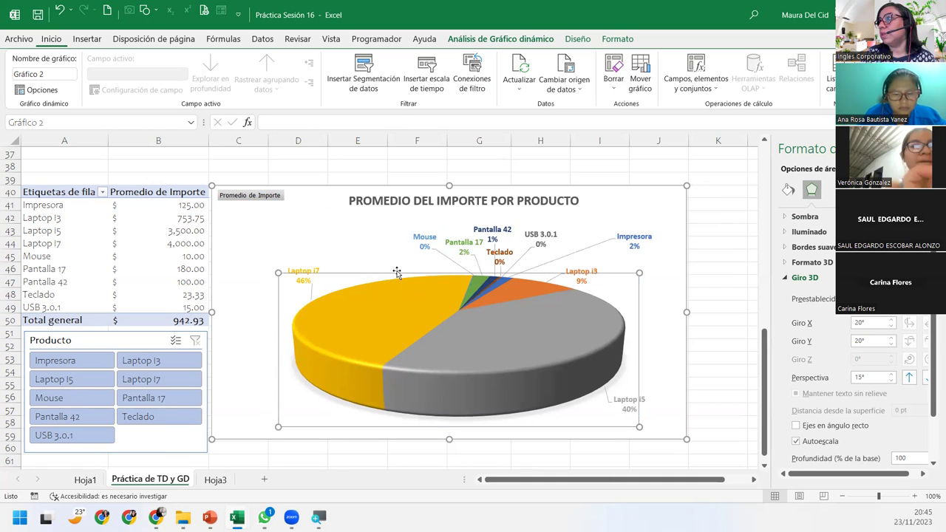
left_click_drag(397, 274, 397, 270)
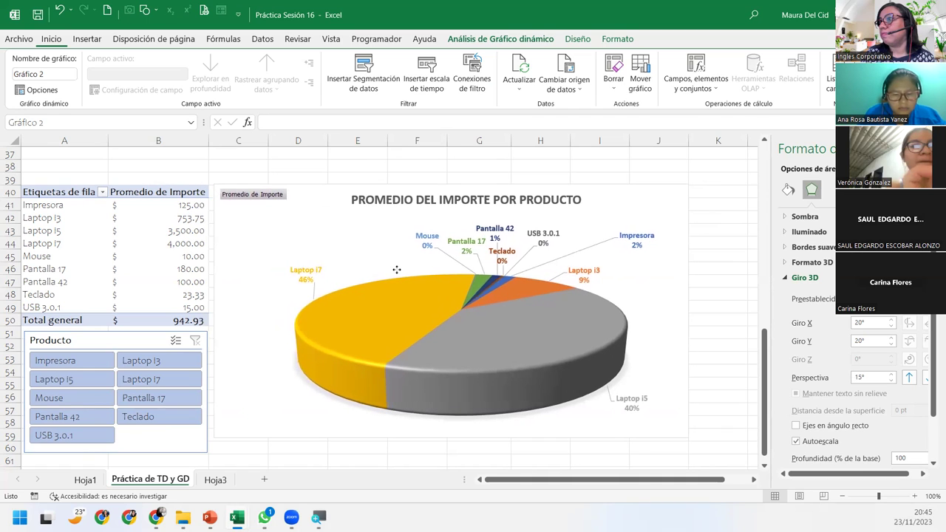
left_click_drag(397, 270, 382, 272)
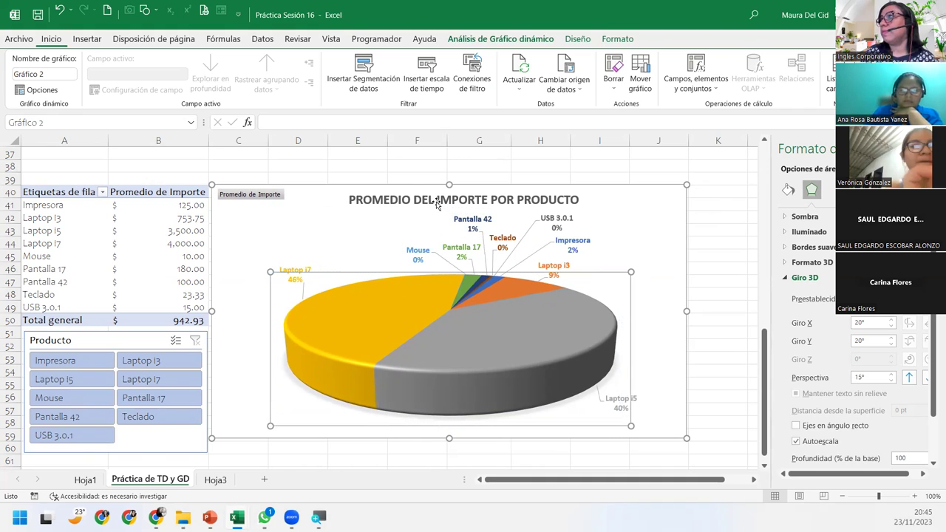
- Select the chart to give it 20° X and Y rotation and 15° perspective
left_click(671, 266)
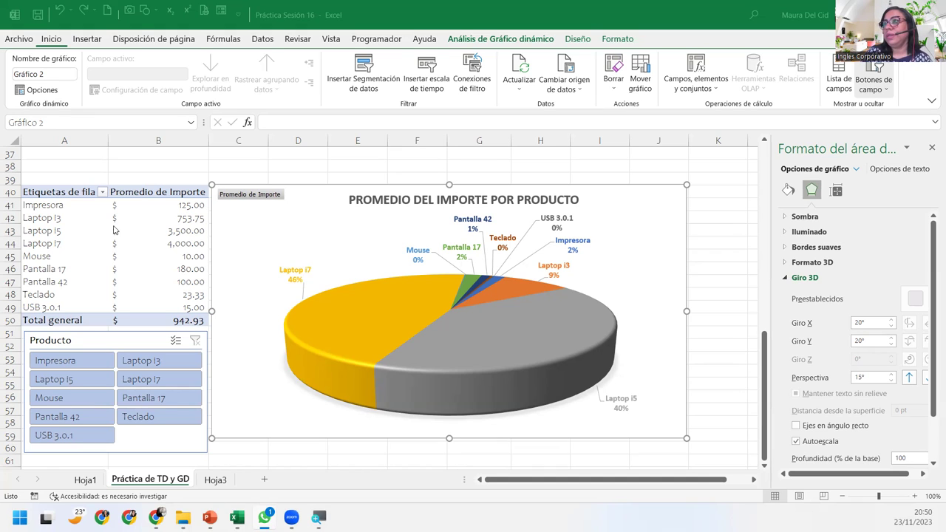
- Apply the Blanco medio 4 style to the pivot table
left_click(74, 225)
left_click(72, 228)
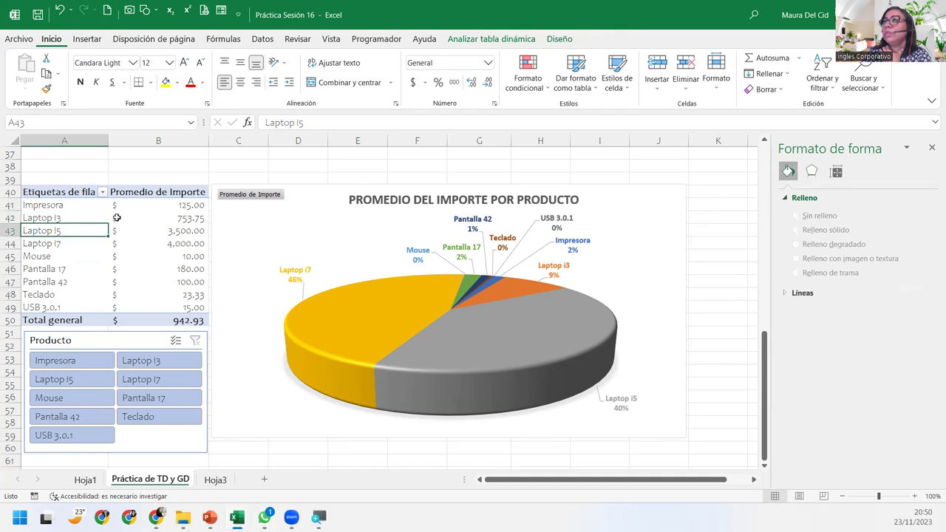
left_click(510, 39)
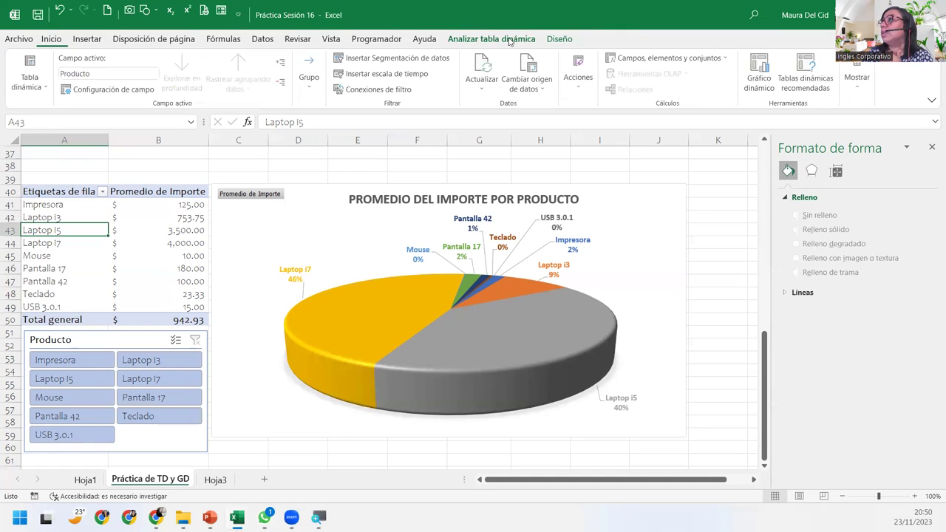
left_click(564, 39)
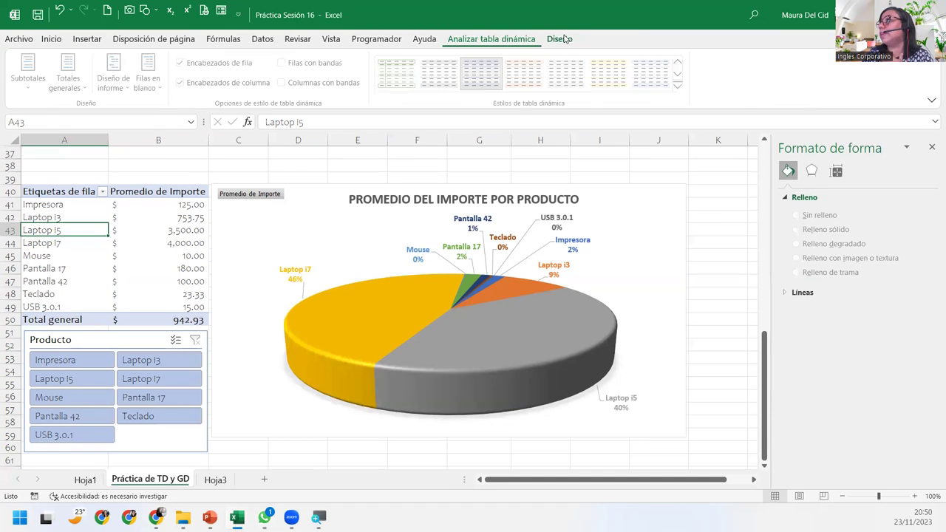
left_click(677, 87)
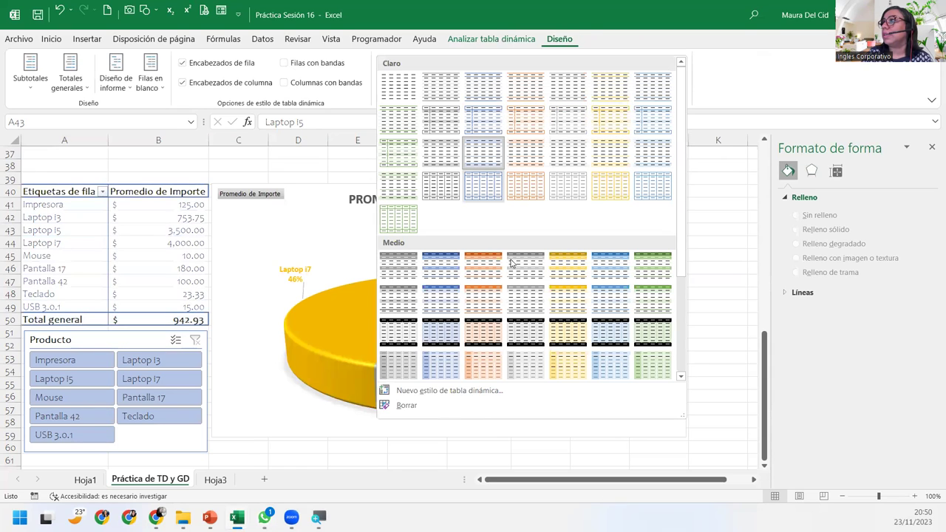
left_click(521, 309)
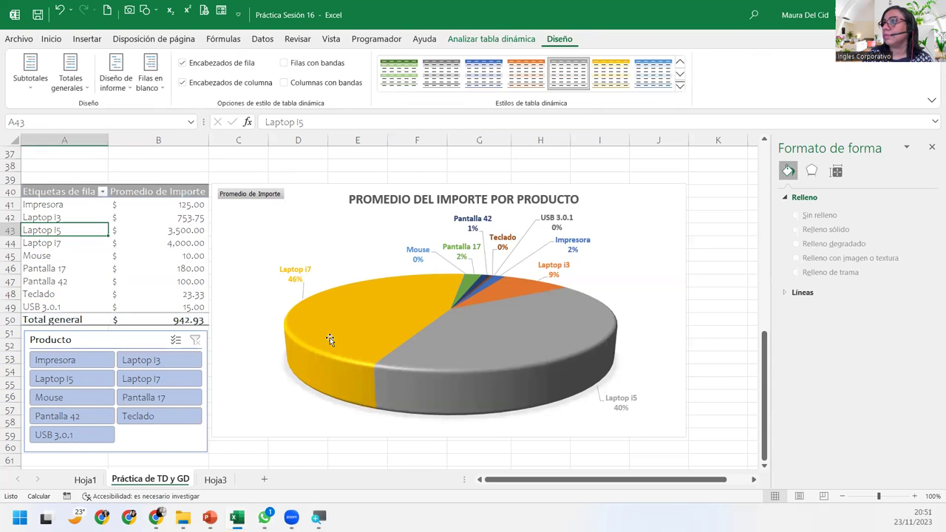
- Give the Producto slicer a grey slicer style
left_click(101, 339)
left_click(488, 39)
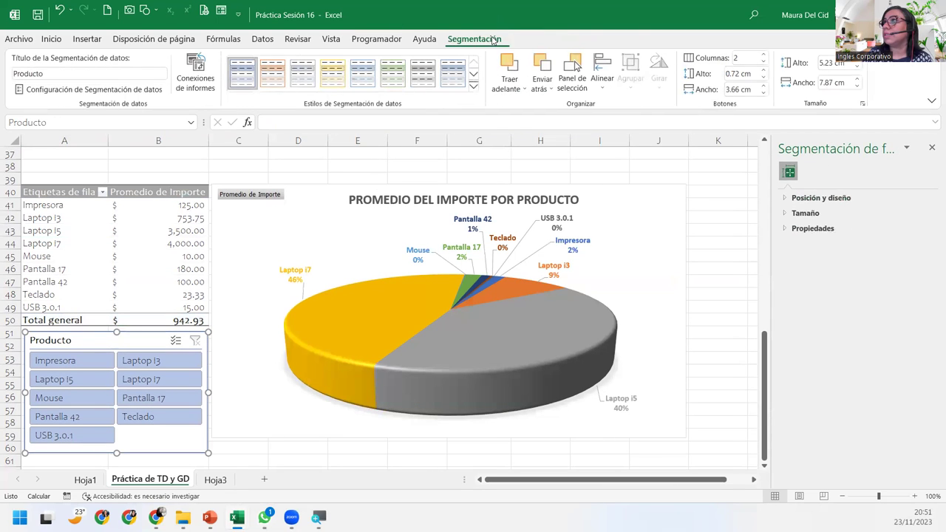
left_click(310, 79)
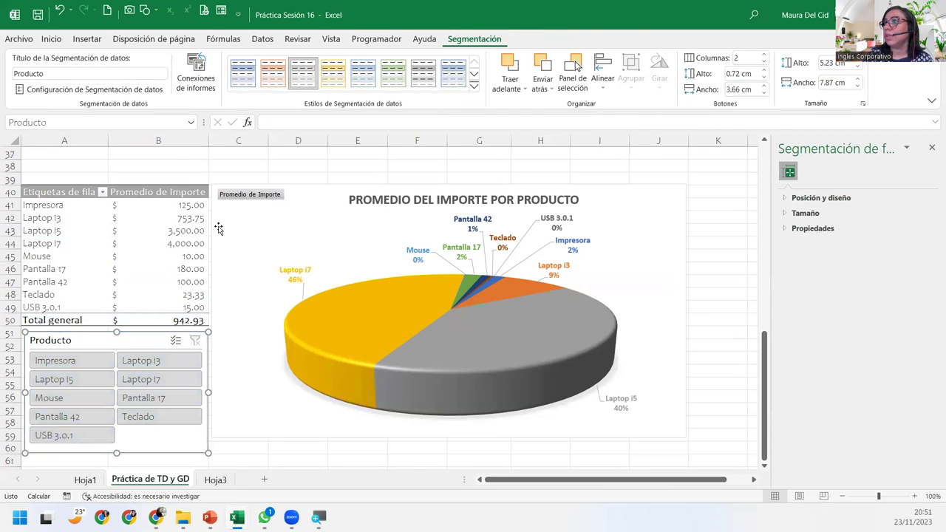
left_click(477, 264)
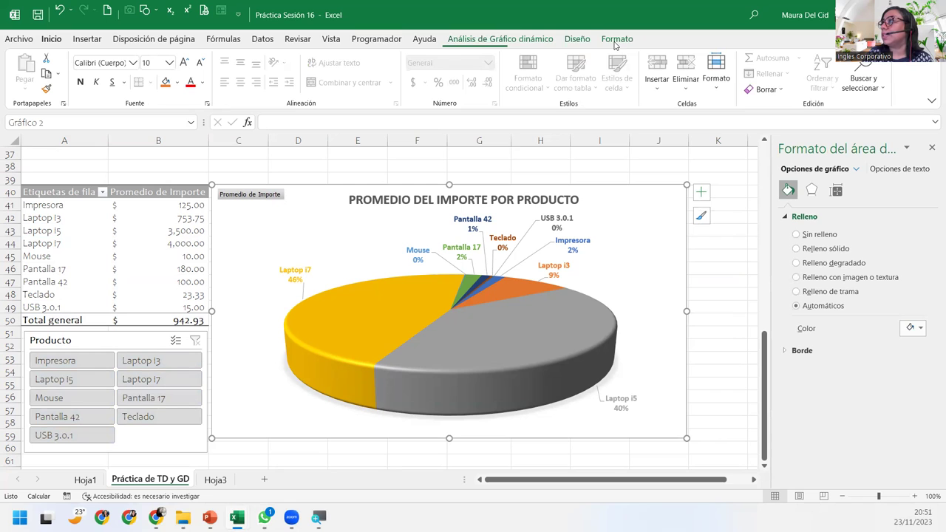
- Apply the dark Estilo 7 chart style to the pie chart
left_click(616, 41)
left_click(576, 41)
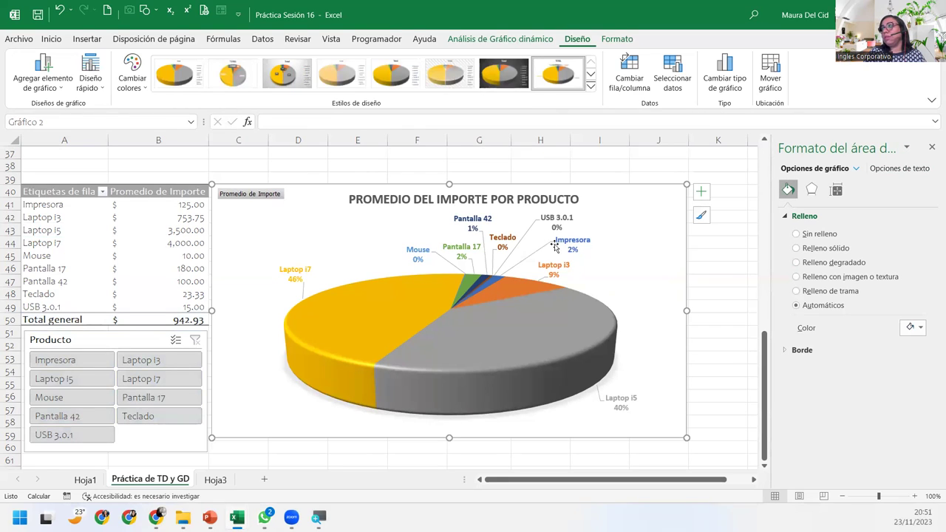
left_click(591, 86)
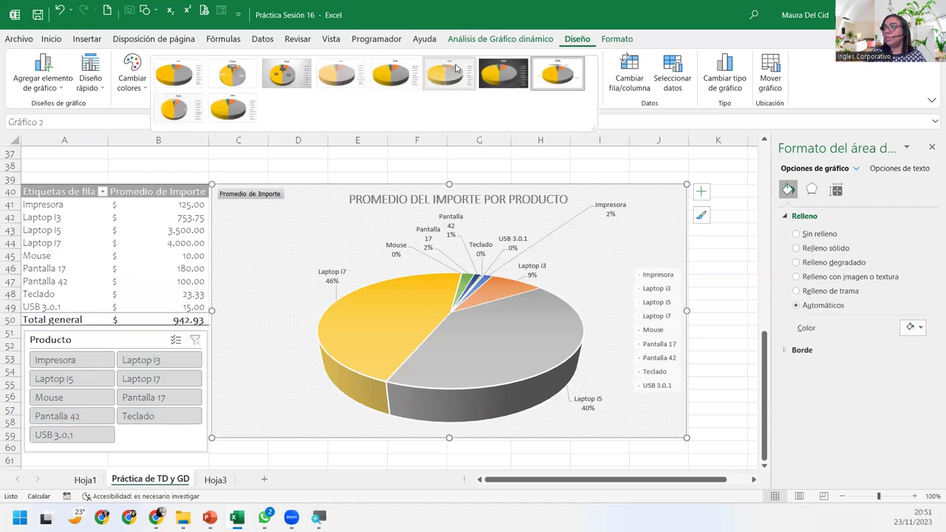
left_click(517, 69)
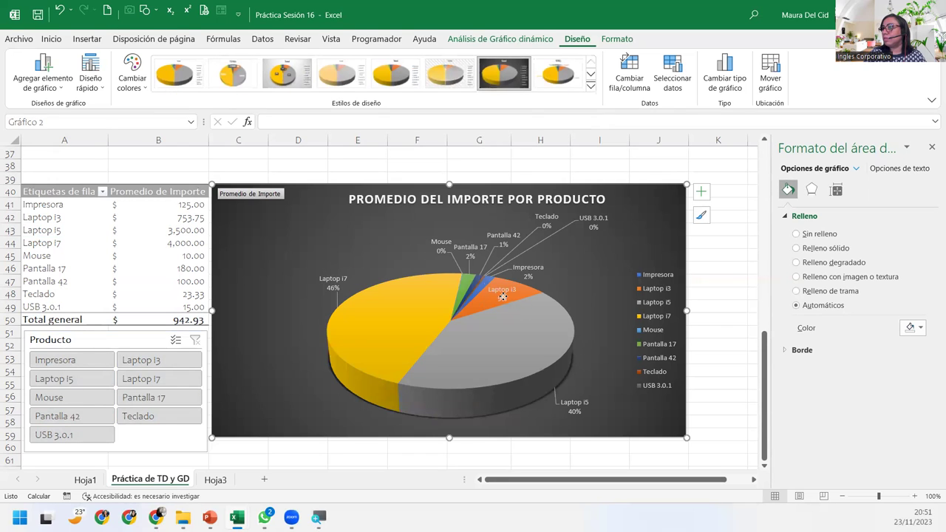
- Move the Laptop i3 data label next to the Impresora label
left_click(503, 294)
left_click(502, 294)
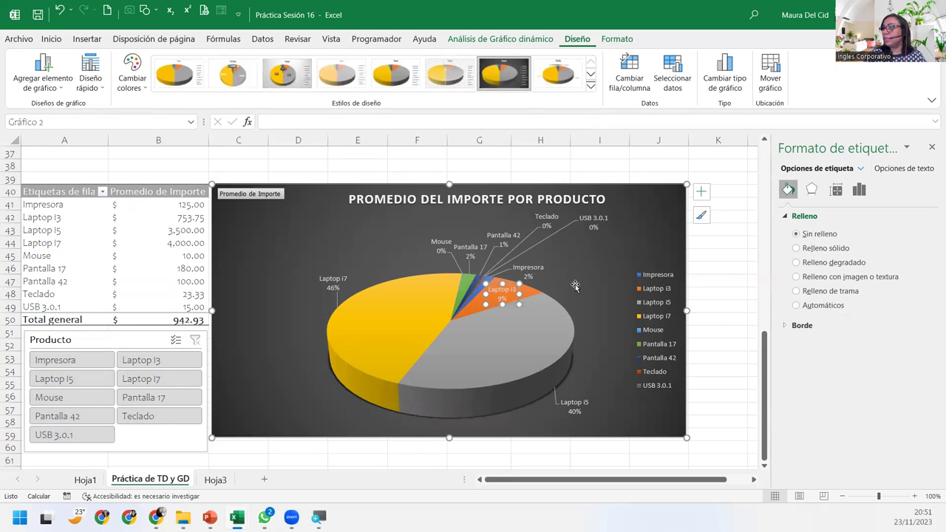
left_click_drag(575, 286, 574, 284)
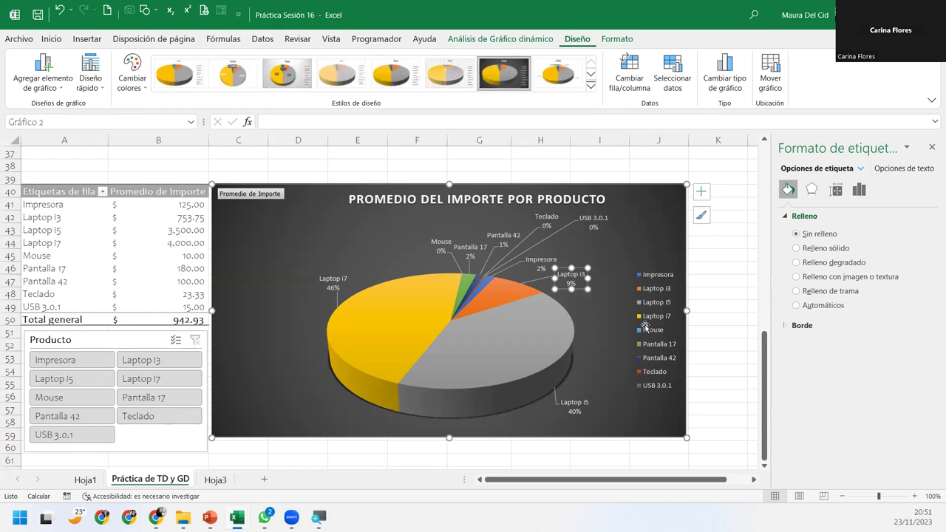
left_click(68, 338)
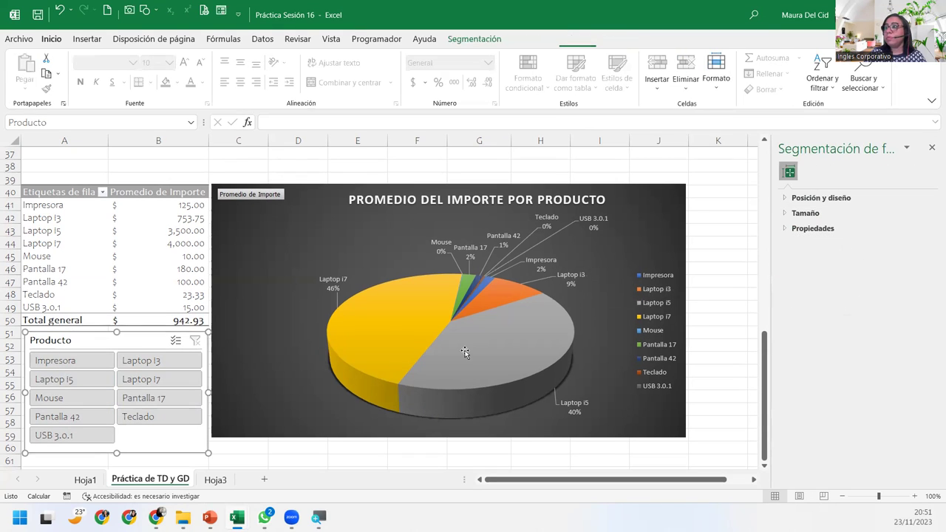
left_click(27, 240)
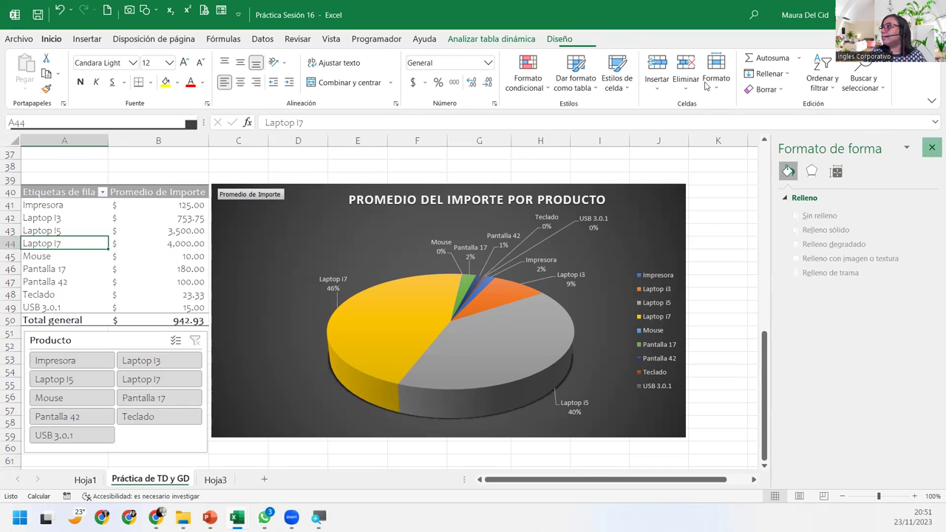
- Show the pivot field list and drag Tienda into the Filtros area
left_click(933, 147)
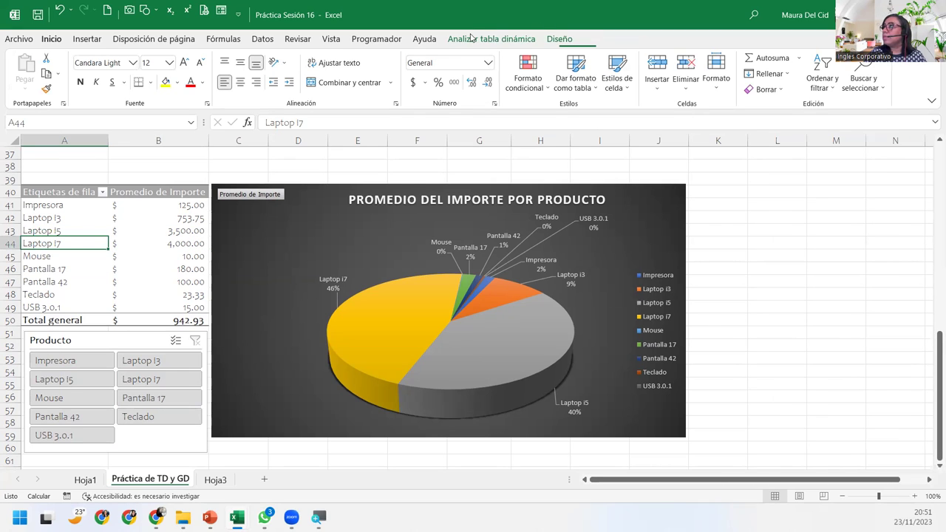
left_click(473, 38)
left_click(858, 72)
left_click(855, 127)
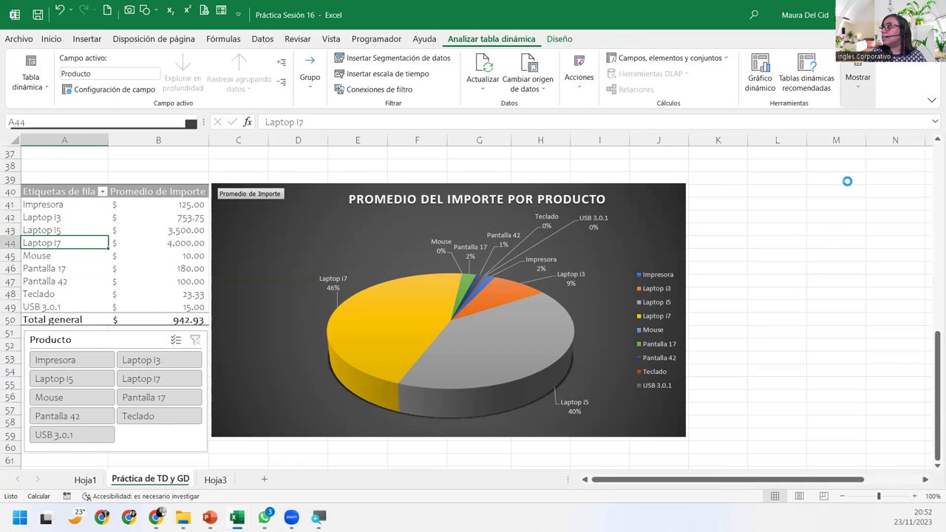
mouse_move(836, 236)
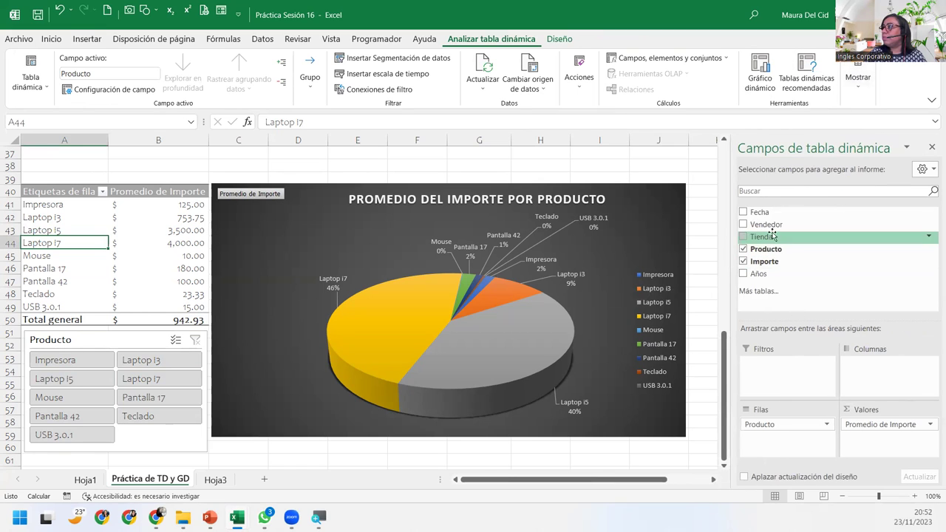
mouse_move(762, 236)
left_mouse_down()
mouse_move(806, 381)
mouse_move(798, 376)
left_mouse_up()
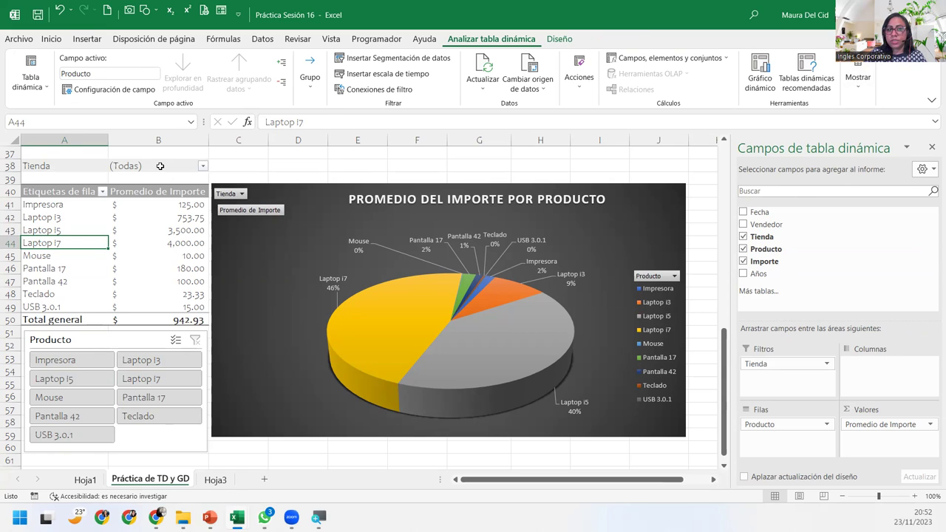
left_click(136, 265)
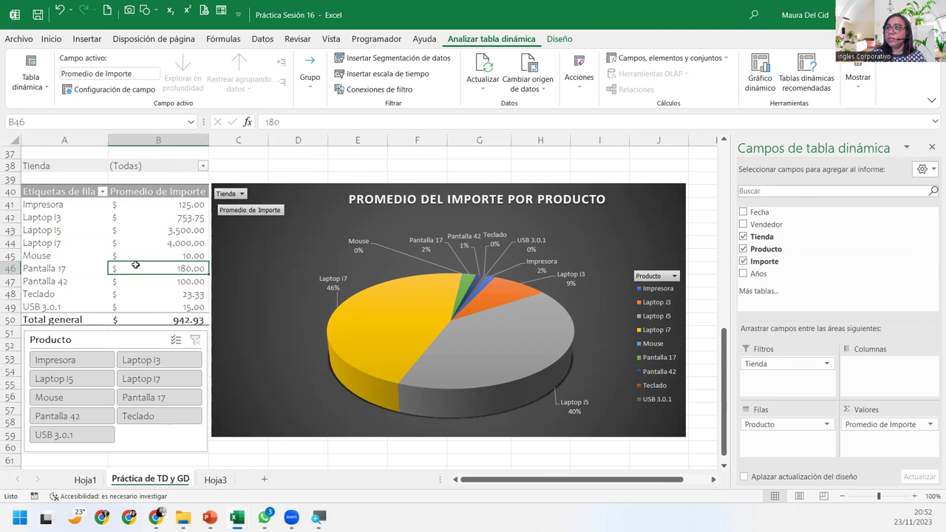
left_click(202, 167)
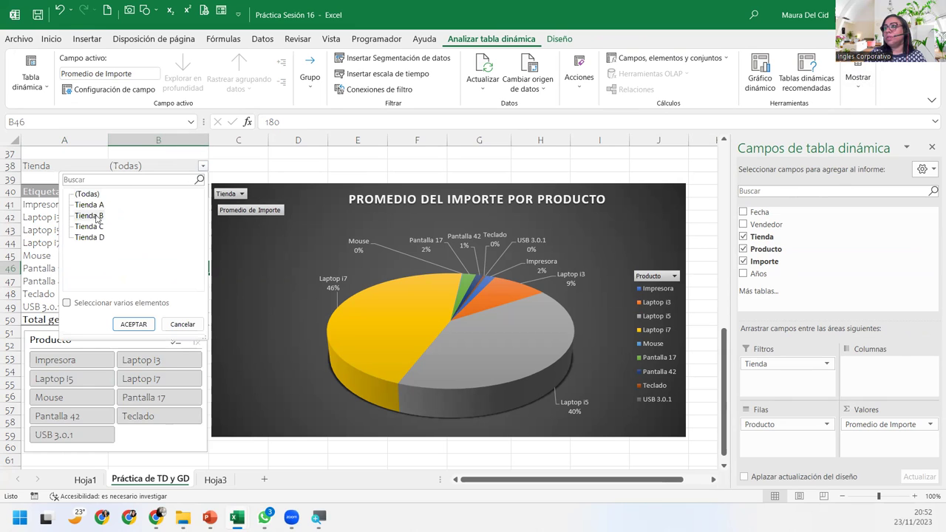
left_click(143, 326)
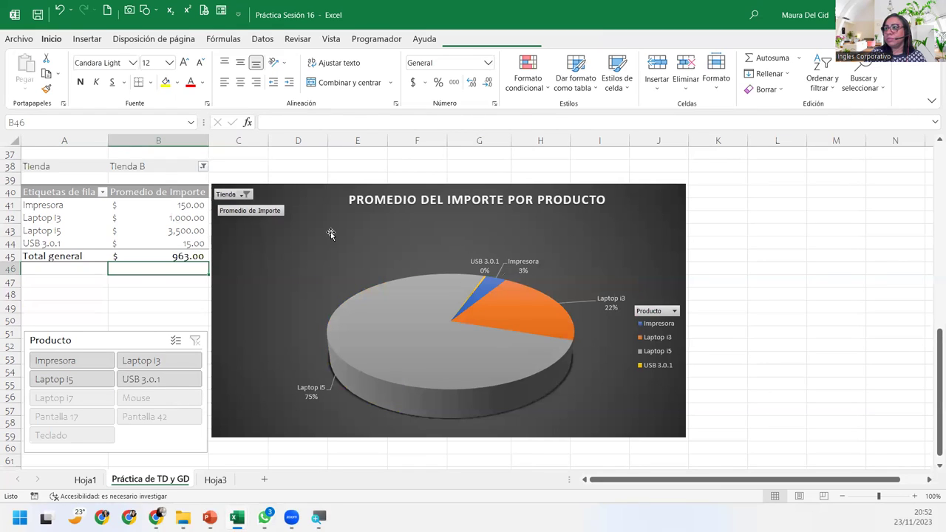
left_click(201, 167)
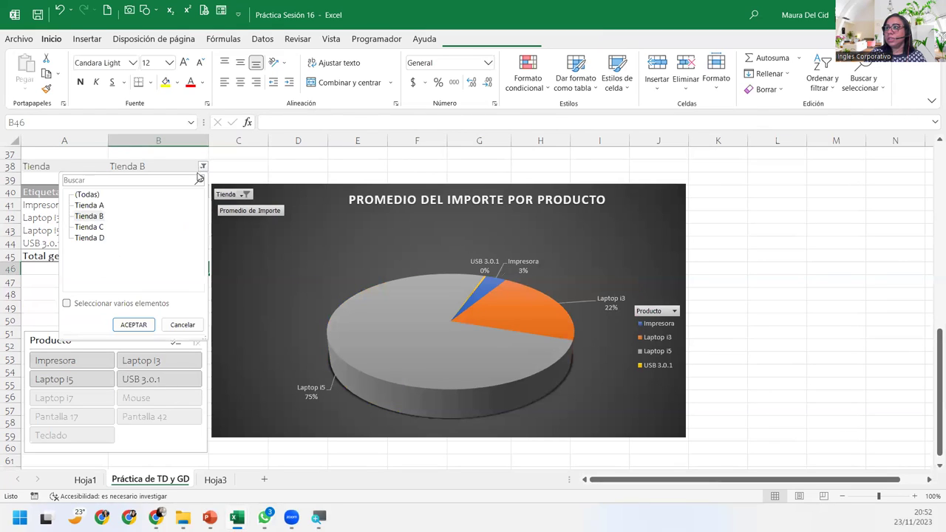
left_click(97, 230)
left_click(132, 324)
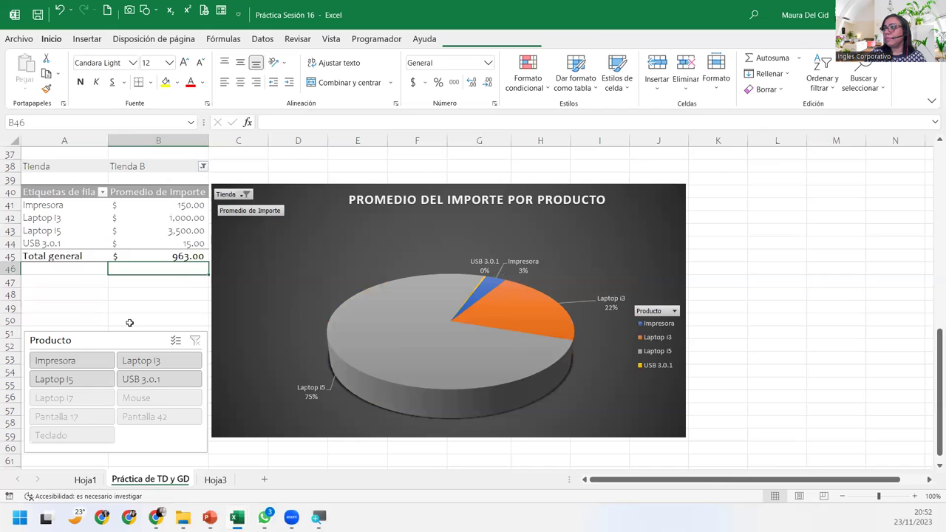
left_click(202, 167)
left_click(87, 238)
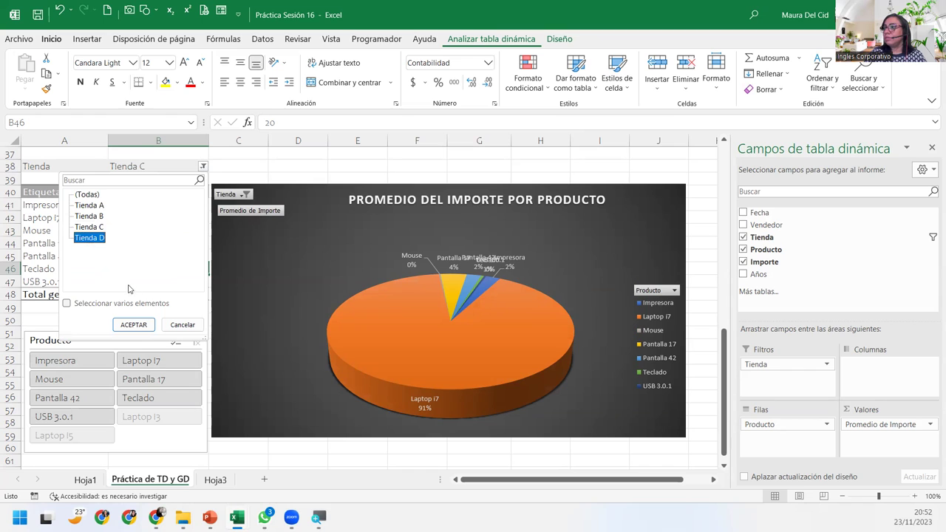
left_click(137, 325)
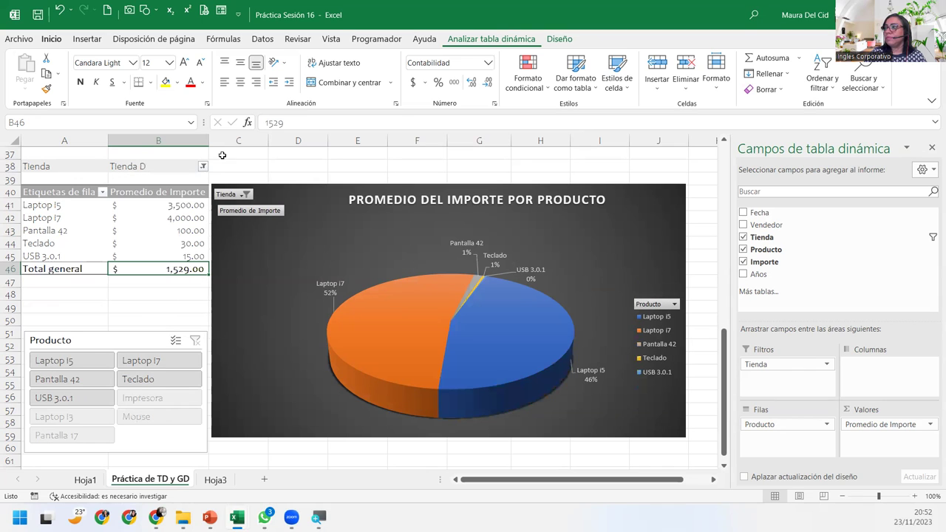
left_click(203, 167)
left_click(87, 195)
left_click(134, 324)
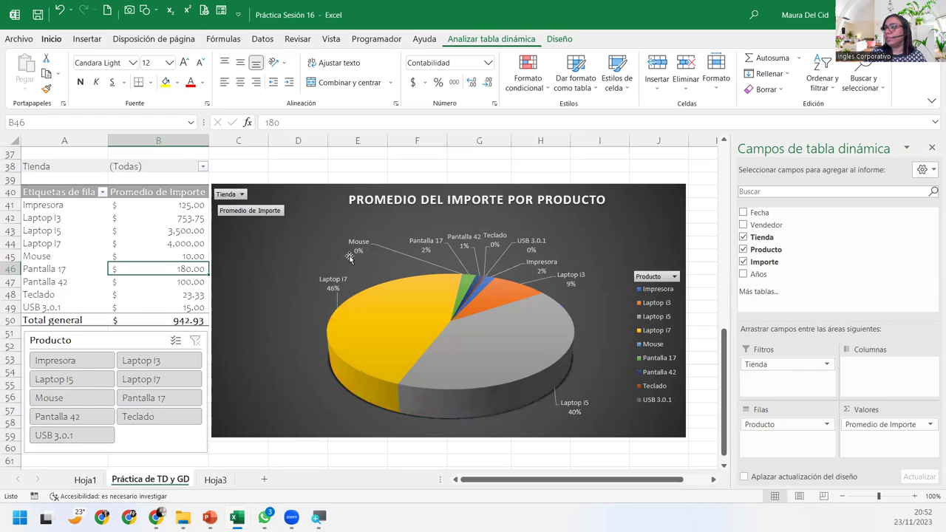
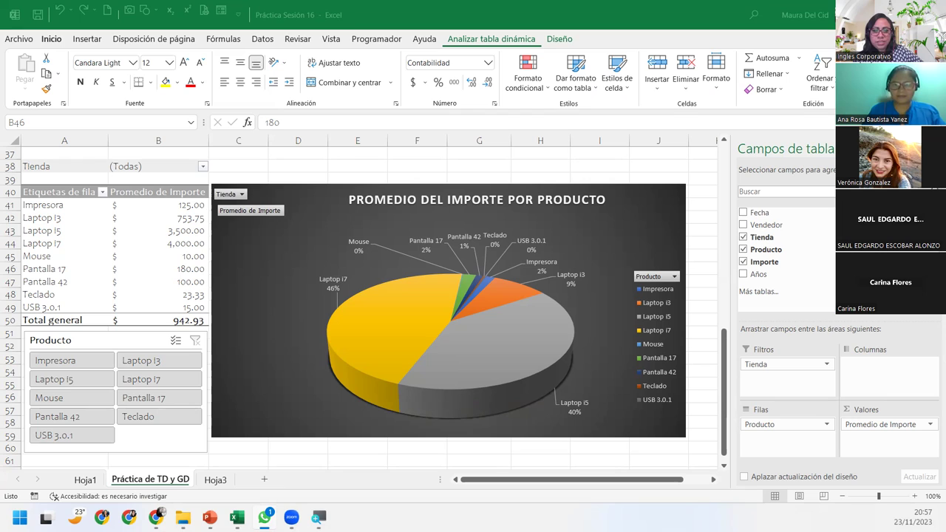
- Copy the existing green title from A36 into cell A63
left_click(83, 341)
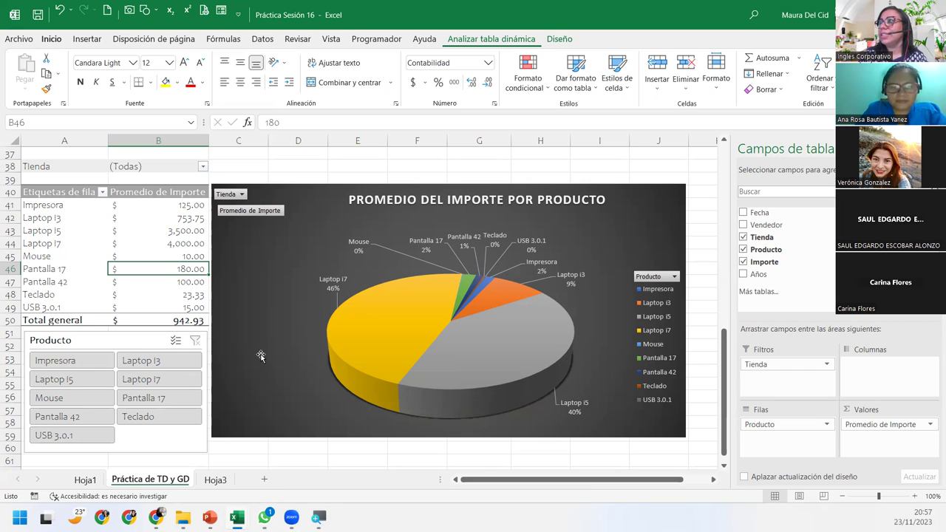
left_click(256, 319)
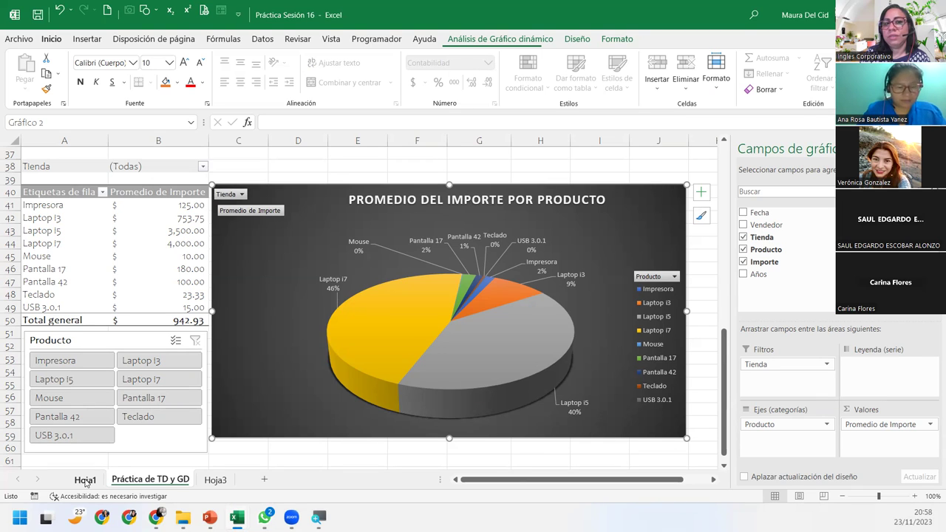
scroll(96, 178, "up", 2)
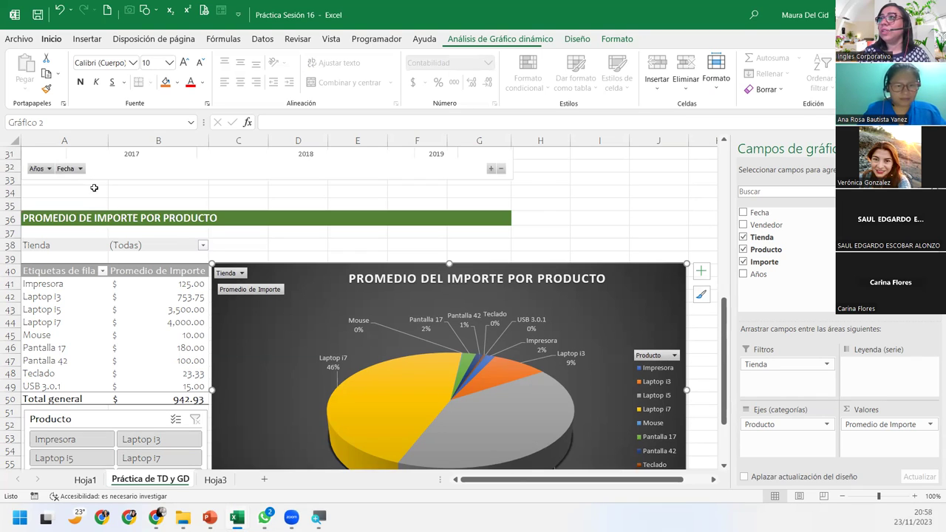
left_click(38, 219)
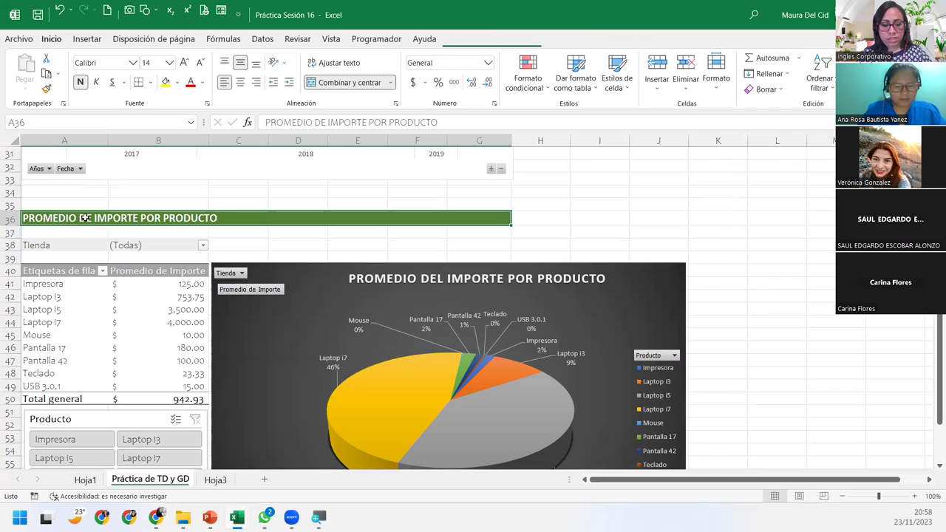
key("ctrl+c")
scroll(108, 314, "down", 5)
scroll(111, 318, "down", 2)
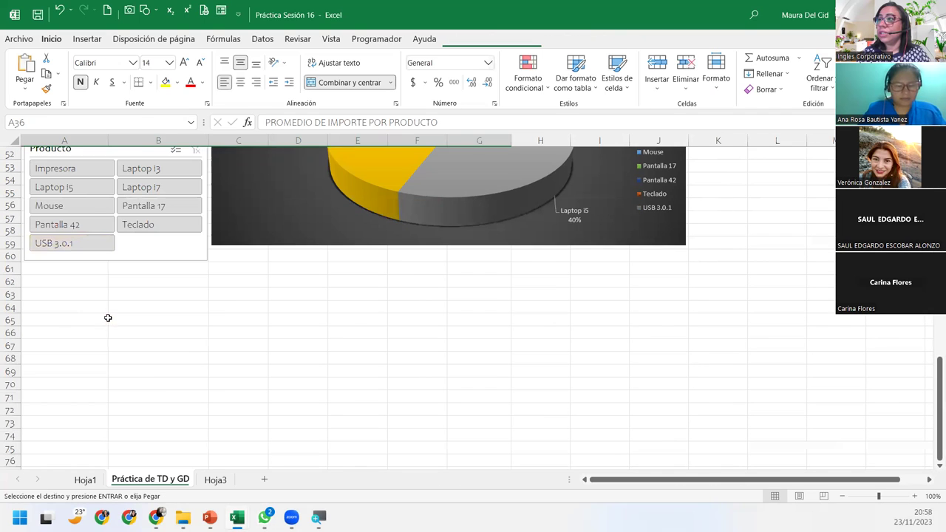
left_click(63, 294)
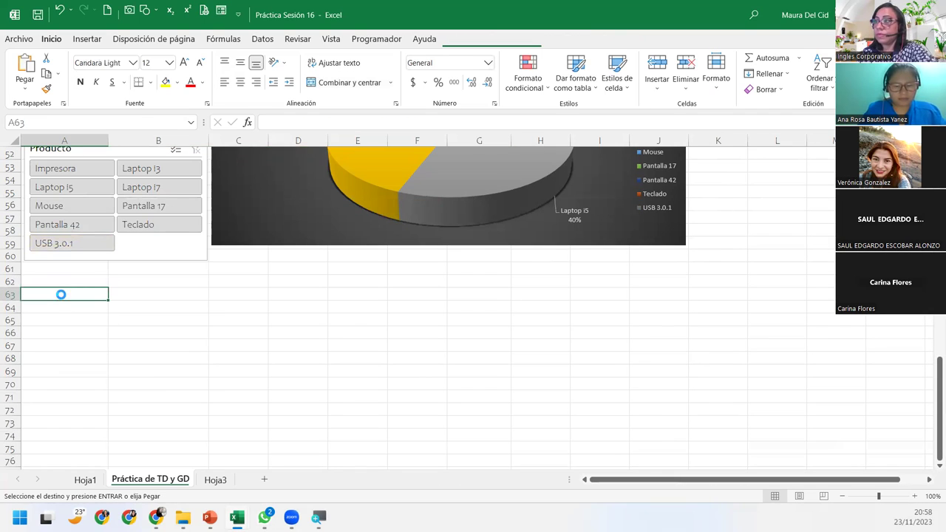
key("Return")
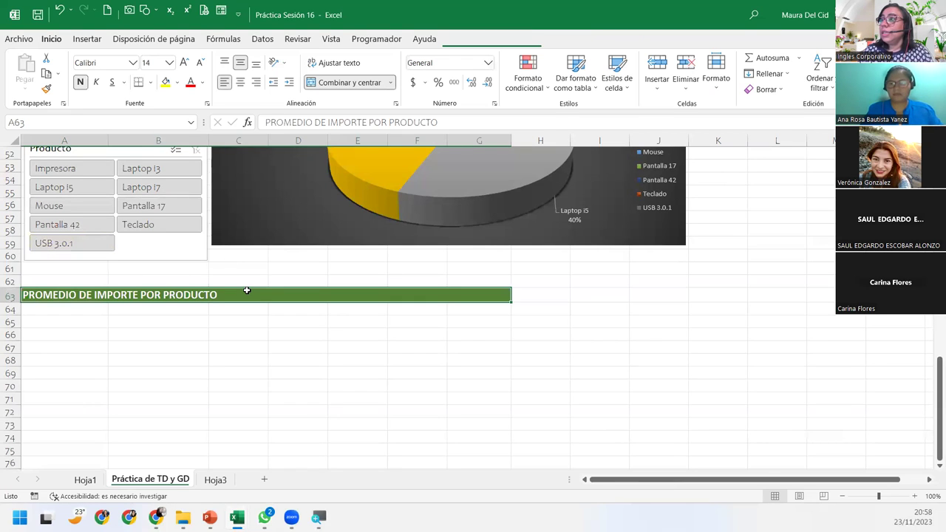
- Retype the A63 title as 'PROMEDIO DE VENTAS POR TIENDA Y UNA ESCALA DE TIEMPO'
type("PROMEDIO DE VETNAS")
key("BackSpace")
key("BackSpace")
key("BackSpace")
type("NTAS POR TIENDA")
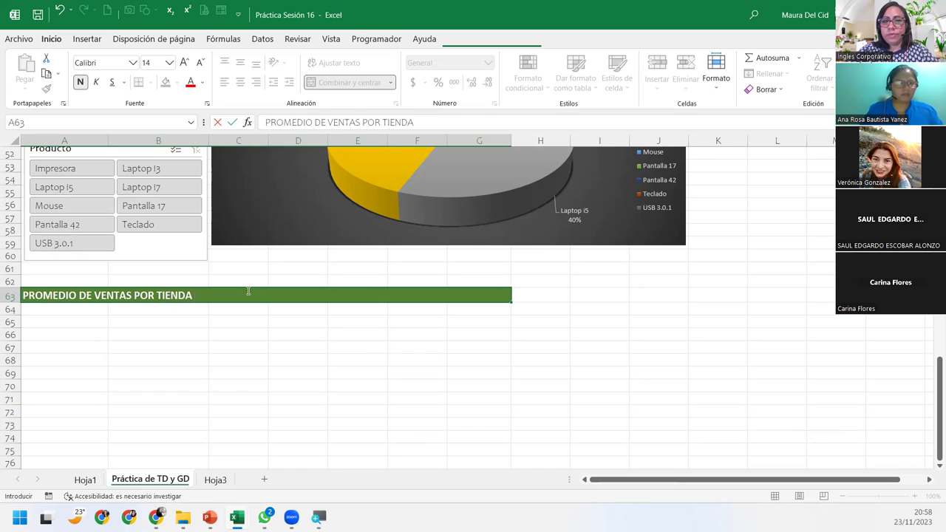
type(" Y UNA ESCALA DE")
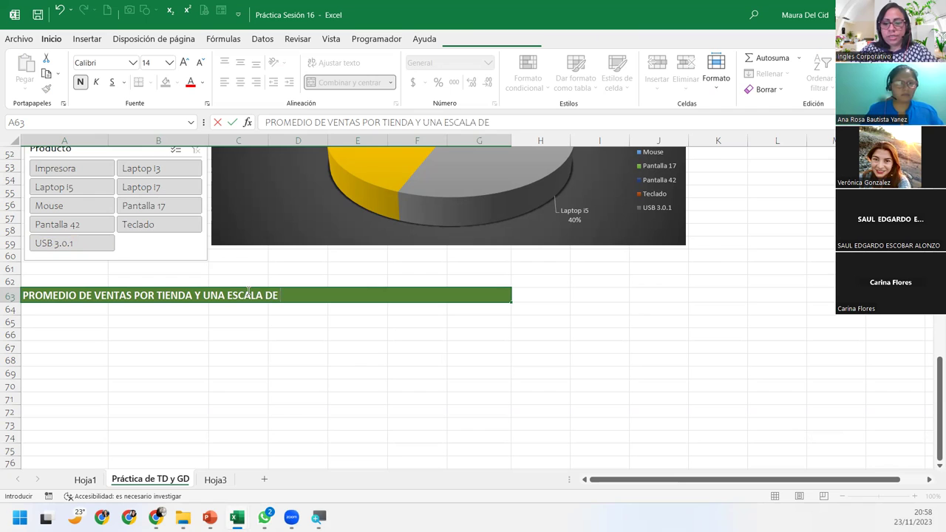
type(" TIEMPO")
key("Return")
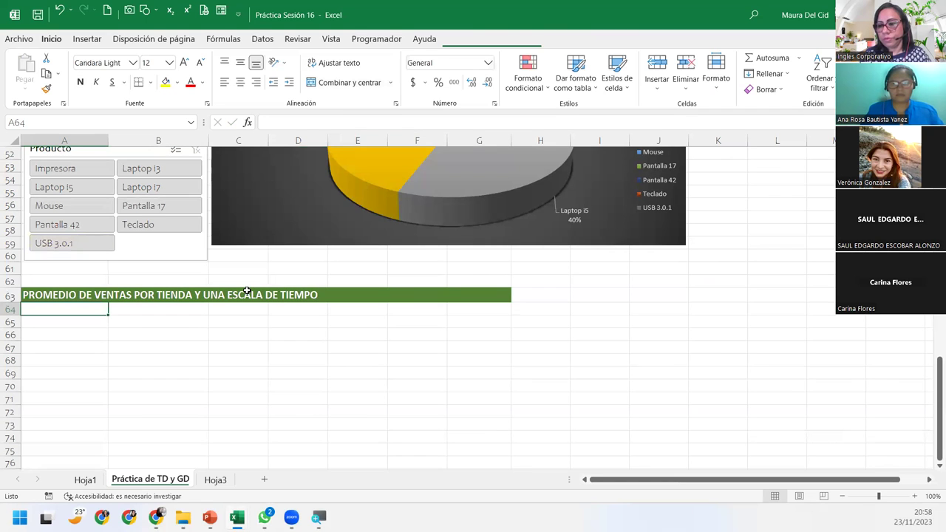
left_click(90, 321)
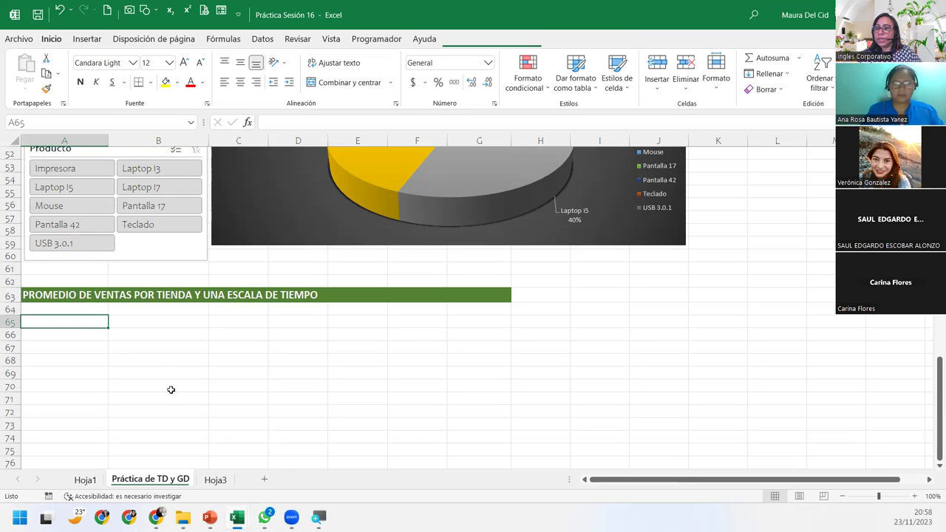
- Insert a pivot table from the Hoja1 data at 'Práctica de TD y GD'!A66
left_click(85, 481)
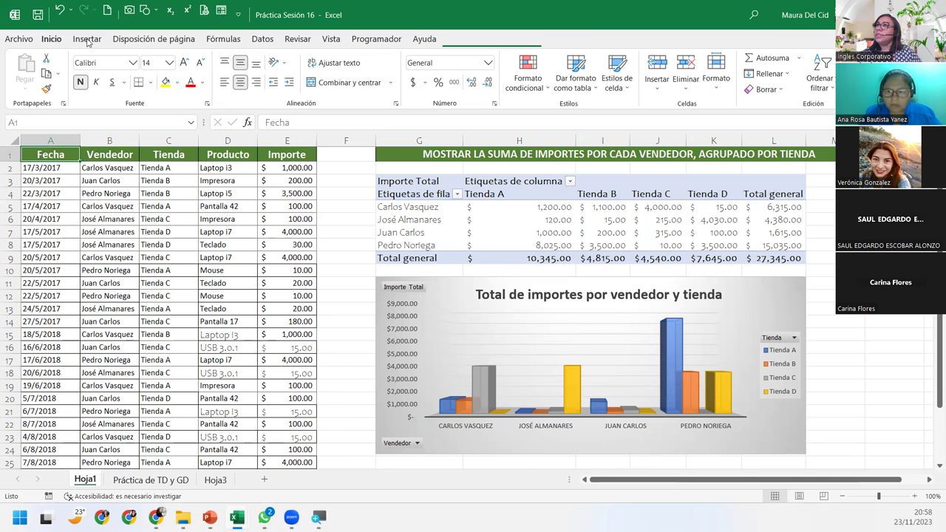
left_click(87, 39)
left_click(28, 72)
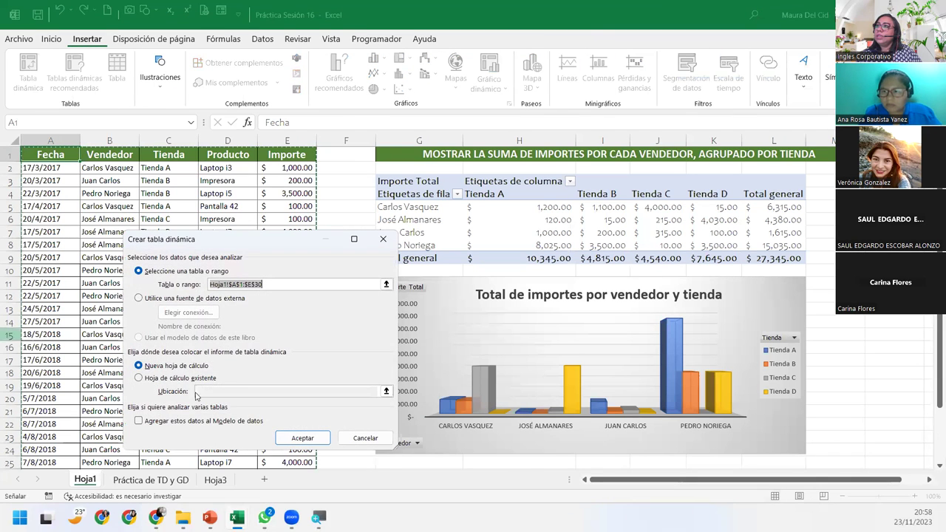
left_click(168, 380)
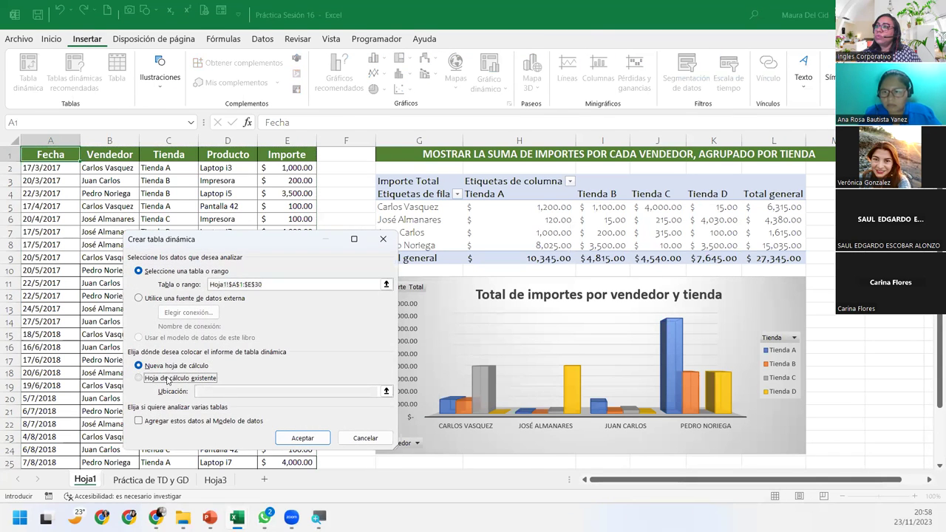
left_click(146, 479)
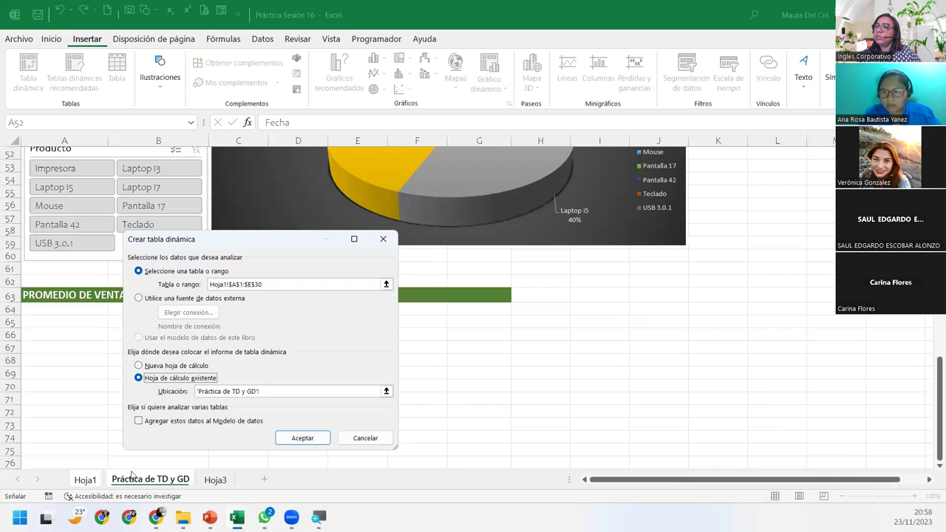
left_click(49, 324)
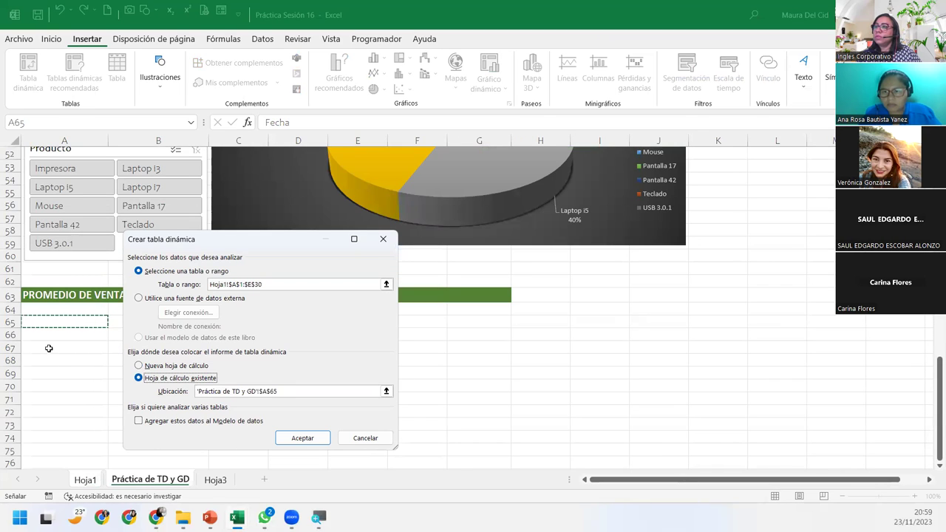
left_click(48, 337)
left_click(287, 437)
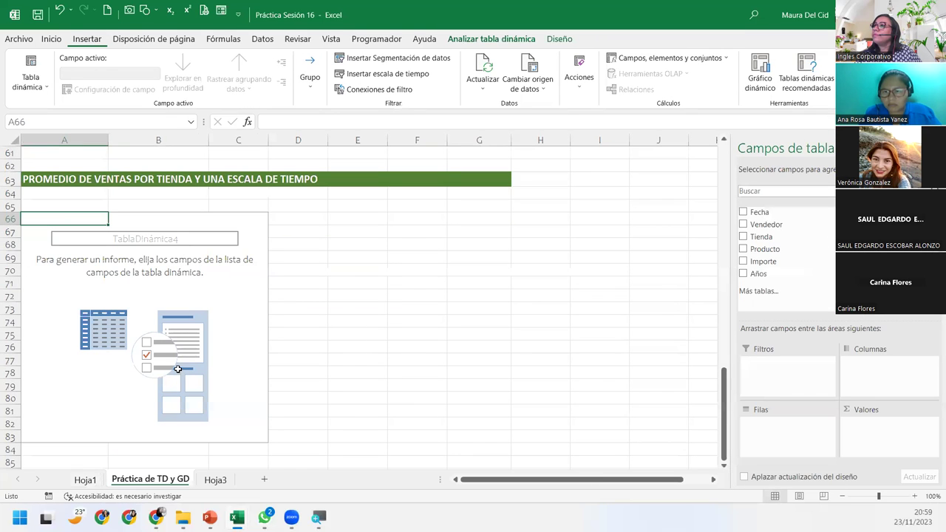
- Add Importe to the pivot values and summarize it as Promedio instead of Suma
mouse_move(762, 236)
left_mouse_down()
mouse_move(791, 394)
mouse_move(785, 429)
mouse_move(856, 423)
mouse_move(800, 242)
mouse_move(887, 423)
left_mouse_up()
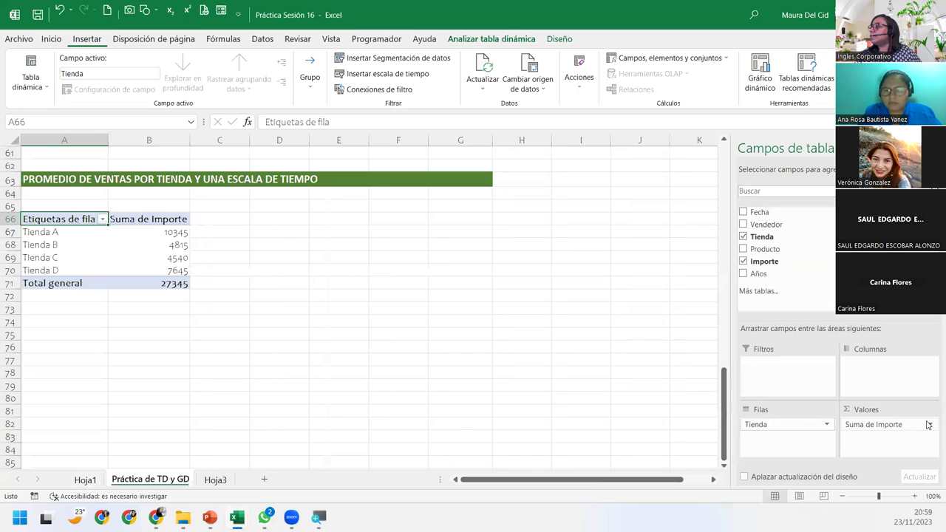
left_click(891, 423)
left_click(863, 410)
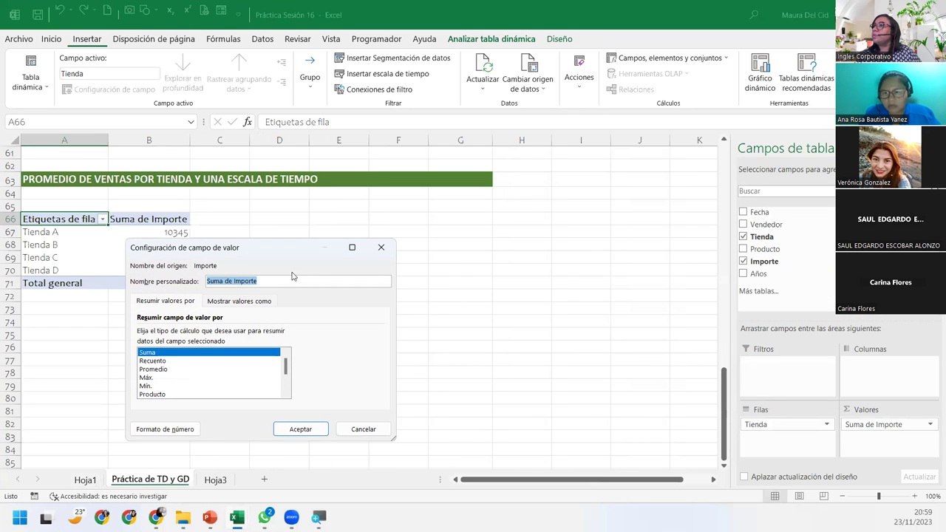
left_click(174, 369)
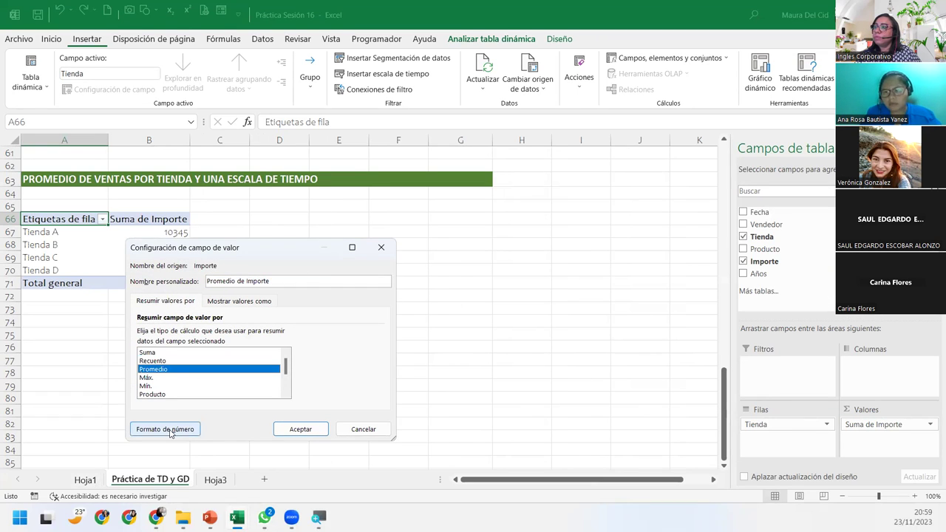
- Format the averages as Contabilidad with the $ Español (El Salvador) symbol
left_click(165, 429)
left_click(137, 269)
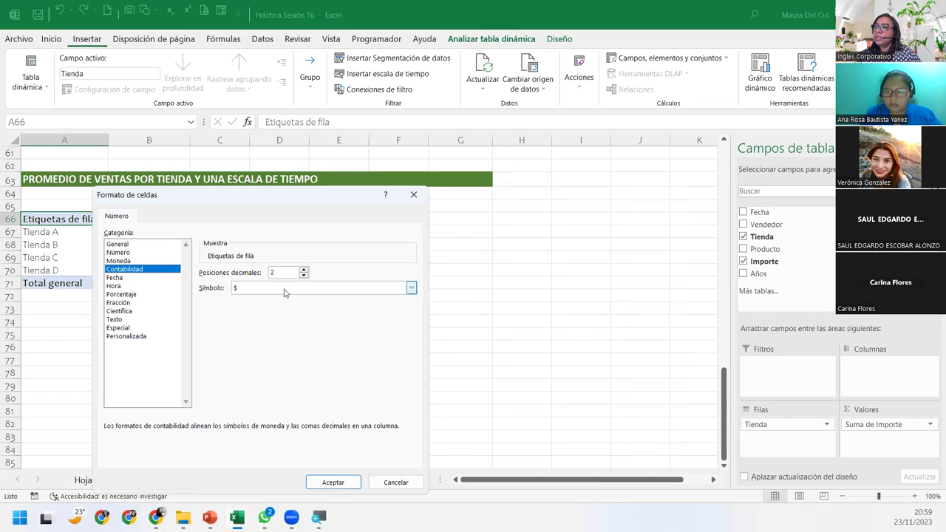
left_click(285, 289)
scroll(295, 332, "down", 4)
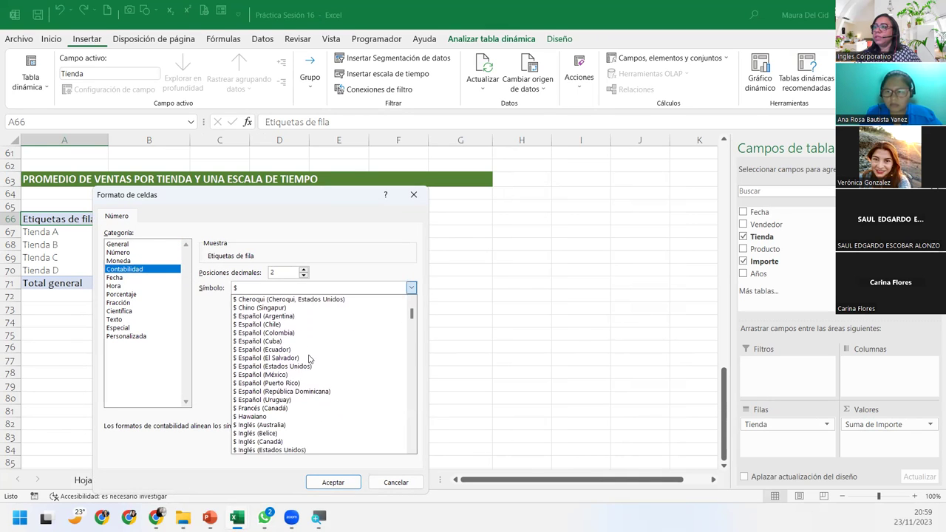
left_click(287, 358)
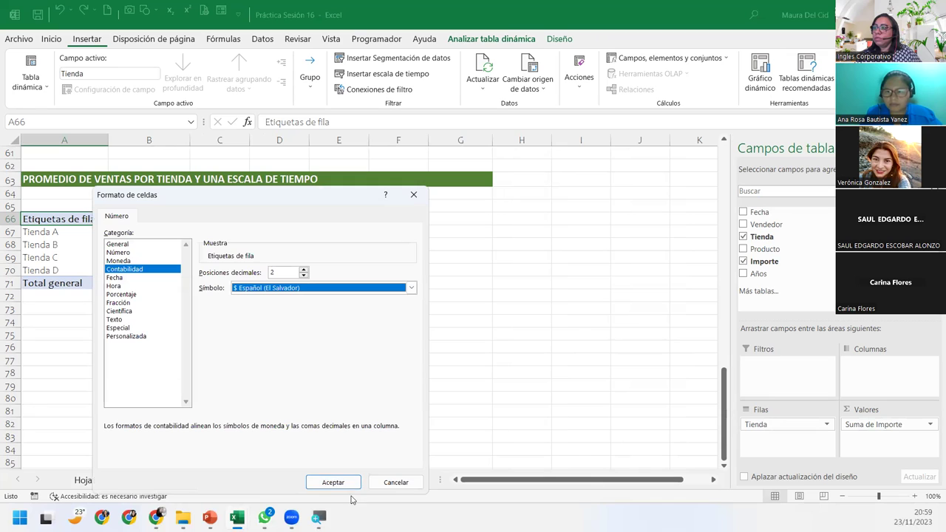
left_click(334, 482)
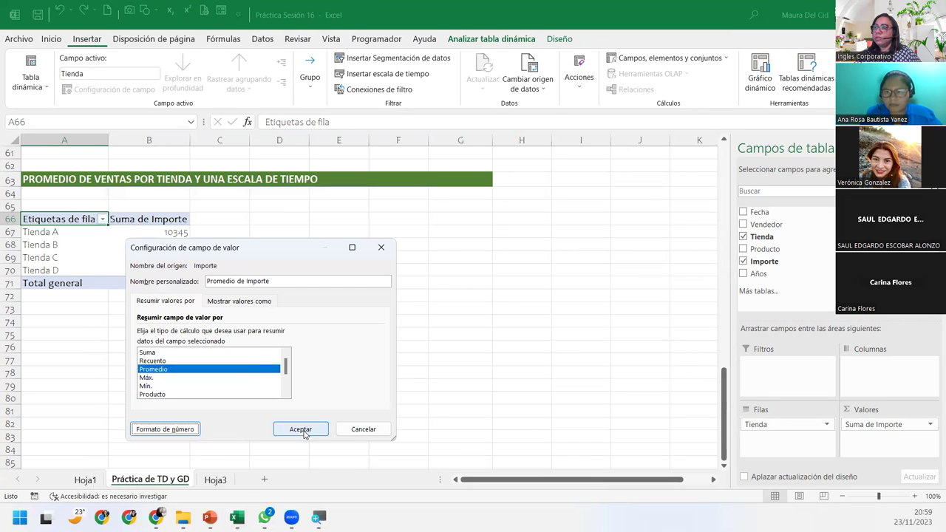
left_click(301, 431)
left_click(143, 233)
mouse_move(387, 74)
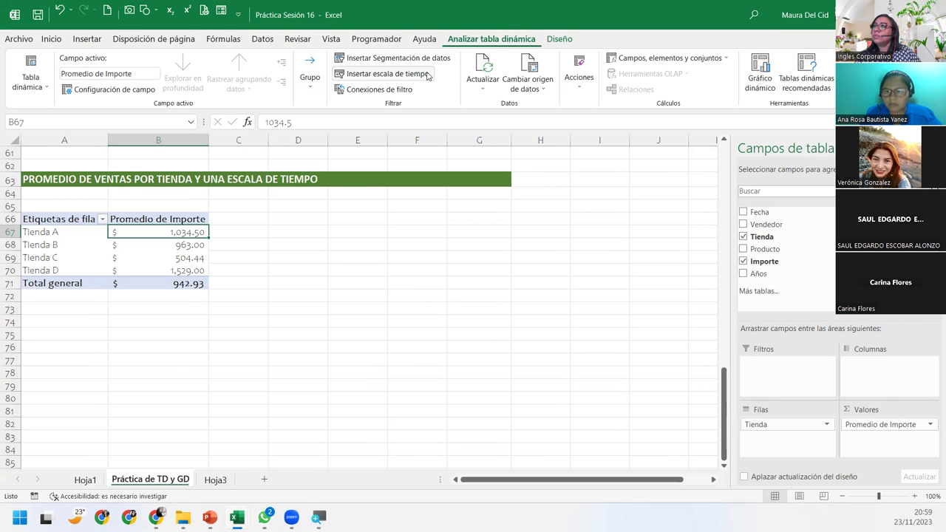
- Insert a Fecha timeline for the pivot table and place it beside the table
left_click(432, 74)
left_click(207, 306)
left_click(270, 441)
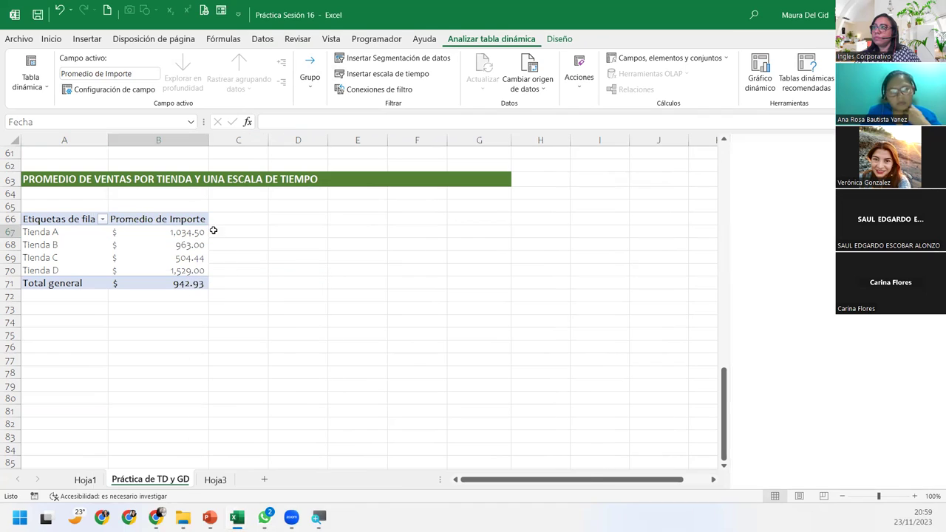
left_click_drag(303, 278, 244, 219)
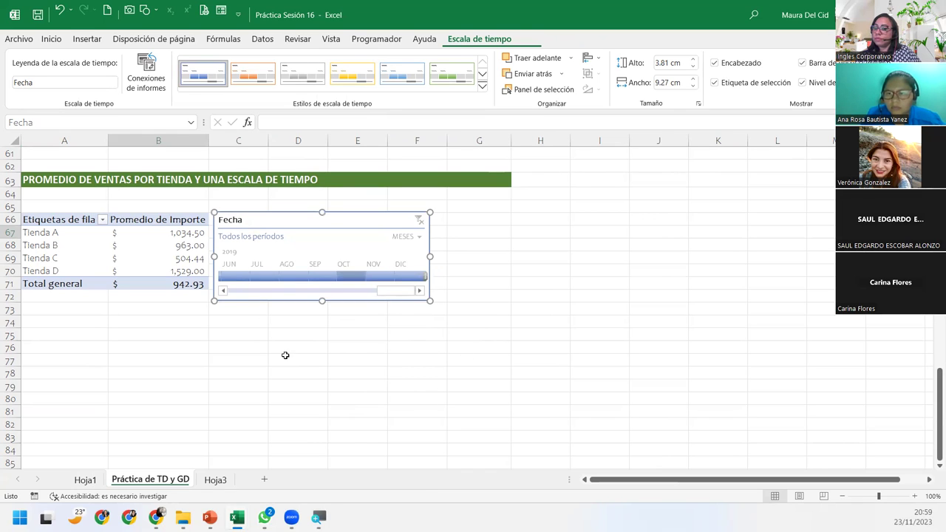
- Try the timeline's years, quarters, months and days levels, leaving it on TRIMESTRES
left_click(417, 237)
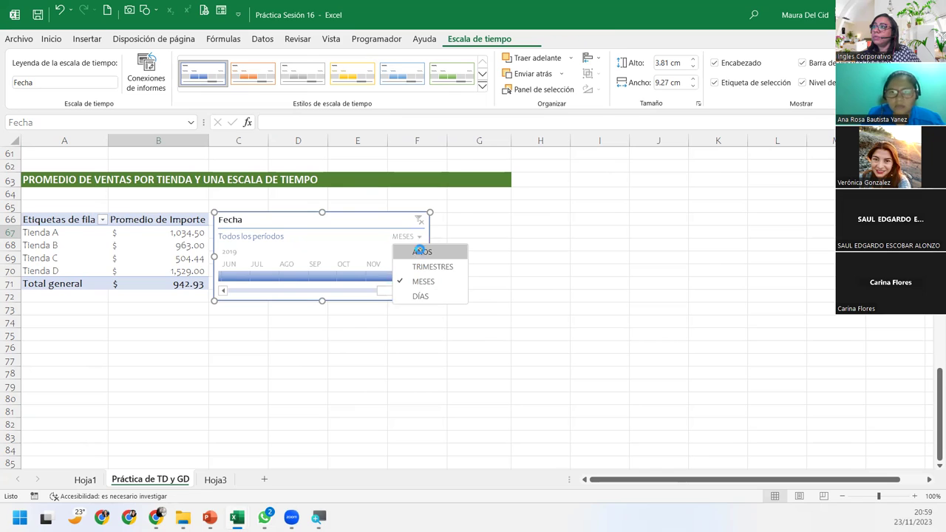
left_click(421, 251)
left_click(416, 237)
left_click(420, 265)
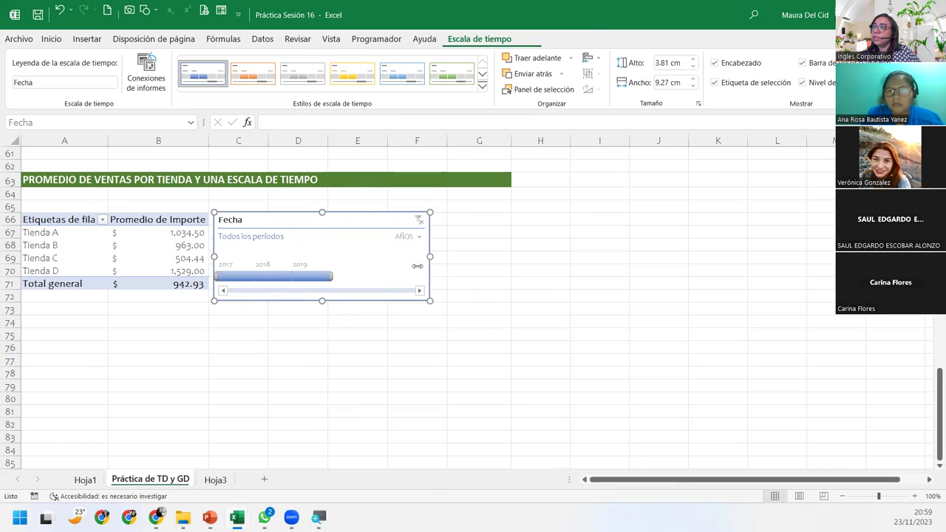
left_click(415, 236)
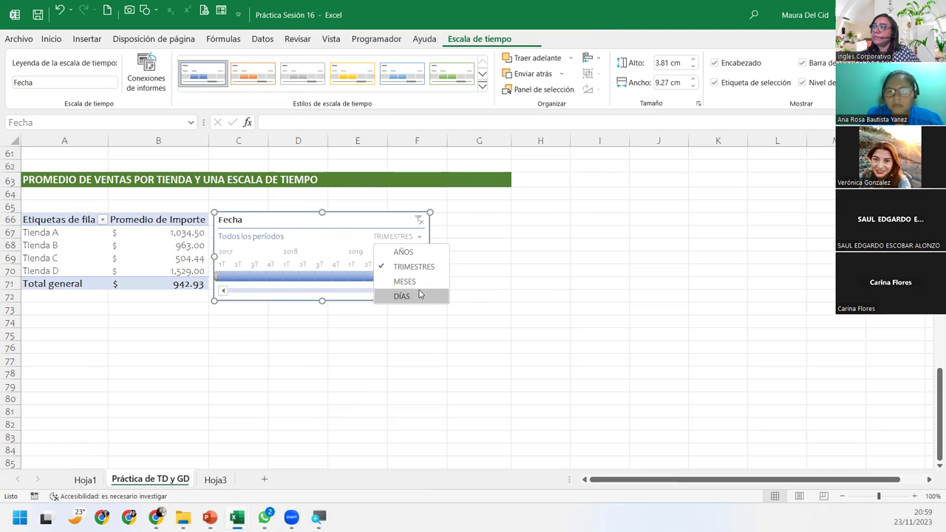
left_click(419, 279)
left_click(419, 239)
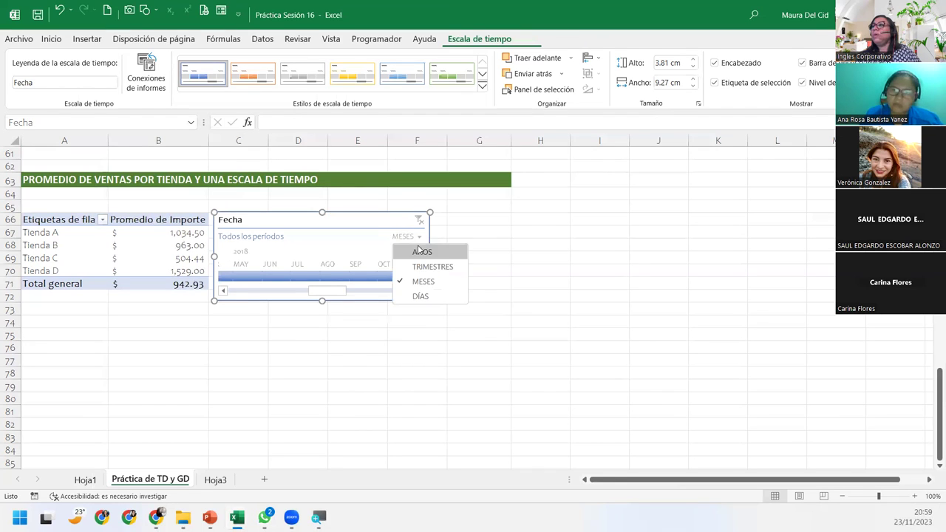
left_click(420, 295)
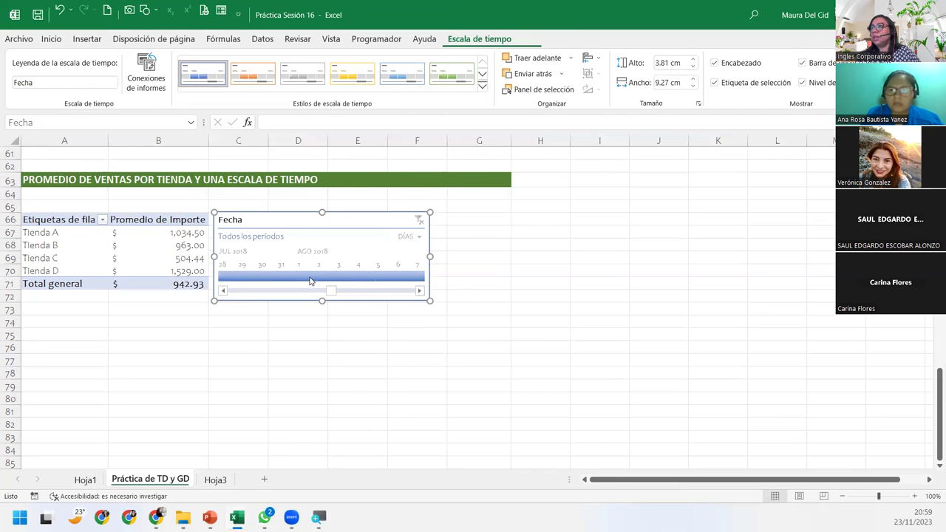
left_click(419, 236)
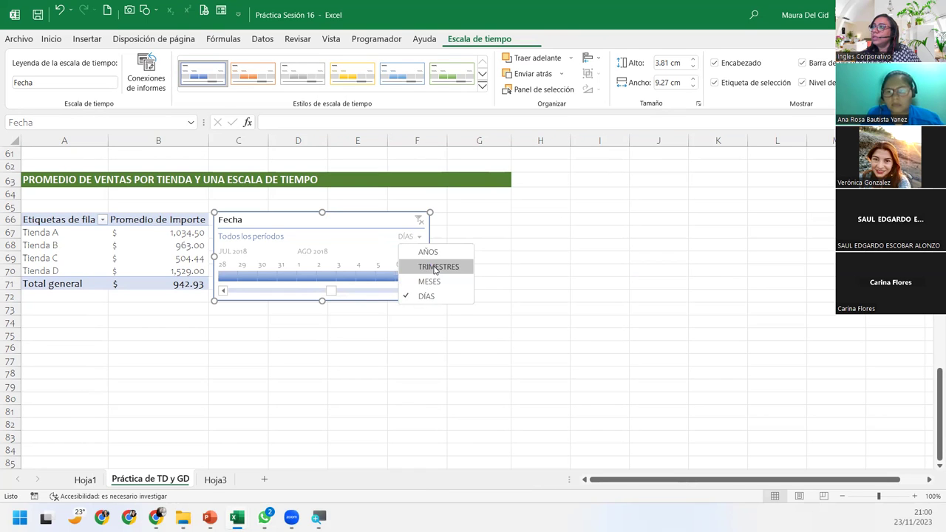
key("Escape")
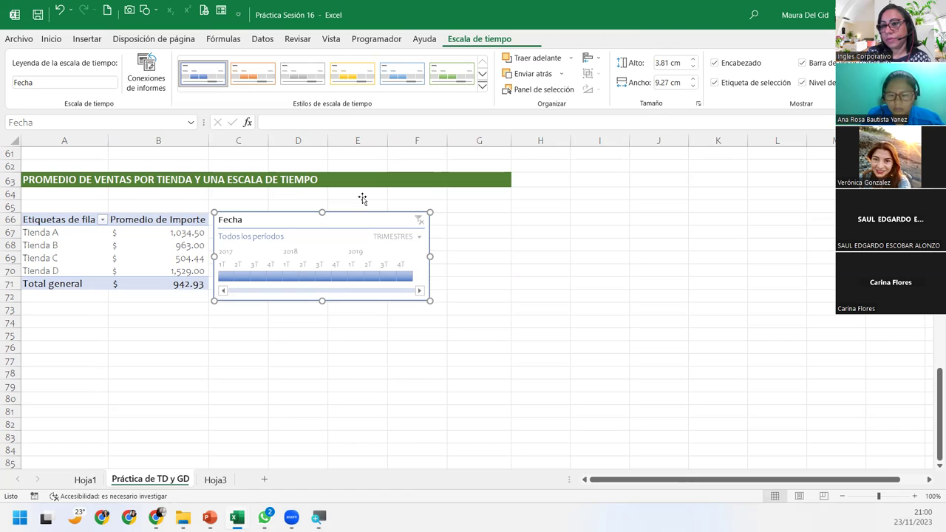
- Filter the pivot through quarters 4T 2017, 3T 2017 and 4T 2018, ending on 3T 2018
left_click(150, 322)
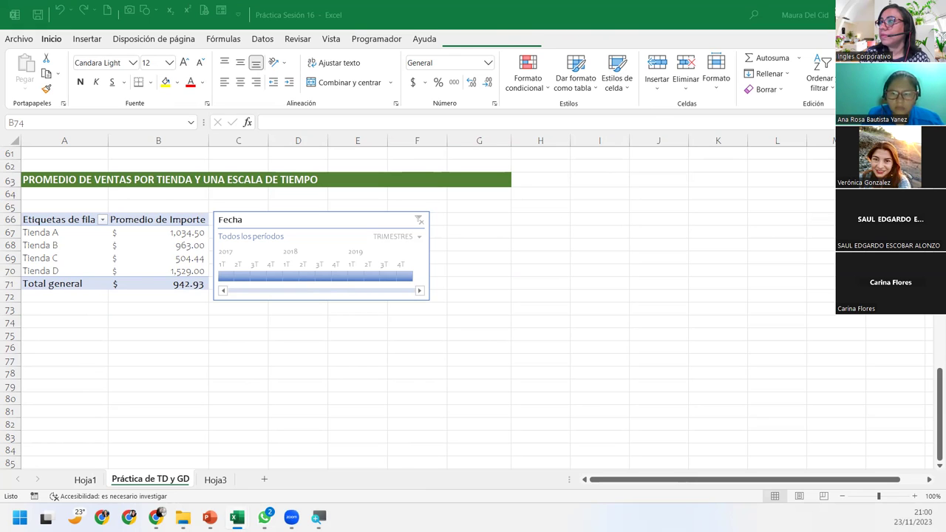
left_click(262, 277)
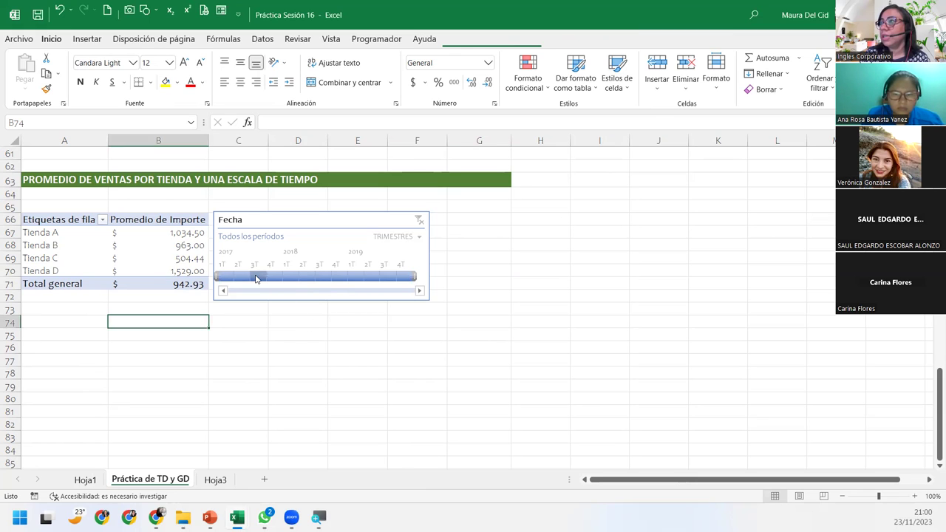
left_click(272, 278)
left_click_drag(259, 279, 229, 278)
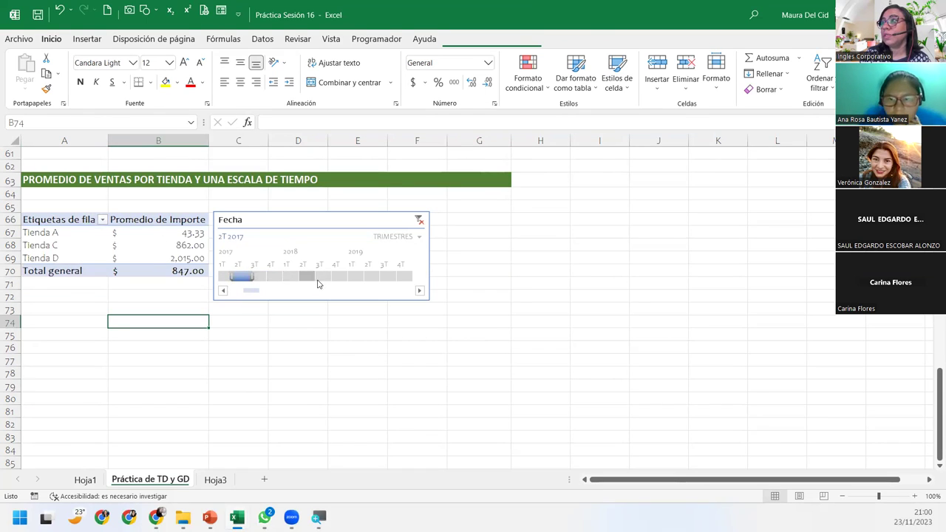
left_click(325, 279)
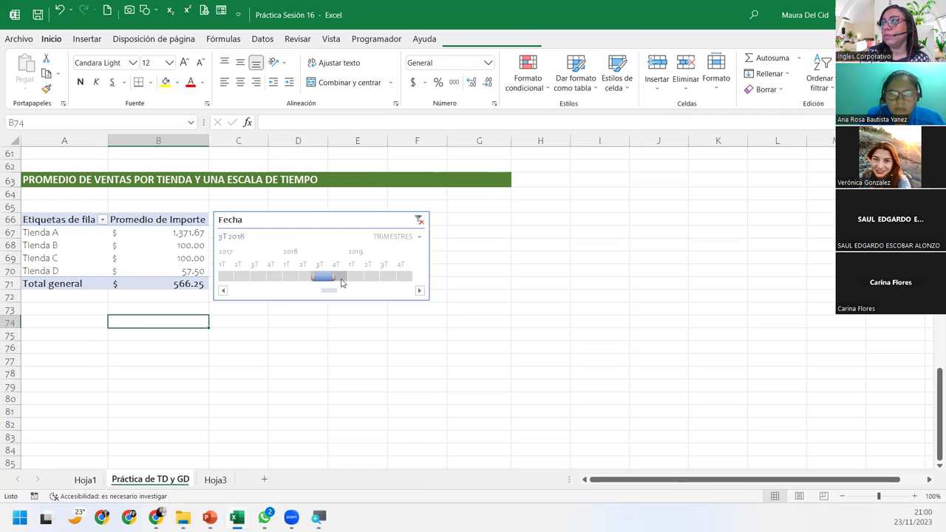
left_click(342, 279)
left_click_drag(335, 283, 319, 281)
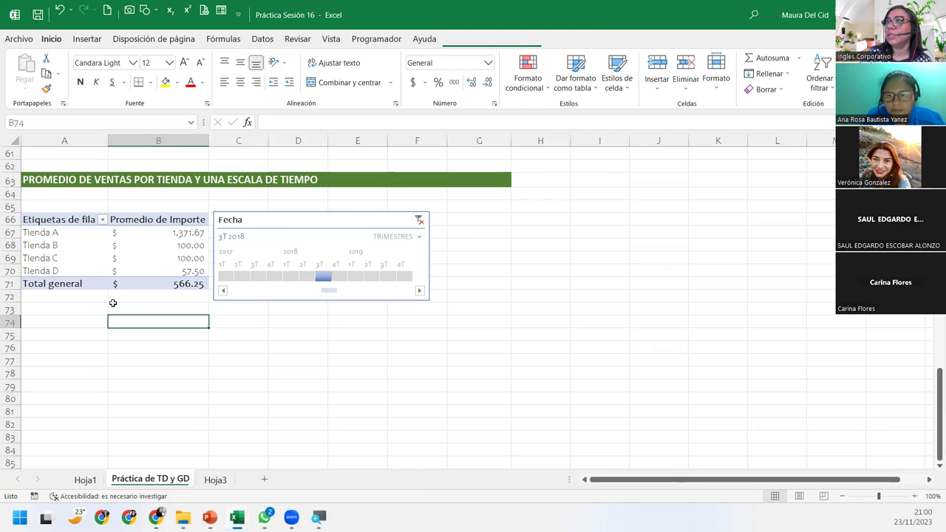
left_click(70, 312)
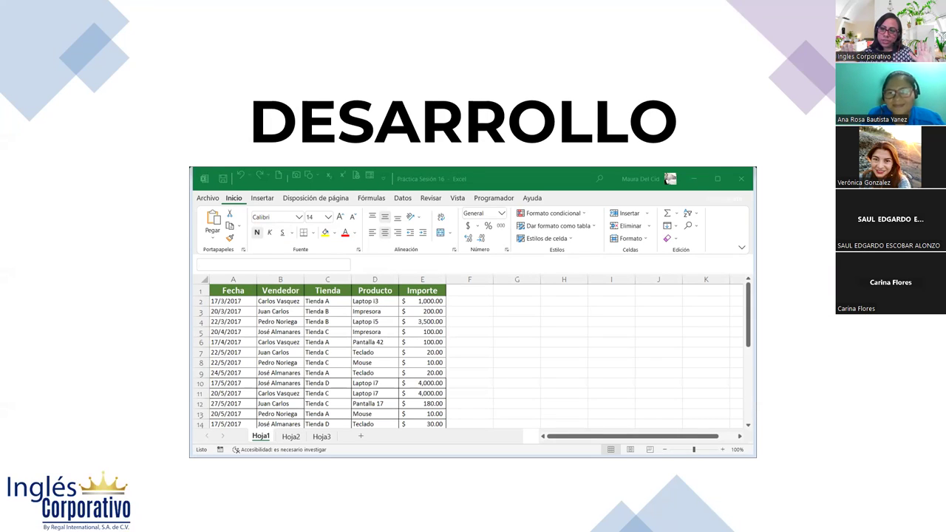
- Advance the presentation to the CIERRE Y CONCLUSIONES slide
key("Right")
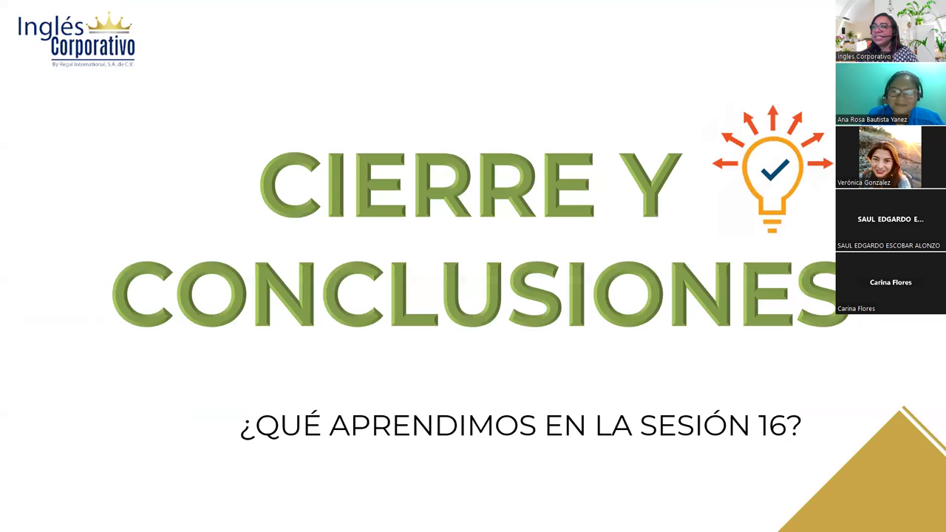